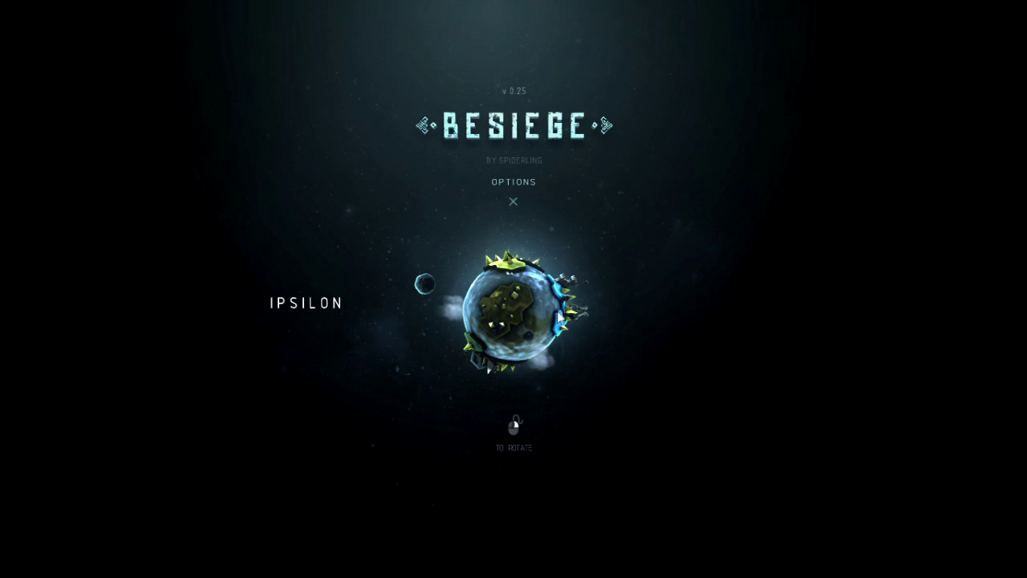
Drag the main-menu planet until the blue continent faces forward
{"action": "left_click_drag", "start_coordinate": [559, 317], "coordinate": [508, 337]}
Load the blue continent's cottage level and close the How to Build tutorial
{"action": "left_click", "coordinate": [508, 337]}
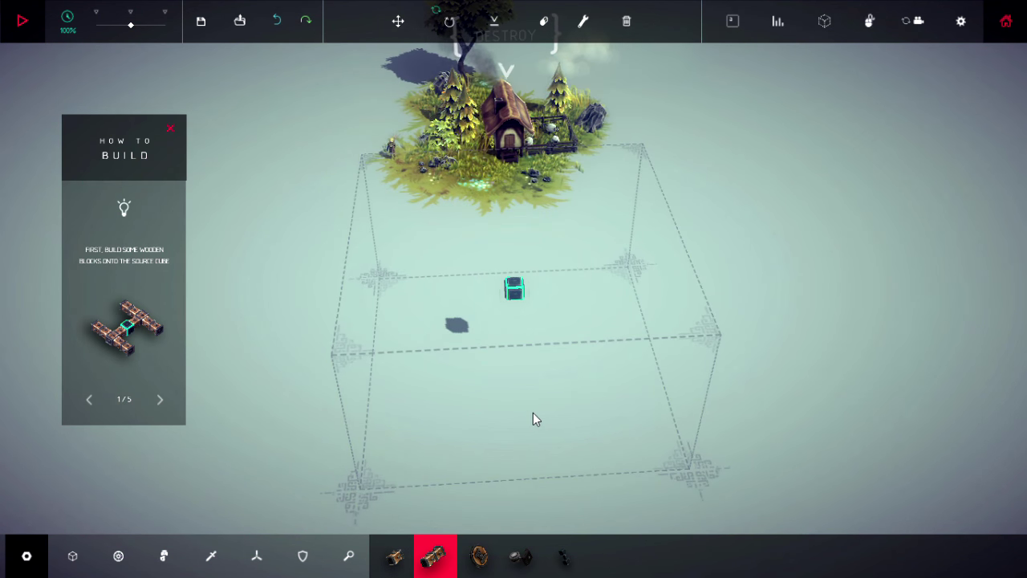
{"action": "left_click", "coordinate": [171, 129]}
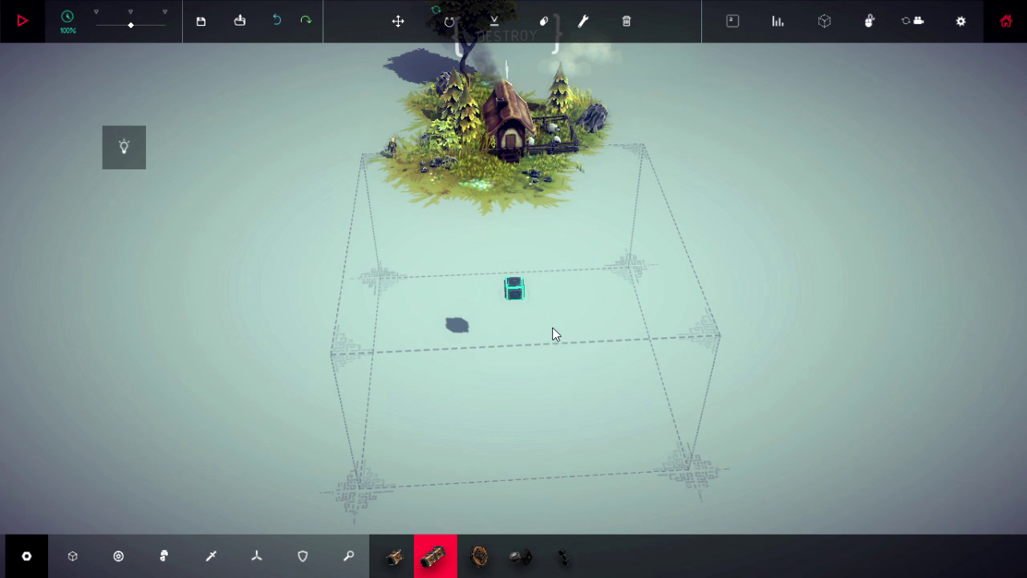
{"action": "left_click_drag", "start_coordinate": [591, 355], "coordinate": [575, 211]}
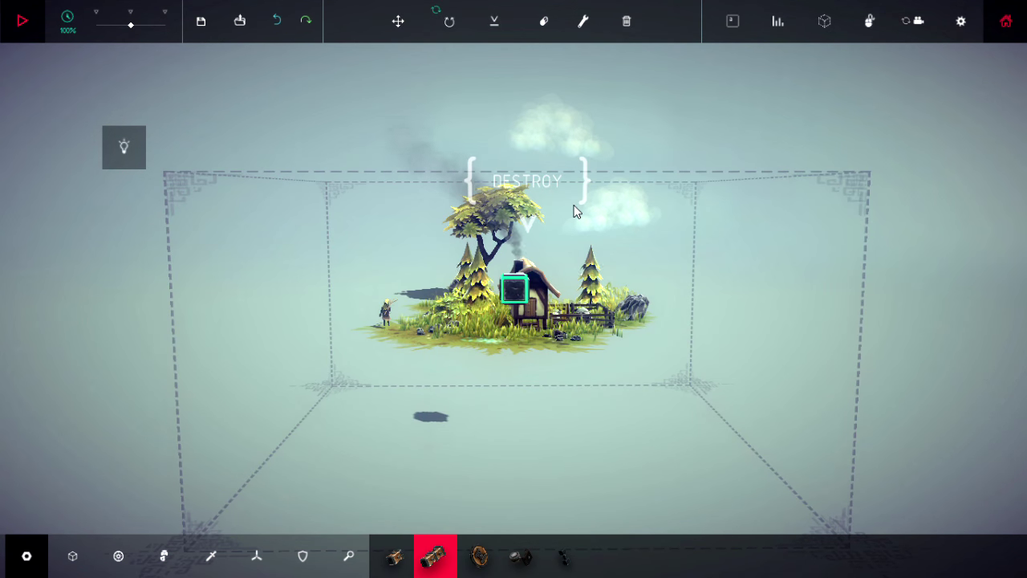
{"action": "left_click_drag", "start_coordinate": [574, 210], "coordinate": [570, 298]}
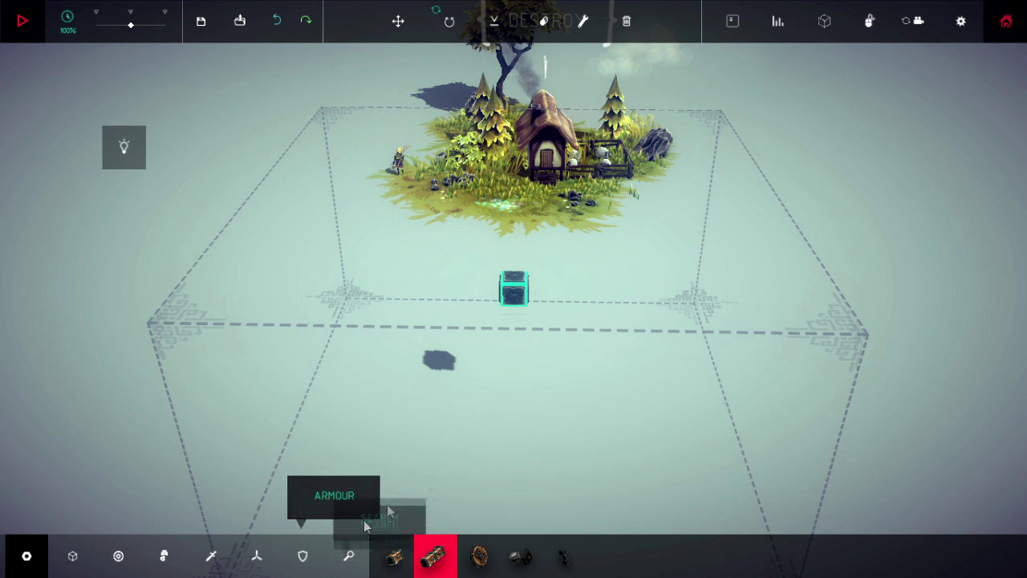
Browse the flight parts, then settle on the basic building blocks category
{"action": "left_click", "coordinate": [256, 556]}
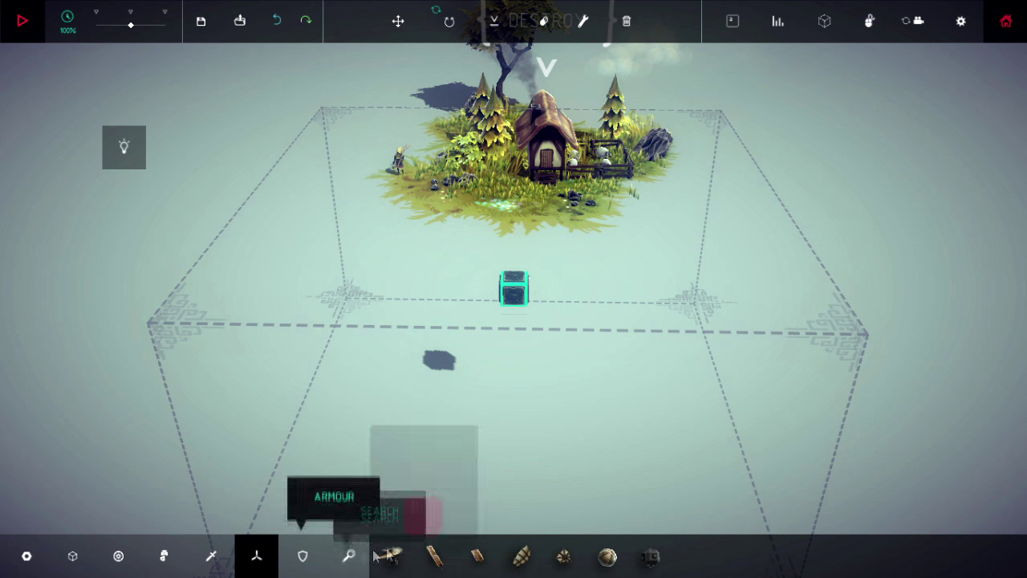
{"action": "left_click", "coordinate": [72, 555]}
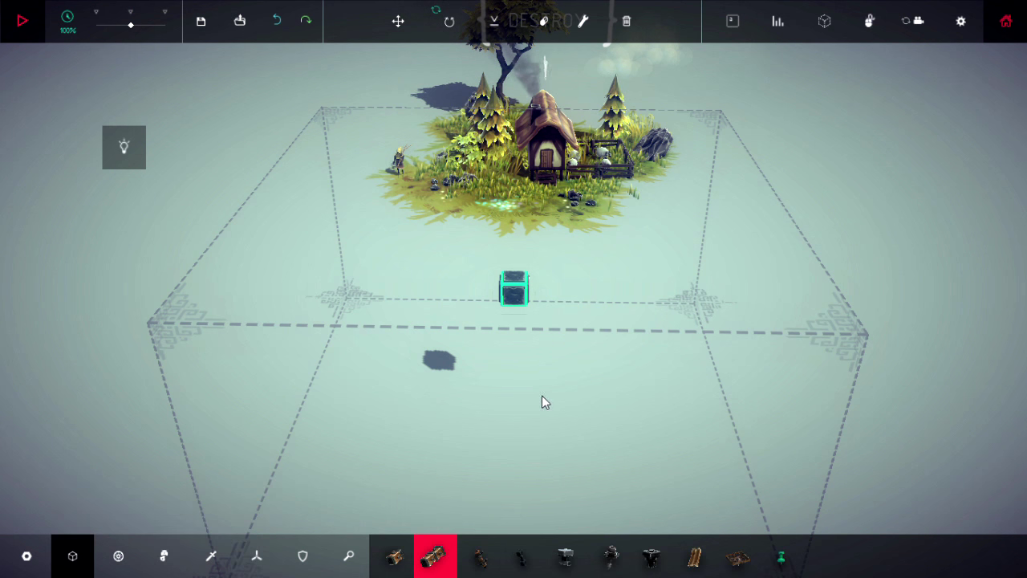
{"action": "scroll", "coordinate": [542, 394], "scroll_direction": "down", "scroll_amount": 2}
{"action": "scroll", "coordinate": [548, 367], "scroll_direction": "up", "scroll_amount": 2}
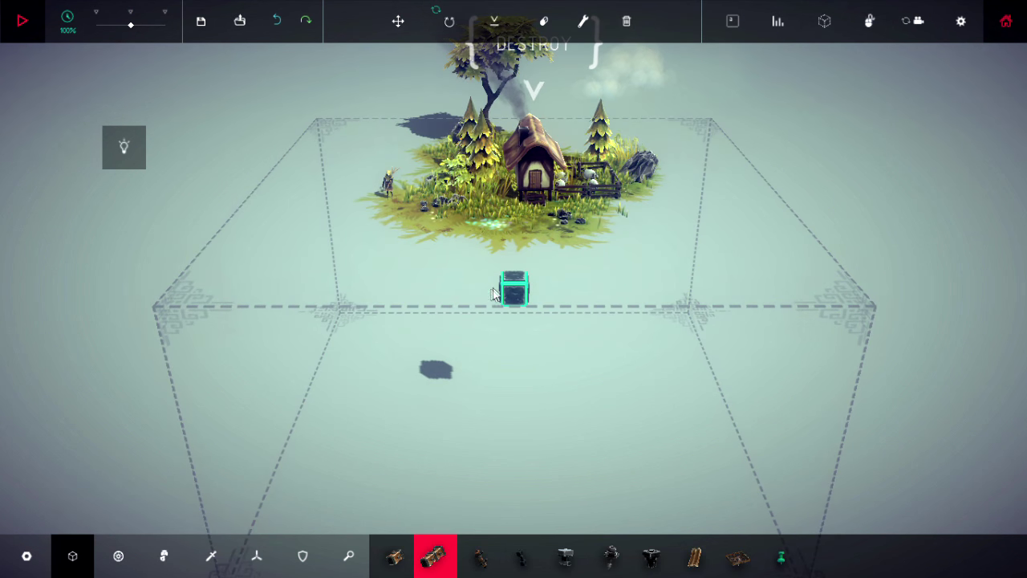
{"action": "left_click_drag", "start_coordinate": [516, 391], "coordinate": [492, 301]}
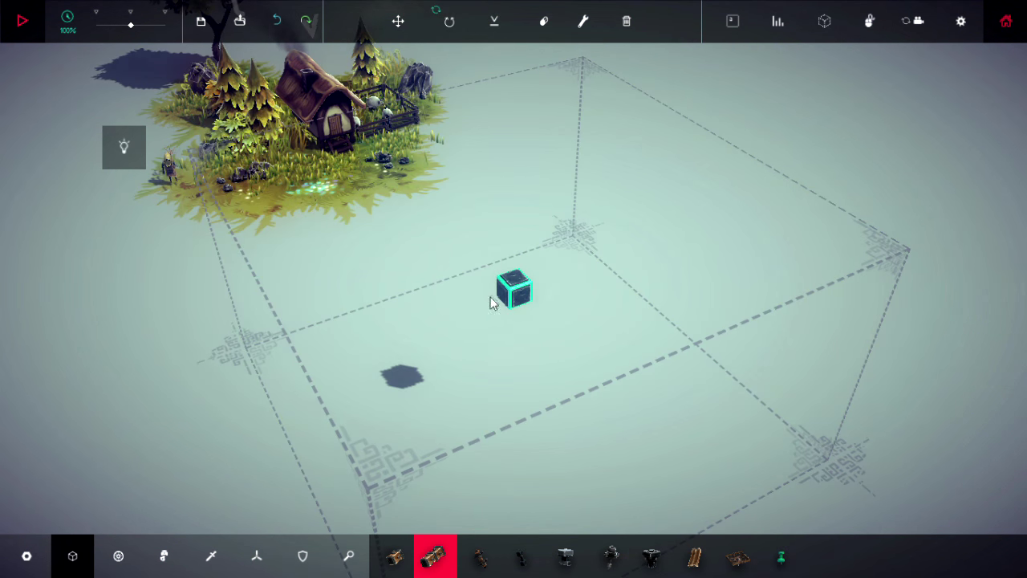
Grow the starting block into a cross-shaped wooden frame, undoing stray parts
{"action": "key", "text": "ctrl+z"}
{"action": "left_click_drag", "start_coordinate": [603, 316], "coordinate": [542, 296]}
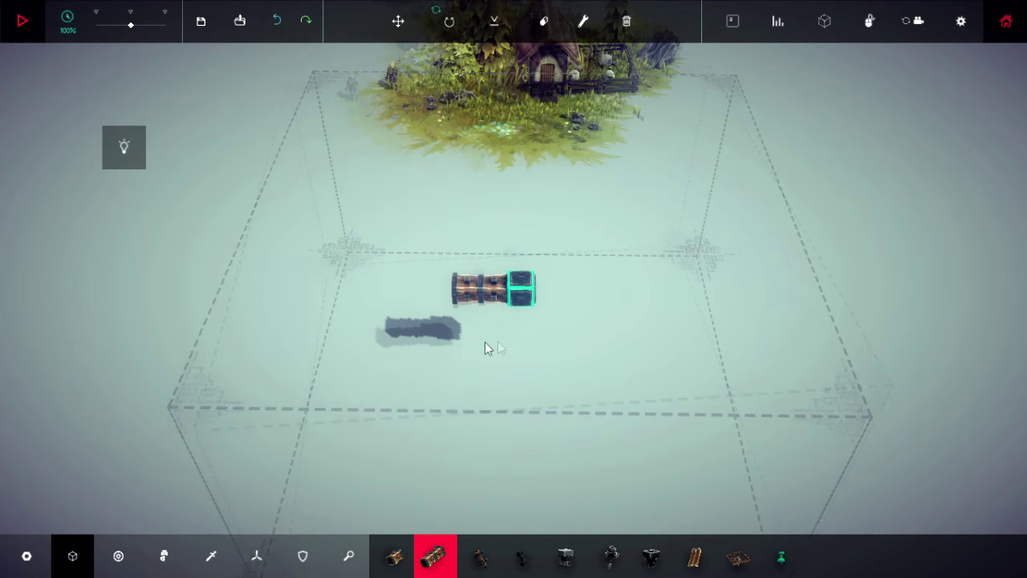
{"action": "key", "text": "ctrl+z"}
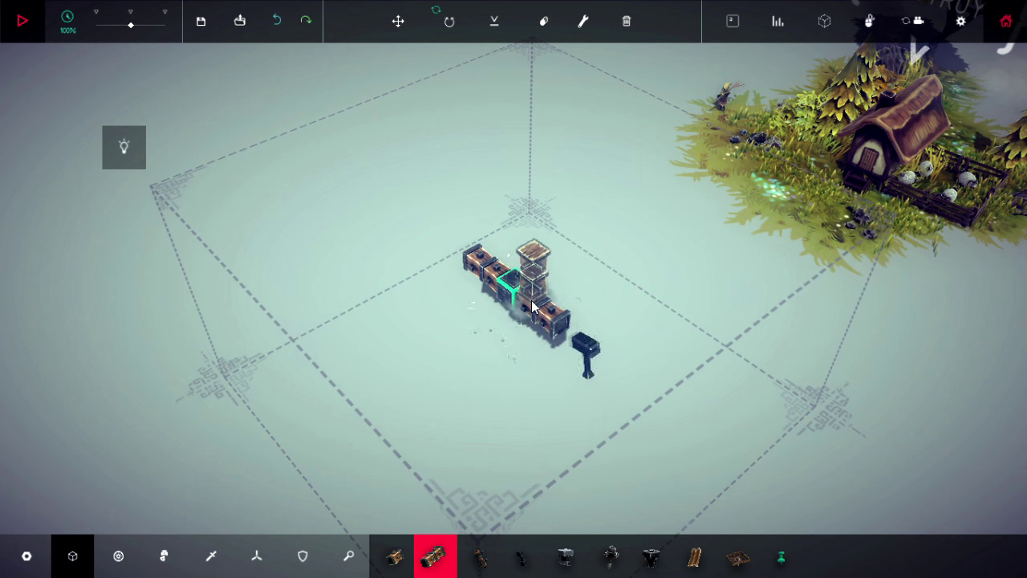
{"action": "key", "text": "ctrl+y"}
{"action": "left_click_drag", "start_coordinate": [497, 381], "coordinate": [600, 334]}
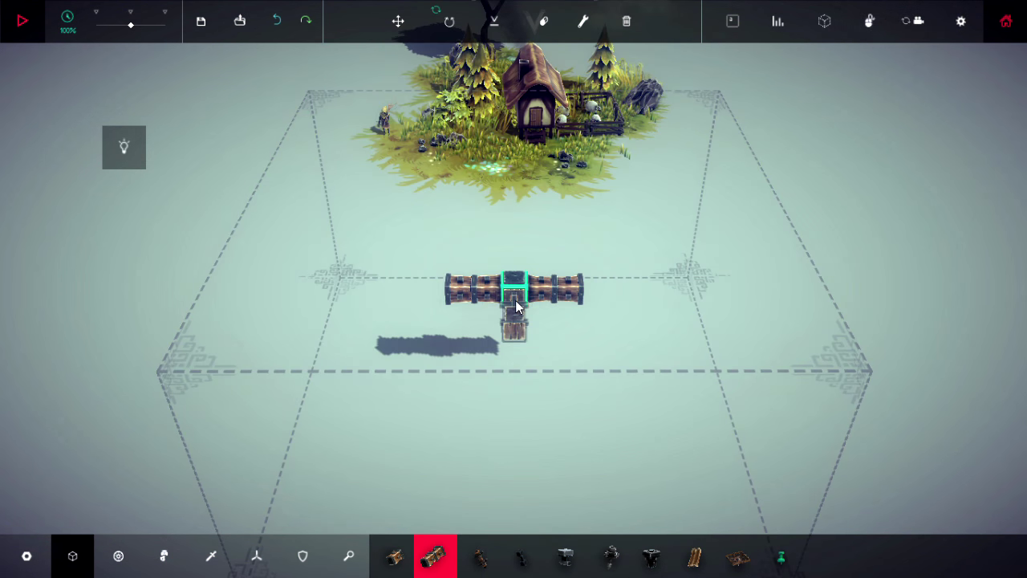
{"action": "left_click_drag", "start_coordinate": [515, 305], "coordinate": [515, 353]}
{"action": "left_click_drag", "start_coordinate": [104, 382], "coordinate": [478, 334]}
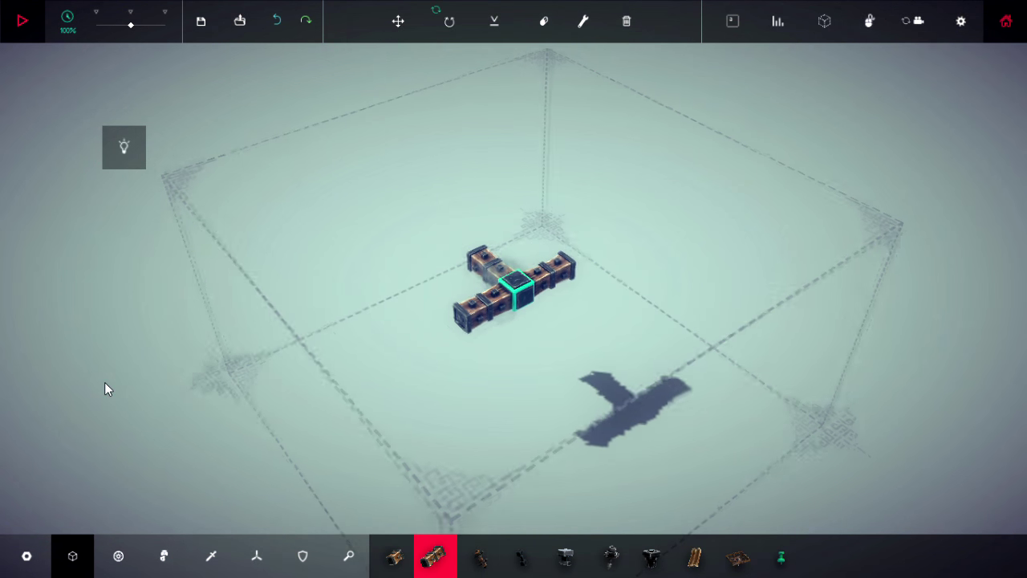
{"action": "left_click", "coordinate": [527, 300]}
{"action": "mouse_move", "coordinate": [414, 410]}
{"action": "left_mouse_down"}
{"action": "mouse_move", "coordinate": [655, 378]}
{"action": "mouse_move", "coordinate": [688, 401]}
{"action": "left_mouse_up"}
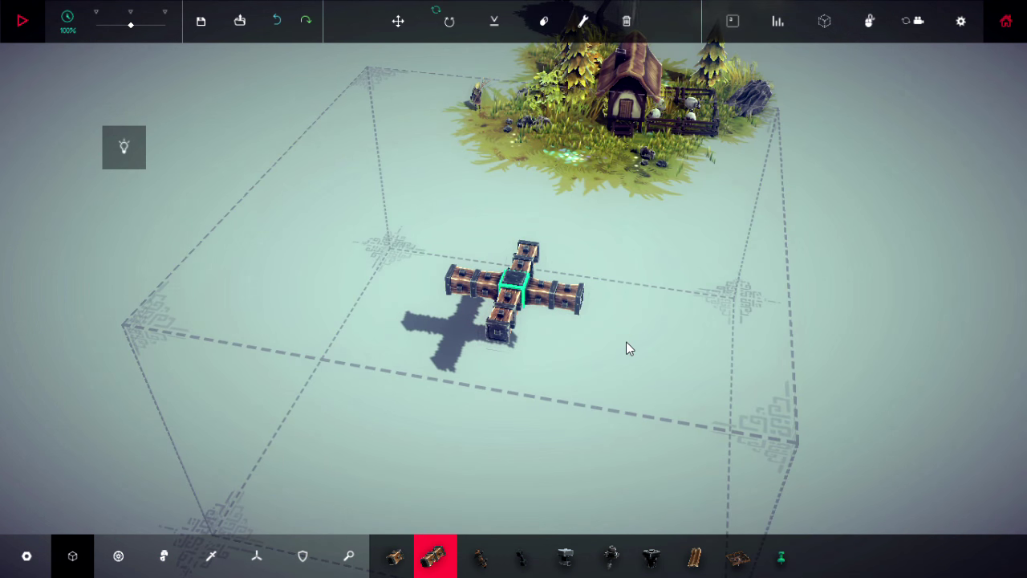
Add wooden blocks off the lower arm and right end to close the frame's loops
{"action": "left_click", "coordinate": [518, 339]}
{"action": "left_click", "coordinate": [547, 330]}
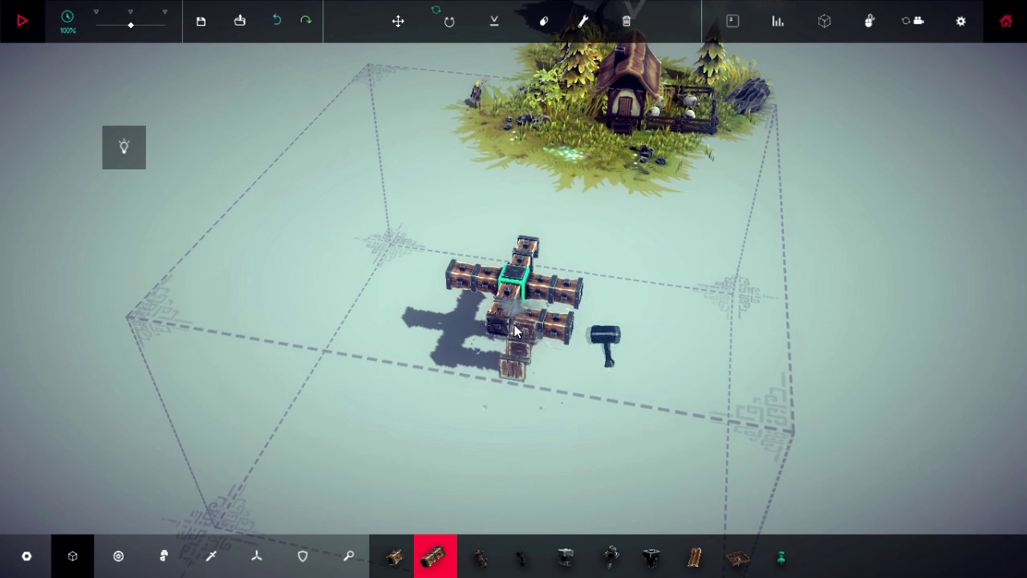
{"action": "left_click_drag", "start_coordinate": [488, 331], "coordinate": [569, 352]}
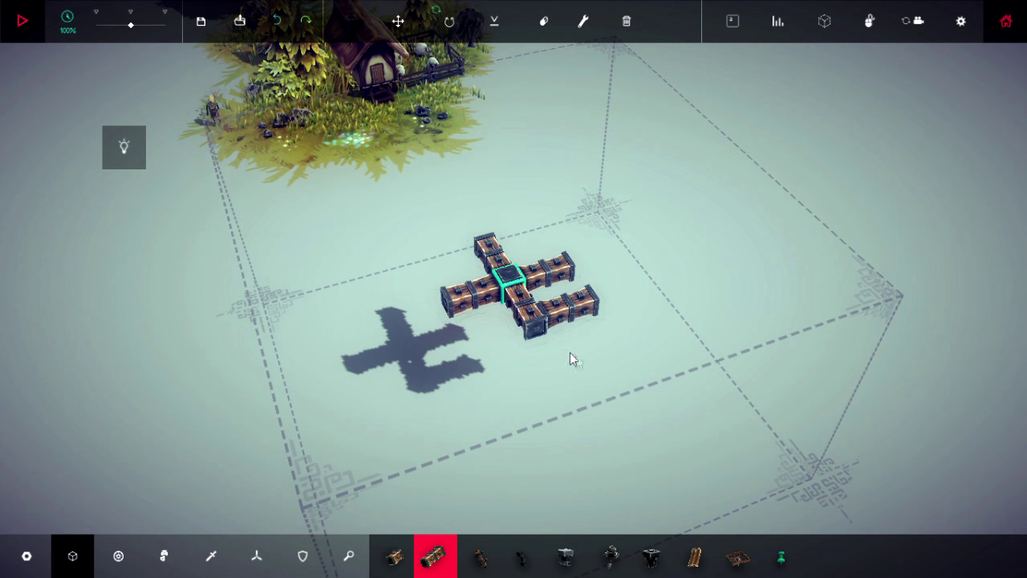
{"action": "left_click", "coordinate": [517, 320]}
{"action": "left_click", "coordinate": [594, 289]}
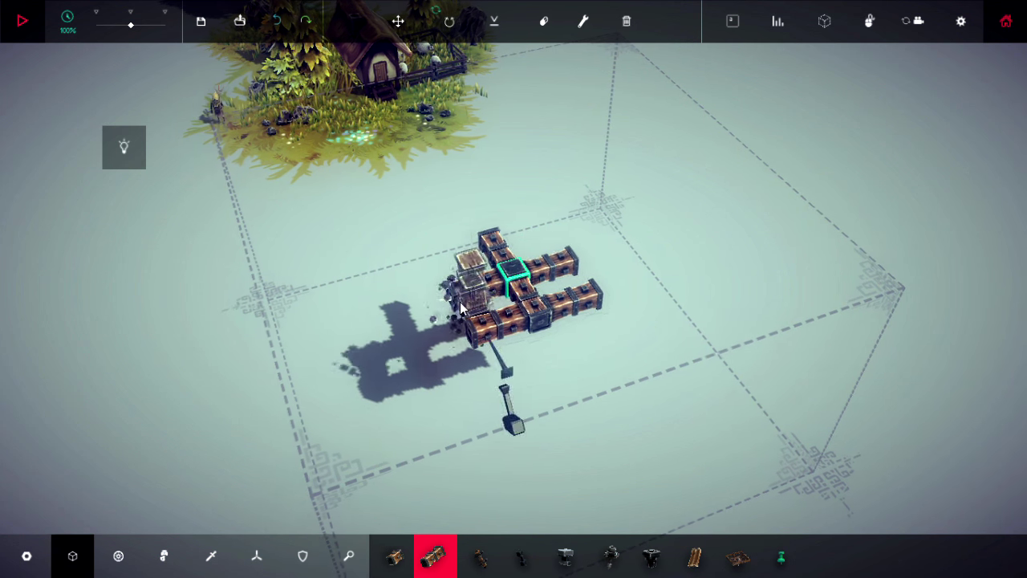
{"action": "left_click", "coordinate": [571, 274]}
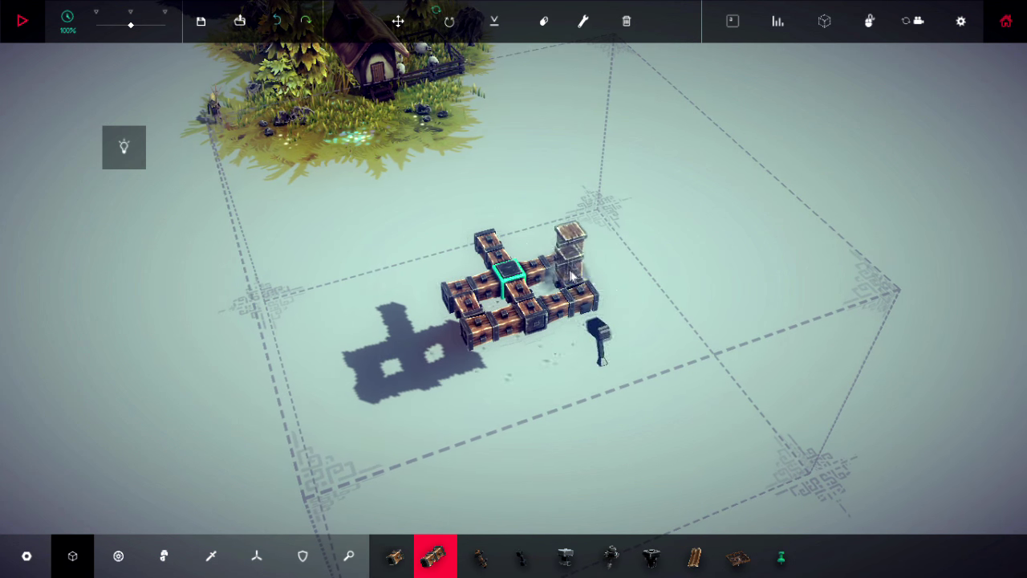
{"action": "mouse_move", "coordinate": [624, 324]}
{"action": "left_mouse_down"}
{"action": "mouse_move", "coordinate": [554, 296]}
{"action": "mouse_move", "coordinate": [566, 333]}
{"action": "left_mouse_up"}
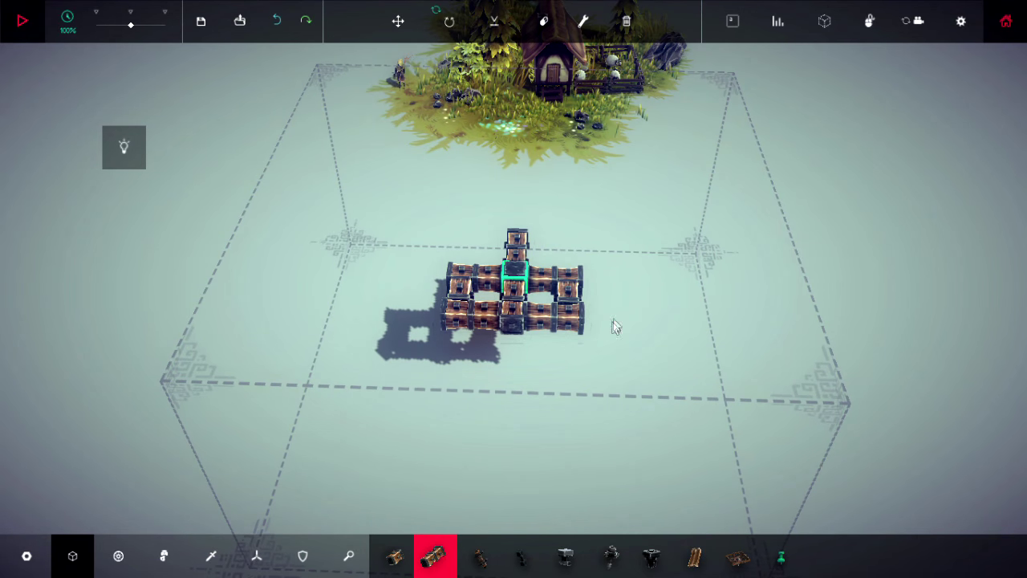
{"action": "mouse_move", "coordinate": [601, 327]}
{"action": "left_mouse_down"}
{"action": "mouse_move", "coordinate": [398, 294]}
{"action": "mouse_move", "coordinate": [590, 304]}
{"action": "left_mouse_up"}
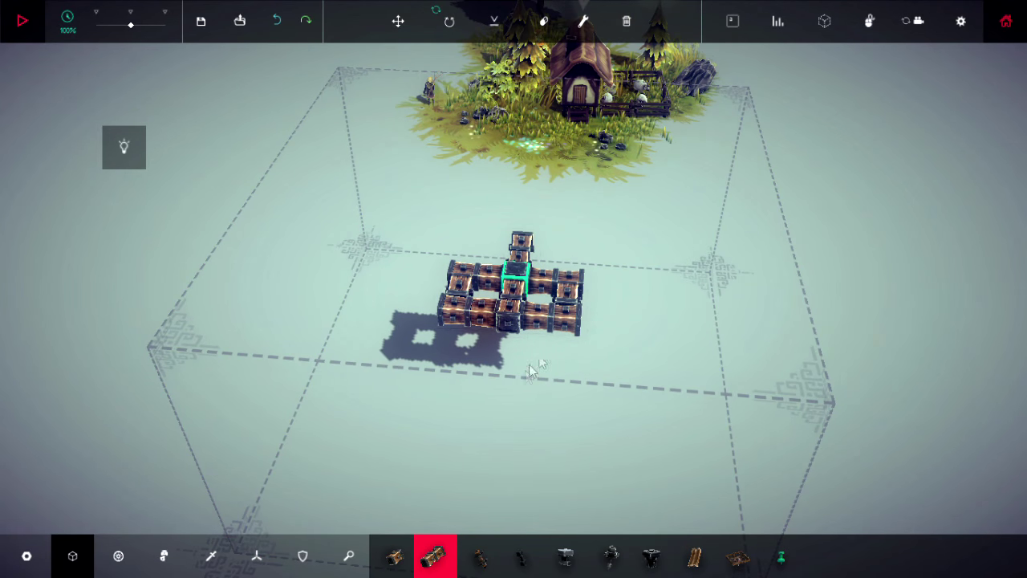
Attach Motor Wheels to the frame's side and front faces, then return to basic blocks
{"action": "left_click", "coordinate": [118, 555]}
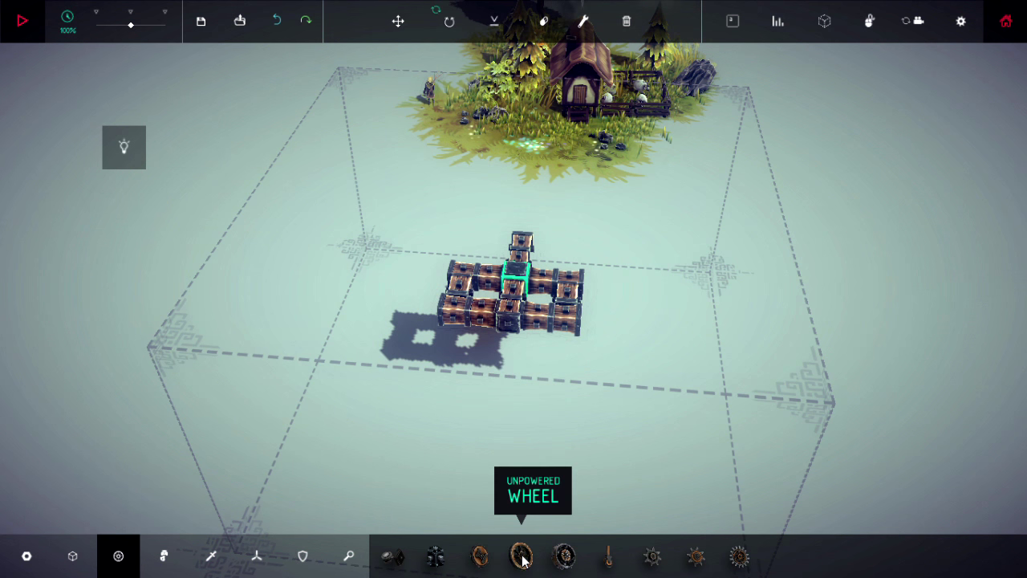
{"action": "left_click", "coordinate": [482, 555]}
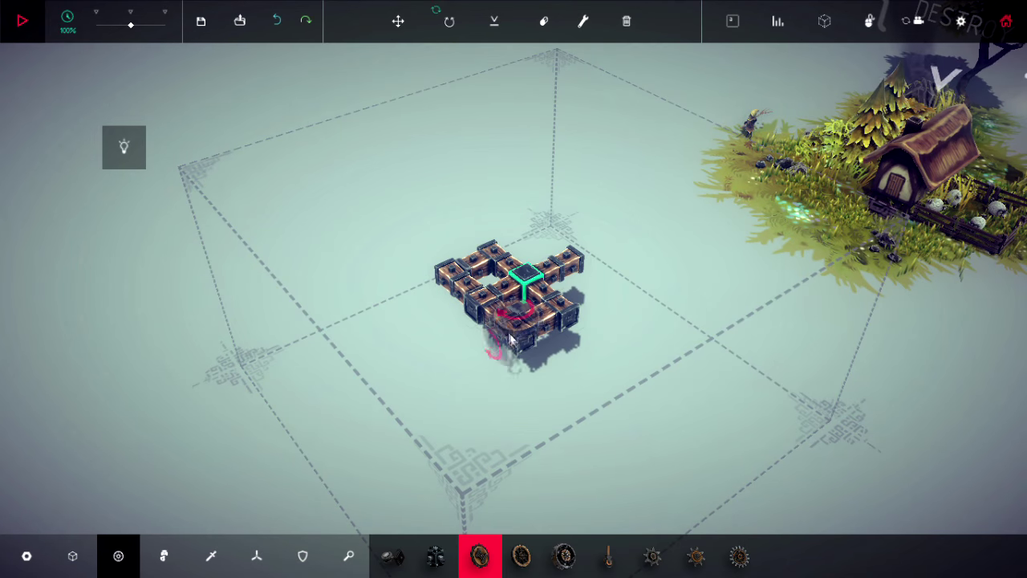
{"action": "left_click", "coordinate": [554, 333]}
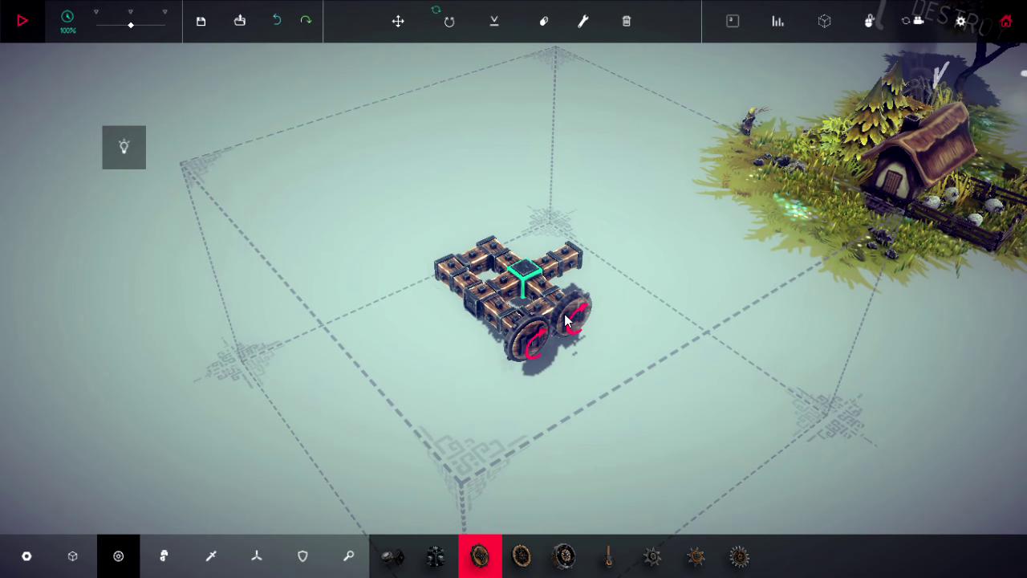
{"action": "left_click_drag", "start_coordinate": [564, 314], "coordinate": [687, 382]}
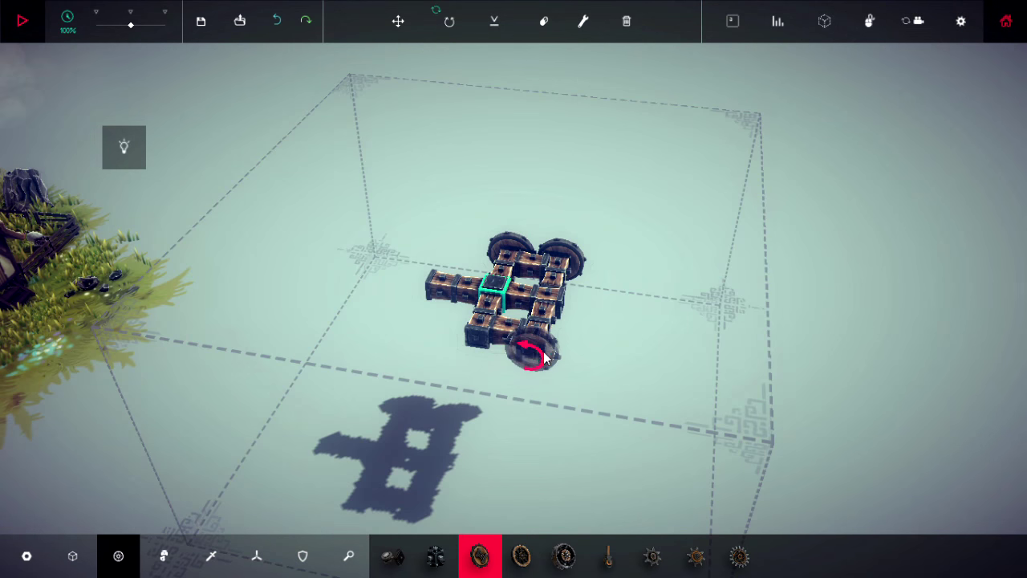
{"action": "left_click", "coordinate": [529, 353]}
{"action": "left_click", "coordinate": [481, 337]}
{"action": "mouse_move", "coordinate": [498, 361]}
{"action": "left_mouse_down"}
{"action": "mouse_move", "coordinate": [635, 345]}
{"action": "mouse_move", "coordinate": [382, 424]}
{"action": "left_mouse_up"}
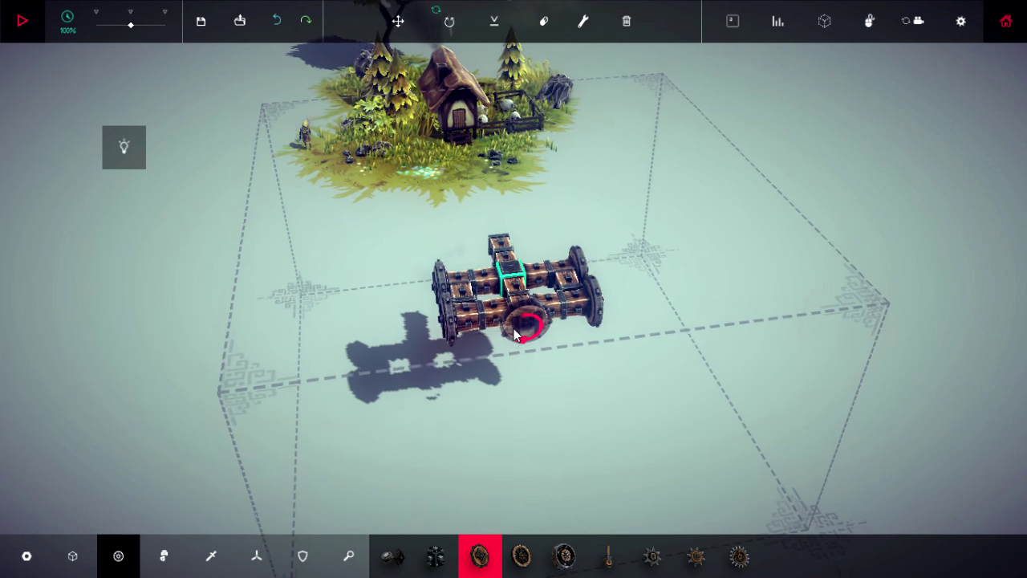
{"action": "left_click", "coordinate": [72, 555]}
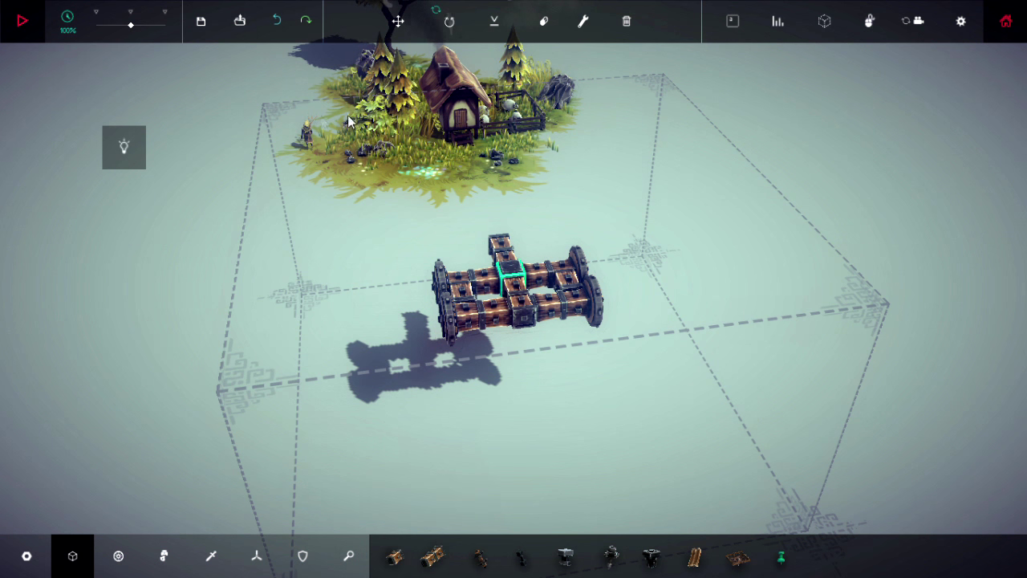
{"action": "left_click", "coordinate": [27, 556]}
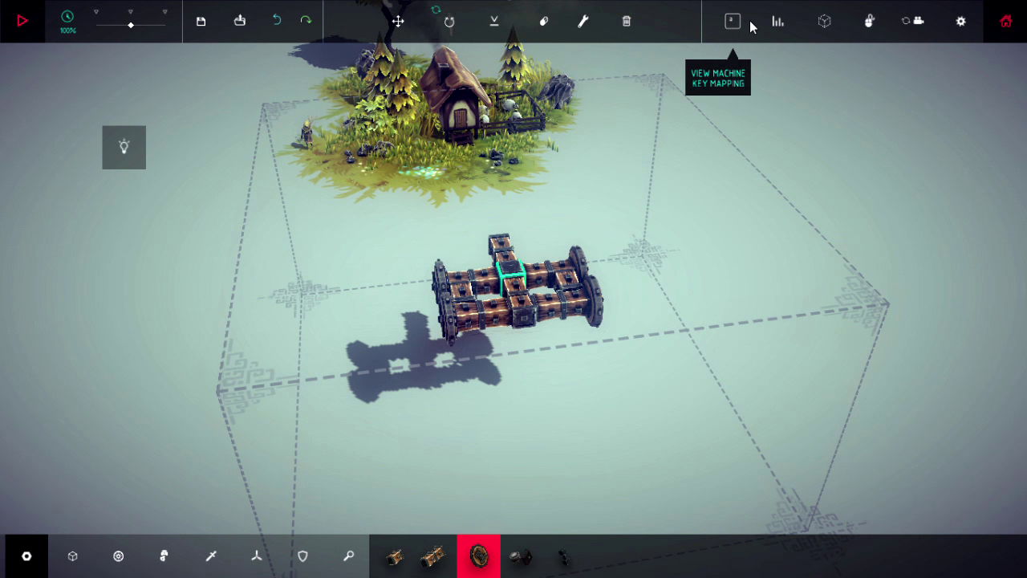
Simulate the cart, driving forward into the village and reversing out, then stop
{"action": "key", "text": "space"}
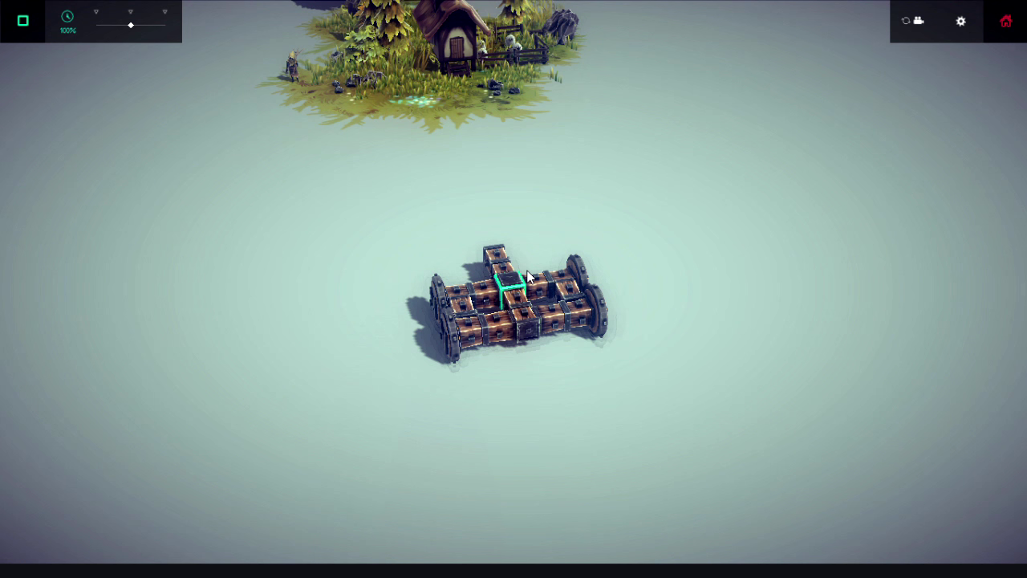
{"action": "key", "text": "Up"}
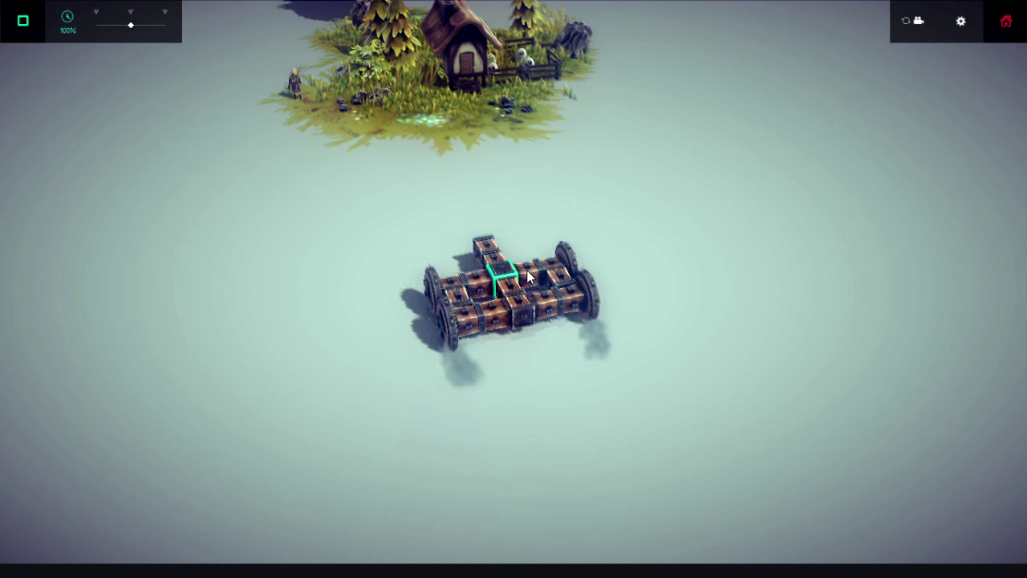
{"action": "key", "text": "Up"}
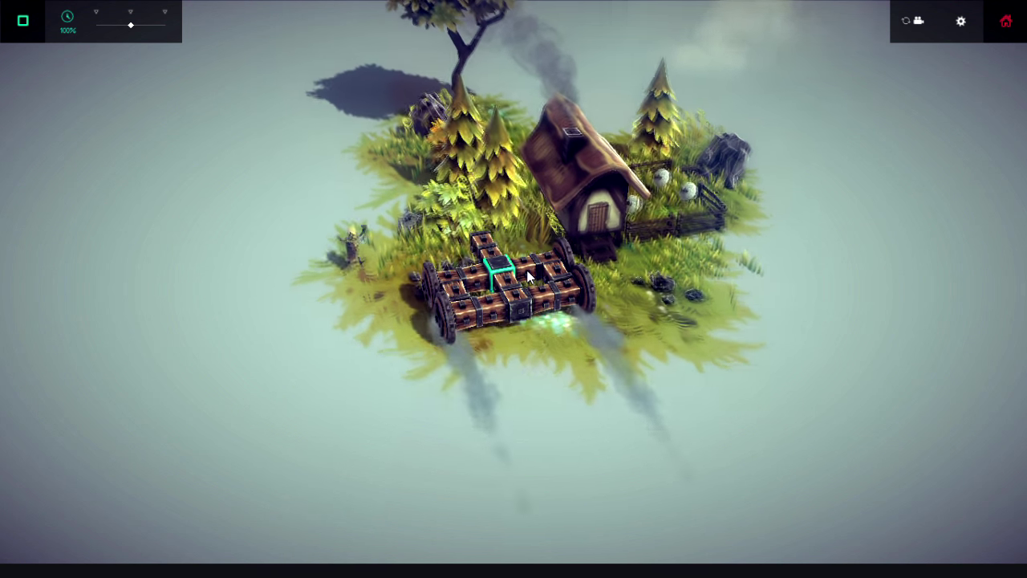
{"action": "key", "text": "Down"}
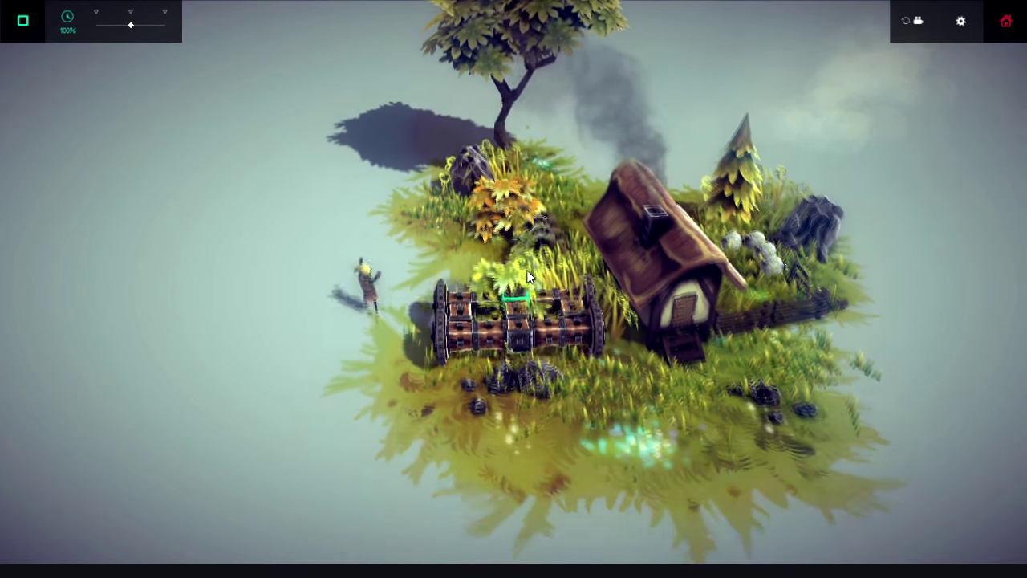
{"action": "key", "text": "Down"}
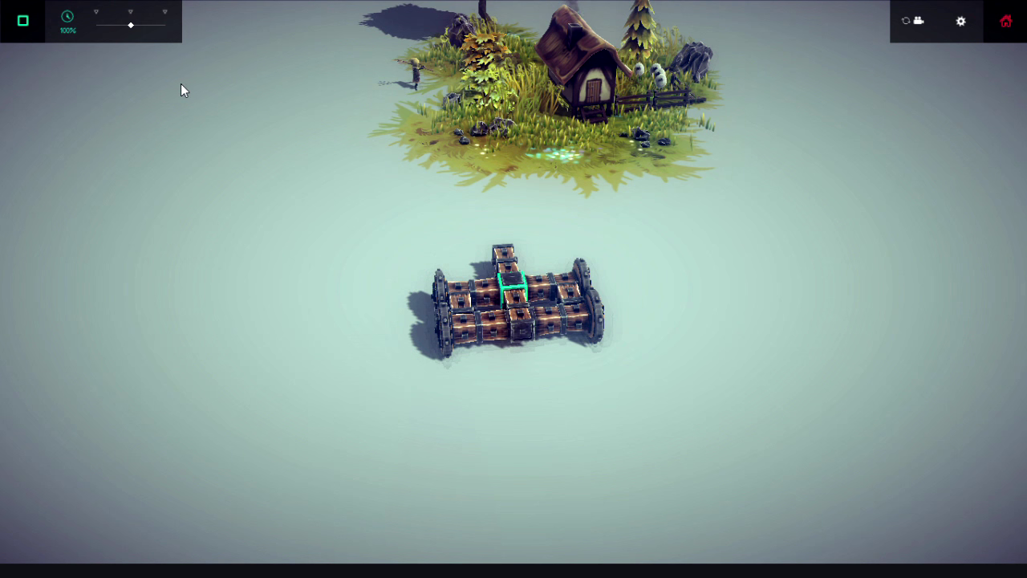
{"action": "key", "text": "space"}
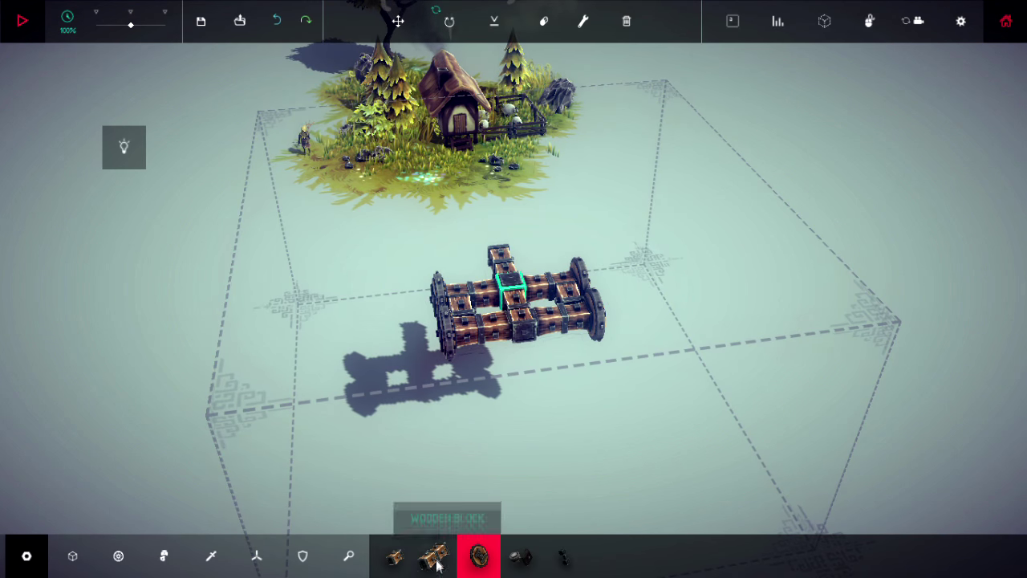
Select the Steering Hinge, then drive the cart forward into the hut
{"action": "left_click", "coordinate": [118, 556]}
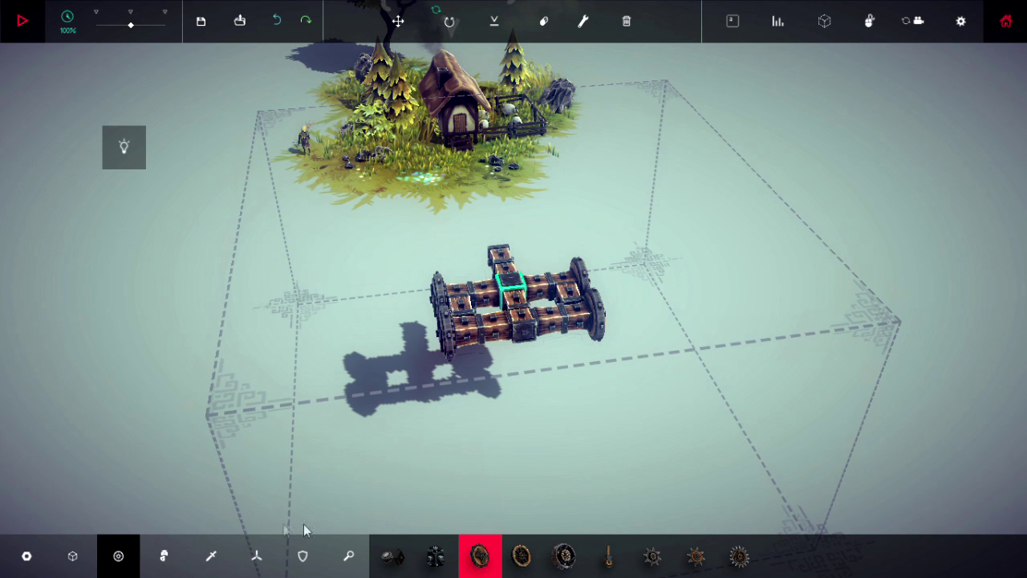
{"action": "left_click", "coordinate": [393, 556]}
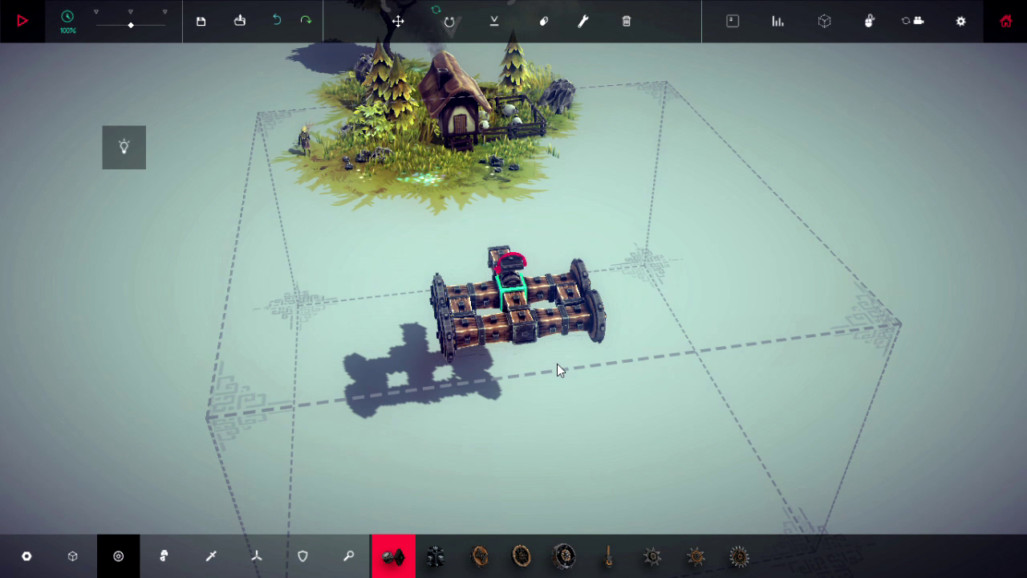
{"action": "key", "text": "space"}
{"action": "key", "text": "Up"}
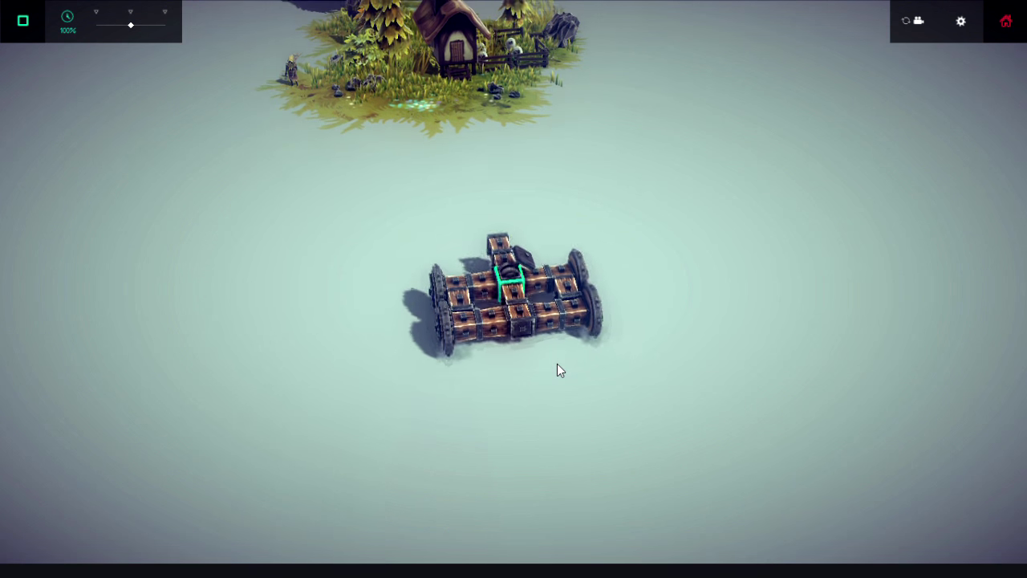
{"action": "key", "text": "Up"}
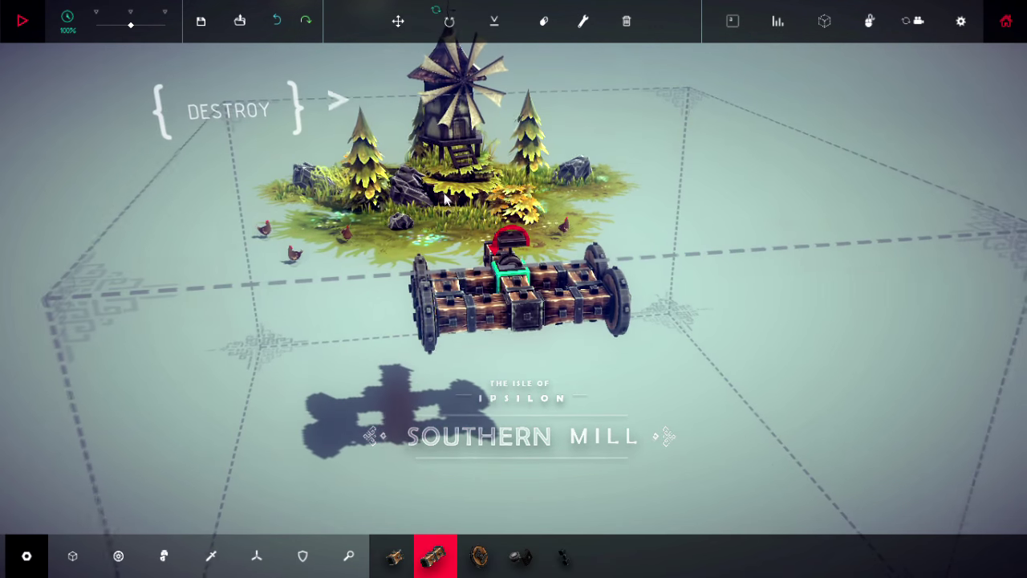
{"action": "scroll", "coordinate": [480, 172], "scroll_direction": "up", "scroll_amount": 8}
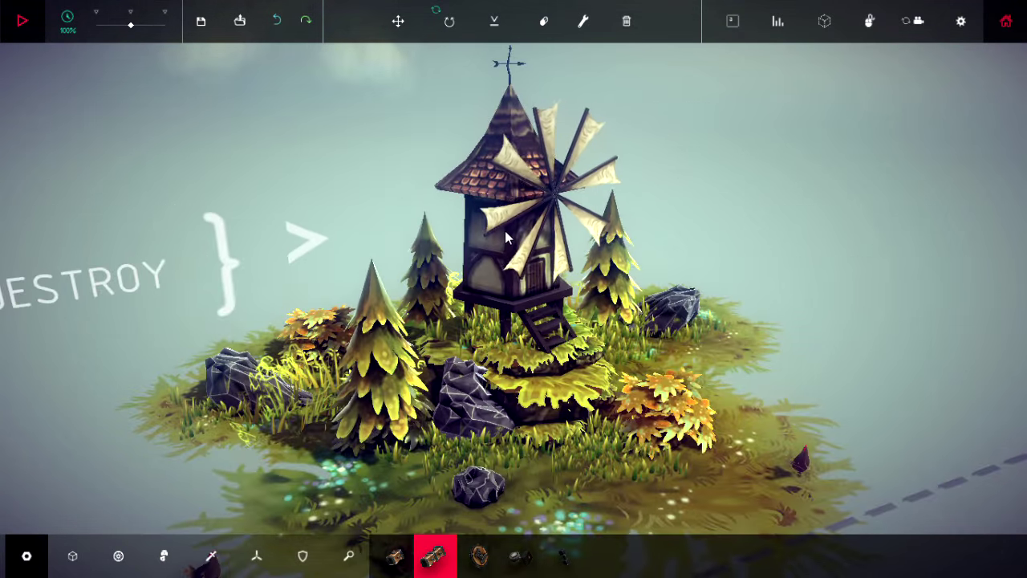
{"action": "scroll", "coordinate": [533, 331], "scroll_direction": "down", "scroll_amount": 5}
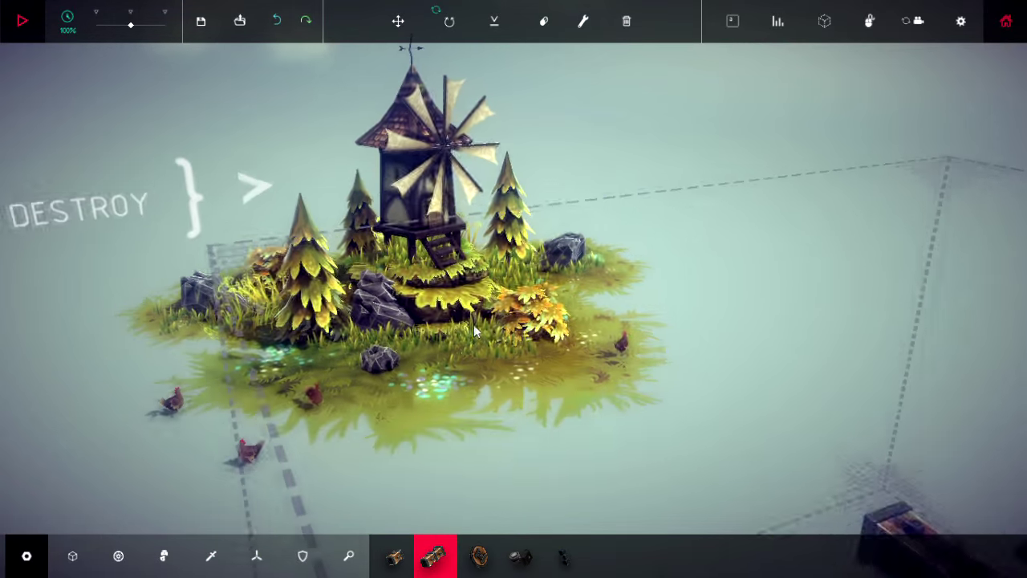
{"action": "scroll", "coordinate": [474, 331], "scroll_direction": "up", "scroll_amount": 4}
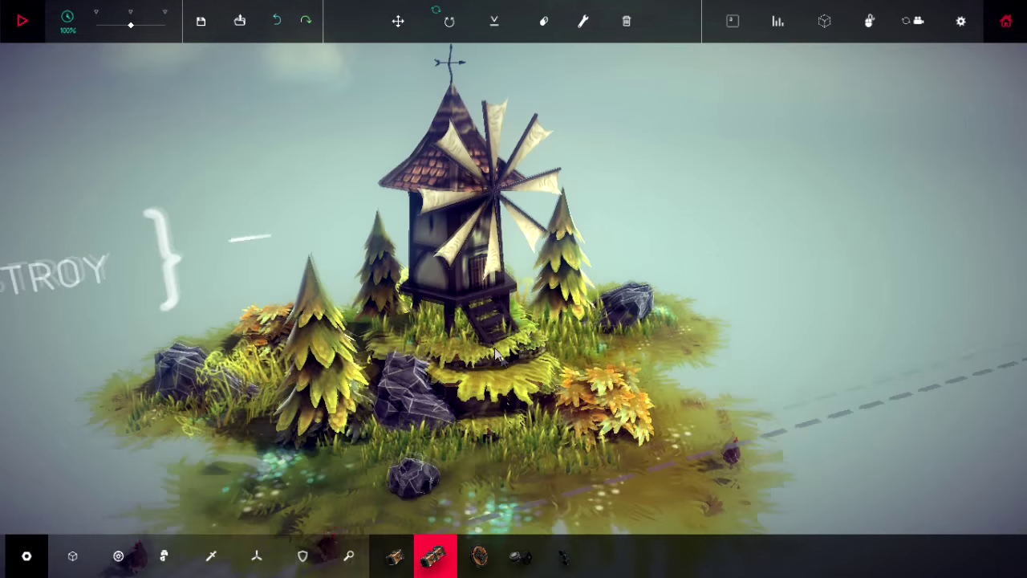
{"action": "scroll", "coordinate": [481, 331], "scroll_direction": "up", "scroll_amount": 3}
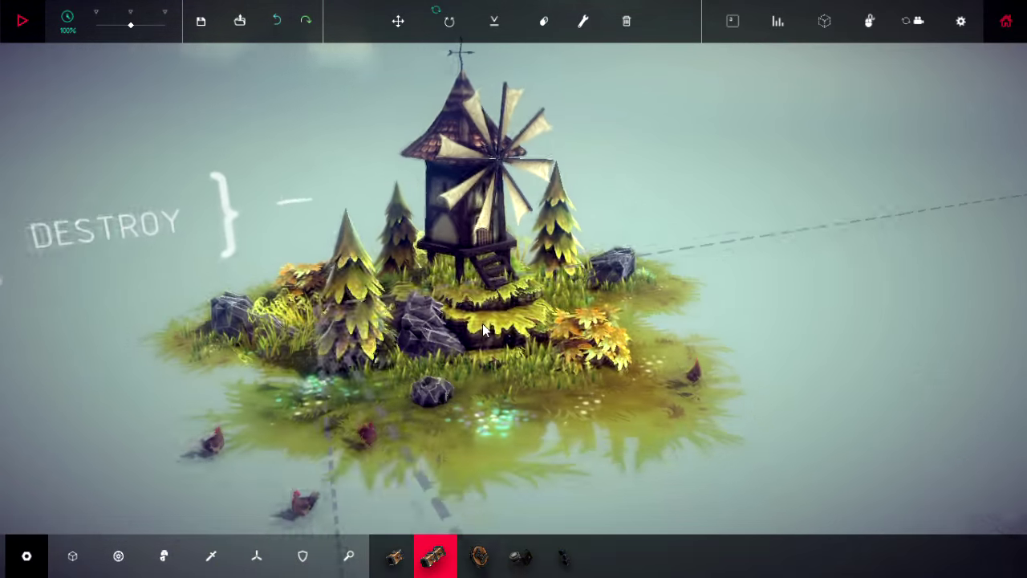
{"action": "scroll", "coordinate": [484, 329], "scroll_direction": "down", "scroll_amount": 5}
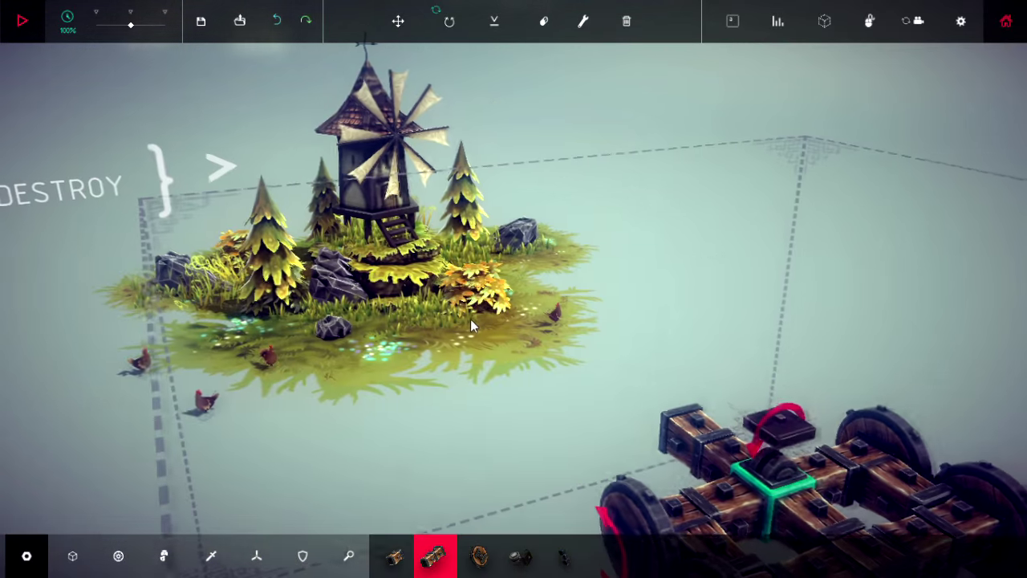
{"action": "scroll", "coordinate": [485, 315], "scroll_direction": "down", "scroll_amount": 3}
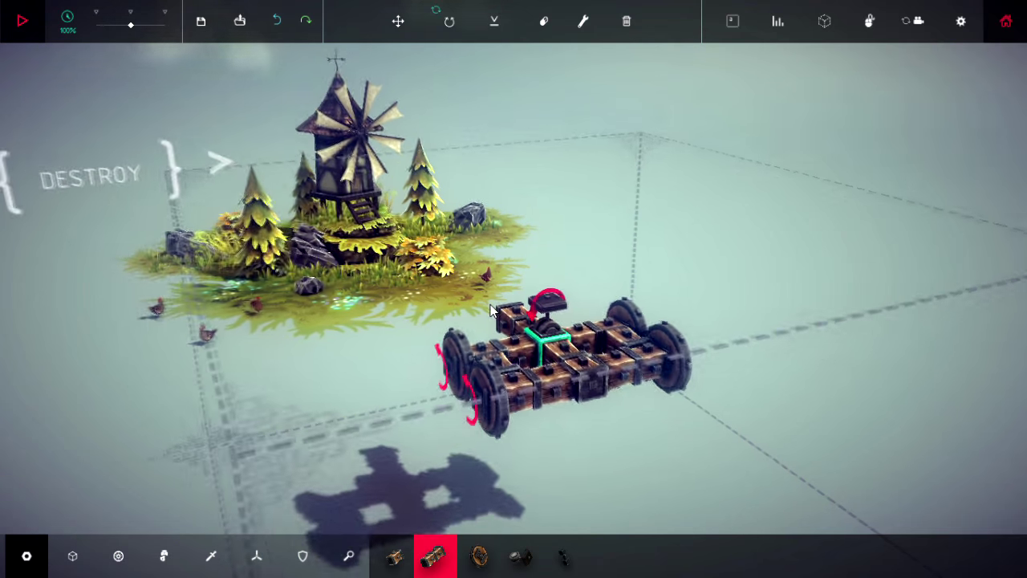
Orbit the camera to look over the cart and the Southern Mill windmill
{"action": "left_click_drag", "start_coordinate": [491, 310], "coordinate": [565, 343]}
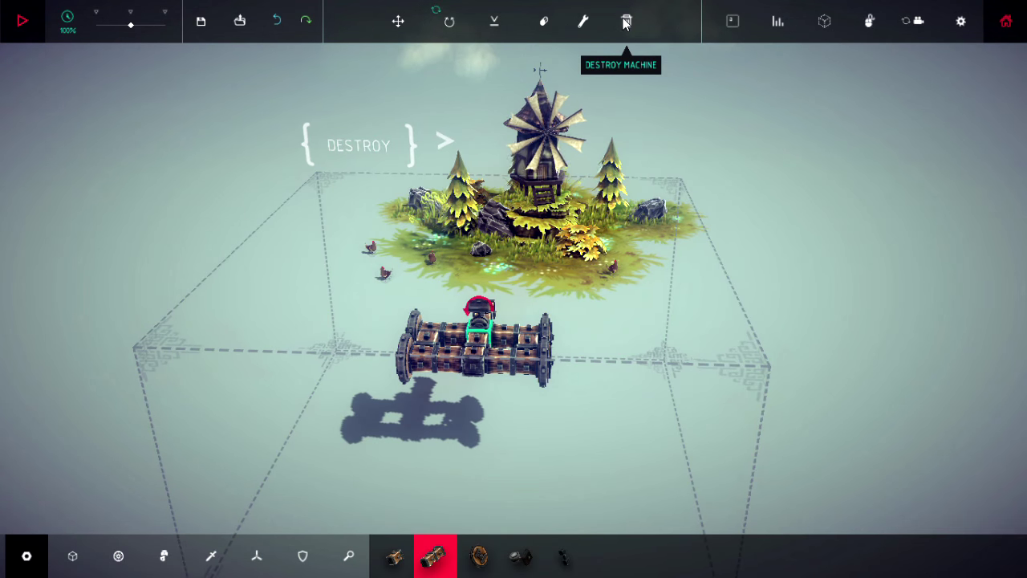
Destroy the old machine and undo a misplaced wooden block below the core
{"action": "left_click", "coordinate": [626, 75]}
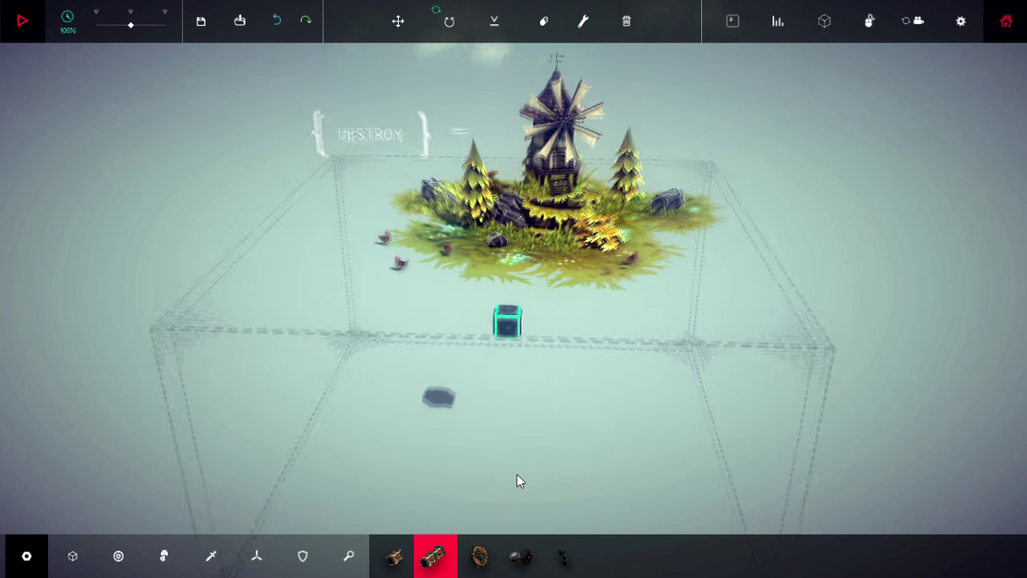
{"action": "scroll", "coordinate": [517, 474], "scroll_direction": "up", "scroll_amount": 3}
{"action": "left_click", "coordinate": [519, 341]}
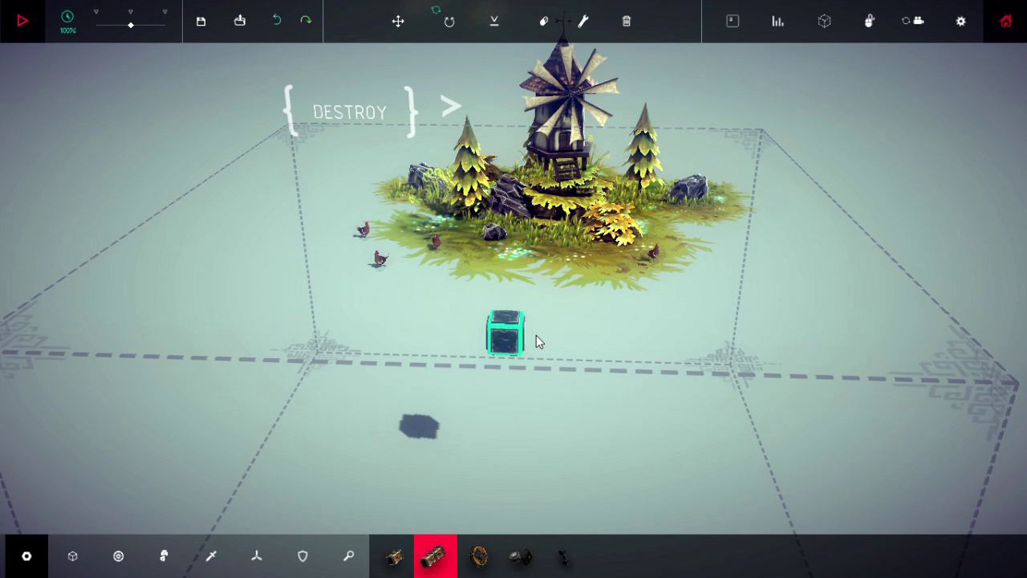
{"action": "scroll", "coordinate": [524, 337], "scroll_direction": "down", "scroll_amount": 2}
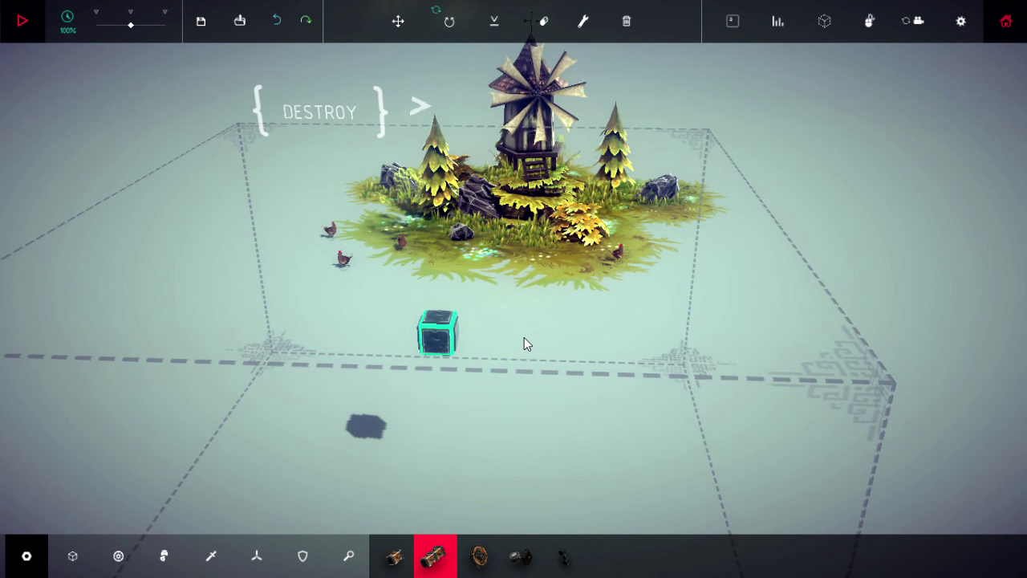
{"action": "scroll", "coordinate": [524, 337], "scroll_direction": "up", "scroll_amount": 2}
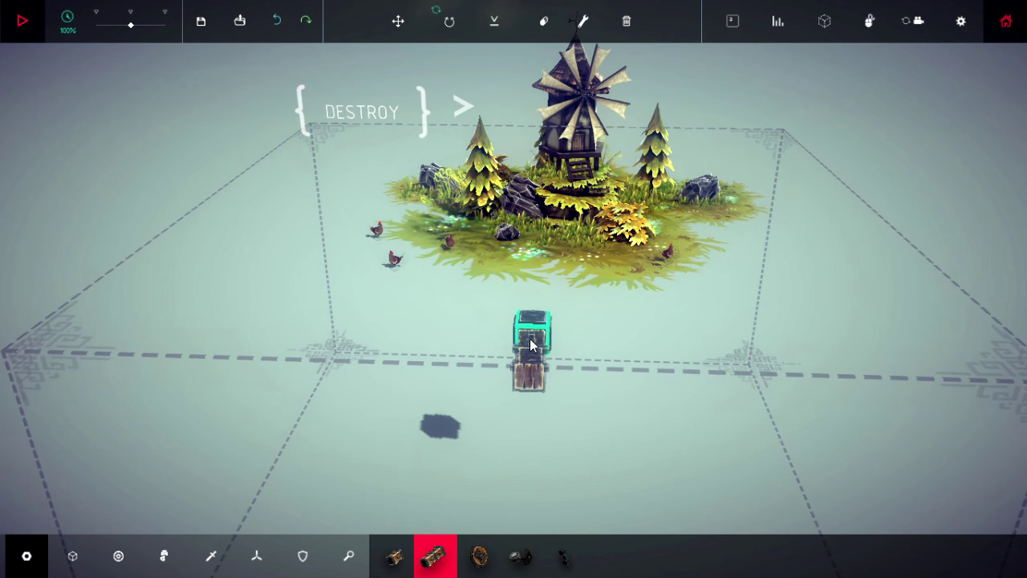
{"action": "key", "text": "ctrl+z"}
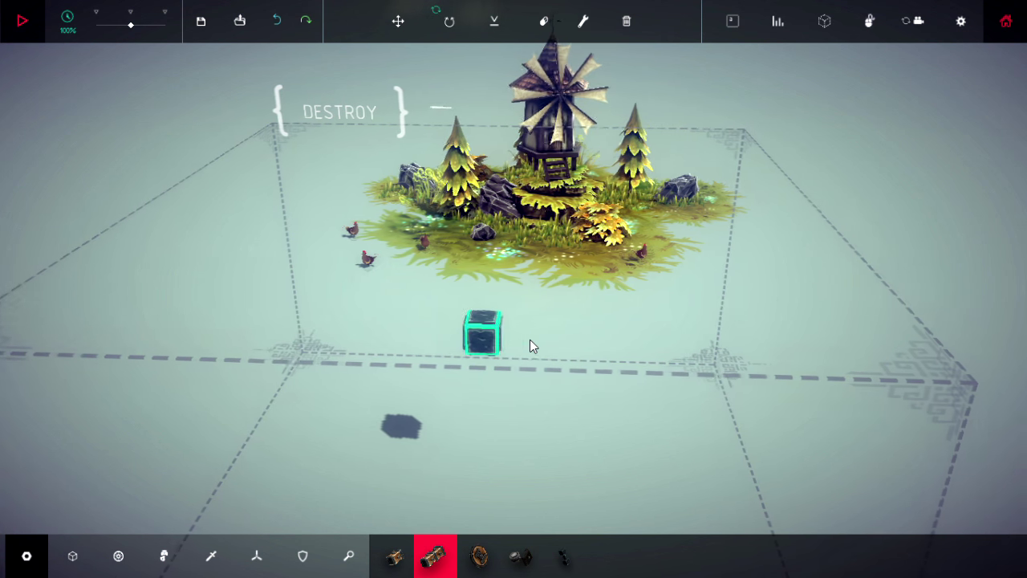
{"action": "mouse_move", "coordinate": [530, 343]}
{"action": "left_mouse_down"}
{"action": "mouse_move", "coordinate": [417, 341]}
{"action": "mouse_move", "coordinate": [596, 344]}
{"action": "mouse_move", "coordinate": [670, 368]}
{"action": "mouse_move", "coordinate": [630, 299]}
{"action": "mouse_move", "coordinate": [725, 306]}
{"action": "mouse_move", "coordinate": [527, 324]}
{"action": "mouse_move", "coordinate": [545, 339]}
{"action": "left_mouse_up"}
Build a T-shaped wooden frame off the core, with an upright block on the stem's end
{"action": "left_click", "coordinate": [596, 345]}
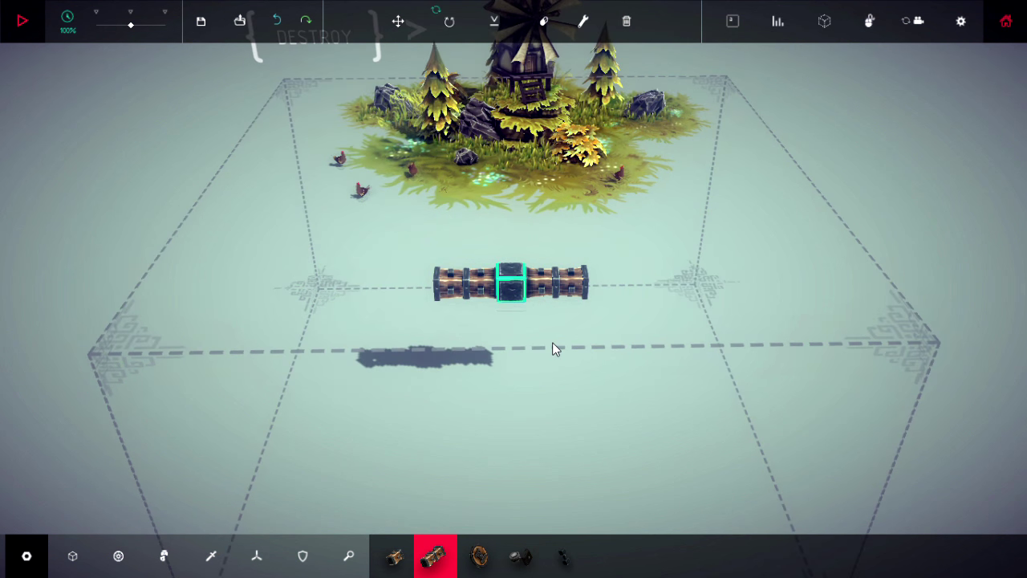
{"action": "left_click", "coordinate": [529, 337]}
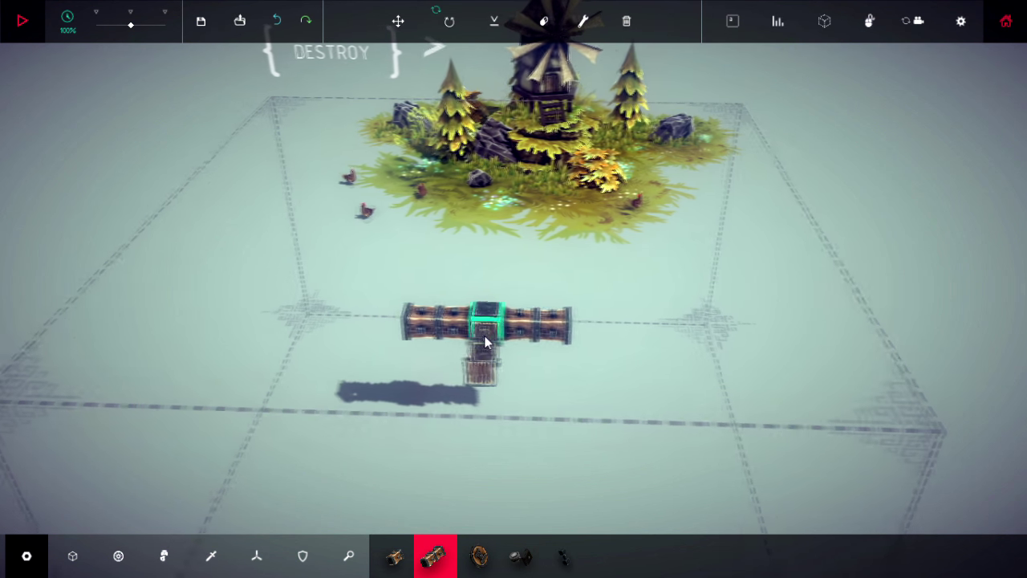
{"action": "left_click", "coordinate": [486, 357]}
{"action": "left_click", "coordinate": [495, 345]}
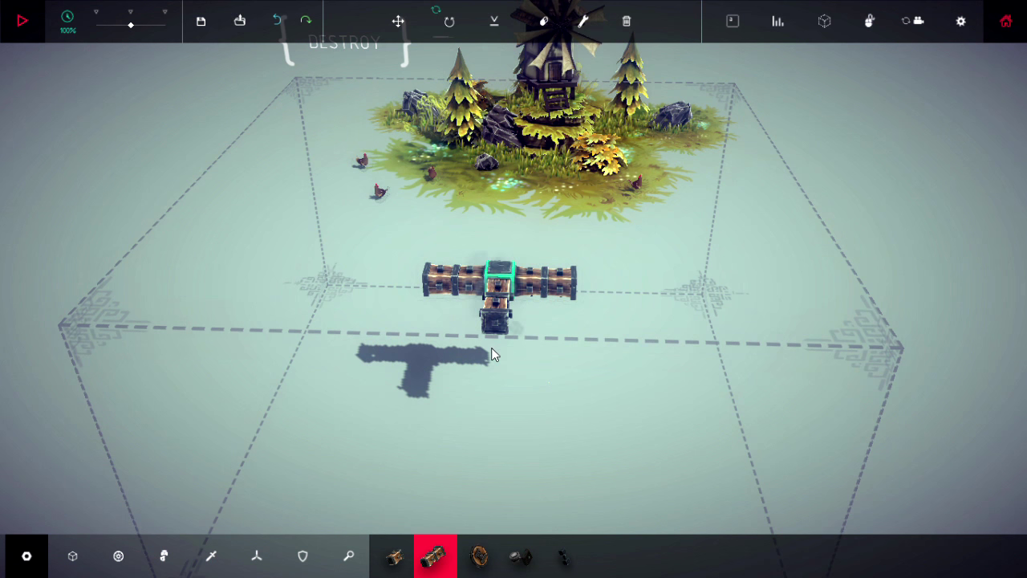
{"action": "left_click", "coordinate": [495, 335]}
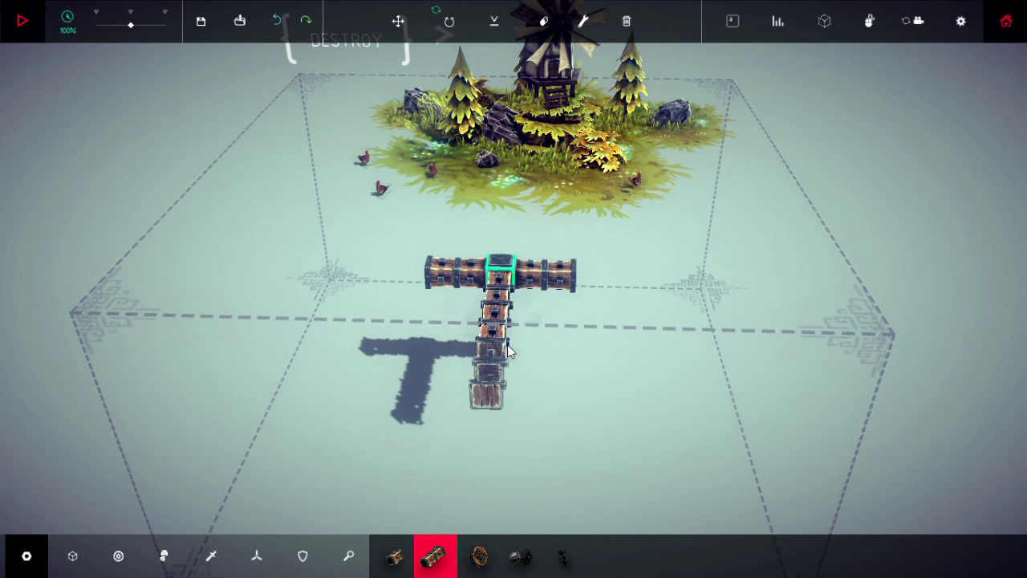
{"action": "left_click", "coordinate": [507, 338]}
{"action": "mouse_move", "coordinate": [595, 346]}
{"action": "left_mouse_down"}
{"action": "mouse_move", "coordinate": [479, 342]}
{"action": "mouse_move", "coordinate": [545, 343]}
{"action": "left_mouse_up"}
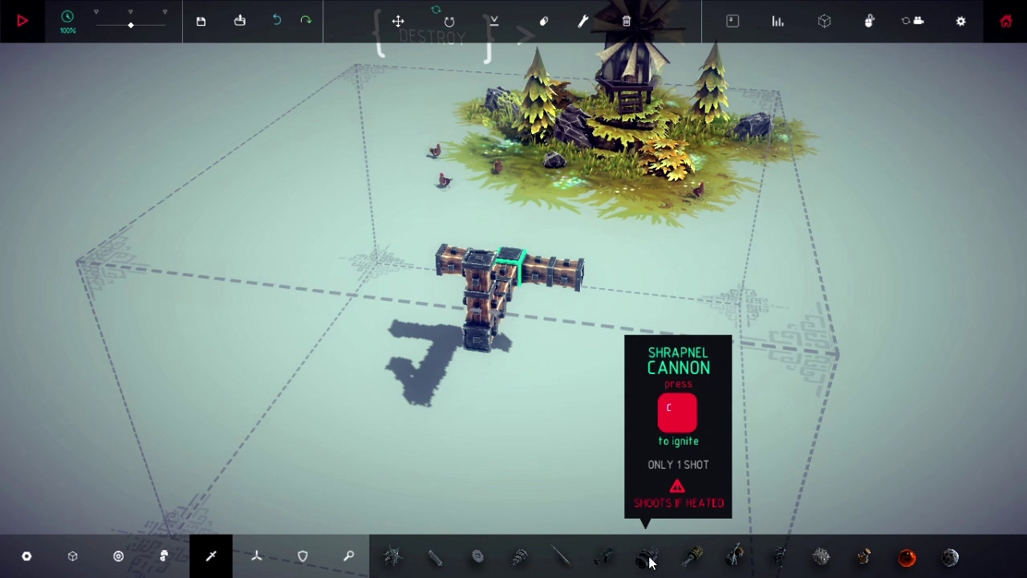
Mount a Cannon on the frame's central post
{"action": "left_click", "coordinate": [607, 558]}
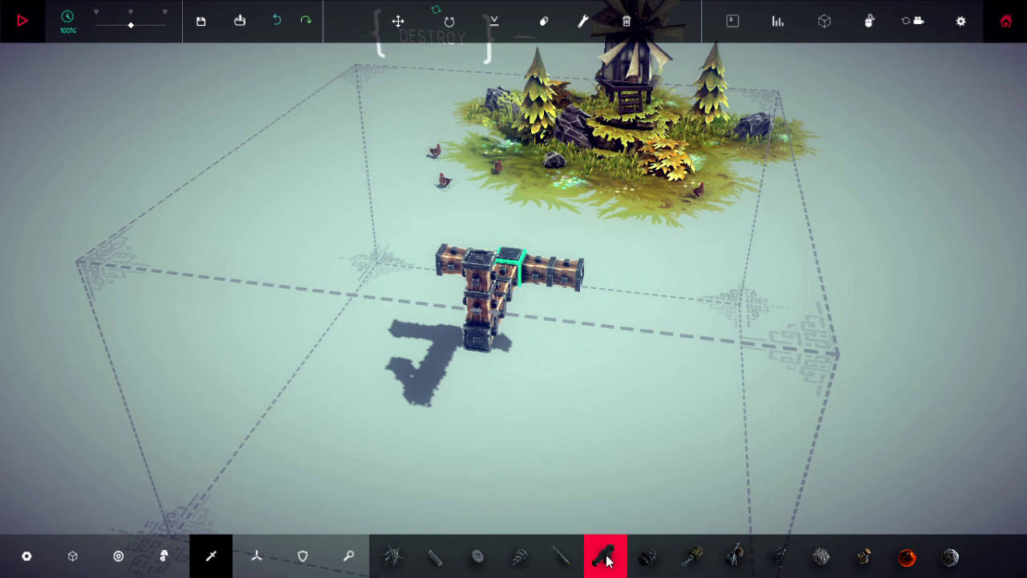
{"action": "left_click", "coordinate": [473, 265]}
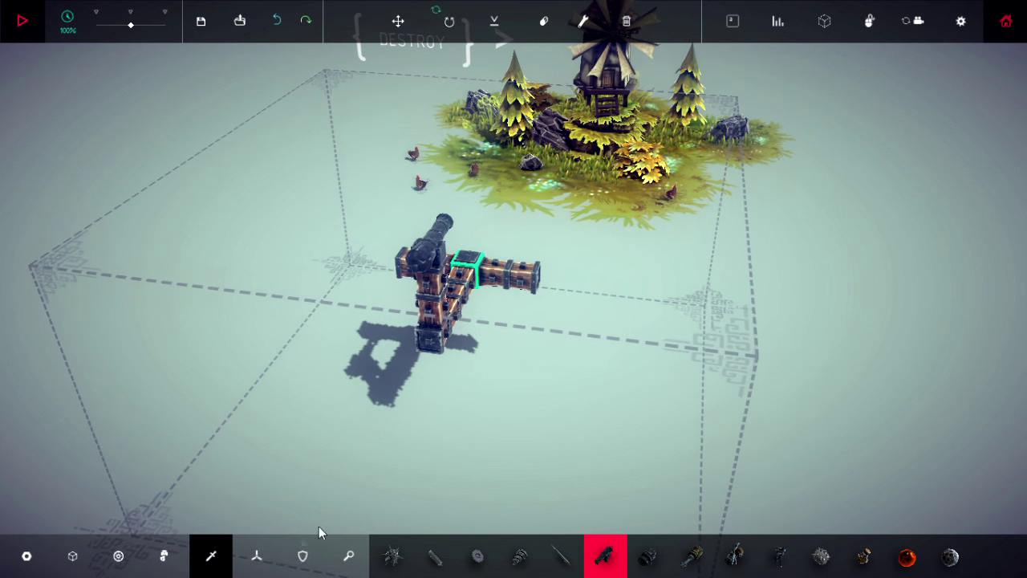
{"action": "left_click", "coordinate": [72, 556]}
{"action": "mouse_move", "coordinate": [585, 391]}
{"action": "left_mouse_down"}
{"action": "mouse_move", "coordinate": [715, 390]}
{"action": "mouse_move", "coordinate": [674, 388]}
{"action": "left_mouse_up"}
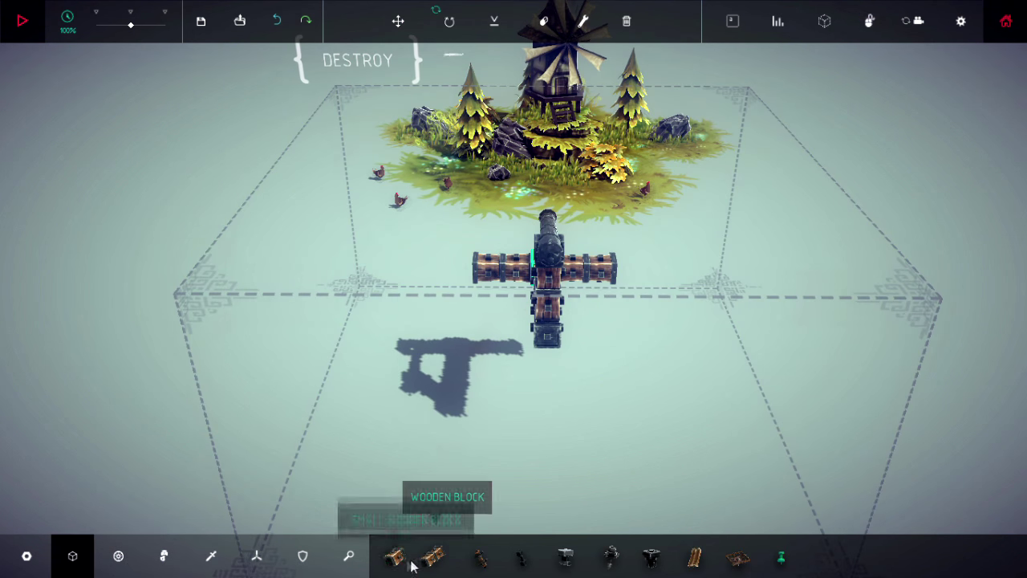
{"action": "mouse_move", "coordinate": [559, 320]}
{"action": "left_mouse_down"}
{"action": "mouse_move", "coordinate": [513, 337]}
{"action": "mouse_move", "coordinate": [530, 353]}
{"action": "mouse_move", "coordinate": [562, 345]}
{"action": "mouse_move", "coordinate": [573, 327]}
{"action": "left_mouse_up"}
Widen the frame into a rectangle with wooden blocks and a tall corner pillar
{"action": "left_click", "coordinate": [552, 312]}
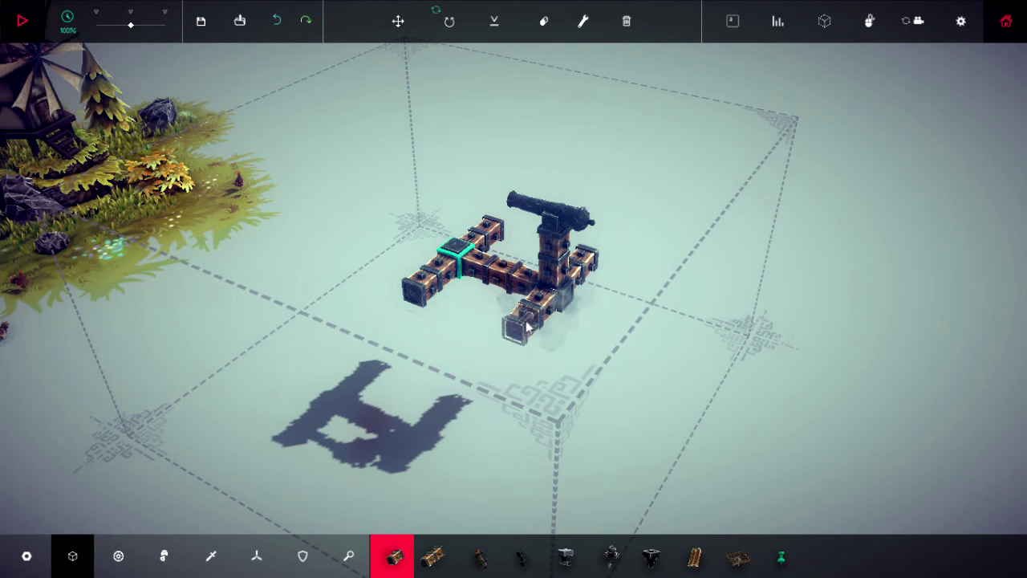
{"action": "left_click", "coordinate": [529, 325]}
{"action": "left_click", "coordinate": [522, 315]}
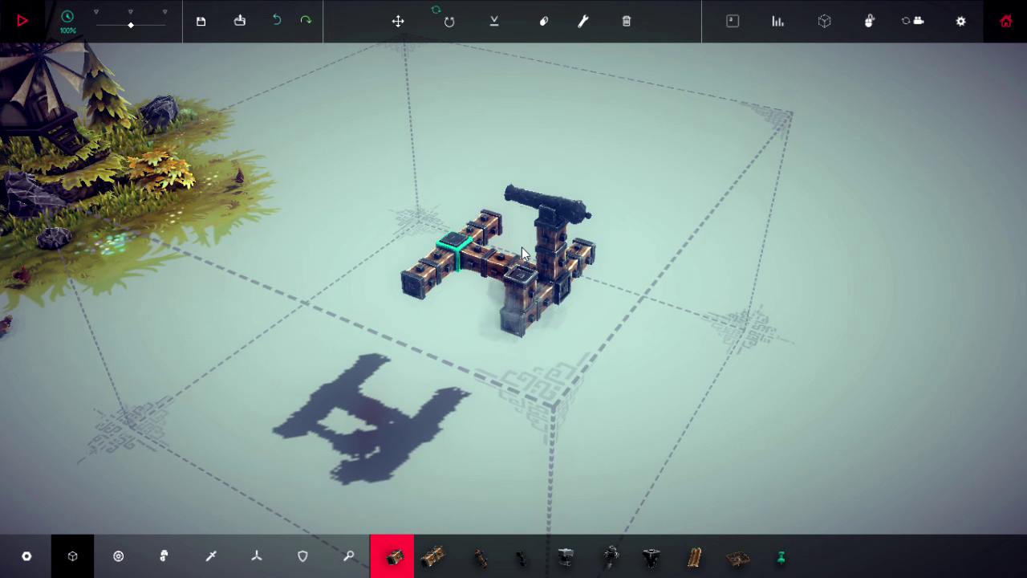
{"action": "left_click", "coordinate": [523, 273]}
{"action": "left_click_drag", "start_coordinate": [642, 273], "coordinate": [462, 263]}
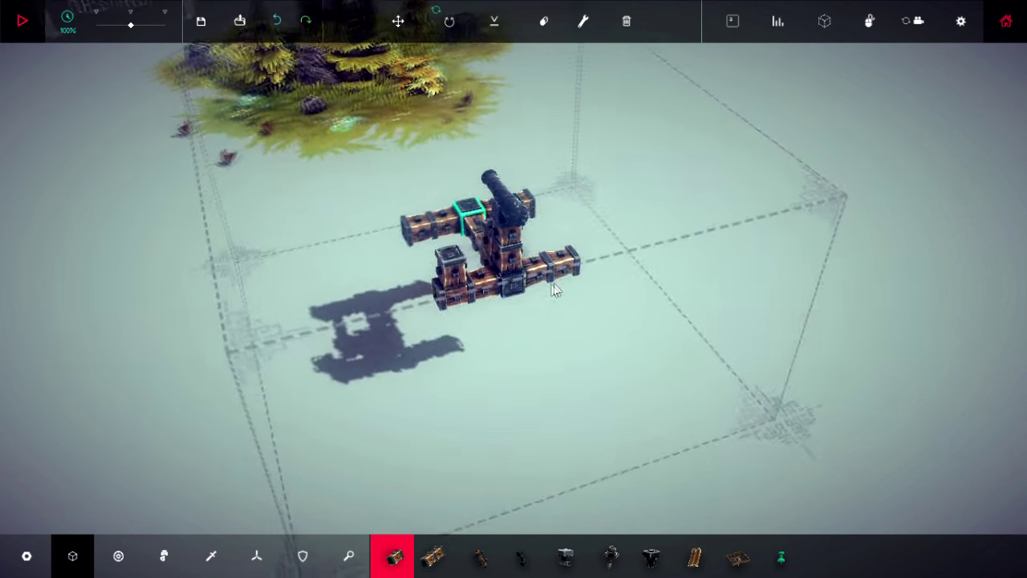
{"action": "left_click", "coordinate": [460, 250]}
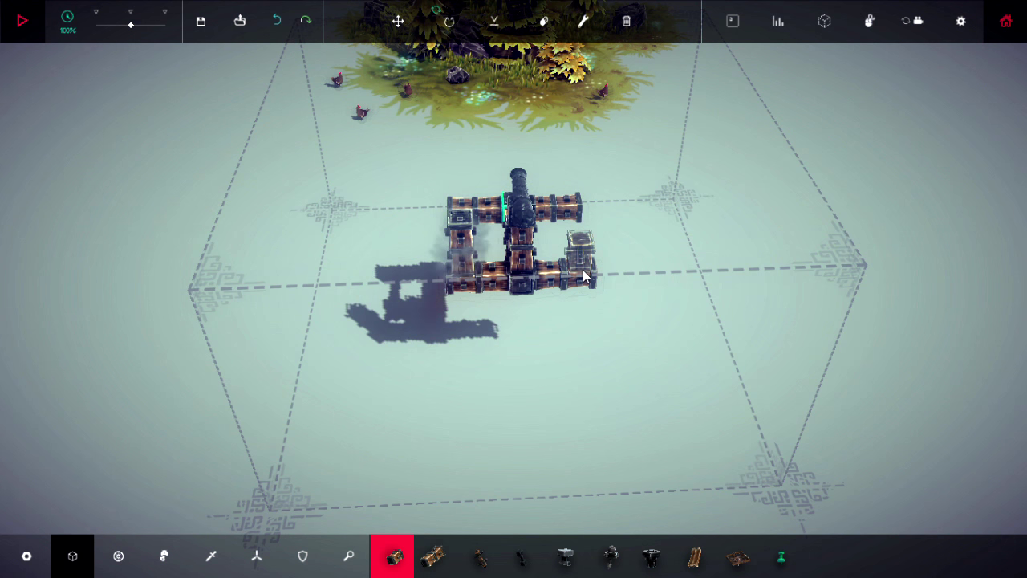
{"action": "left_click", "coordinate": [586, 277]}
{"action": "left_click", "coordinate": [583, 239]}
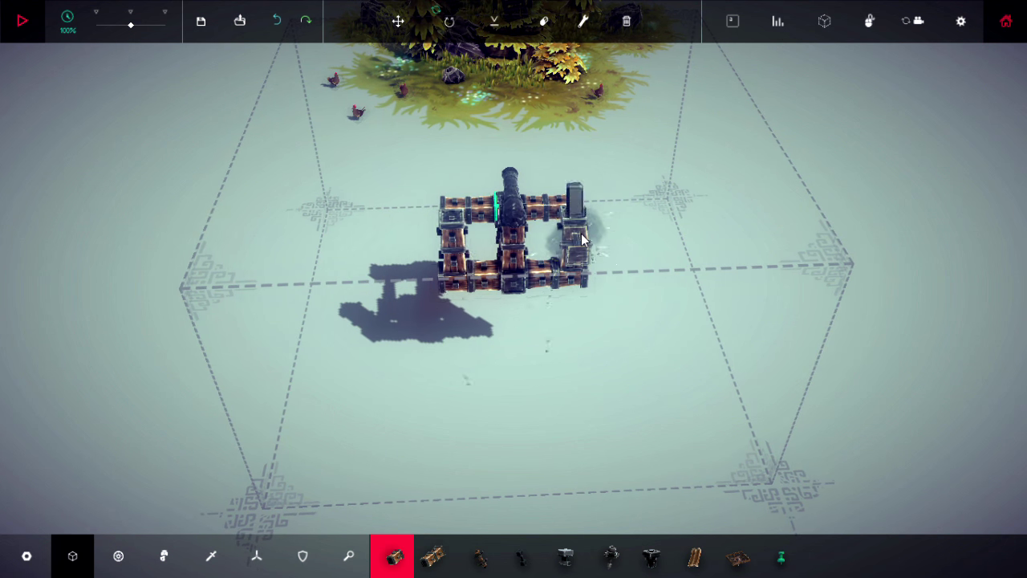
{"action": "left_click_drag", "start_coordinate": [653, 259], "coordinate": [631, 218]}
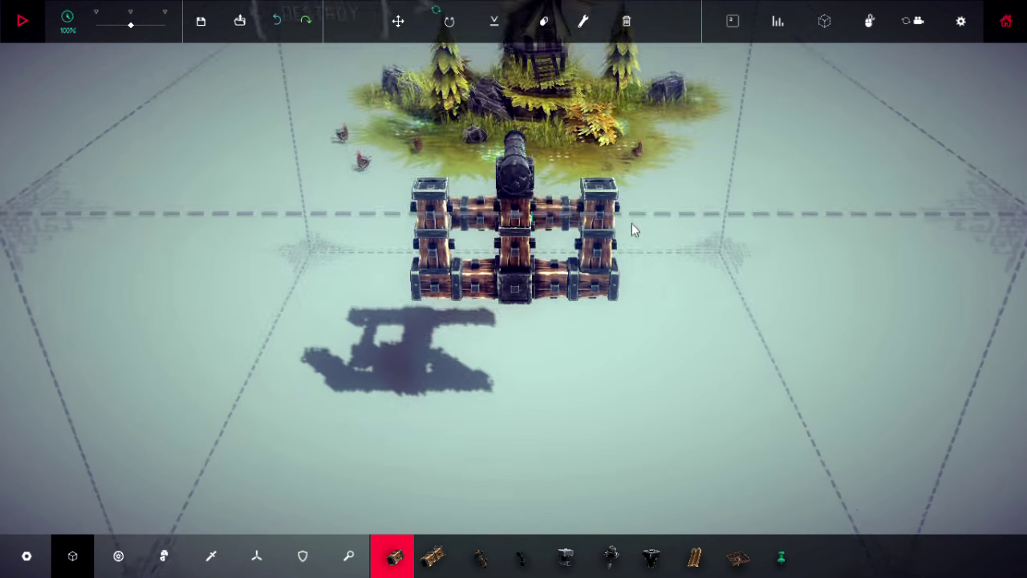
{"action": "scroll", "coordinate": [631, 227], "scroll_direction": "up", "scroll_amount": 5}
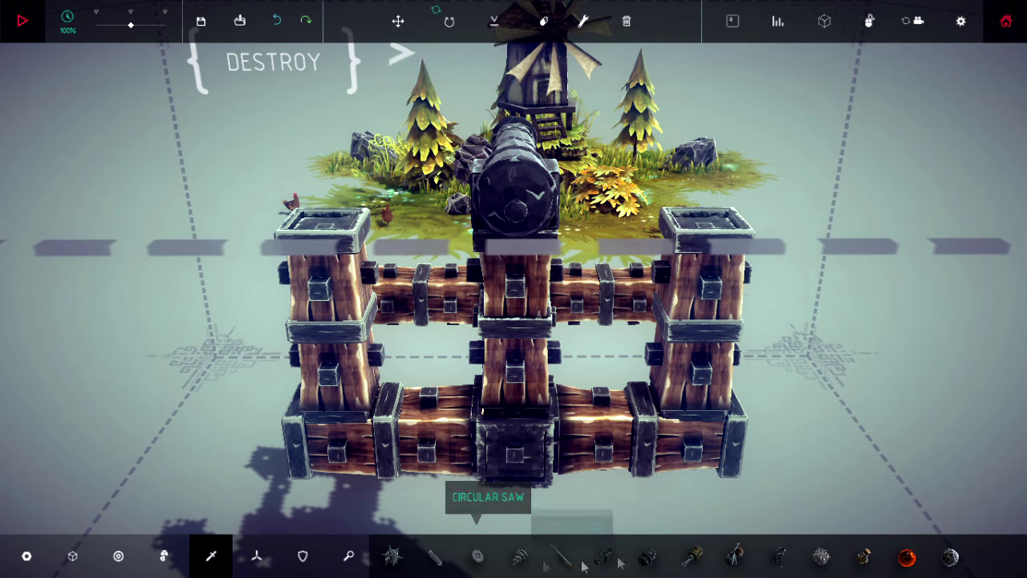
Mount Cannons atop both corner towers and orbit to the machine's front
{"action": "left_click", "coordinate": [606, 556]}
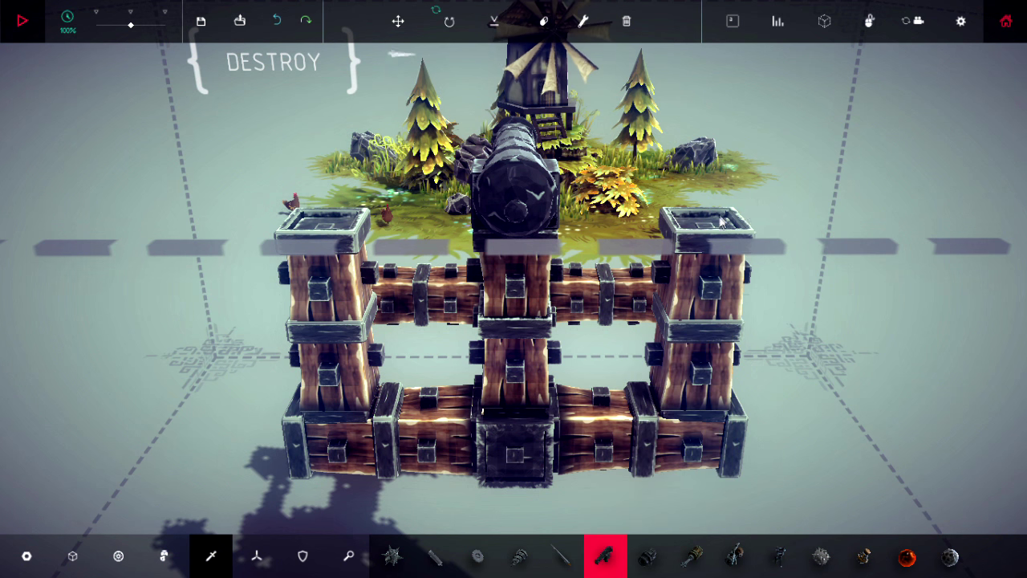
{"action": "left_click", "coordinate": [705, 223]}
{"action": "left_click", "coordinate": [321, 228]}
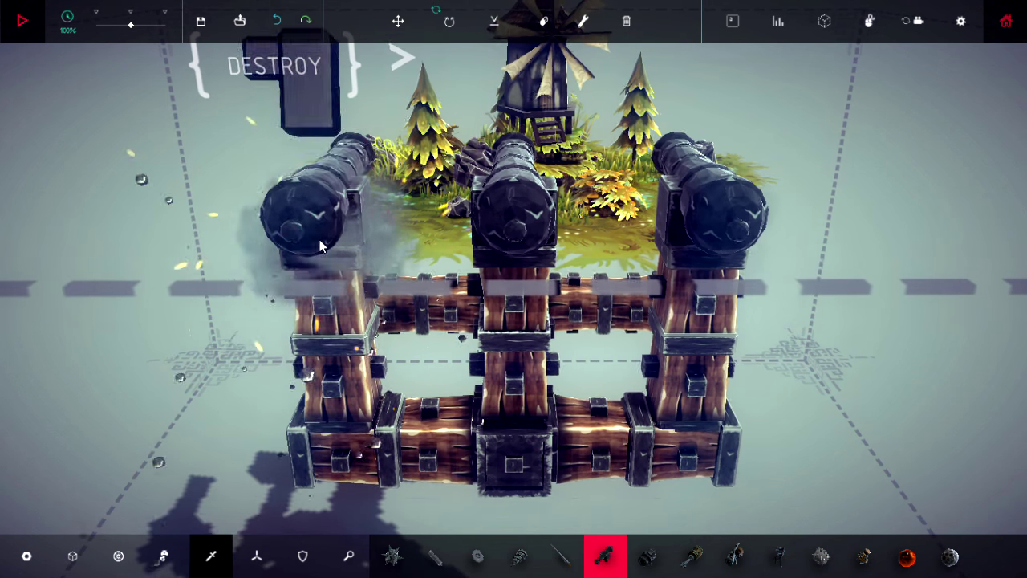
{"action": "left_click_drag", "start_coordinate": [319, 245], "coordinate": [429, 345]}
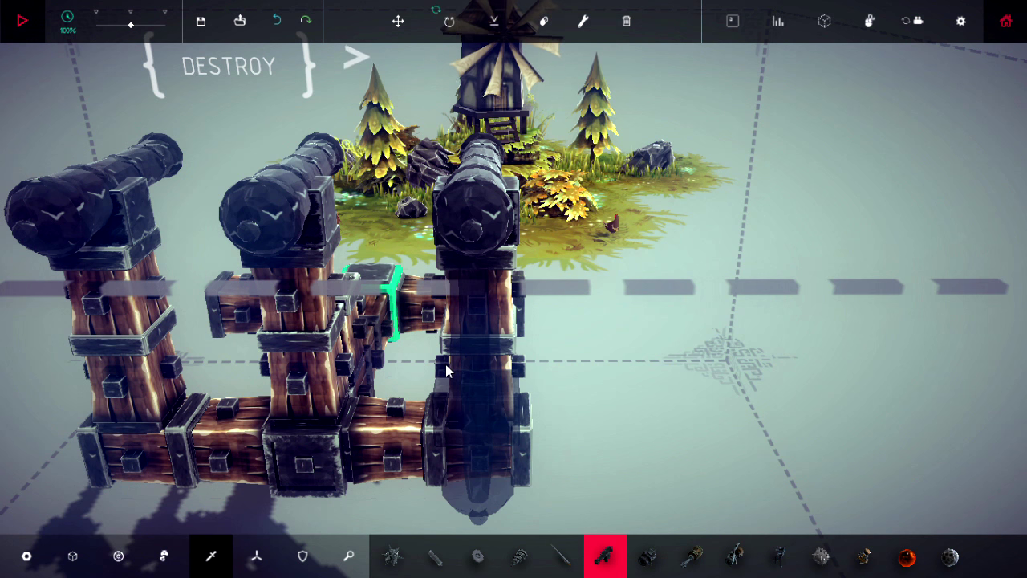
{"action": "left_click_drag", "start_coordinate": [458, 335], "coordinate": [459, 334]}
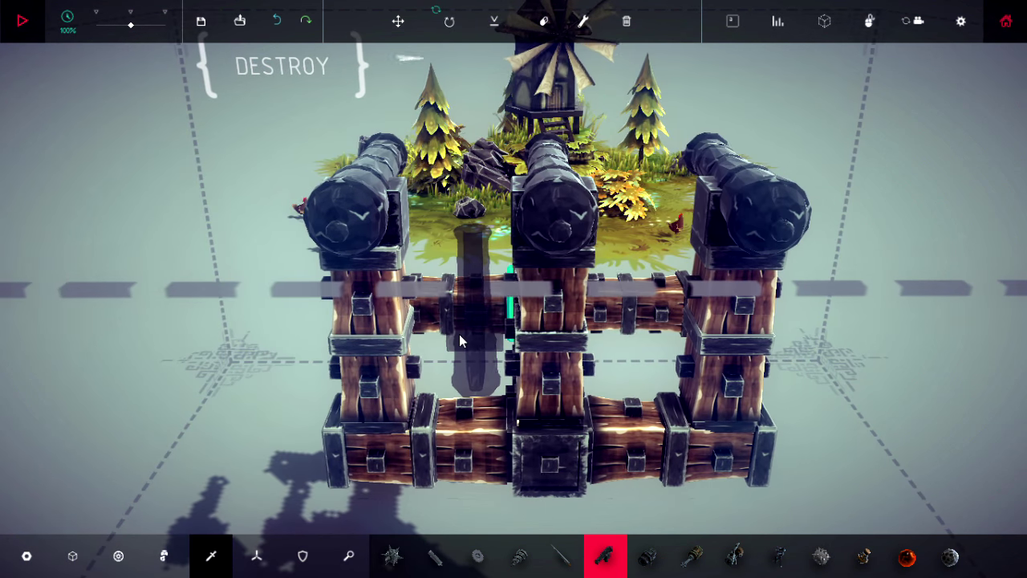
{"action": "scroll", "coordinate": [459, 334], "scroll_direction": "down", "scroll_amount": 3}
Run and stop a quick test, then mount a cannon on the centre column
{"action": "key", "text": "space"}
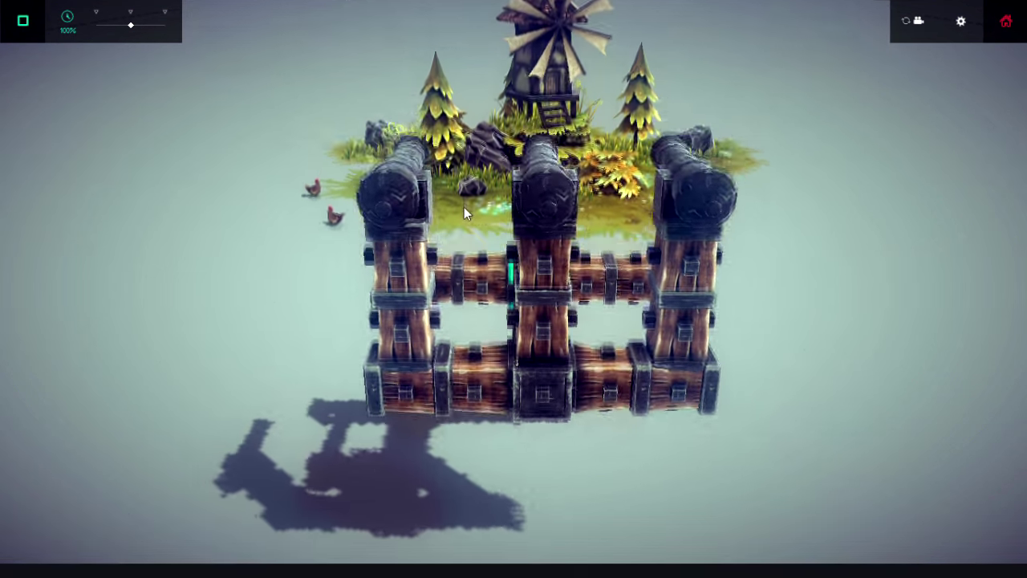
{"action": "key", "text": "space"}
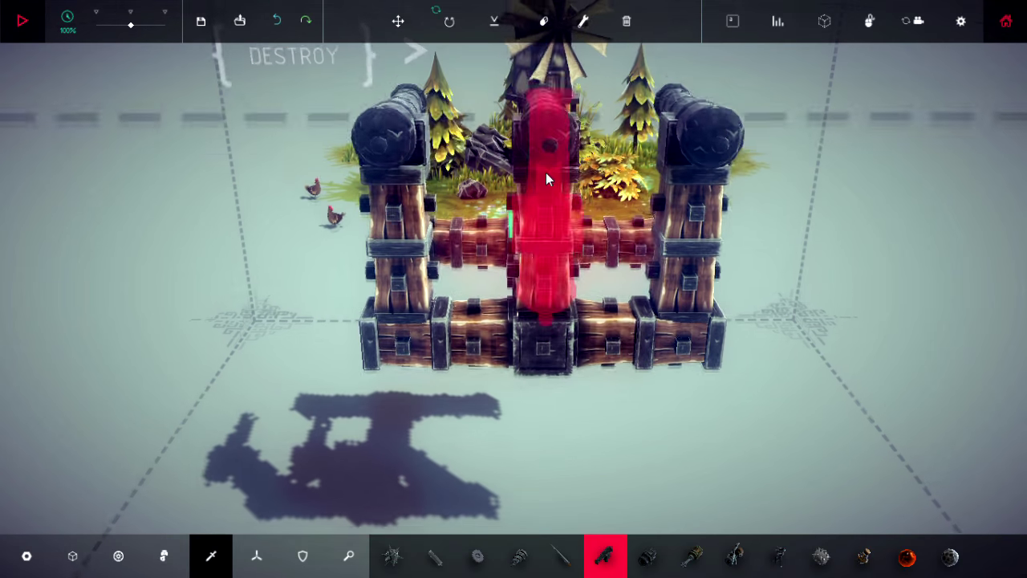
{"action": "left_click", "coordinate": [545, 173]}
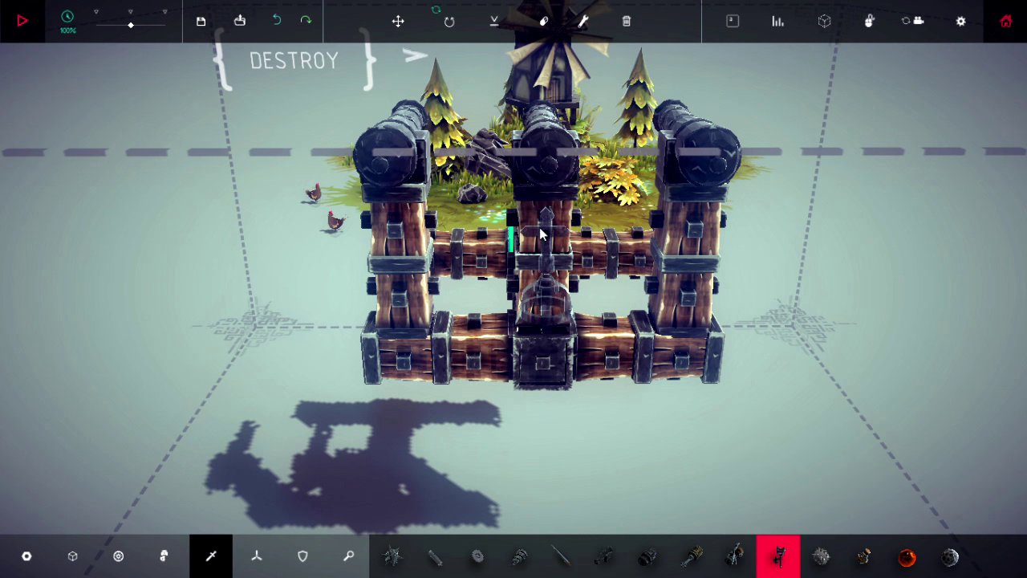
Attach torches to the centre, right and left columns
{"action": "left_click", "coordinate": [542, 233]}
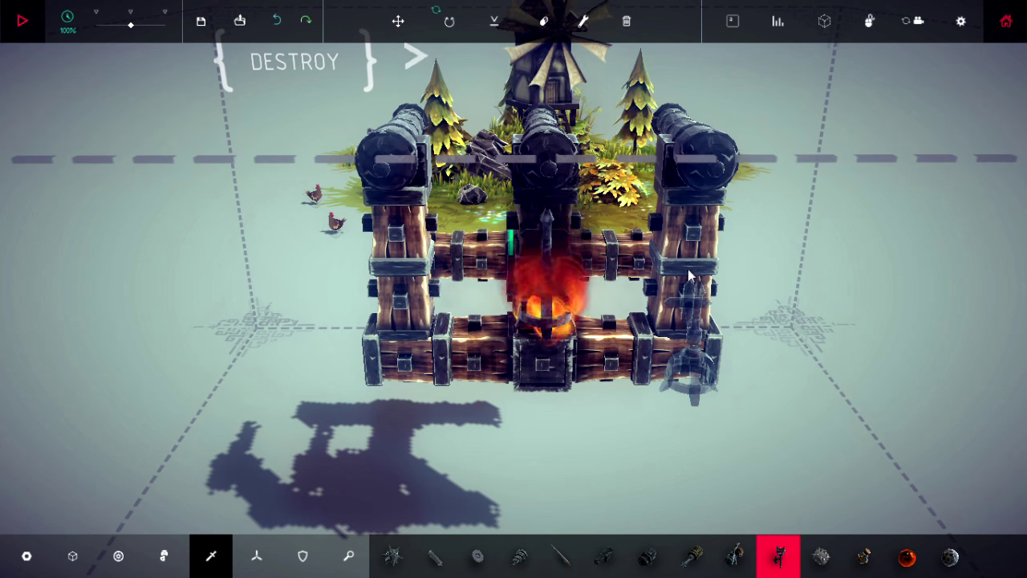
{"action": "left_click", "coordinate": [692, 247]}
{"action": "left_click", "coordinate": [397, 248]}
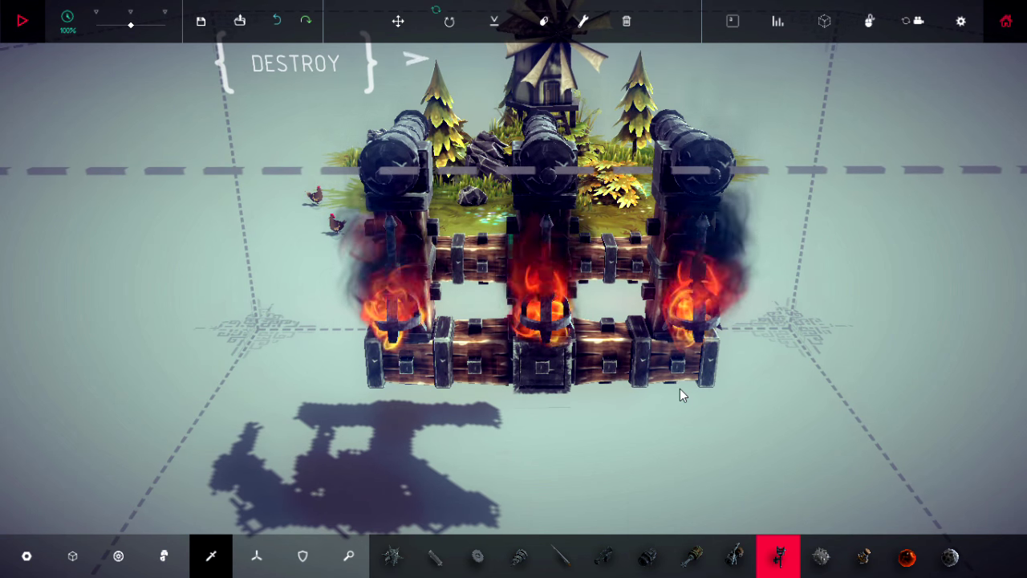
Test-run the machine with torches lit, orbiting to watch the flames from above and behind
{"action": "key", "text": "space"}
{"action": "left_click_drag", "start_coordinate": [680, 388], "coordinate": [552, 285]}
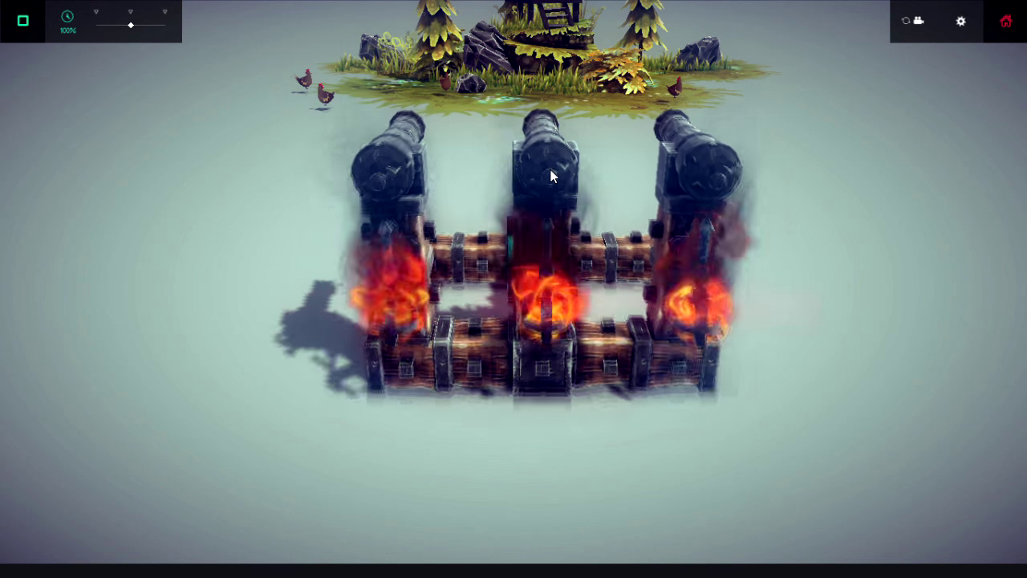
{"action": "scroll", "coordinate": [553, 172], "scroll_direction": "up", "scroll_amount": 2}
{"action": "scroll", "coordinate": [553, 173], "scroll_direction": "down", "scroll_amount": 1}
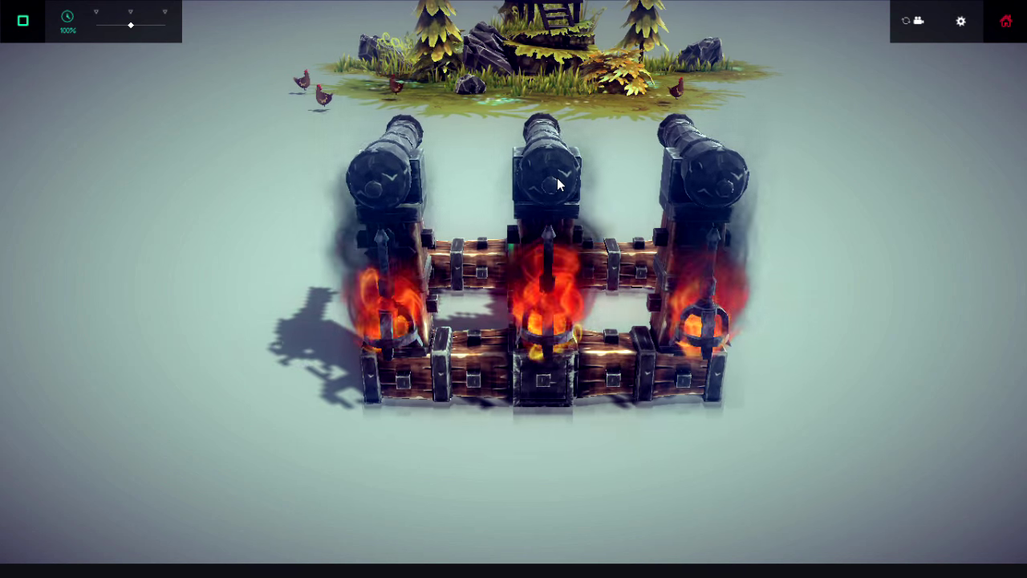
{"action": "left_click_drag", "start_coordinate": [557, 177], "coordinate": [557, 177]}
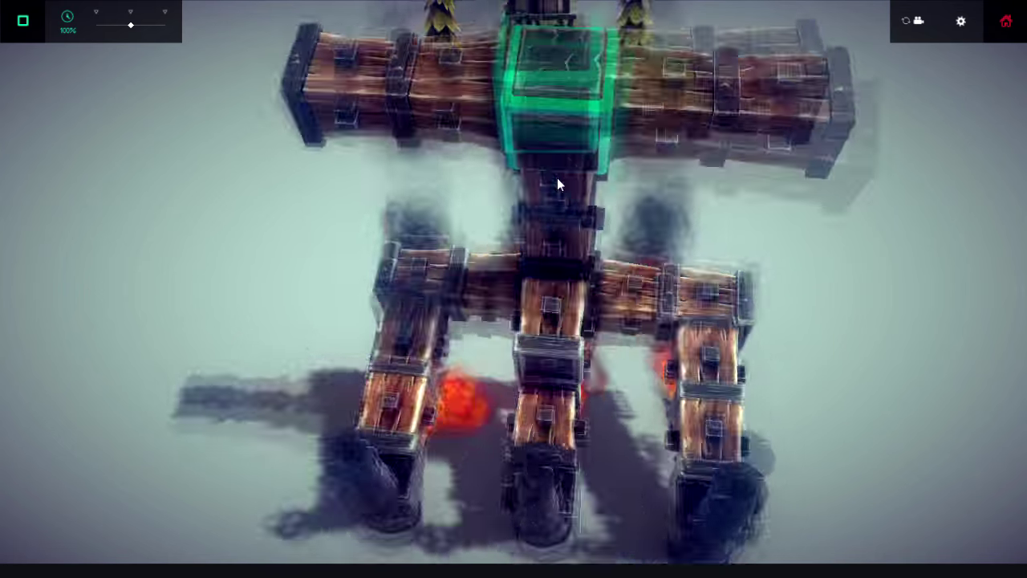
{"action": "scroll", "coordinate": [557, 178], "scroll_direction": "down", "scroll_amount": 2}
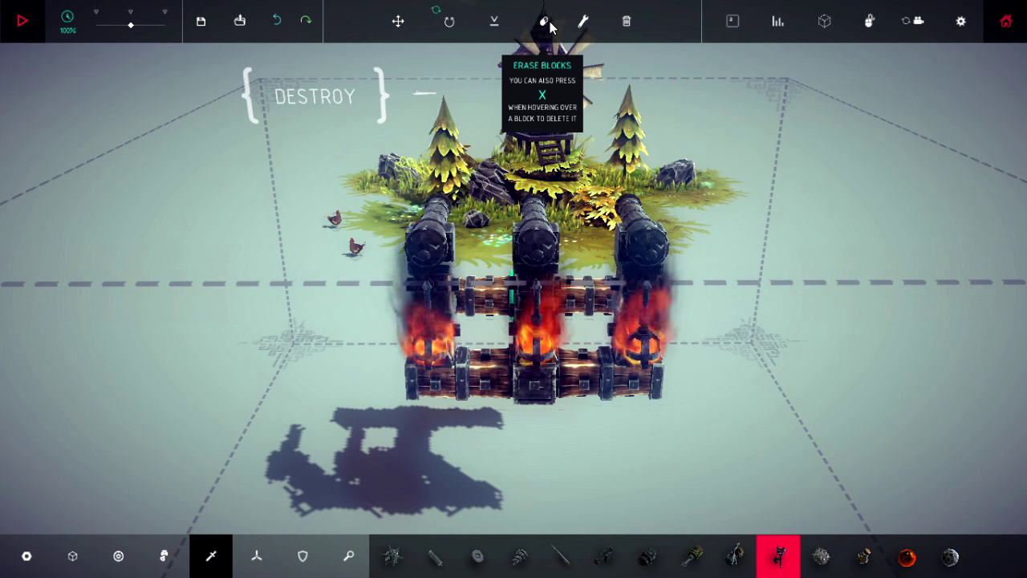
Erase the centre, right and left cannons
{"action": "left_click", "coordinate": [544, 22]}
{"action": "left_click", "coordinate": [534, 236]}
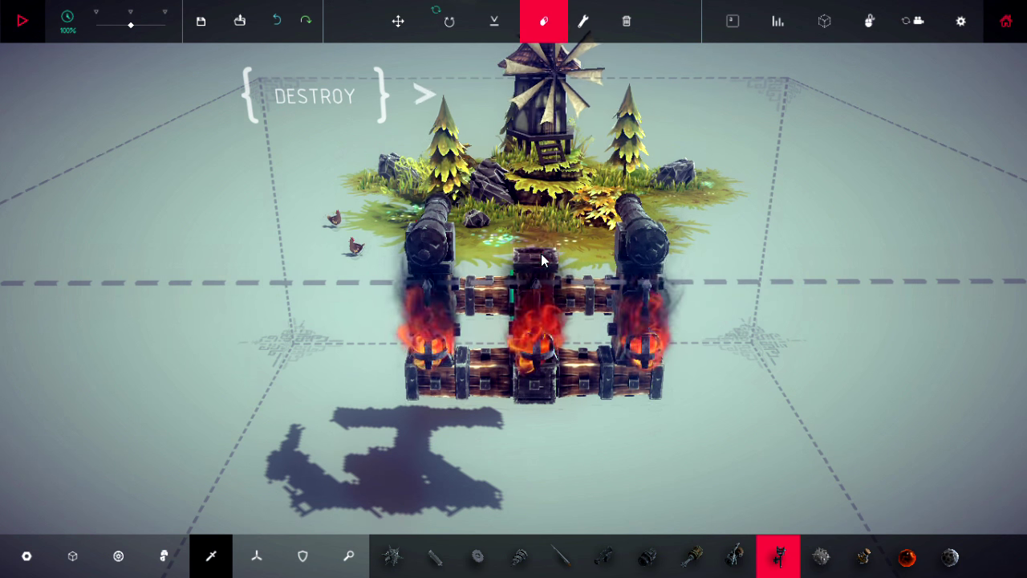
{"action": "left_click", "coordinate": [638, 229]}
{"action": "left_click", "coordinate": [443, 237]}
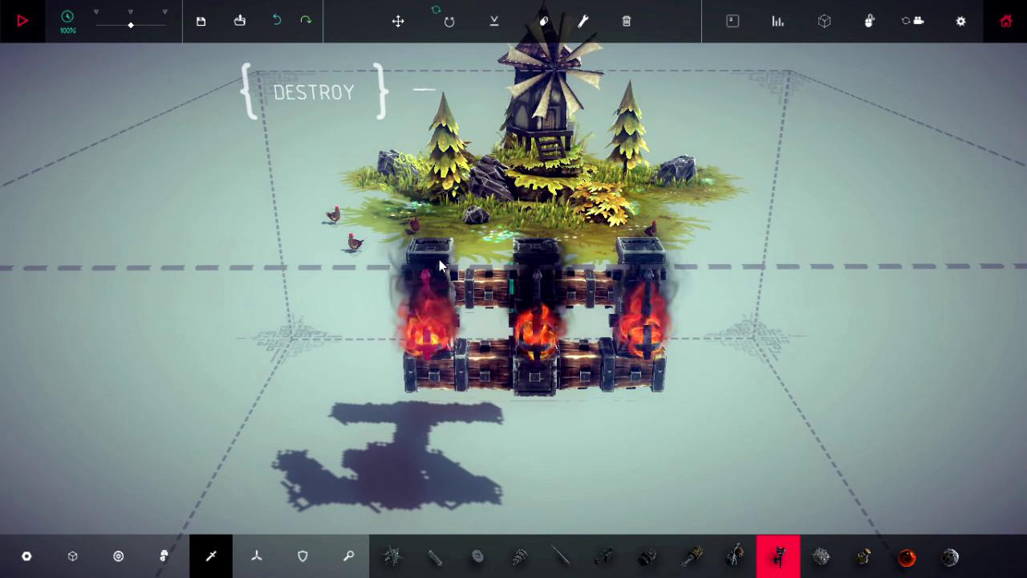
Pick the Wooden Block, then erase the top-left, middle and top-right blocks
{"action": "left_click", "coordinate": [72, 555]}
{"action": "left_click", "coordinate": [435, 556]}
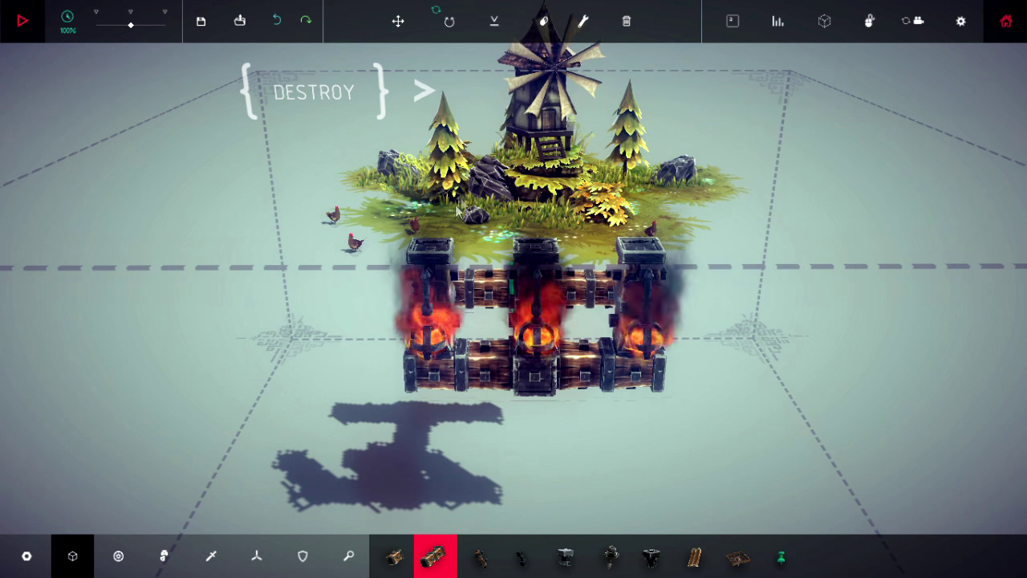
{"action": "left_click", "coordinate": [439, 252]}
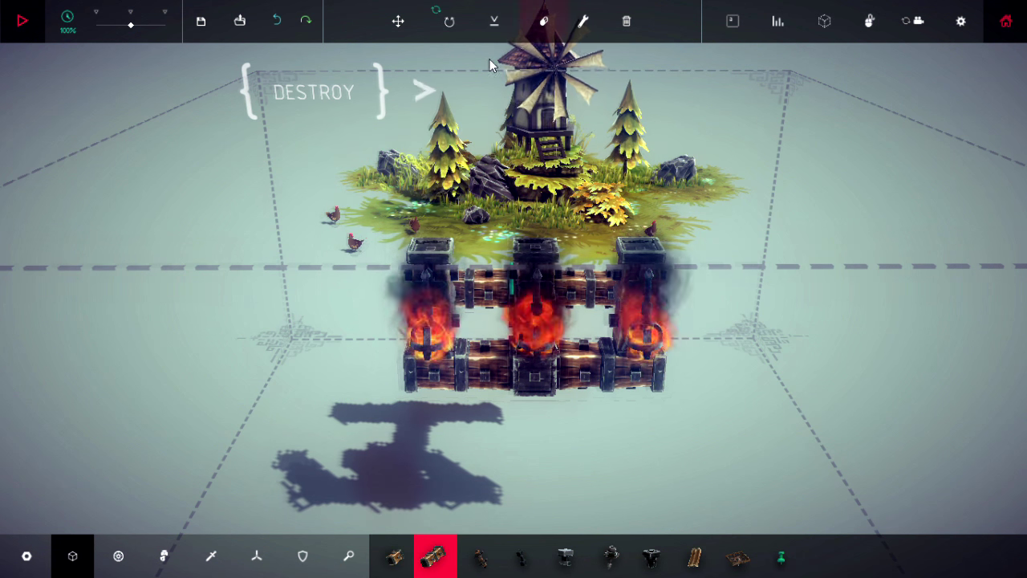
{"action": "left_click", "coordinate": [431, 250]}
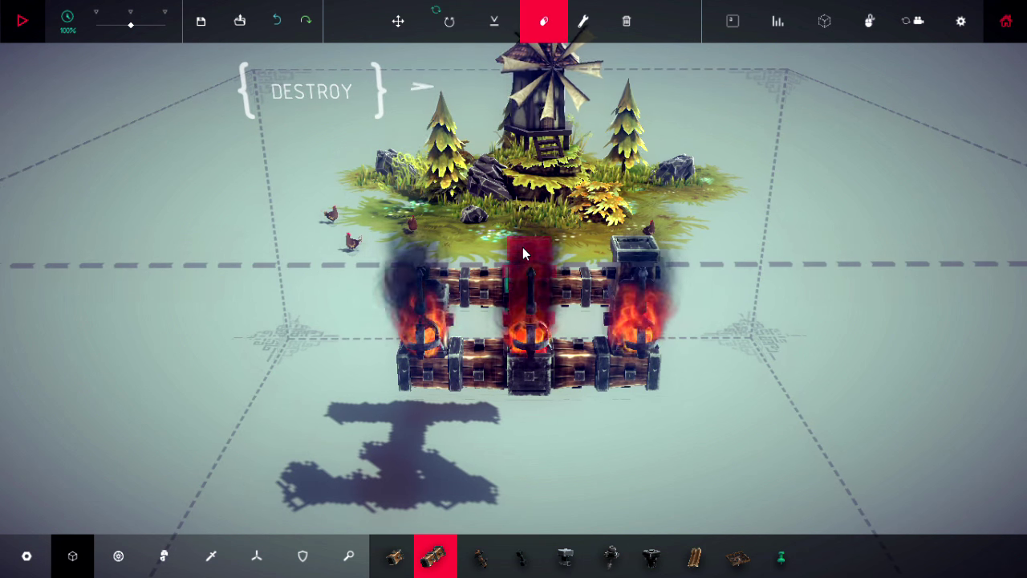
{"action": "left_click", "coordinate": [522, 247]}
{"action": "left_click", "coordinate": [634, 252]}
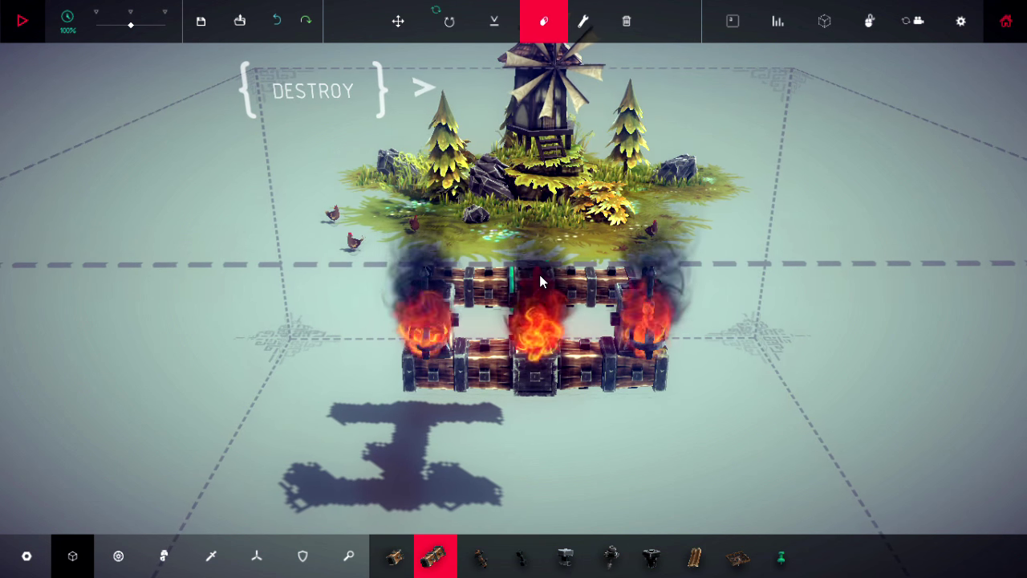
{"action": "left_click_drag", "start_coordinate": [539, 280], "coordinate": [596, 413]}
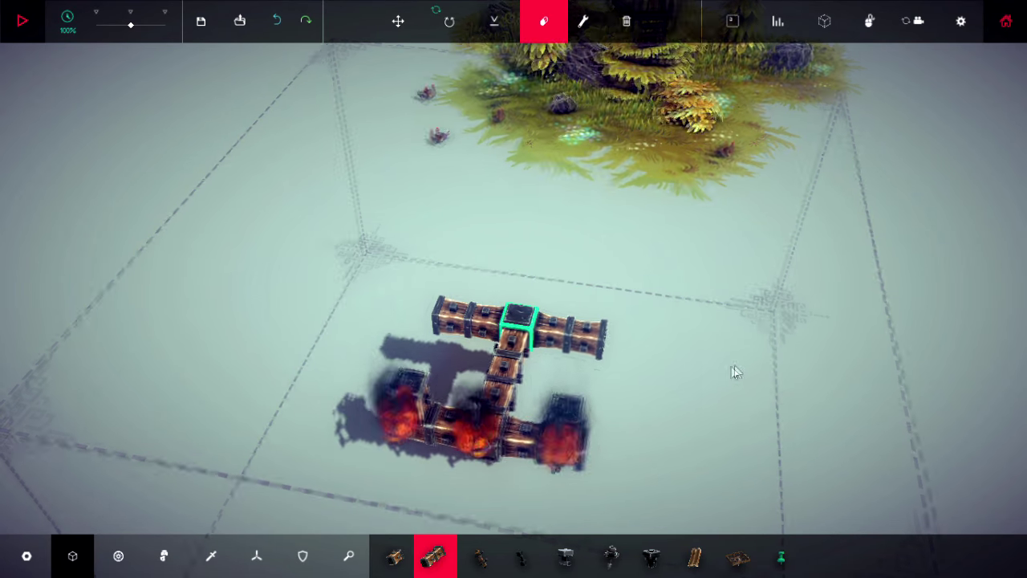
{"action": "left_click_drag", "start_coordinate": [735, 371], "coordinate": [768, 333]}
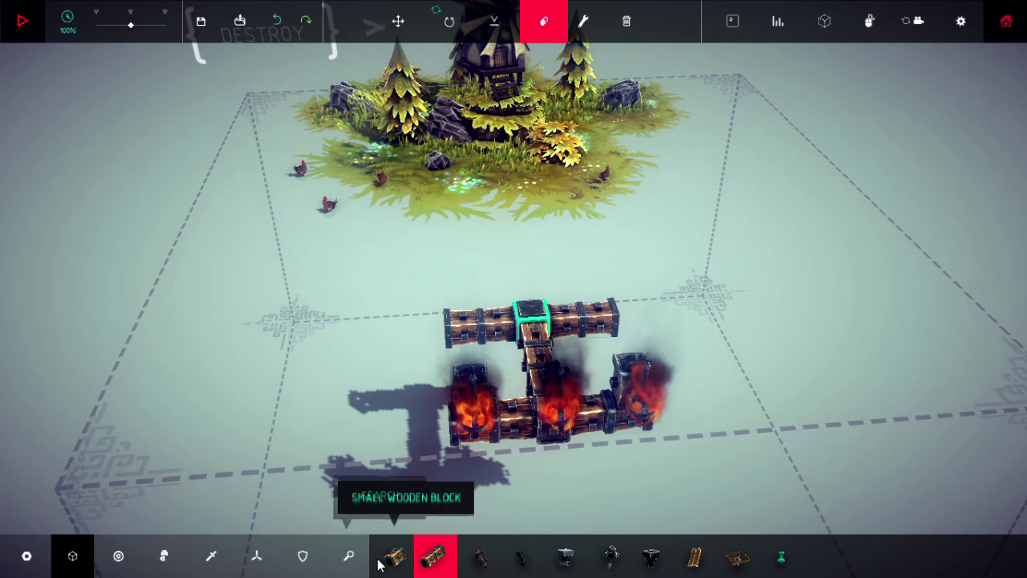
Stack wooden blocks on the left, middle and right columns, filling beneath the right cap
{"action": "left_click", "coordinate": [476, 371]}
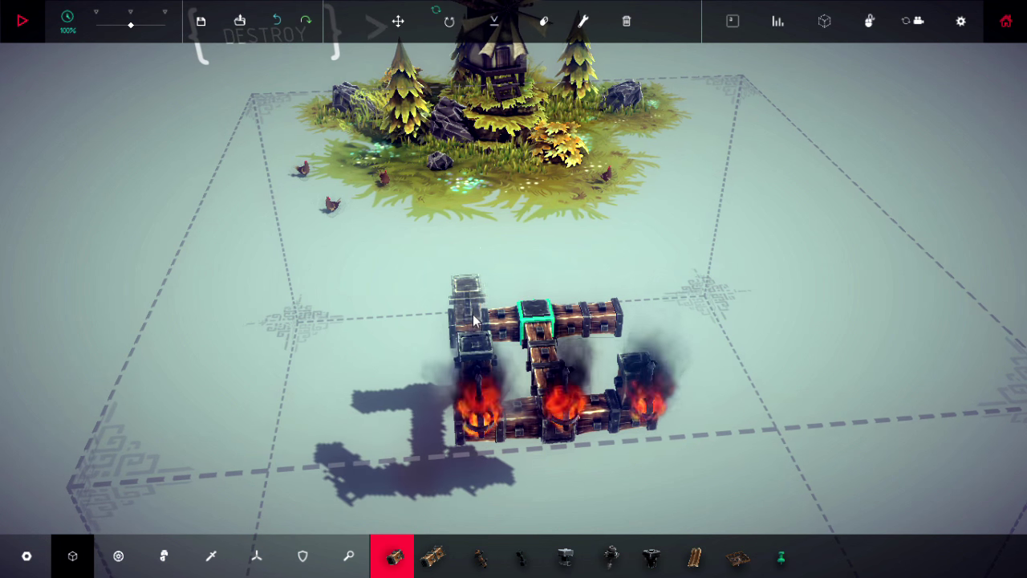
{"action": "left_click", "coordinate": [479, 350]}
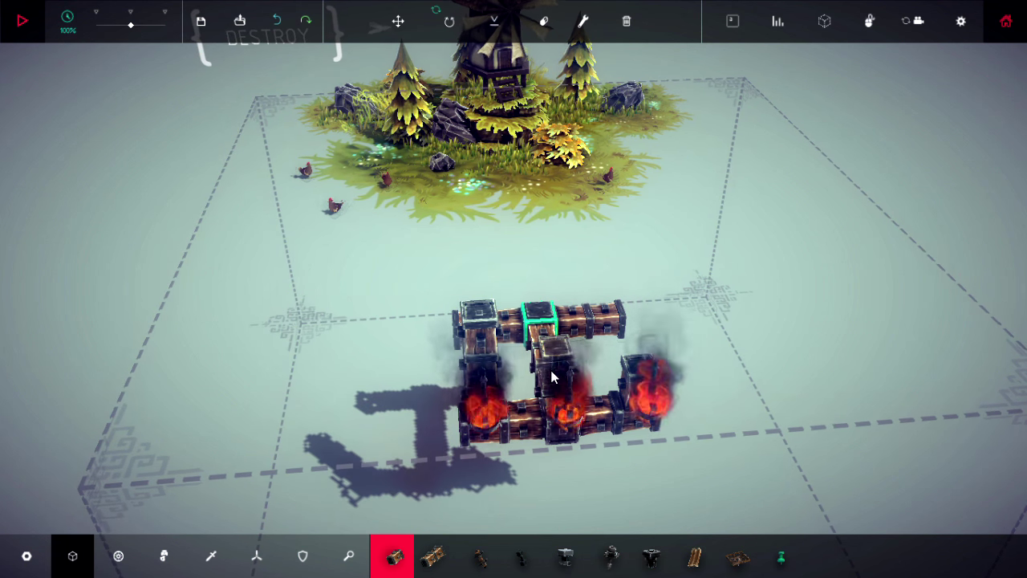
{"action": "left_click", "coordinate": [552, 355]}
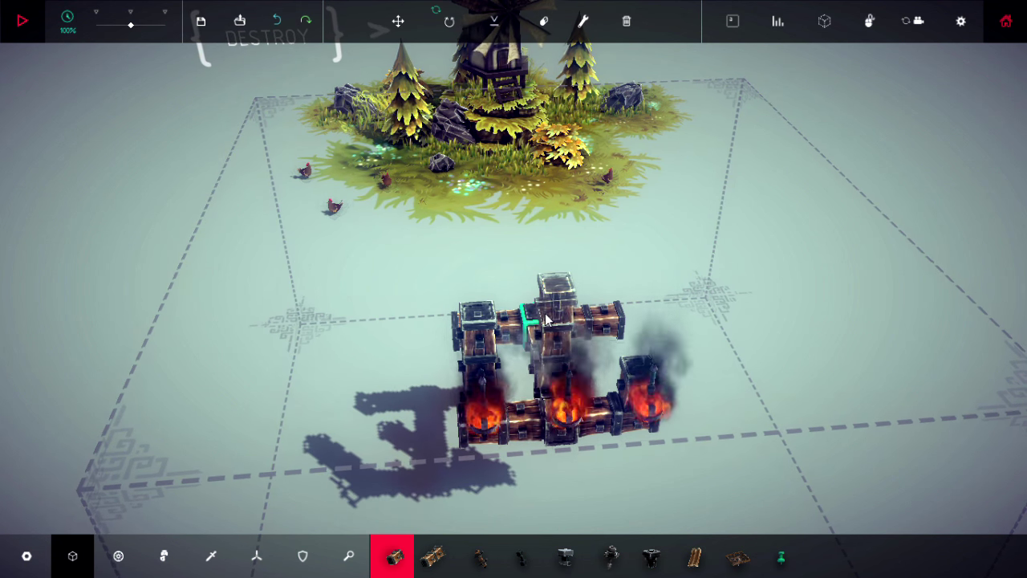
{"action": "left_click", "coordinate": [636, 321]}
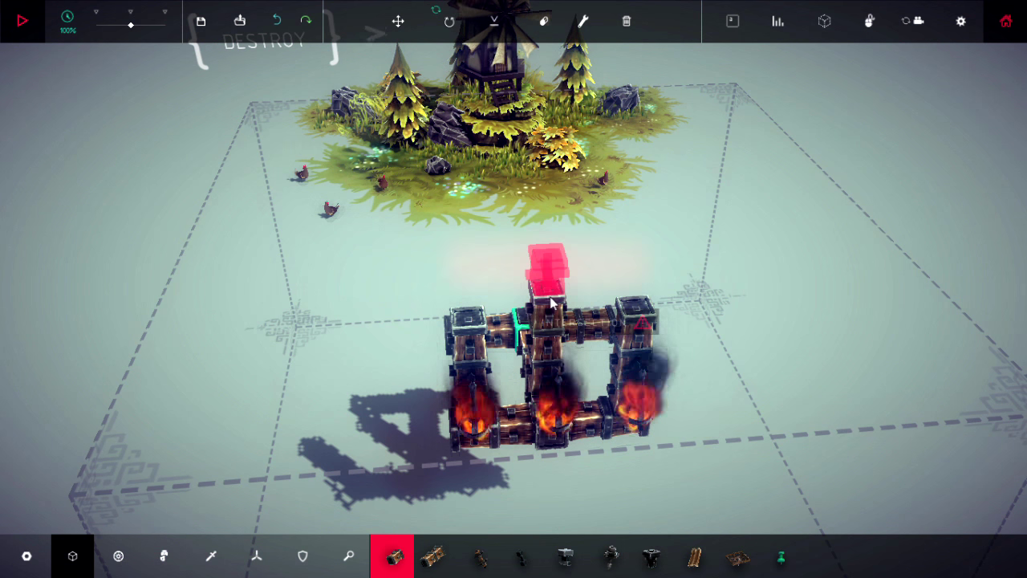
{"action": "scroll", "coordinate": [689, 399], "scroll_direction": "up", "scroll_amount": 4}
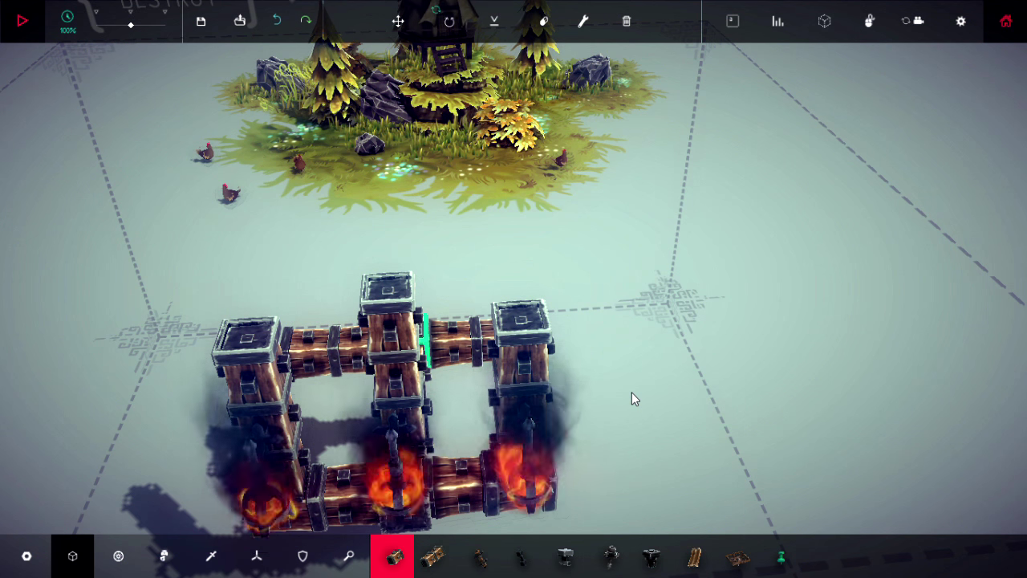
{"action": "left_click_drag", "start_coordinate": [632, 393], "coordinate": [577, 374]}
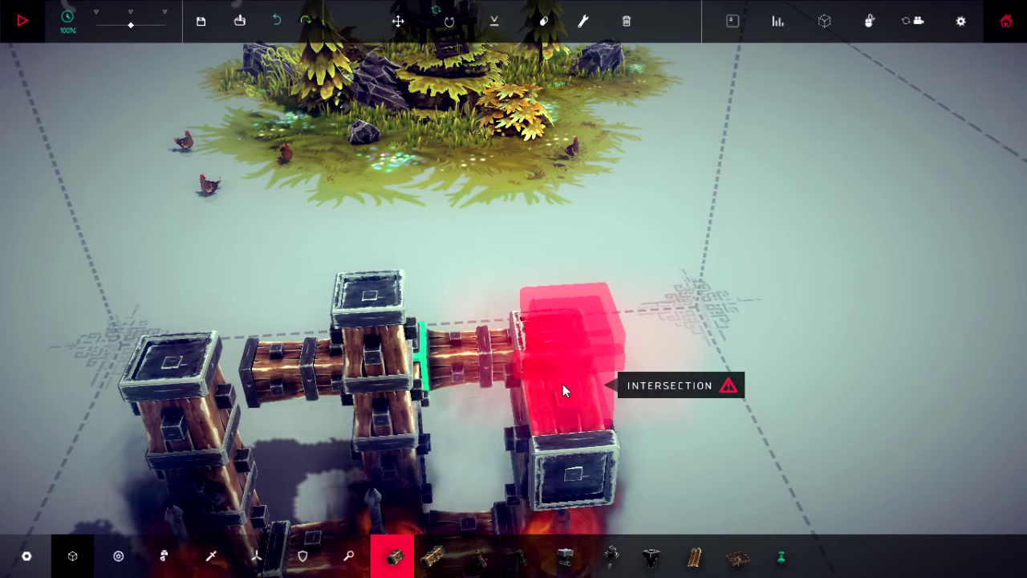
{"action": "left_click", "coordinate": [571, 370]}
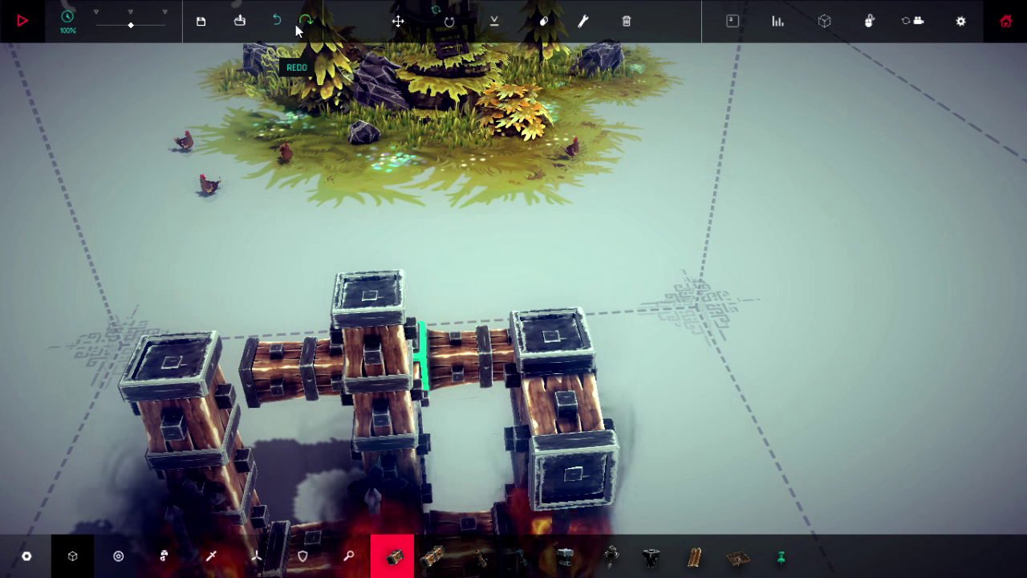
{"action": "scroll", "coordinate": [596, 276], "scroll_direction": "down", "scroll_amount": 3}
{"action": "left_click_drag", "start_coordinate": [596, 277], "coordinate": [572, 287]}
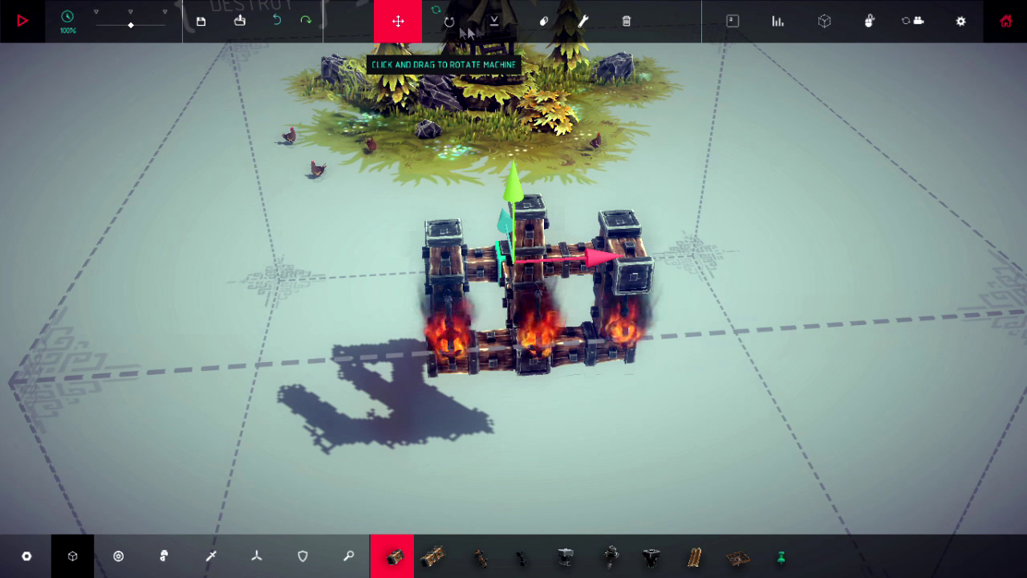
Drop the machine to the ground and add blocks atop the left and middle columns
{"action": "left_click", "coordinate": [495, 22]}
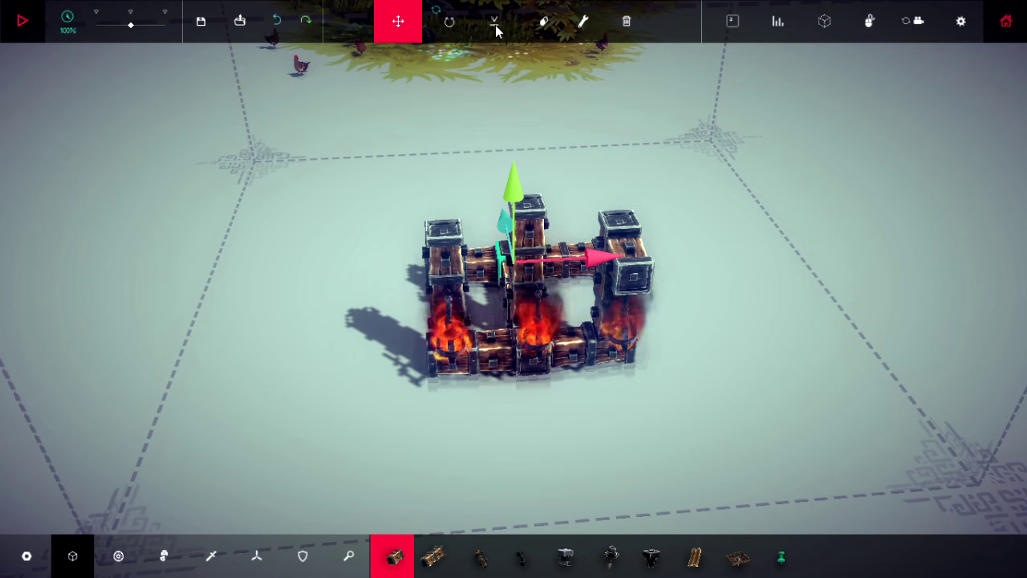
{"action": "scroll", "coordinate": [592, 277], "scroll_direction": "up", "scroll_amount": 3}
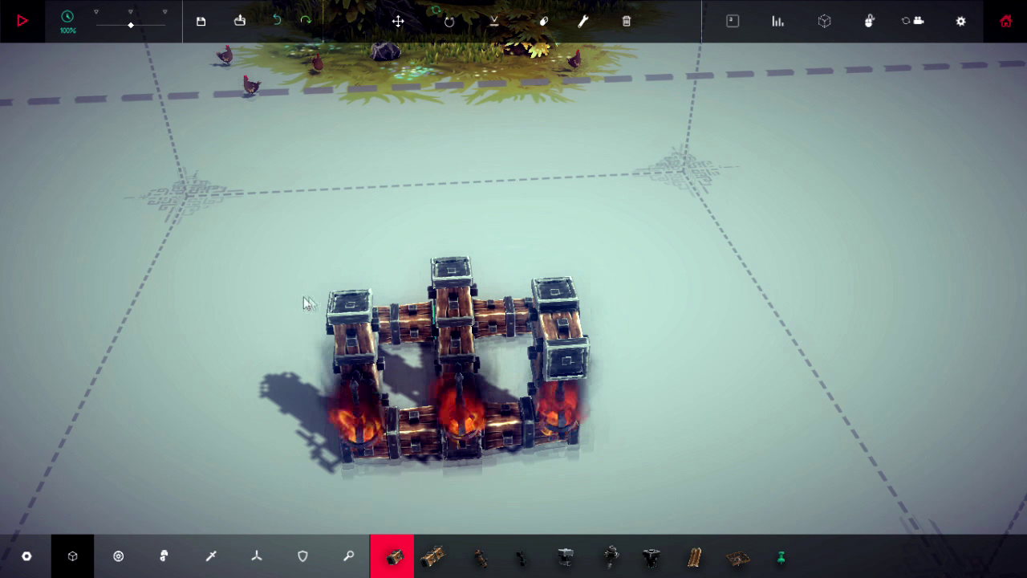
{"action": "left_click", "coordinate": [353, 305]}
{"action": "left_click", "coordinate": [353, 273]}
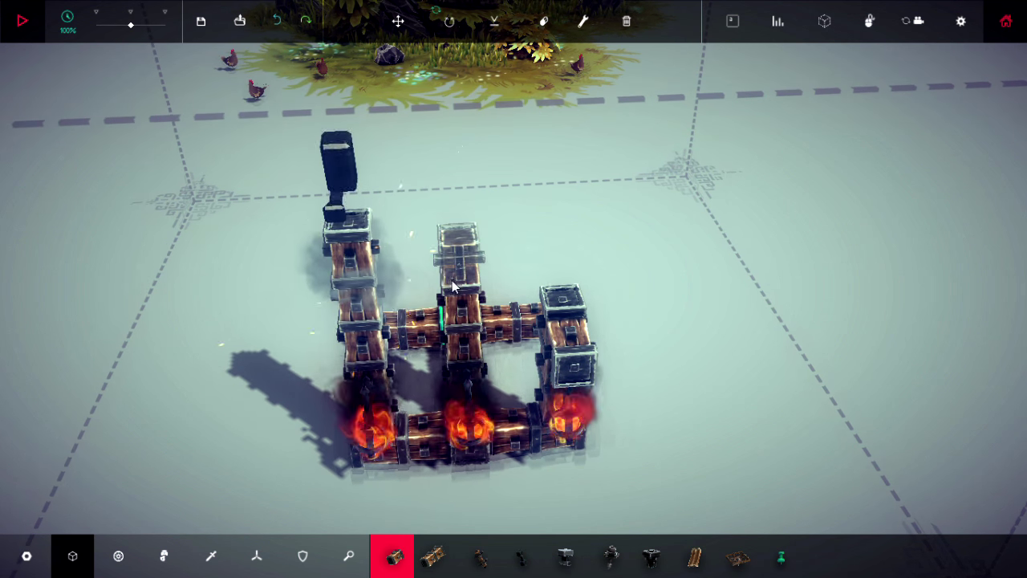
{"action": "left_click", "coordinate": [457, 289]}
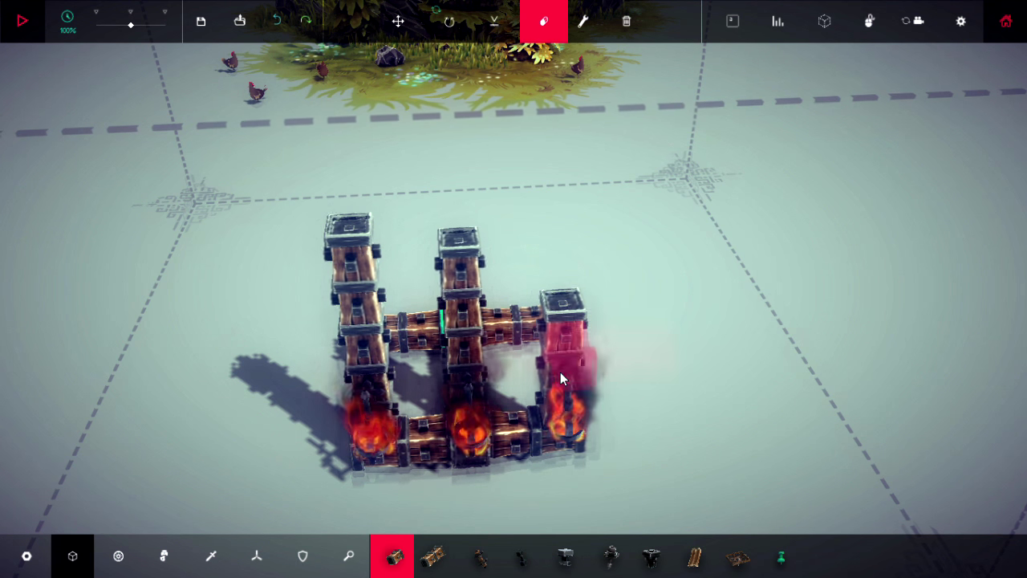
Extend the right tower three blocks higher and add blocks atop the middle and left towers
{"action": "left_click", "coordinate": [393, 556]}
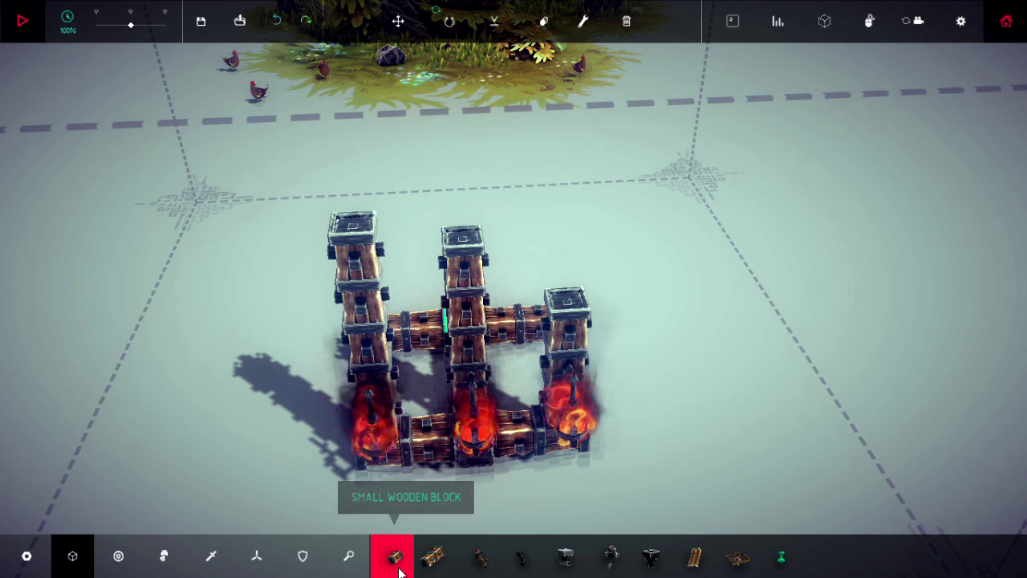
{"action": "left_click", "coordinate": [562, 313]}
{"action": "left_click", "coordinate": [564, 264]}
{"action": "left_click", "coordinate": [565, 224]}
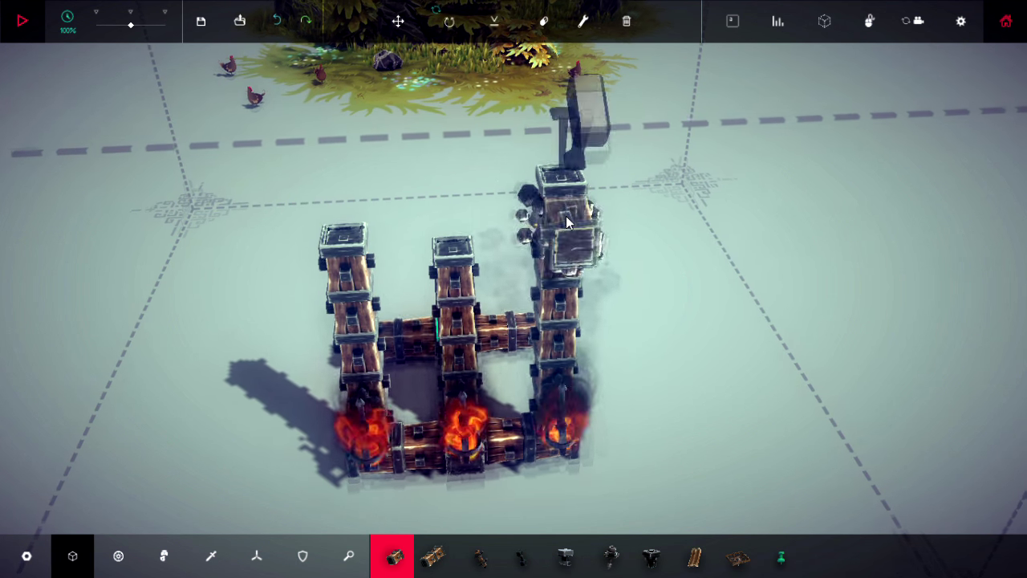
{"action": "left_click", "coordinate": [453, 240]}
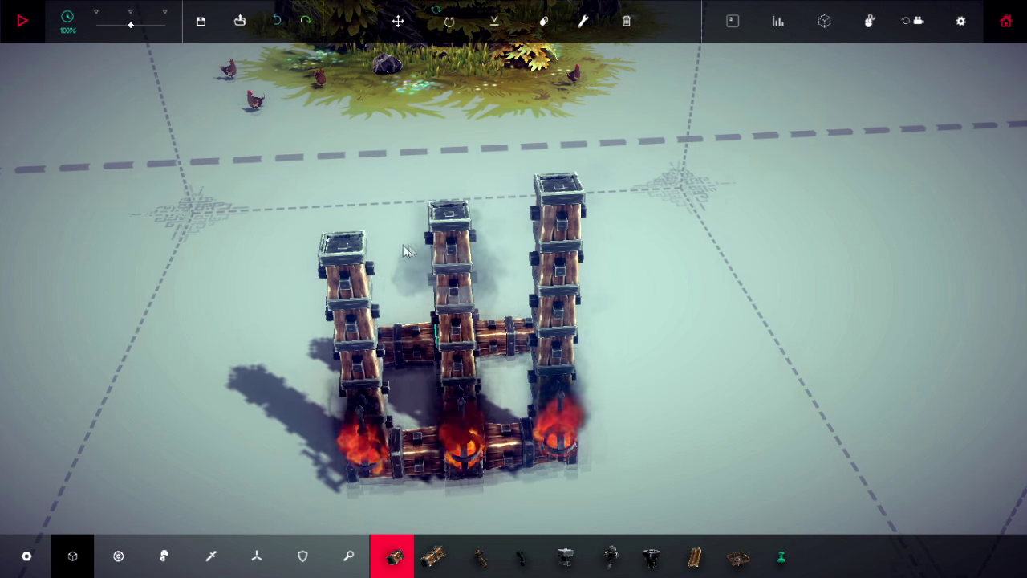
{"action": "left_click", "coordinate": [355, 256]}
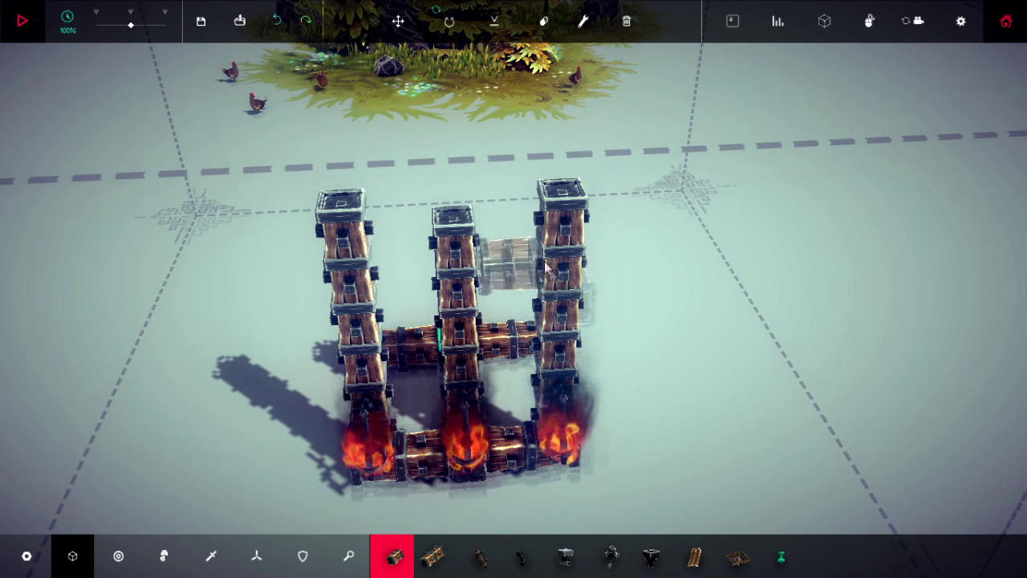
{"action": "scroll", "coordinate": [548, 269], "scroll_direction": "up", "scroll_amount": 3}
{"action": "scroll", "coordinate": [582, 316], "scroll_direction": "up", "scroll_amount": 3}
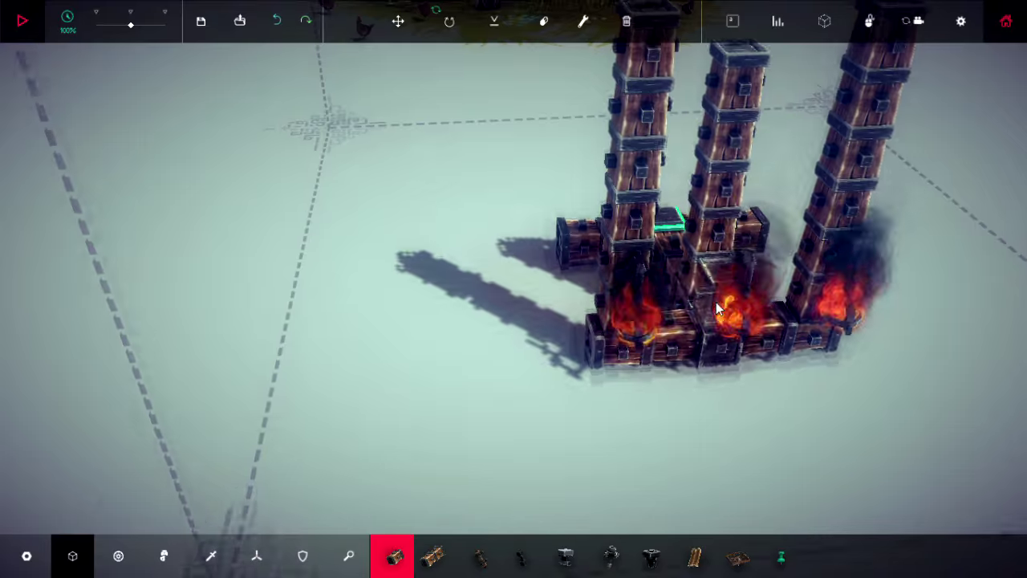
{"action": "scroll", "coordinate": [621, 246], "scroll_direction": "up", "scroll_amount": 3}
{"action": "scroll", "coordinate": [582, 153], "scroll_direction": "up", "scroll_amount": 3}
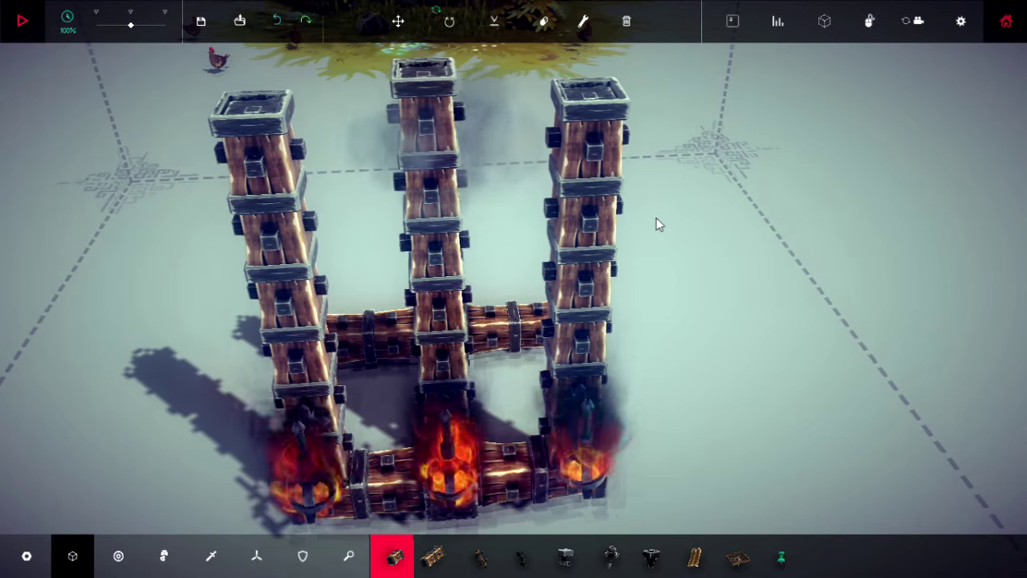
{"action": "scroll", "coordinate": [649, 217], "scroll_direction": "down", "scroll_amount": 3}
{"action": "left_click_drag", "start_coordinate": [642, 320], "coordinate": [660, 255]}
{"action": "scroll", "coordinate": [660, 256], "scroll_direction": "up", "scroll_amount": 3}
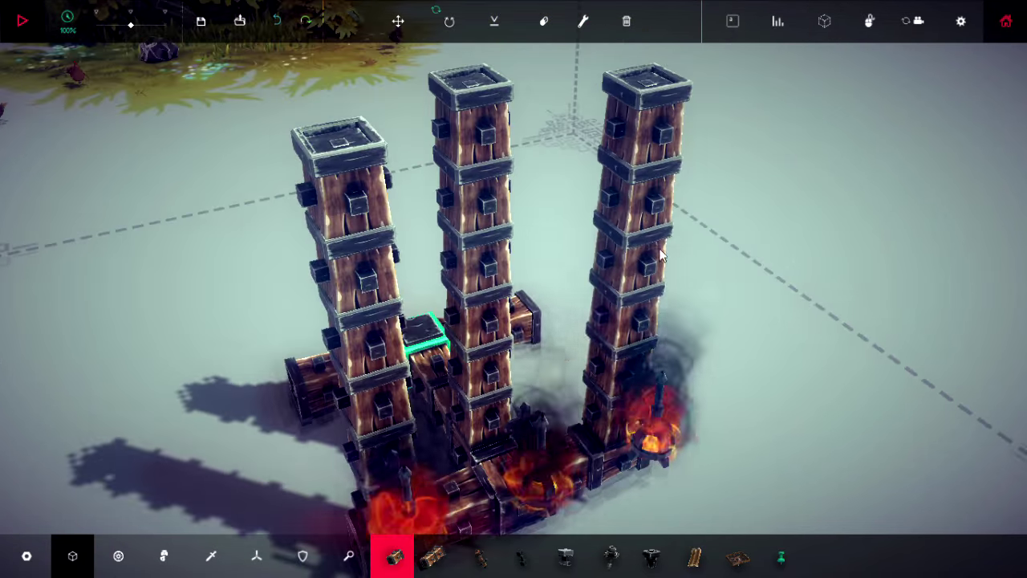
{"action": "scroll", "coordinate": [659, 255], "scroll_direction": "down", "scroll_amount": 3}
{"action": "left_click_drag", "start_coordinate": [690, 305], "coordinate": [649, 317]}
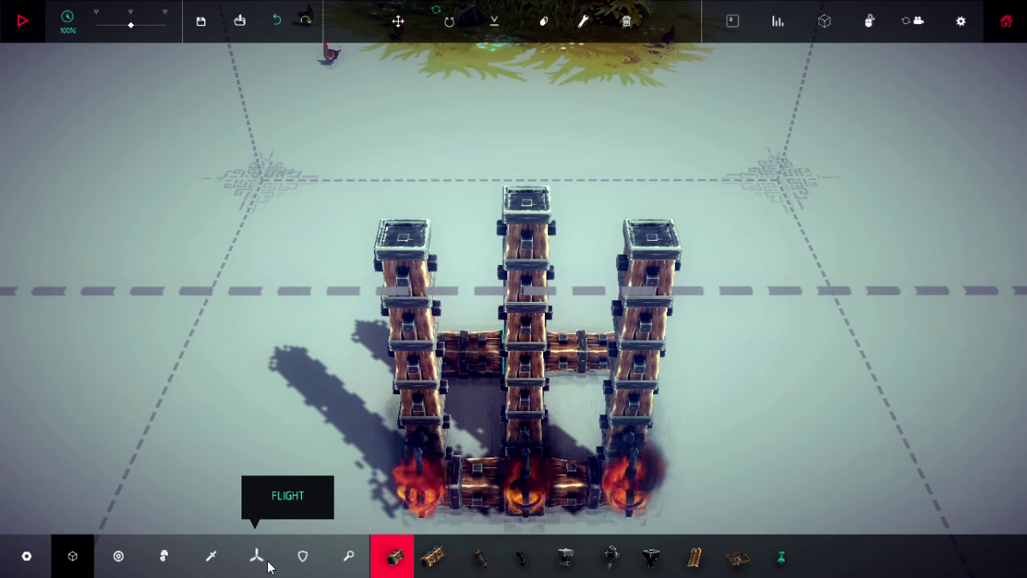
Mount a cannon on top of the right, middle and left towers
{"action": "left_click", "coordinate": [224, 560]}
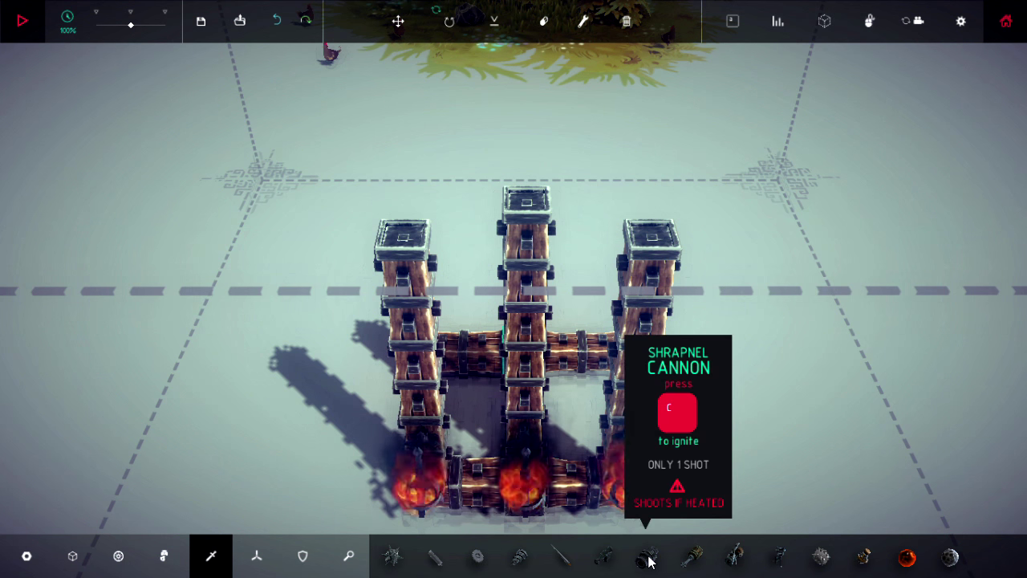
{"action": "left_click", "coordinate": [606, 555]}
{"action": "left_click", "coordinate": [645, 253]}
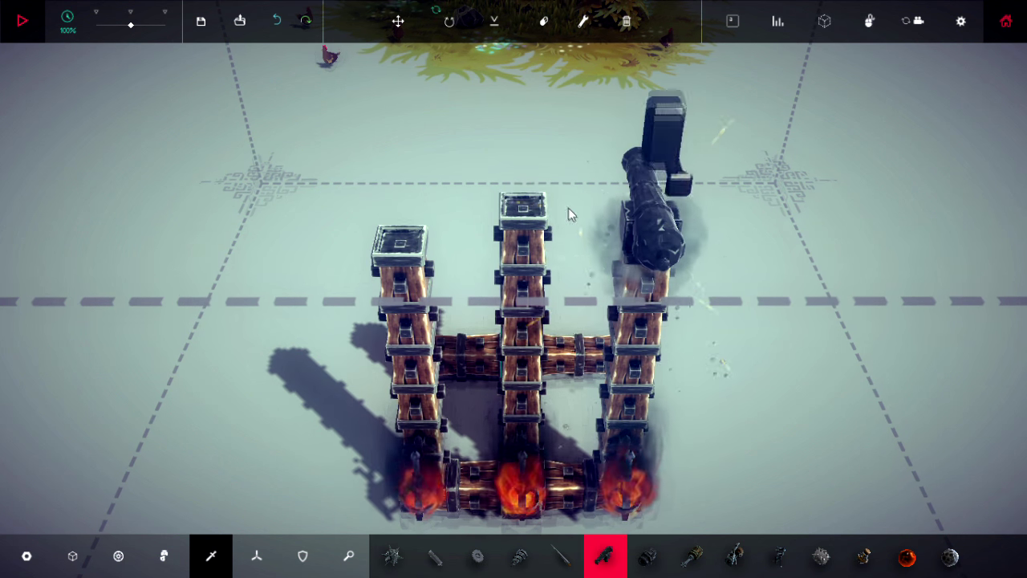
{"action": "left_click", "coordinate": [526, 207]}
{"action": "left_click", "coordinate": [401, 244]}
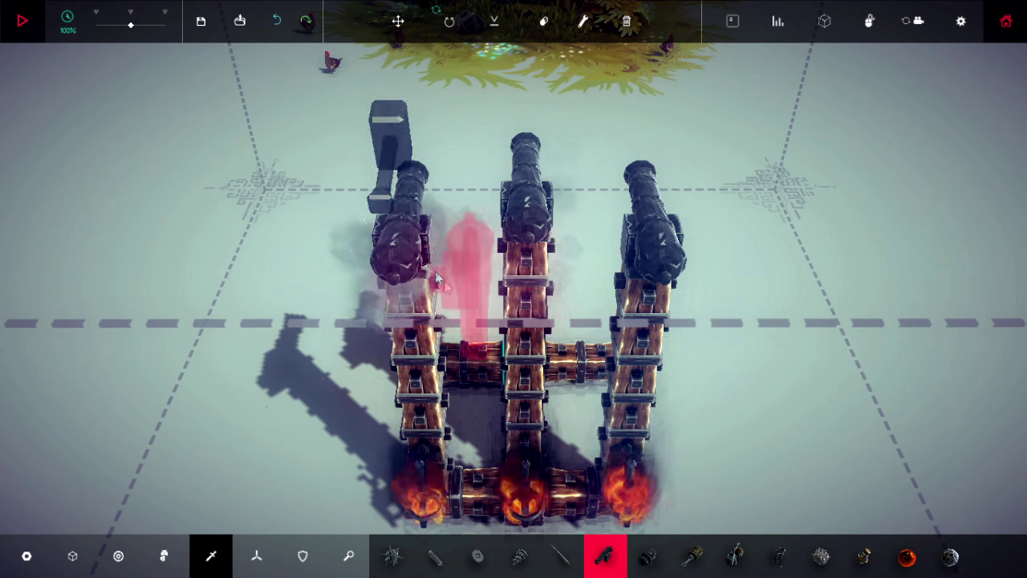
Erase the burning blocks at the right, middle and left tower bases
{"action": "left_click", "coordinate": [543, 21]}
{"action": "scroll", "coordinate": [521, 281], "scroll_direction": "down", "scroll_amount": 2}
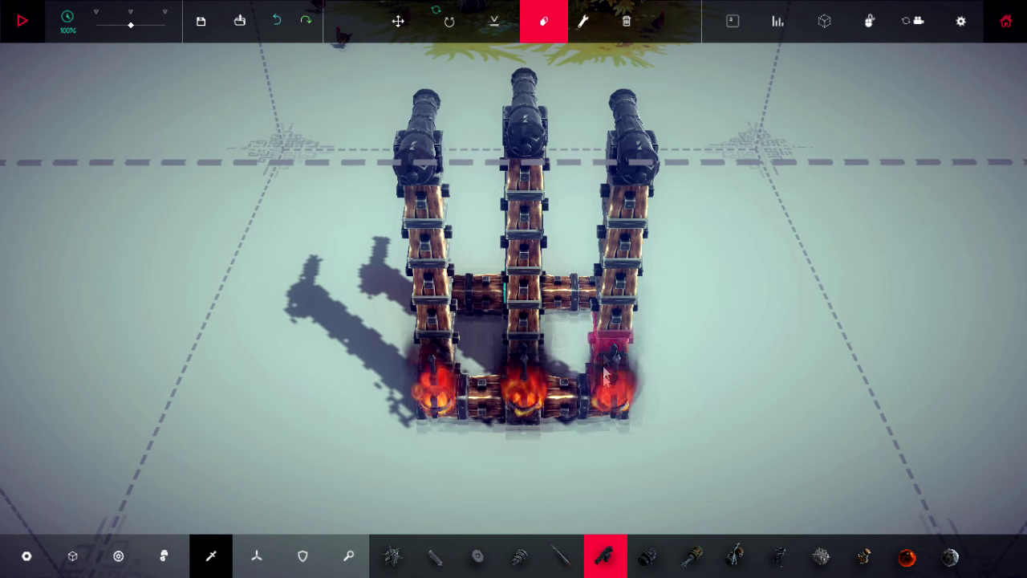
{"action": "left_click", "coordinate": [607, 402]}
{"action": "left_click", "coordinate": [528, 386]}
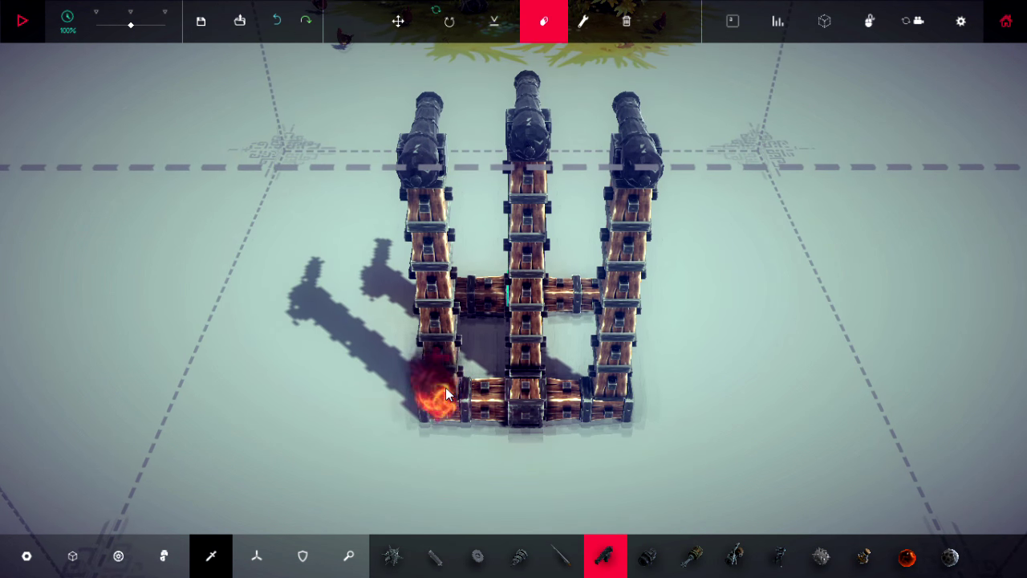
{"action": "left_click", "coordinate": [440, 393]}
{"action": "scroll", "coordinate": [522, 281], "scroll_direction": "up", "scroll_amount": 2}
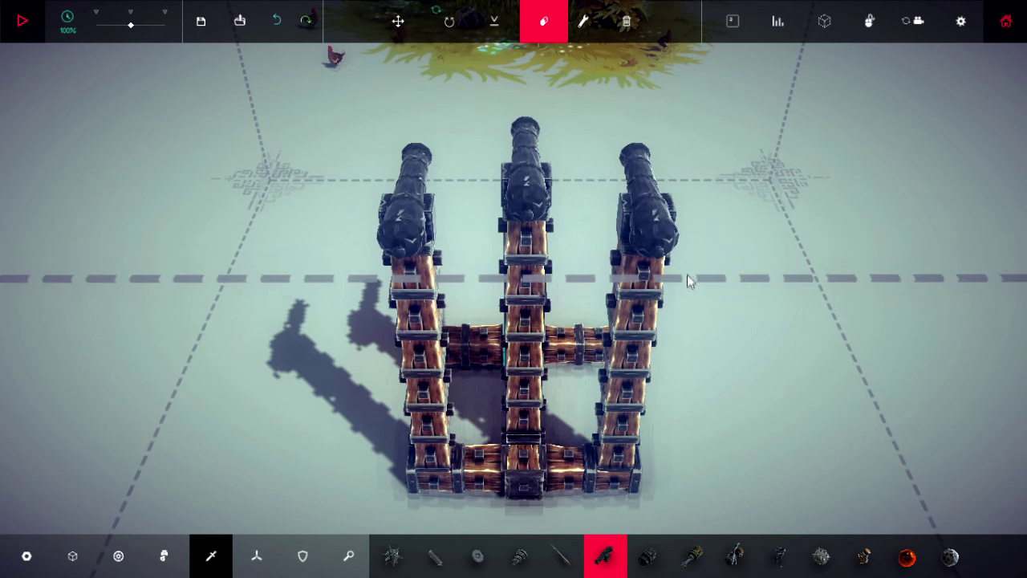
Simulate the three-cannon tower machine and orbit to watch it from above
{"action": "key", "text": "space"}
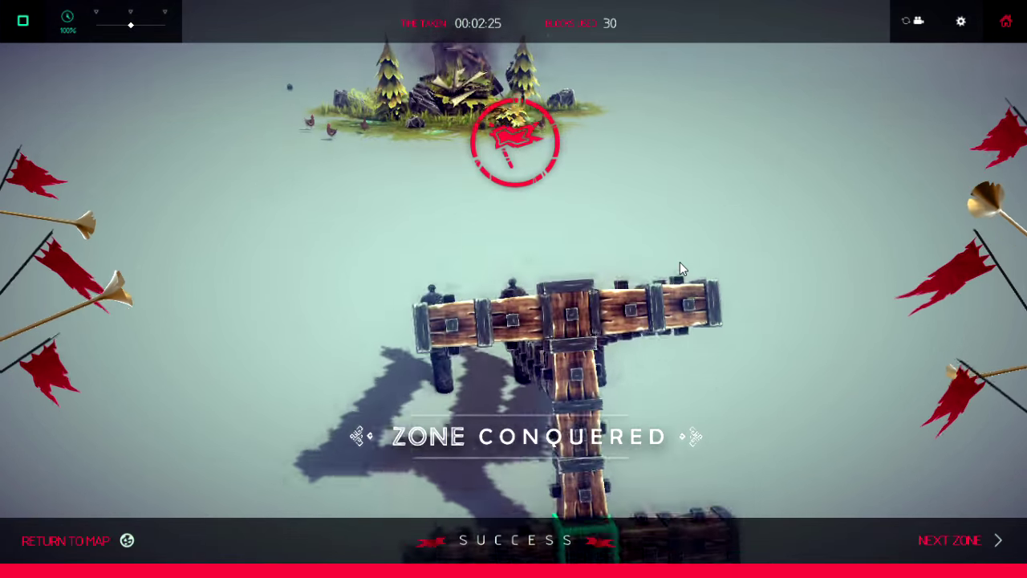
{"action": "mouse_move", "coordinate": [680, 261]}
{"action": "left_mouse_down"}
{"action": "mouse_move", "coordinate": [762, 454]}
{"action": "mouse_move", "coordinate": [568, 255]}
{"action": "left_mouse_up"}
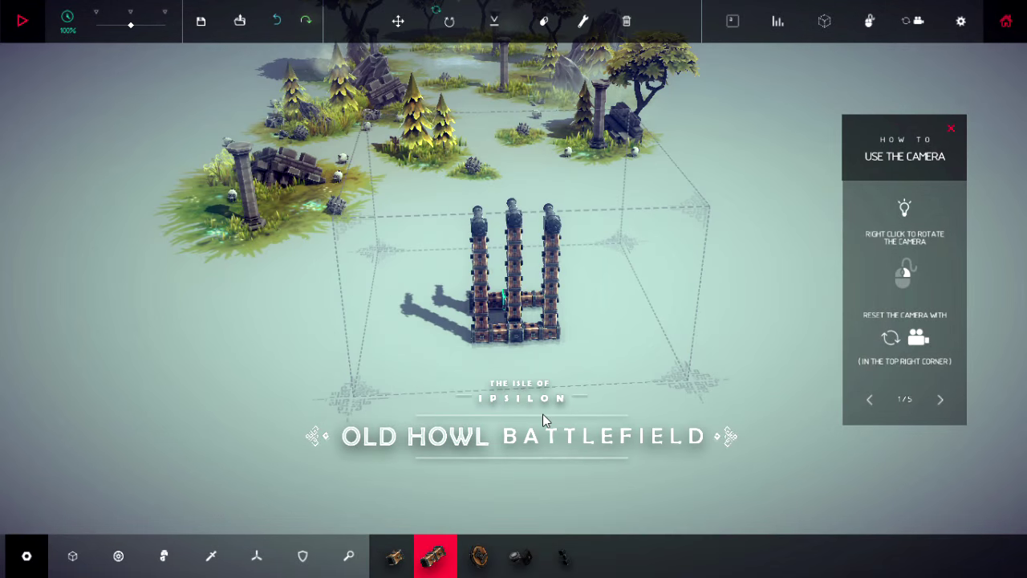
Fly over Old Howl Battlefield, close the camera tutorial, and confirm destroying the machine
{"action": "key", "text": "w"}
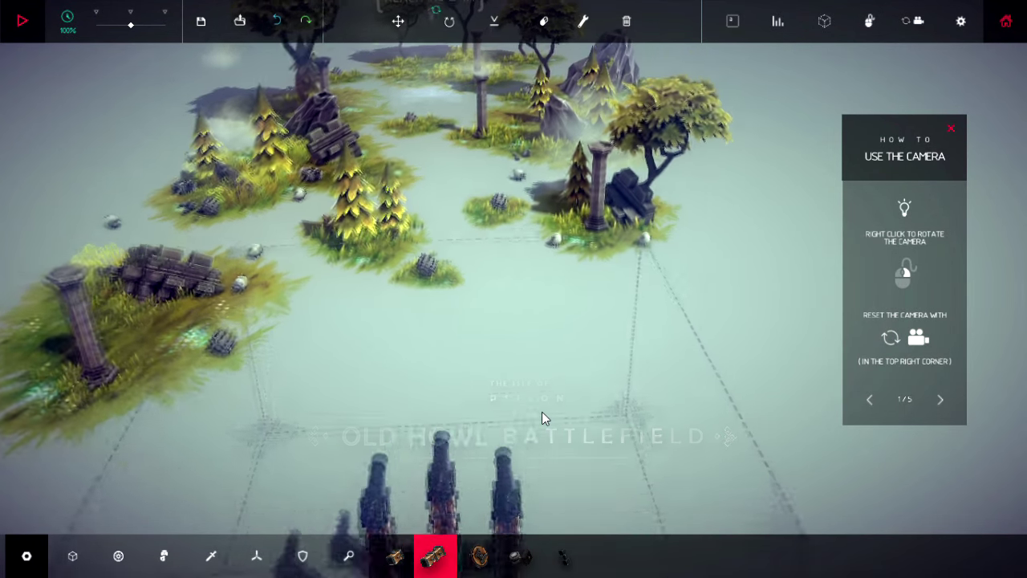
{"action": "key", "text": "w"}
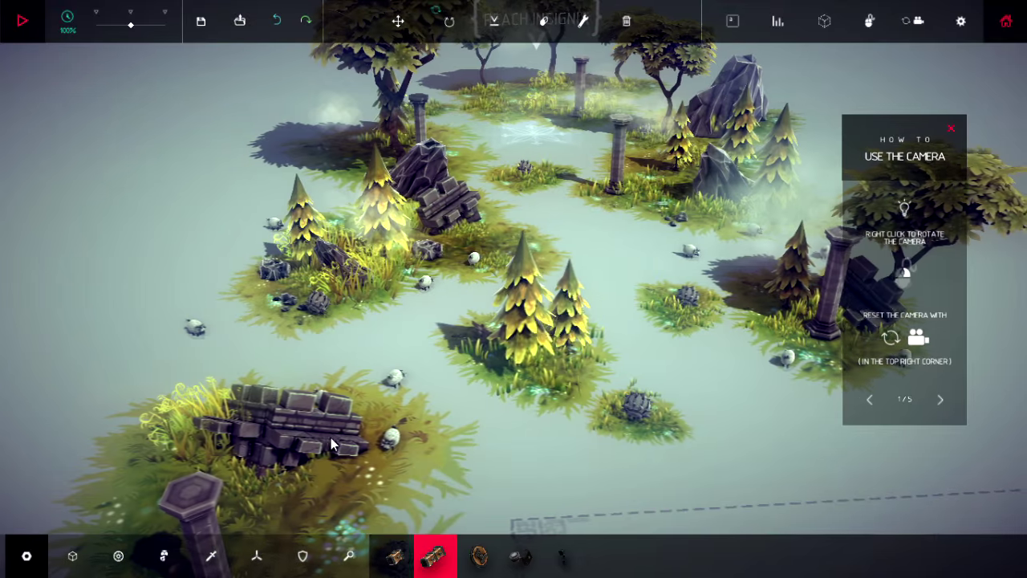
{"action": "key", "text": "s"}
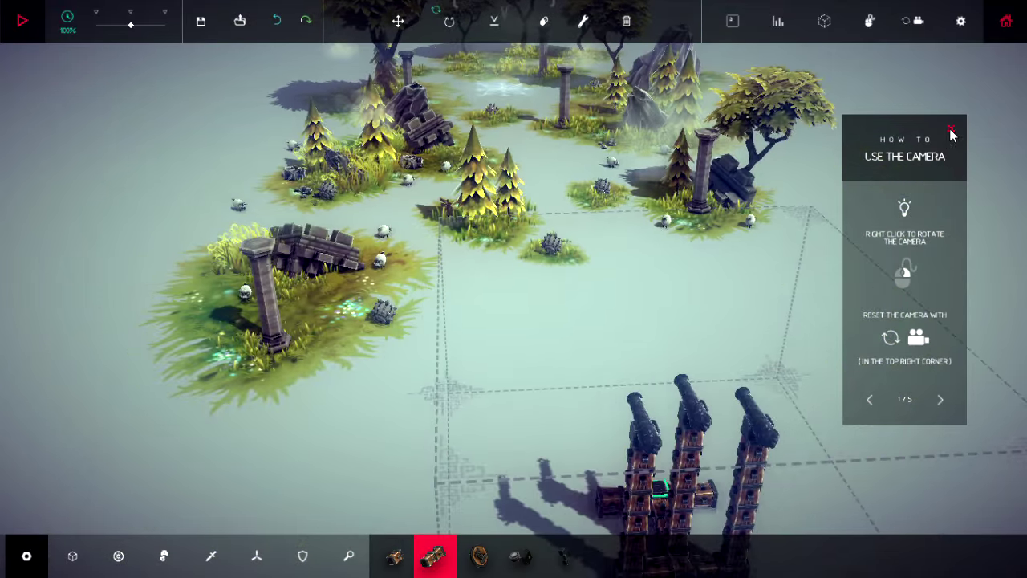
{"action": "left_click", "coordinate": [952, 130]}
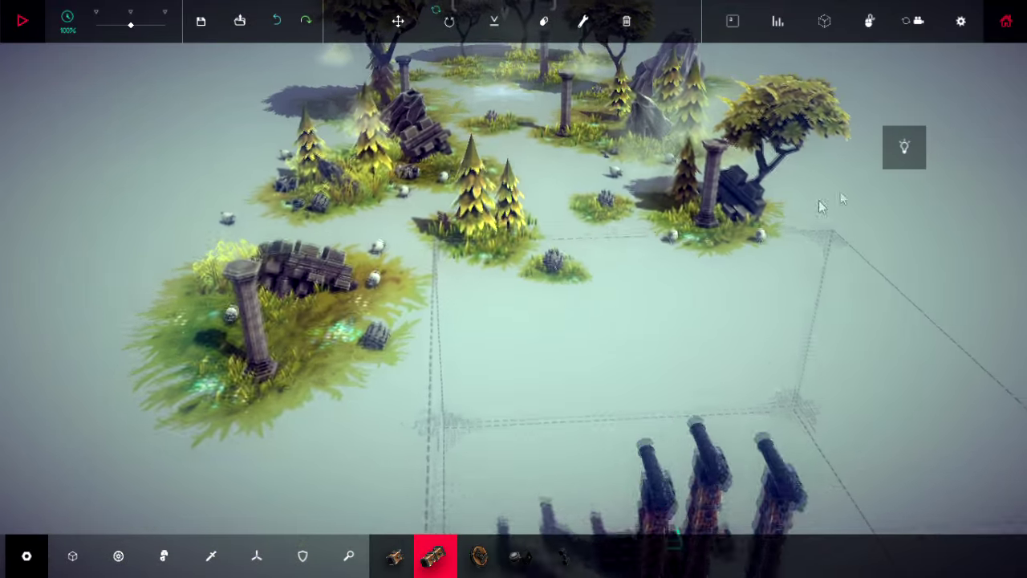
{"action": "scroll", "coordinate": [505, 193], "scroll_direction": "up", "scroll_amount": 5}
{"action": "scroll", "coordinate": [505, 193], "scroll_direction": "up", "scroll_amount": 4}
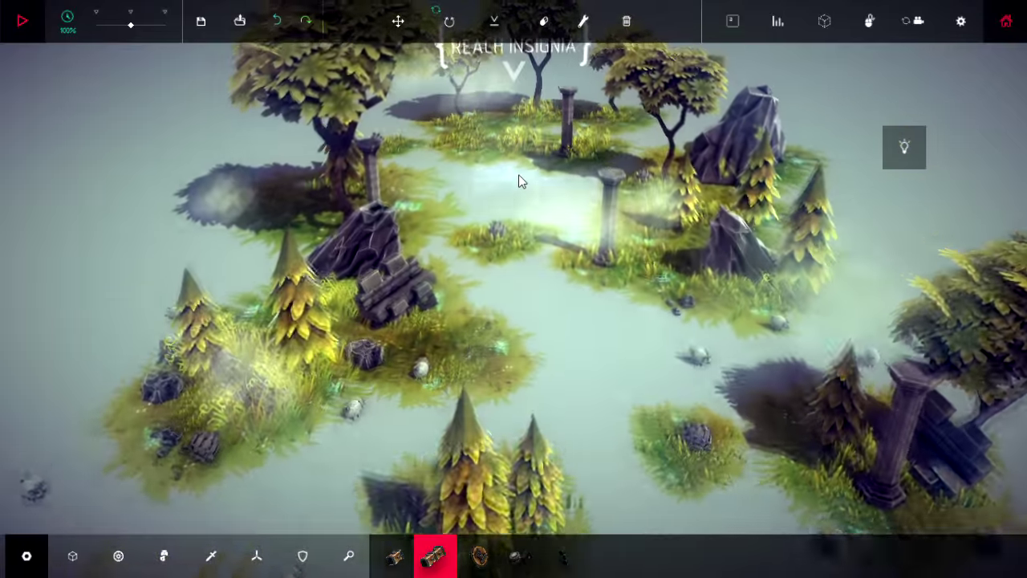
{"action": "scroll", "coordinate": [514, 241], "scroll_direction": "up", "scroll_amount": 4}
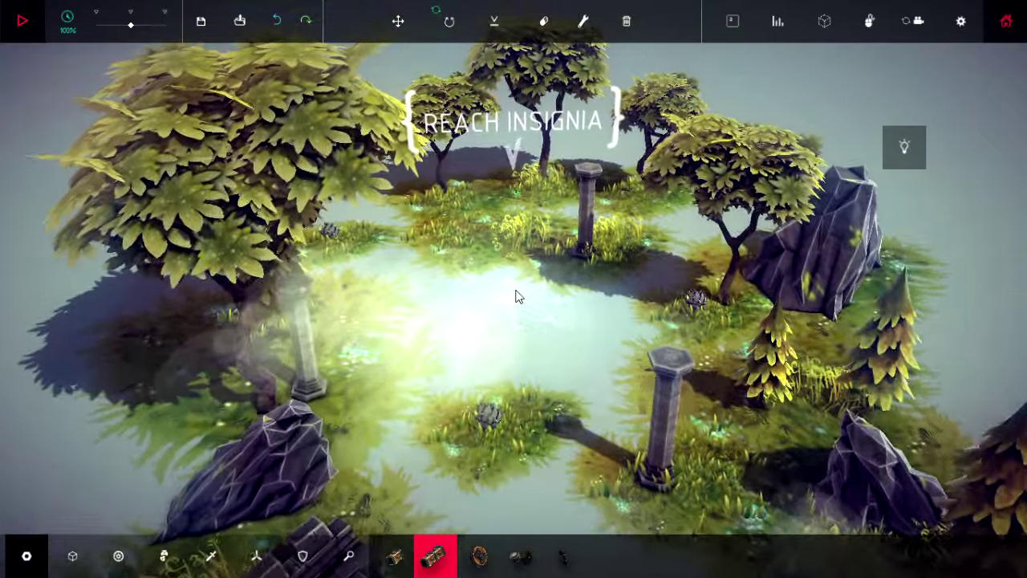
{"action": "scroll", "coordinate": [515, 290], "scroll_direction": "down", "scroll_amount": 5}
{"action": "left_click_drag", "start_coordinate": [515, 290], "coordinate": [517, 295]}
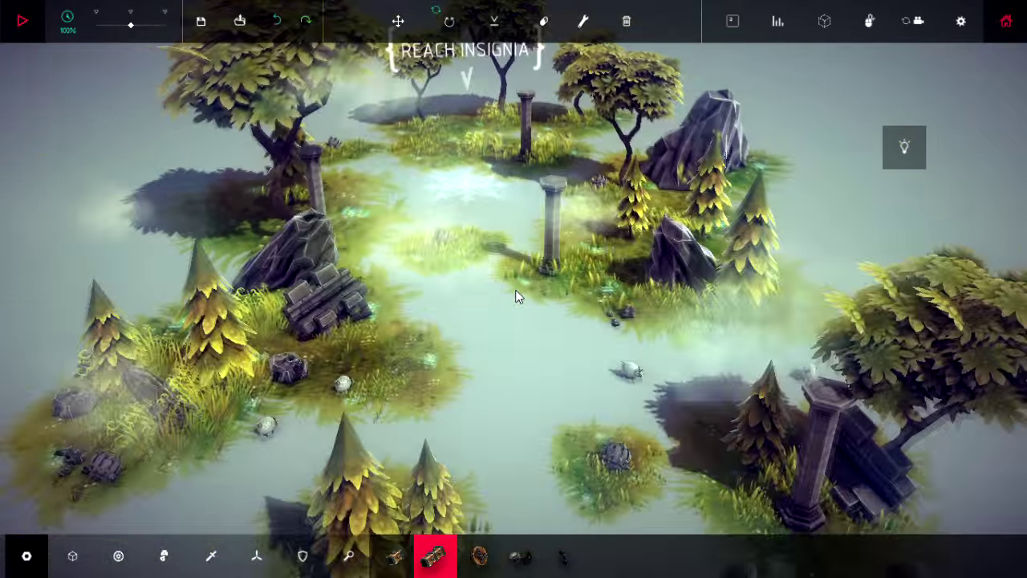
{"action": "scroll", "coordinate": [515, 295], "scroll_direction": "down", "scroll_amount": 5}
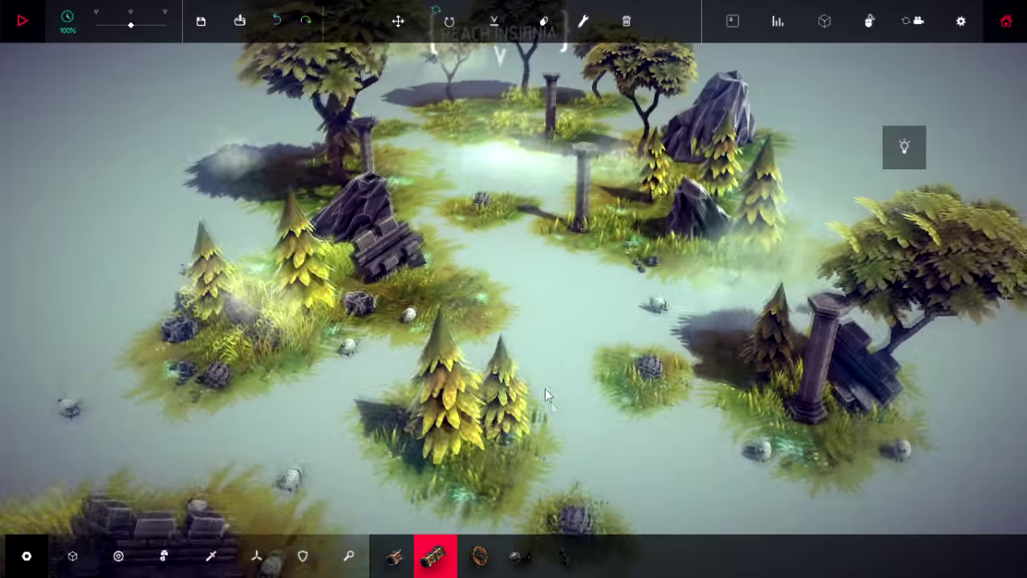
{"action": "scroll", "coordinate": [513, 321], "scroll_direction": "down", "scroll_amount": 4}
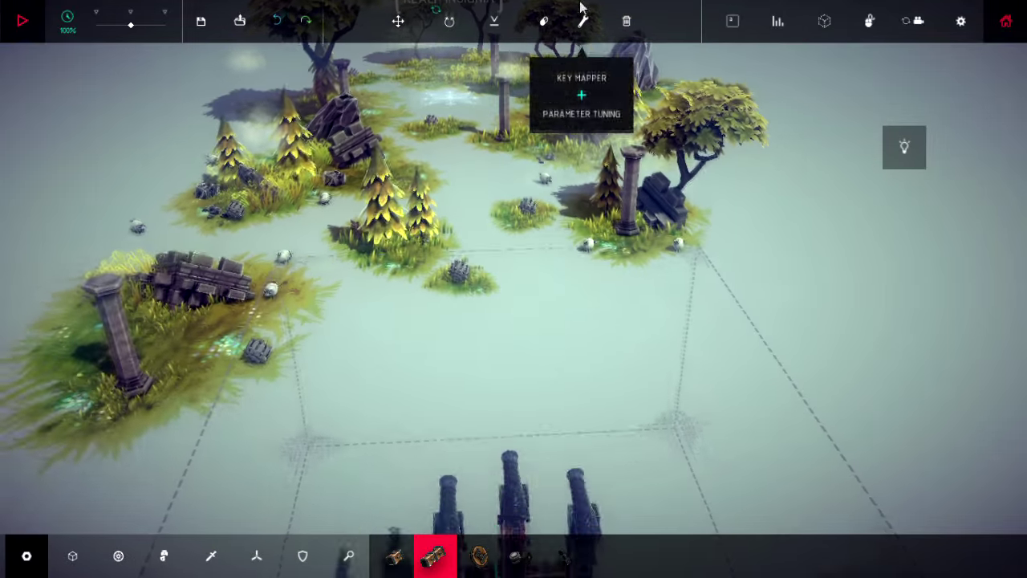
{"action": "scroll", "coordinate": [602, 24], "scroll_direction": "up", "scroll_amount": 3}
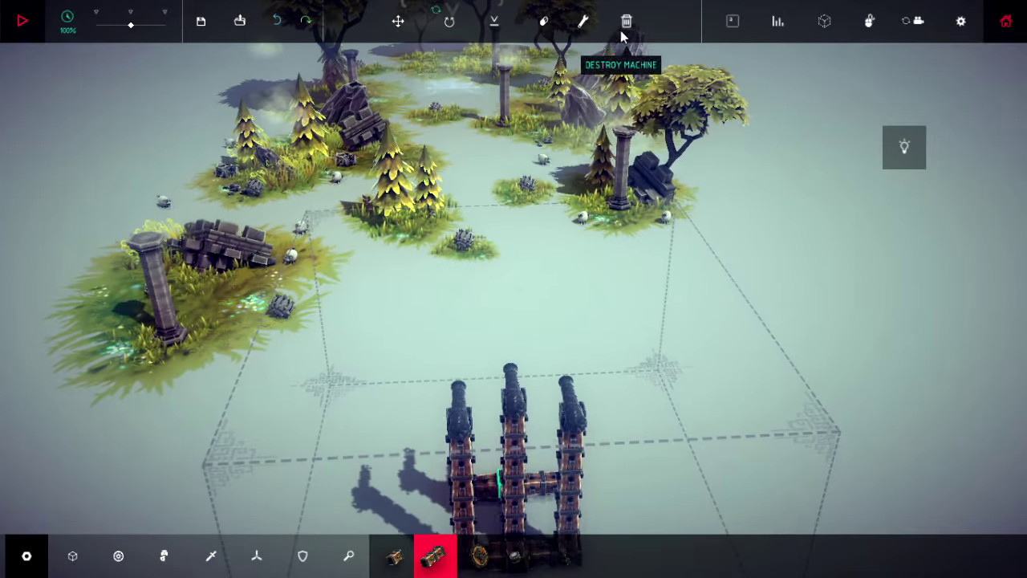
{"action": "left_click", "coordinate": [626, 80]}
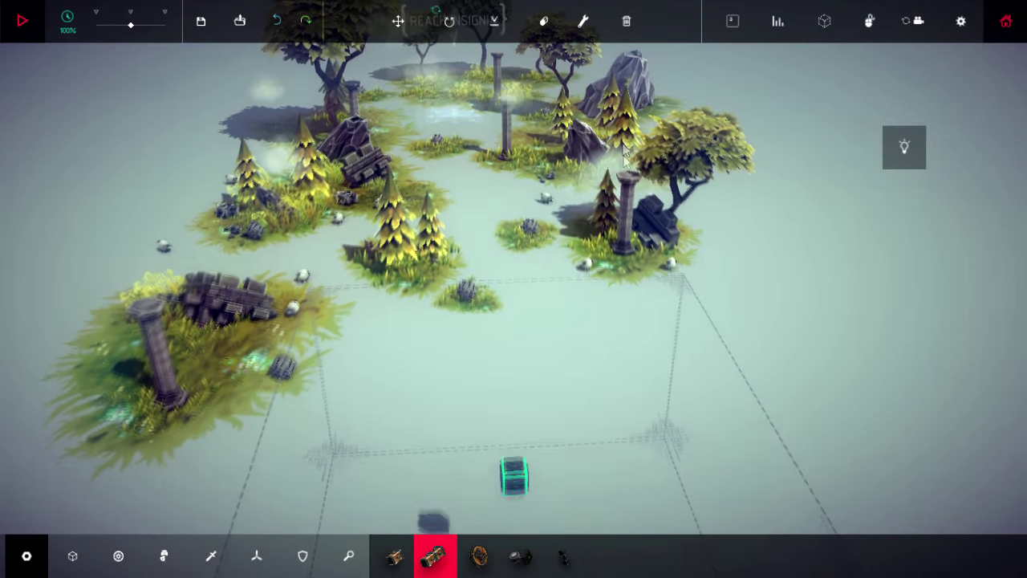
Attach a row of wooden blocks across the starting block
{"action": "mouse_move", "coordinate": [514, 321]}
{"action": "left_mouse_down"}
{"action": "mouse_move", "coordinate": [576, 368]}
{"action": "mouse_move", "coordinate": [576, 305]}
{"action": "left_mouse_up"}
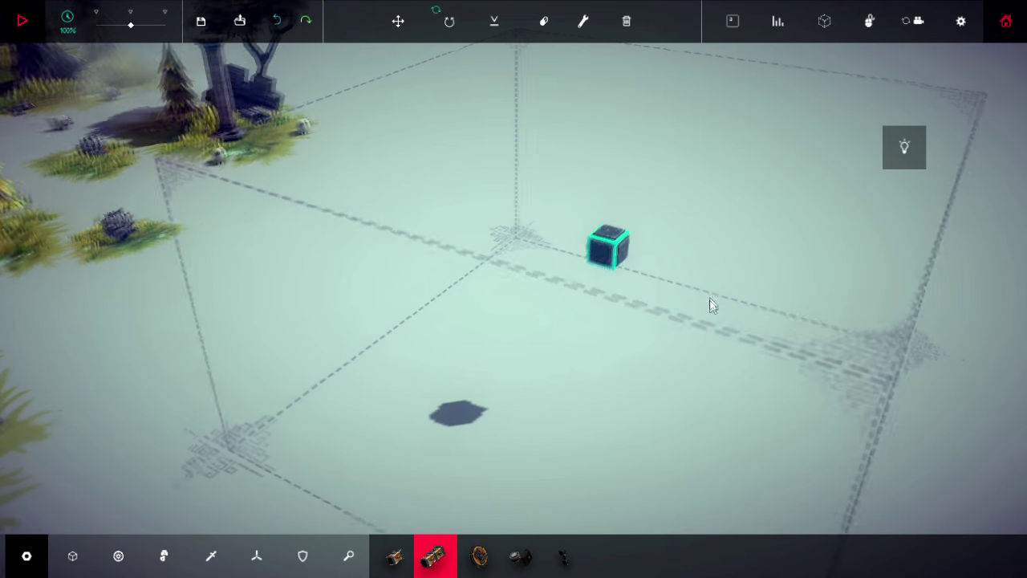
{"action": "left_click", "coordinate": [593, 256]}
{"action": "left_click", "coordinate": [554, 281]}
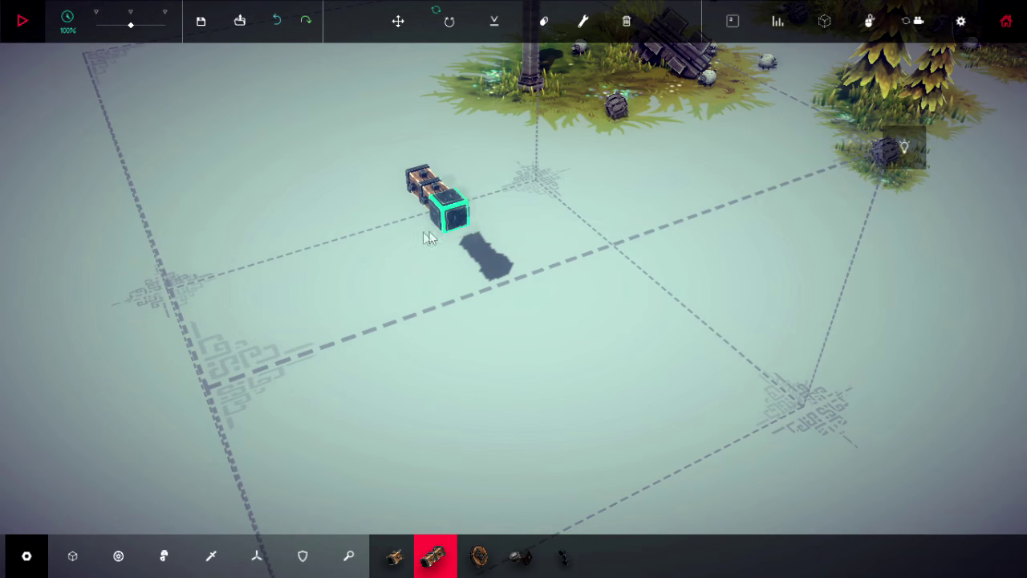
{"action": "left_click", "coordinate": [409, 181]}
{"action": "left_click", "coordinate": [449, 241]}
{"action": "mouse_move", "coordinate": [513, 320]}
{"action": "left_mouse_down"}
{"action": "mouse_move", "coordinate": [654, 393]}
{"action": "mouse_move", "coordinate": [588, 329]}
{"action": "left_mouse_up"}
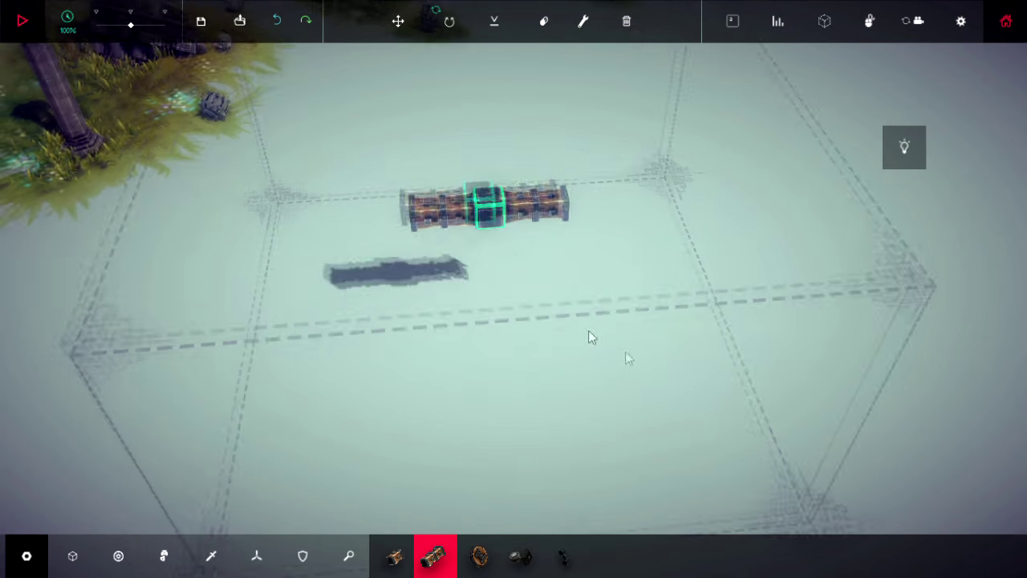
Extend a central wooden column down from the row's middle
{"action": "left_click", "coordinate": [545, 297]}
{"action": "left_click", "coordinate": [558, 324]}
{"action": "left_click", "coordinate": [549, 343]}
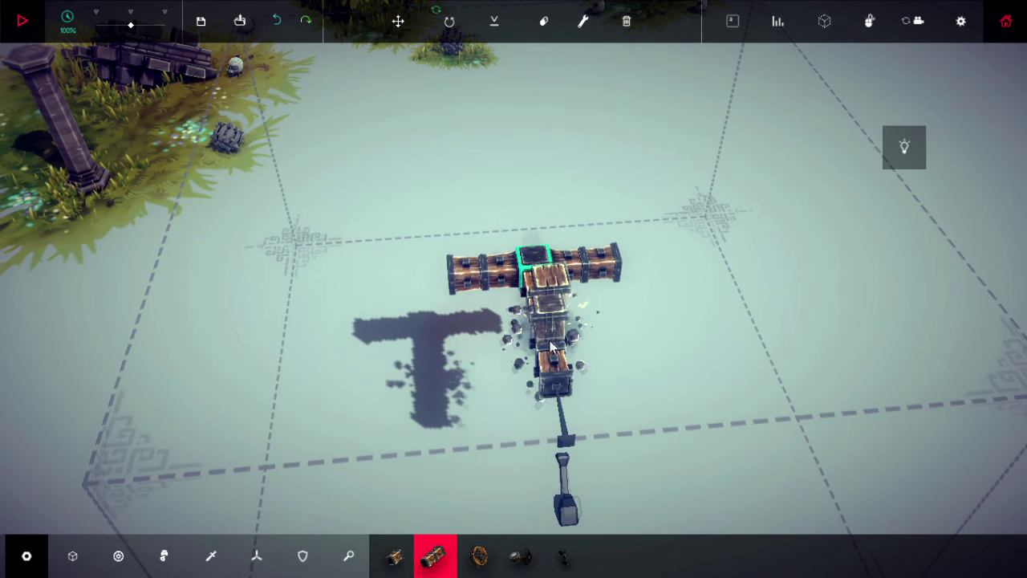
{"action": "left_click", "coordinate": [581, 362]}
{"action": "left_click", "coordinate": [572, 367]}
{"action": "left_click", "coordinate": [494, 374]}
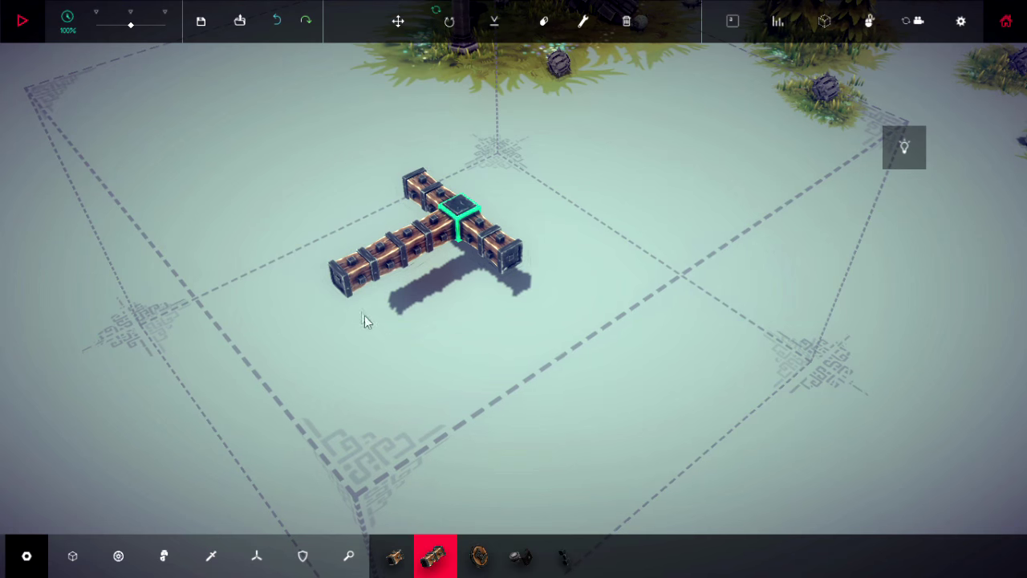
{"action": "mouse_move", "coordinate": [513, 321]}
{"action": "left_mouse_down"}
{"action": "mouse_move", "coordinate": [610, 313]}
{"action": "mouse_move", "coordinate": [491, 291]}
{"action": "left_mouse_up"}
Add the second wooden crossbar to complete the H frame
{"action": "left_click", "coordinate": [674, 265]}
{"action": "left_click", "coordinate": [629, 299]}
{"action": "left_click", "coordinate": [610, 329]}
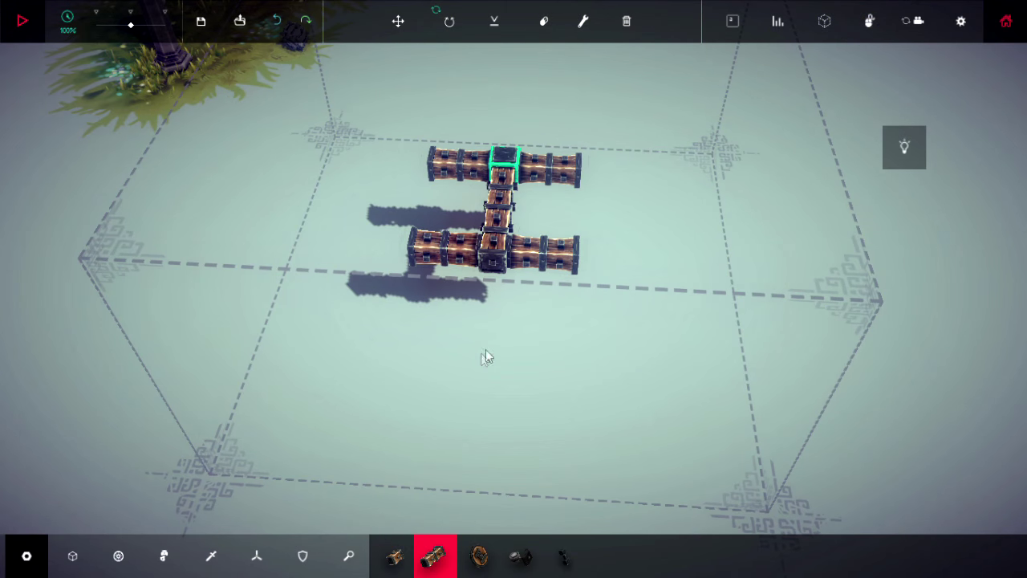
{"action": "left_click_drag", "start_coordinate": [485, 357], "coordinate": [507, 314]}
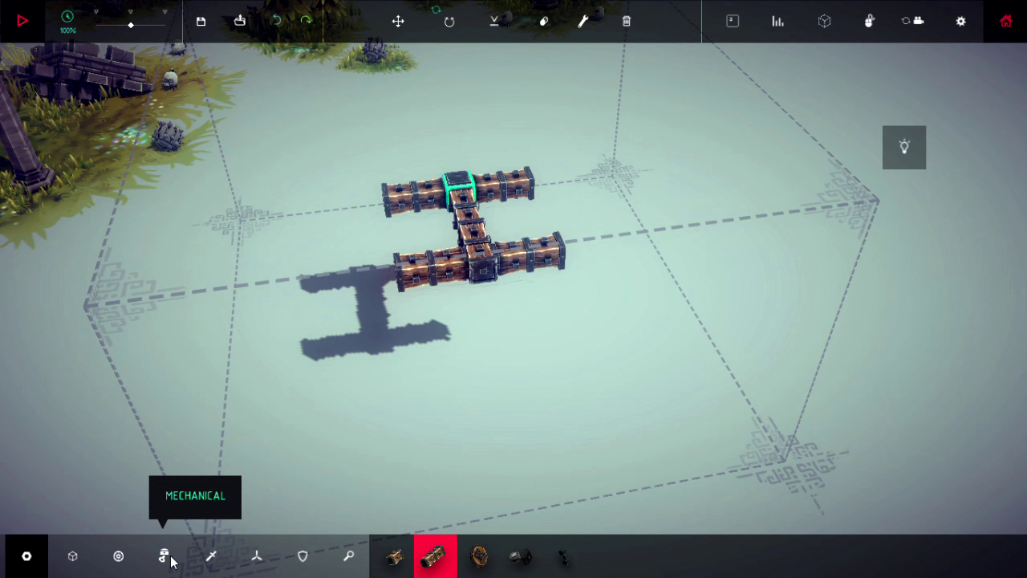
{"action": "scroll", "coordinate": [481, 321], "scroll_direction": "up", "scroll_amount": 2}
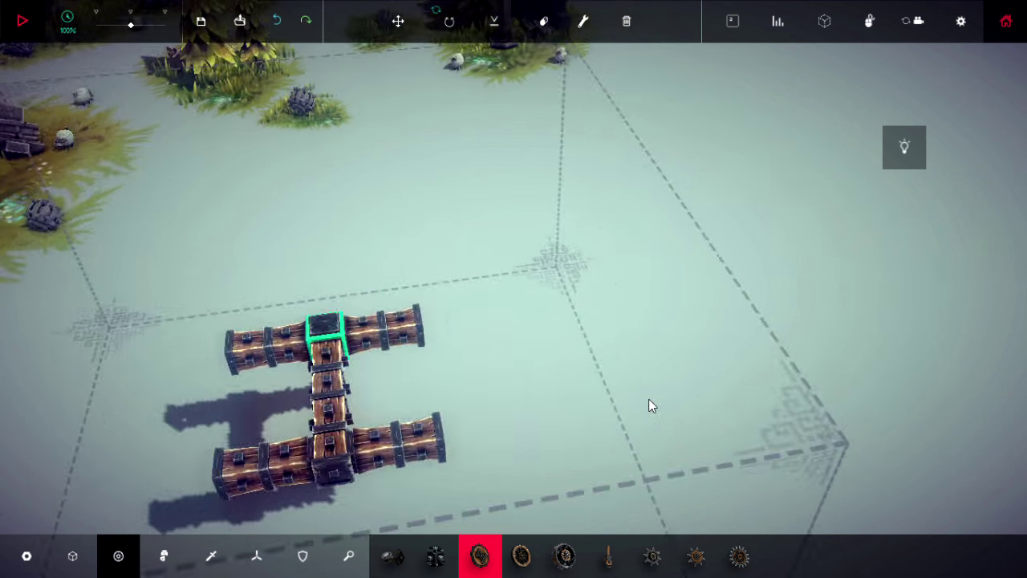
{"action": "mouse_move", "coordinate": [648, 399]}
{"action": "left_mouse_down"}
{"action": "mouse_move", "coordinate": [391, 340]}
{"action": "mouse_move", "coordinate": [513, 514]}
{"action": "left_mouse_up"}
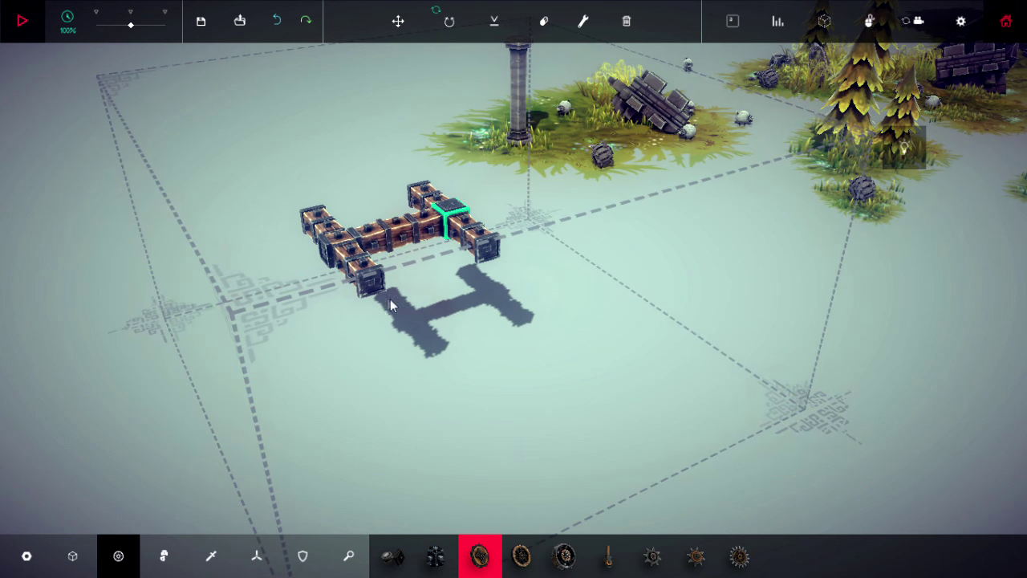
Mount motor wheels on the ends of the H-frame's arms
{"action": "left_click", "coordinate": [374, 290]}
{"action": "left_click", "coordinate": [495, 253]}
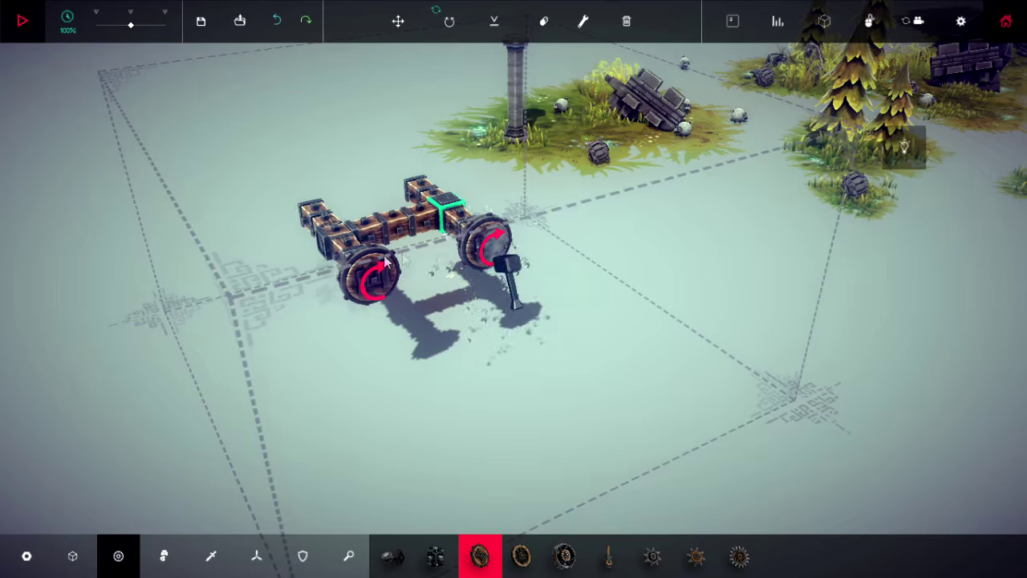
{"action": "mouse_move", "coordinate": [562, 321]}
{"action": "left_mouse_down"}
{"action": "mouse_move", "coordinate": [825, 388]}
{"action": "mouse_move", "coordinate": [890, 330]}
{"action": "left_mouse_up"}
{"action": "left_click", "coordinate": [527, 249]}
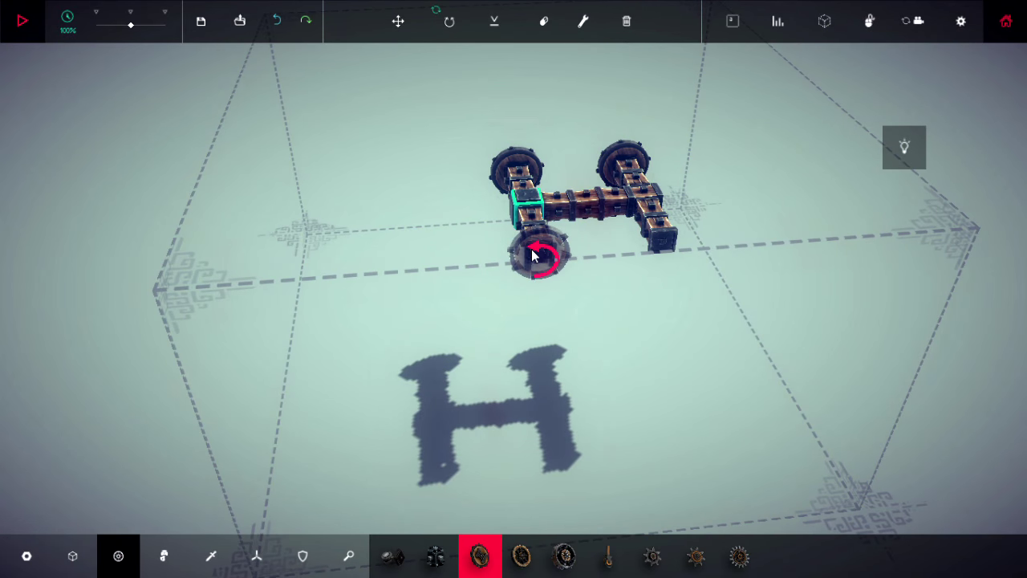
{"action": "left_click_drag", "start_coordinate": [668, 241], "coordinate": [397, 425]}
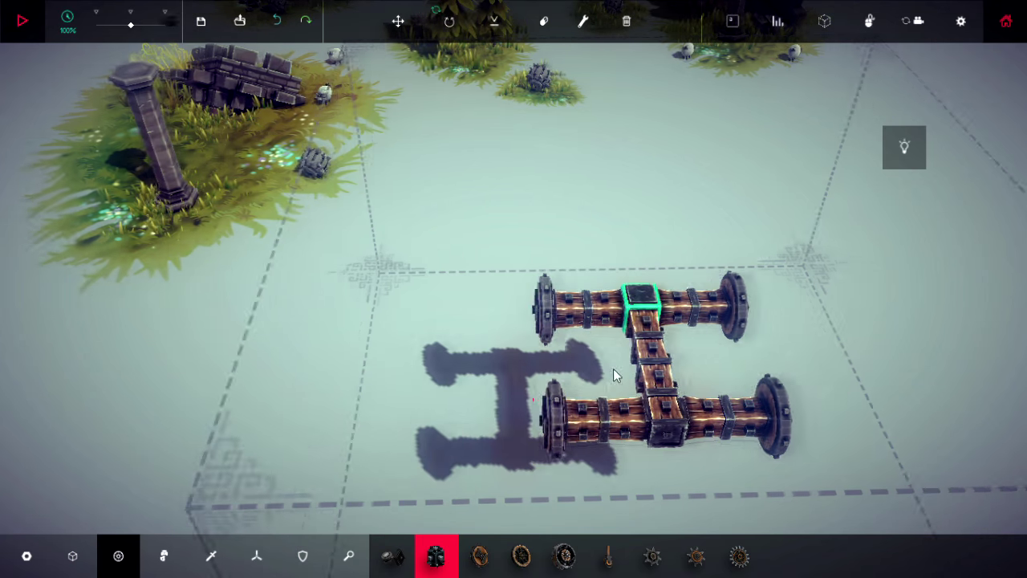
Attach a new block at the frame's front centre and start a test run
{"action": "left_click_drag", "start_coordinate": [682, 321], "coordinate": [568, 317]}
{"action": "left_click", "coordinate": [541, 294]}
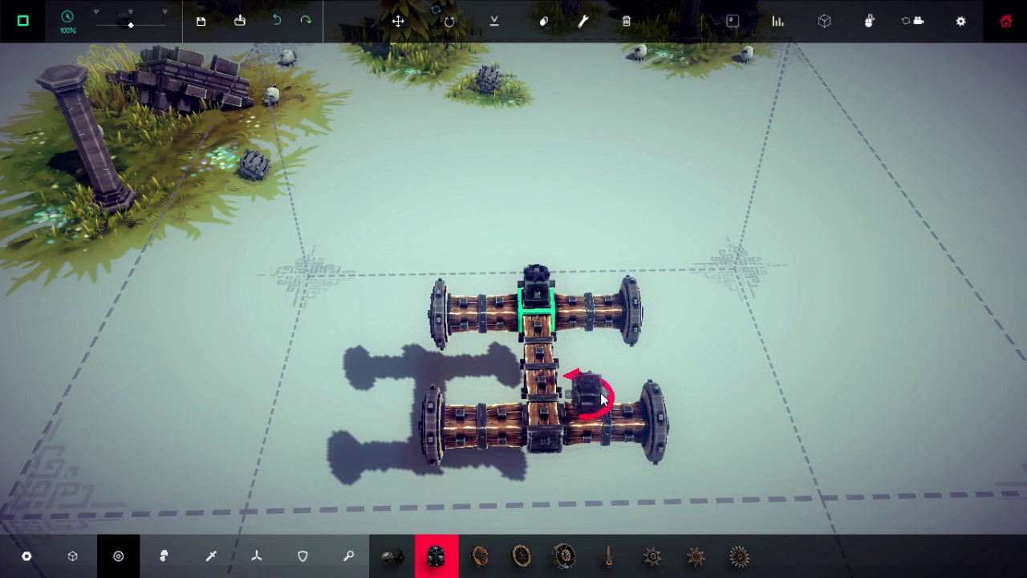
{"action": "key", "text": "space"}
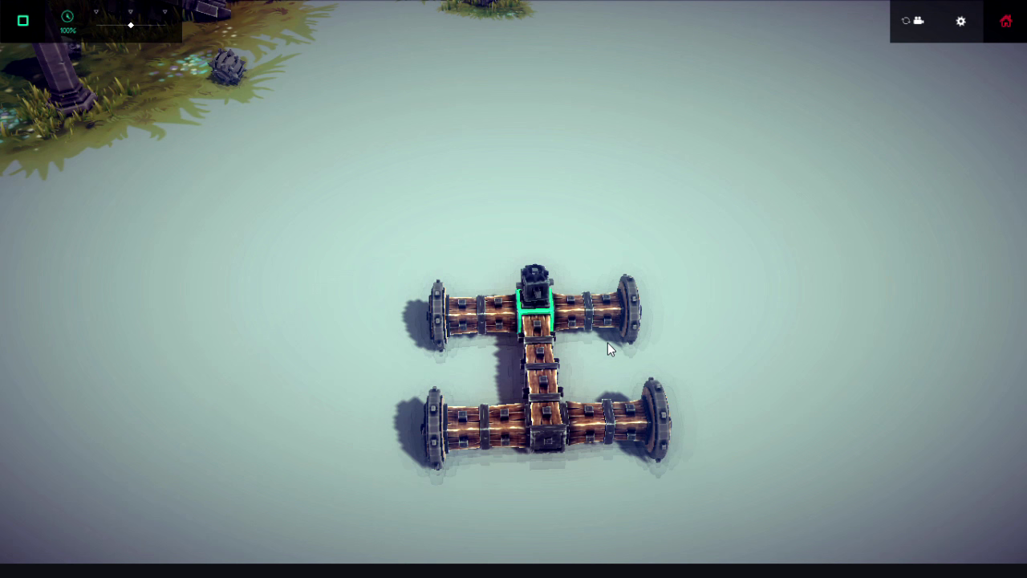
{"action": "key", "text": "Up"}
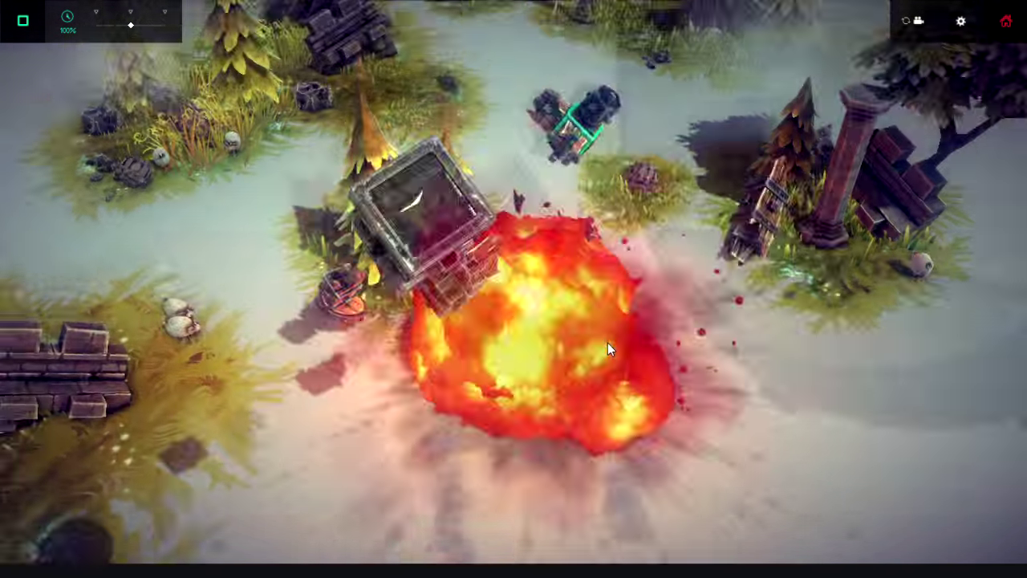
{"action": "key", "text": "space"}
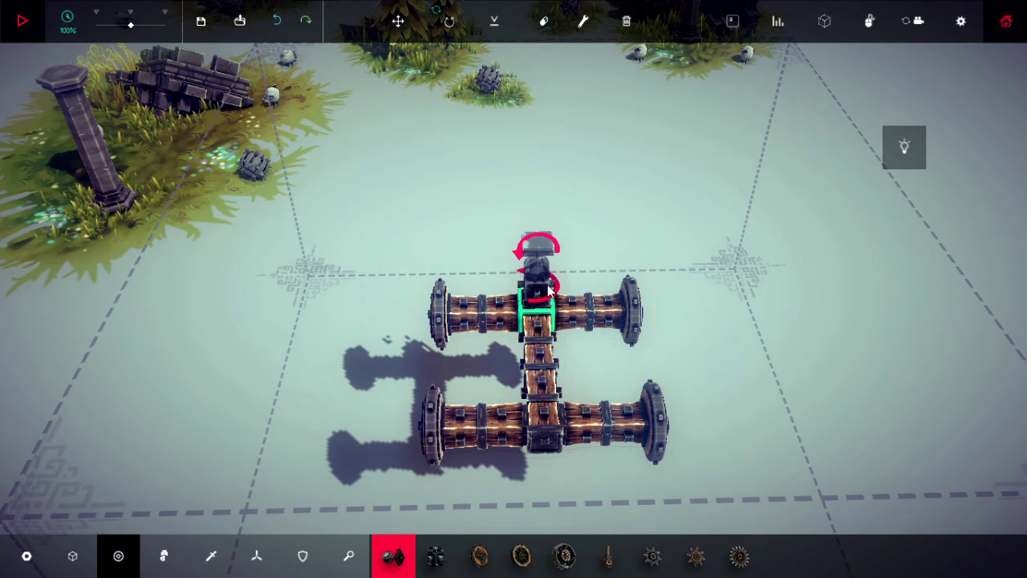
Attach a steering hinge to the front centre of the cart's frame
{"action": "left_click_drag", "start_coordinate": [559, 287], "coordinate": [483, 294]}
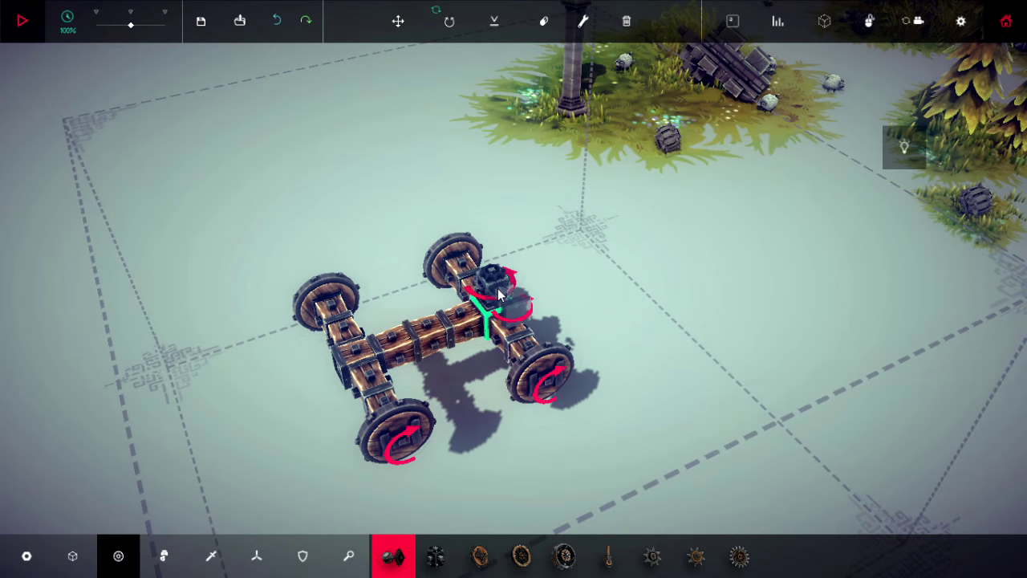
{"action": "left_click", "coordinate": [499, 294]}
{"action": "left_click_drag", "start_coordinate": [495, 341], "coordinate": [876, 333]}
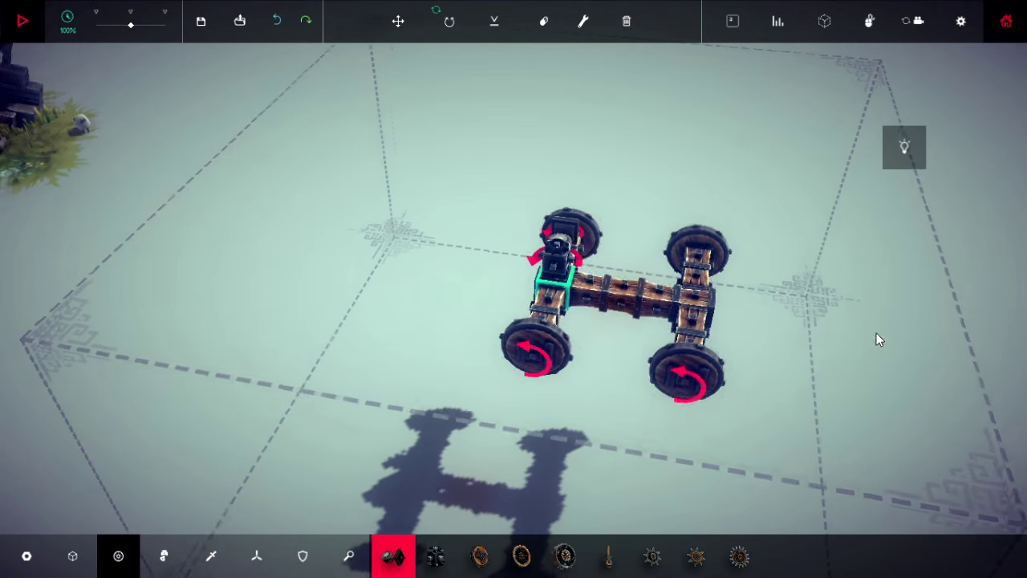
Run two short test drives of the steering, resetting the cart after each
{"action": "key", "text": "space"}
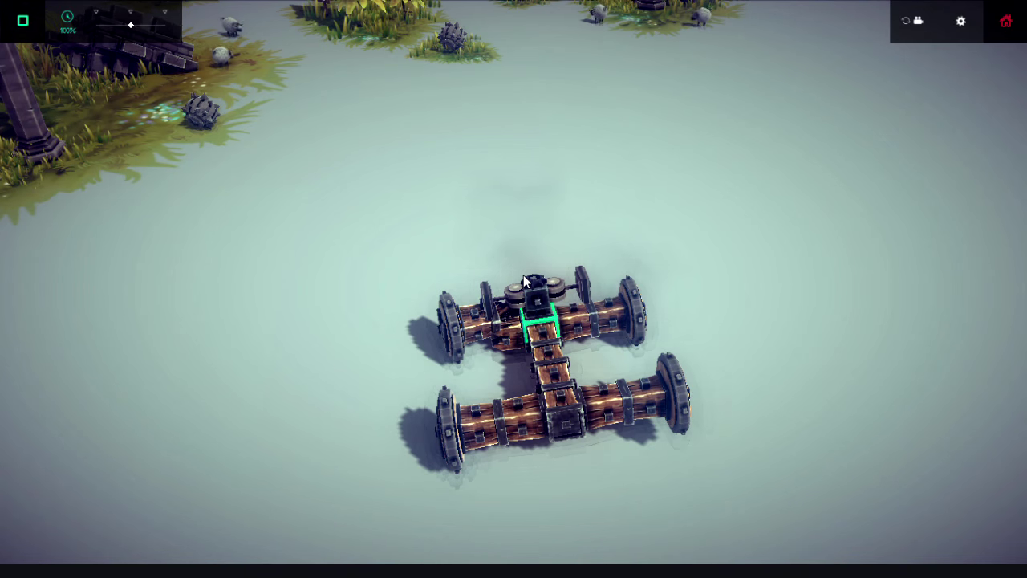
{"action": "key", "text": "space"}
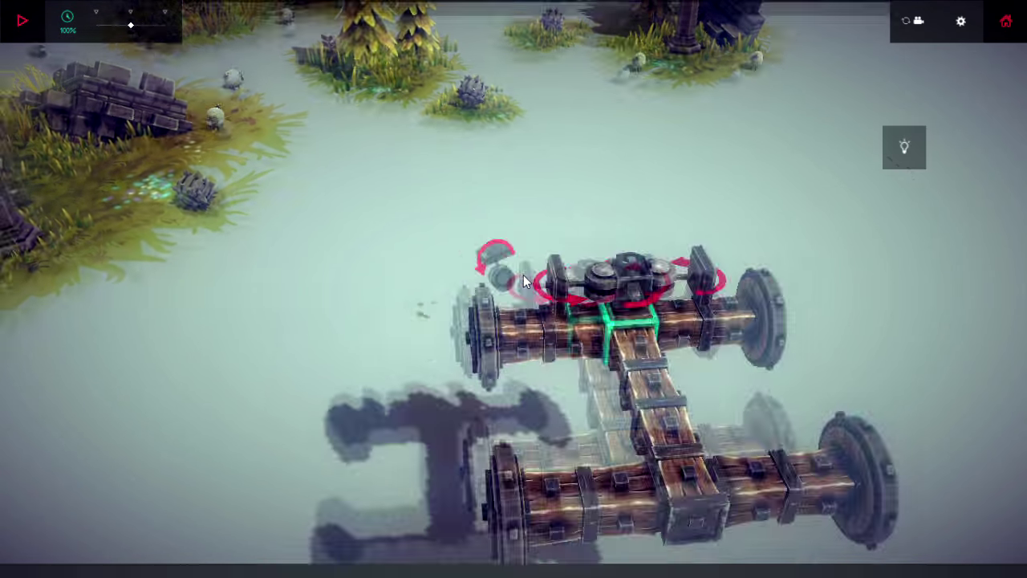
{"action": "key", "text": "space"}
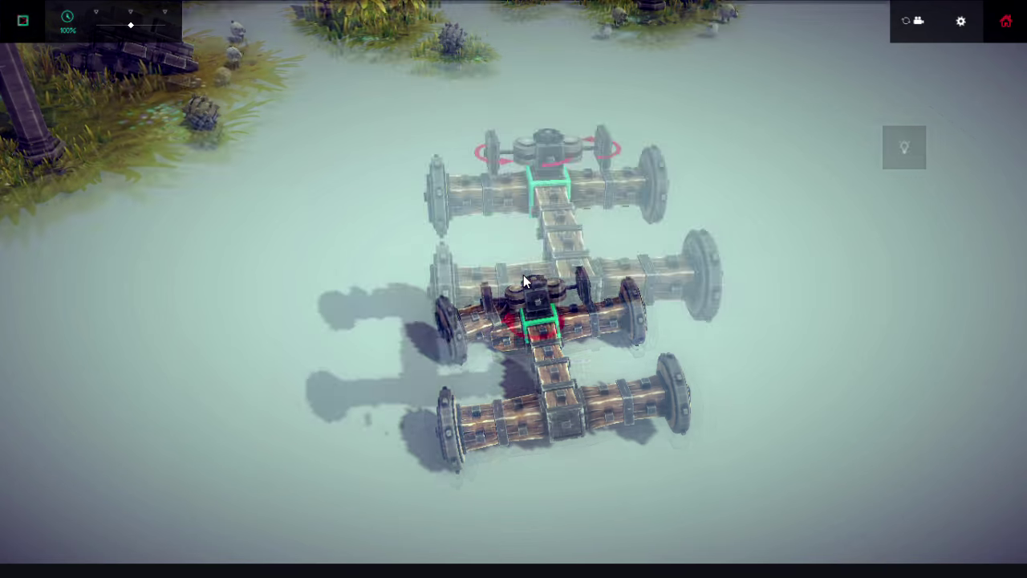
{"action": "key", "text": "space"}
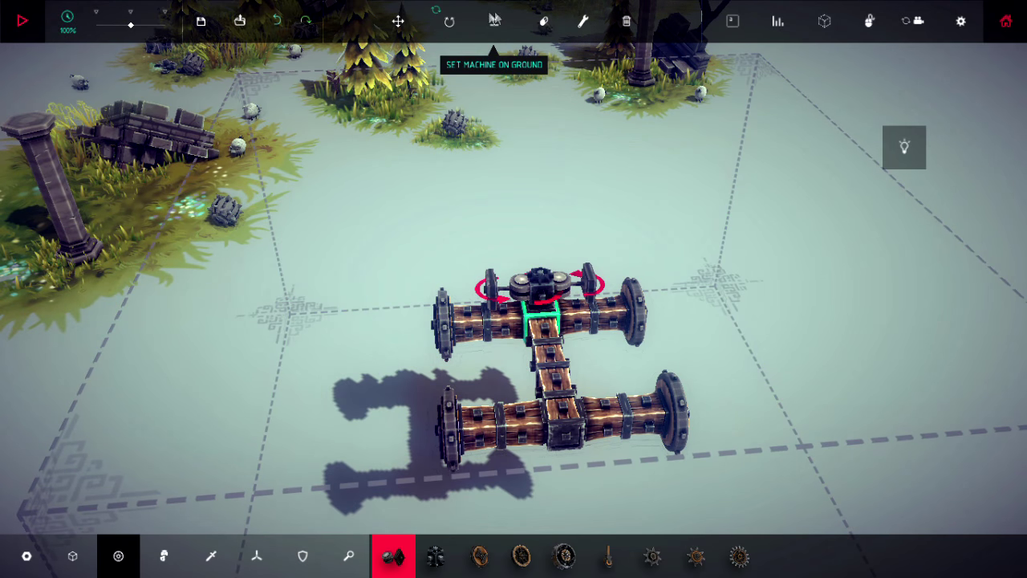
Drop the H-frame cart onto the ground with Set Machine On Ground
{"action": "left_click", "coordinate": [496, 20]}
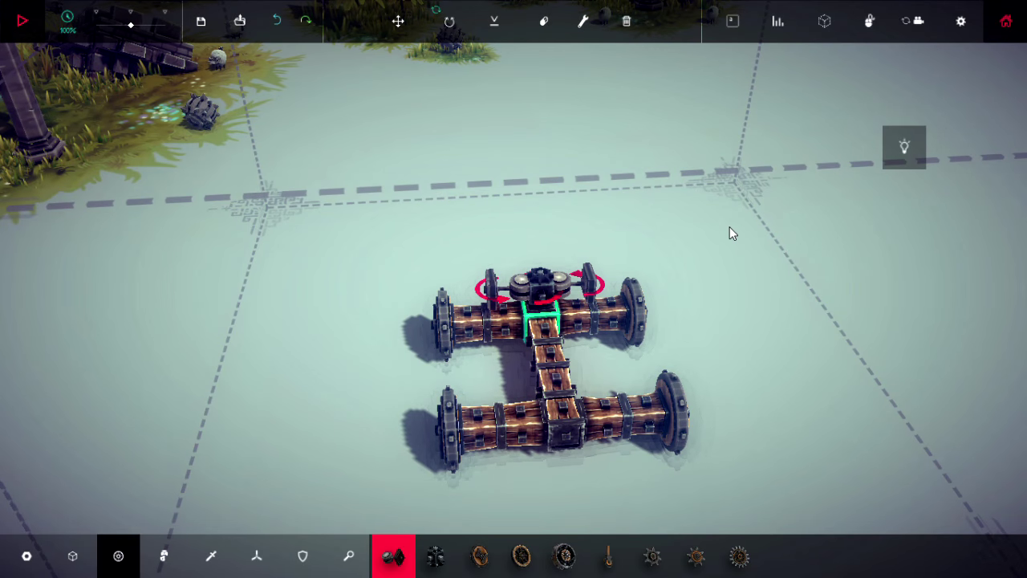
{"action": "key", "text": "space"}
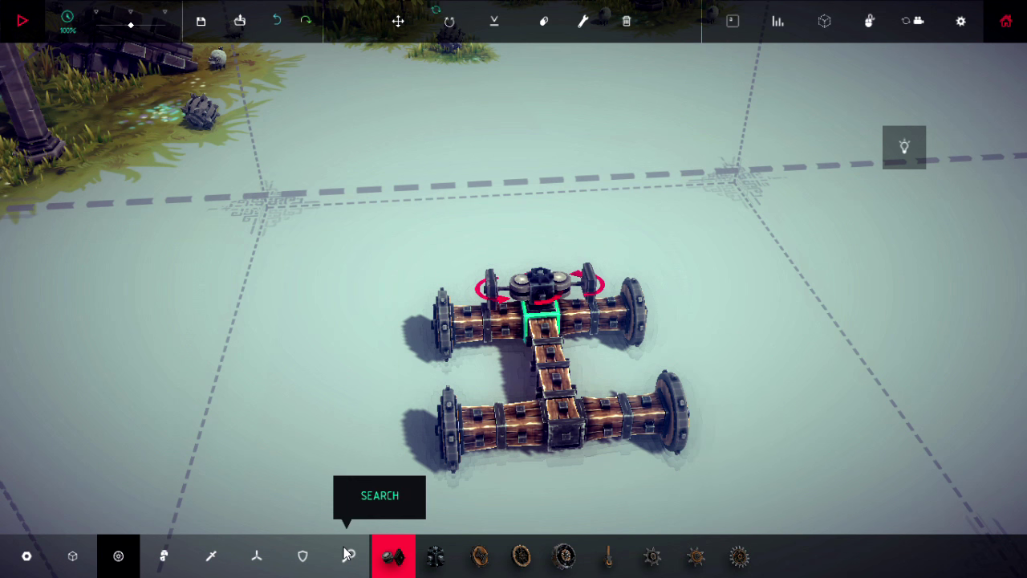
Browse the weapon blocks, then return to the wheel and motor parts
{"action": "left_click", "coordinate": [216, 562]}
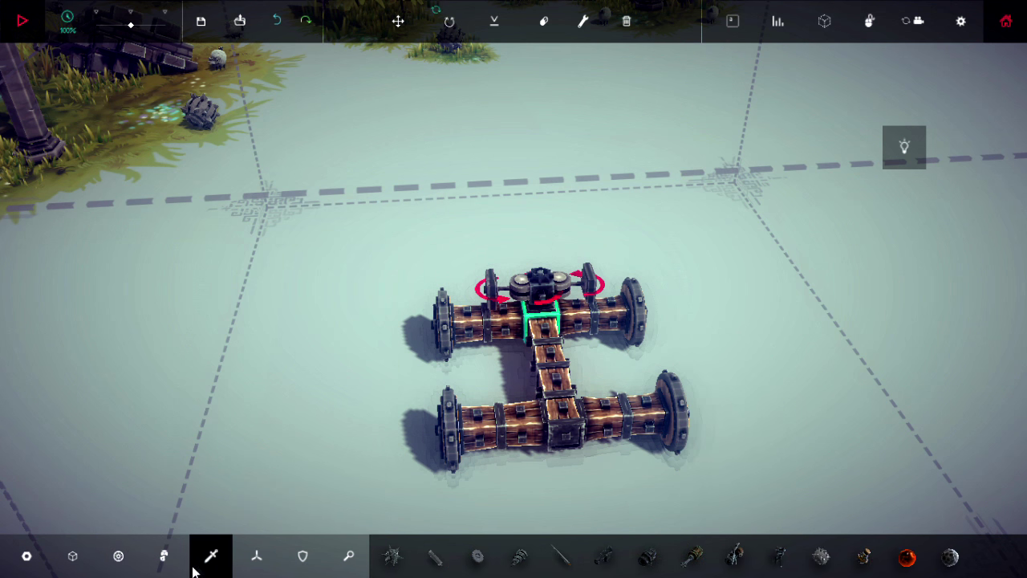
{"action": "left_click", "coordinate": [164, 562]}
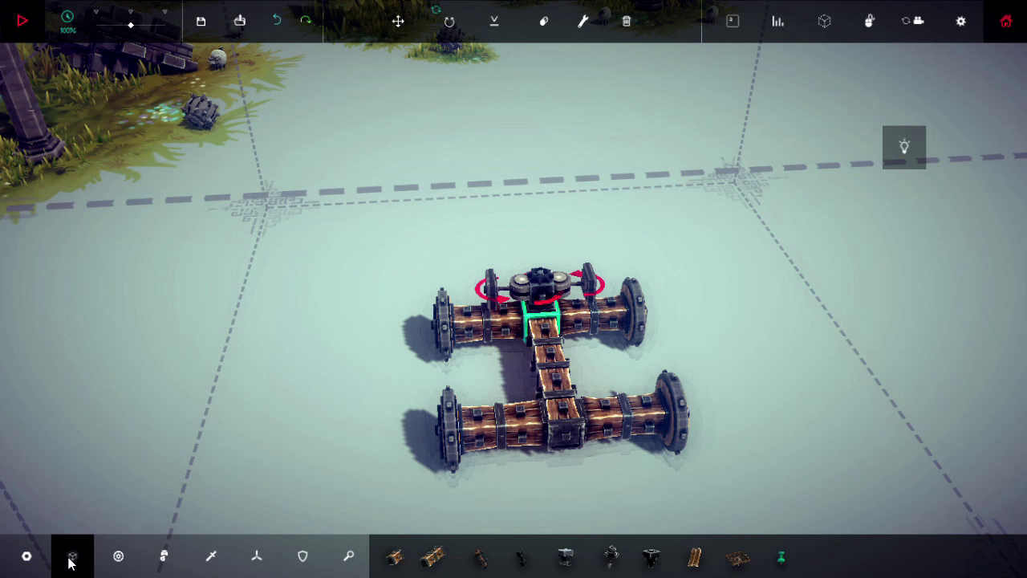
{"action": "left_click", "coordinate": [118, 555]}
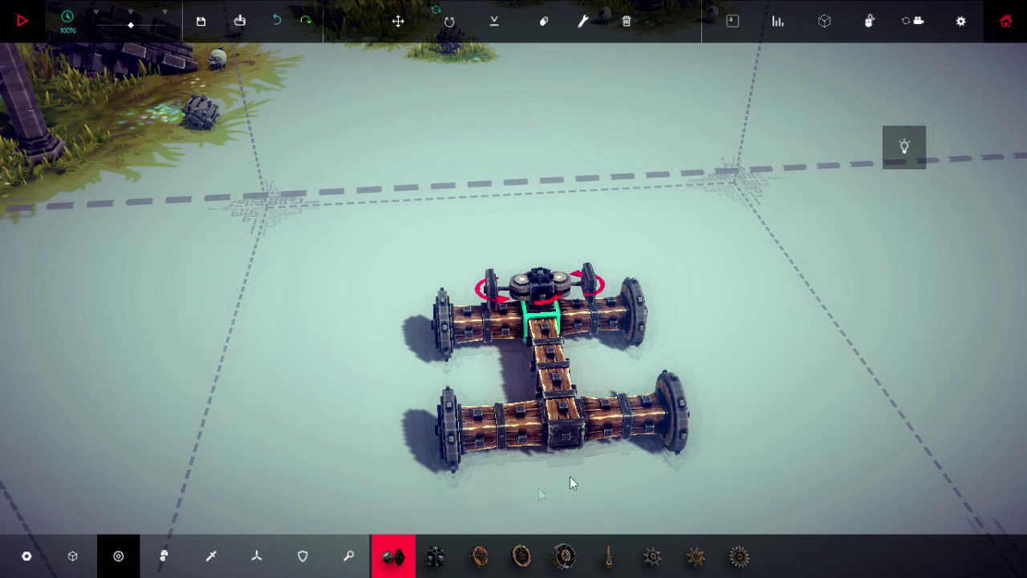
{"action": "scroll", "coordinate": [624, 424], "scroll_direction": "up", "scroll_amount": 5}
Place steering blocks on both sides of the front axle and start a test run
{"action": "left_click_drag", "start_coordinate": [622, 418], "coordinate": [601, 393]}
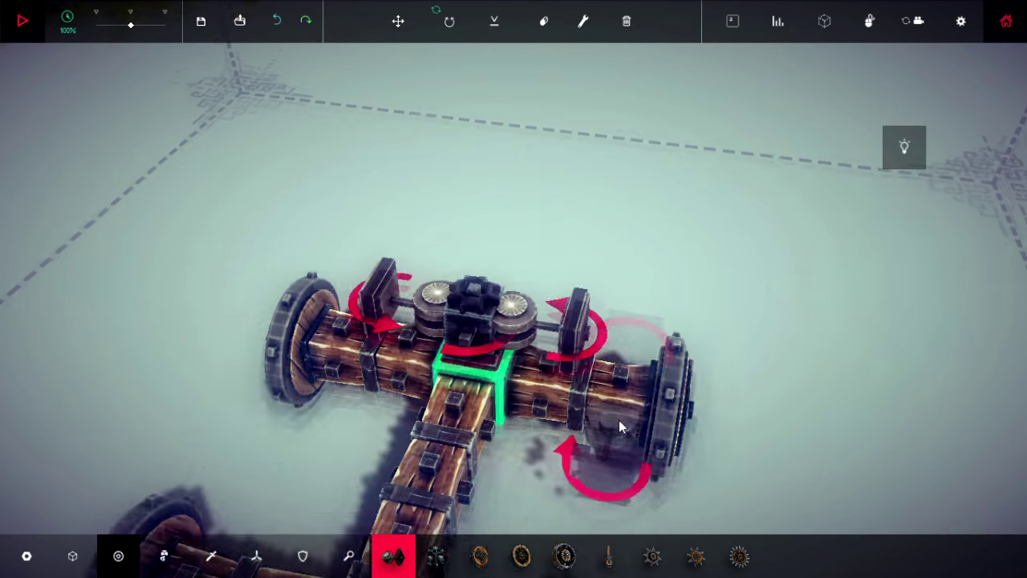
{"action": "left_click", "coordinate": [586, 305]}
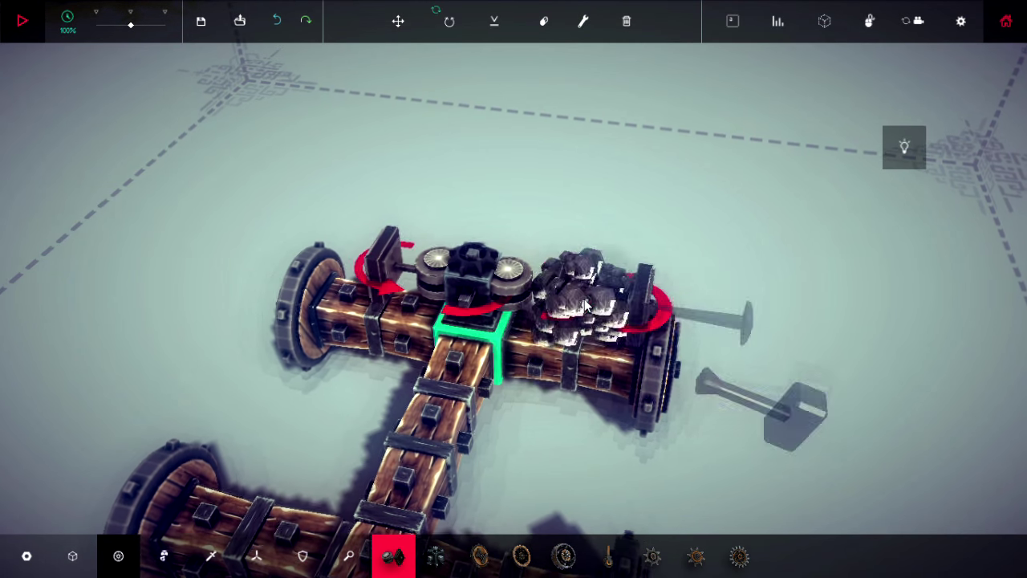
{"action": "left_click_drag", "start_coordinate": [610, 321], "coordinate": [587, 317]}
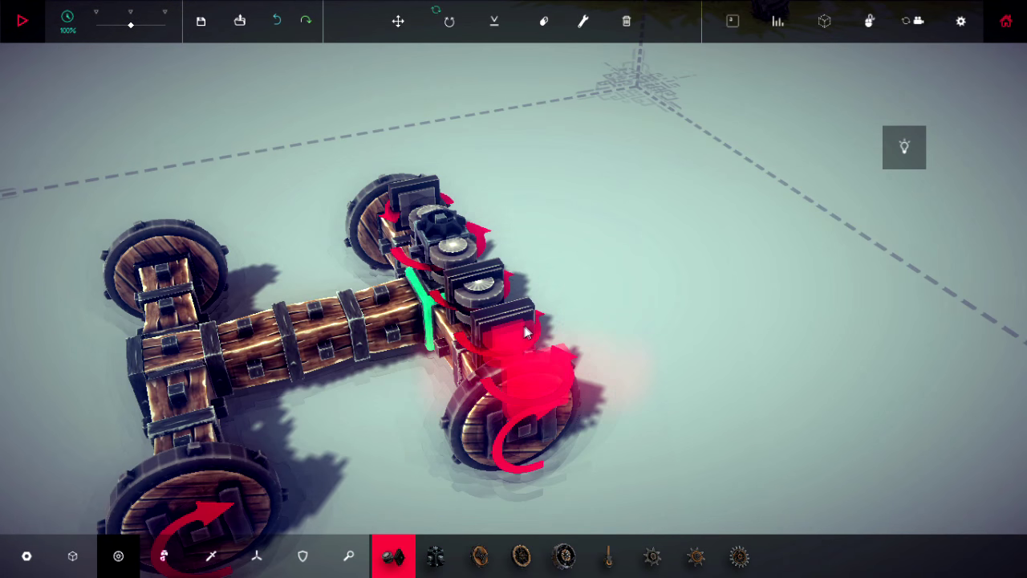
{"action": "left_click_drag", "start_coordinate": [515, 332], "coordinate": [788, 363]}
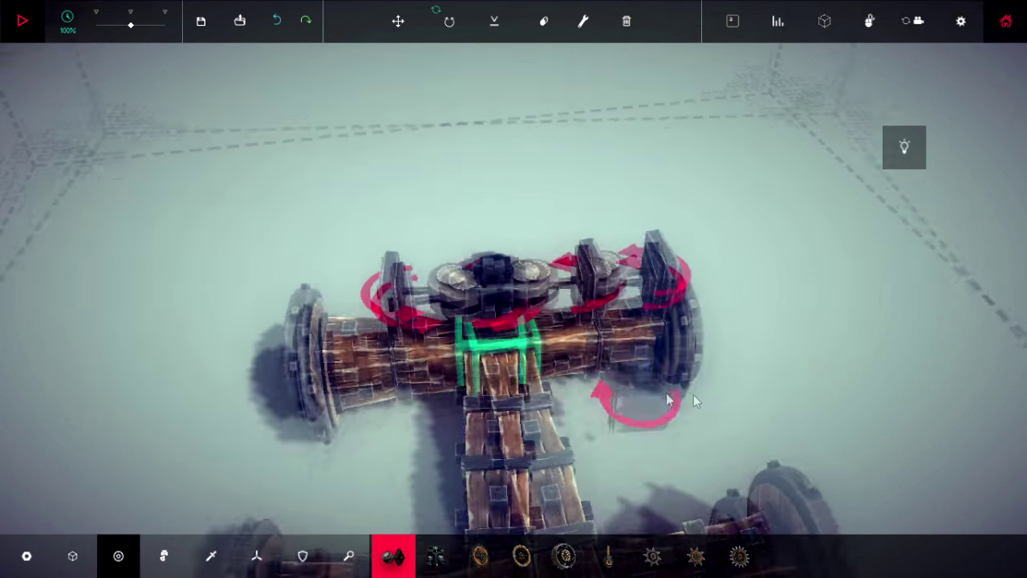
{"action": "left_click", "coordinate": [628, 317]}
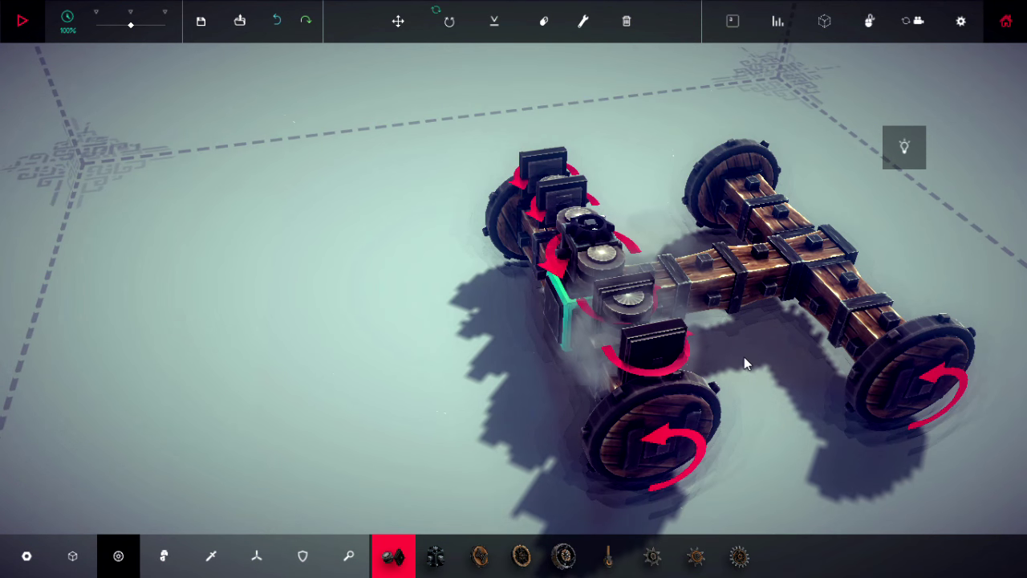
{"action": "key", "text": "space"}
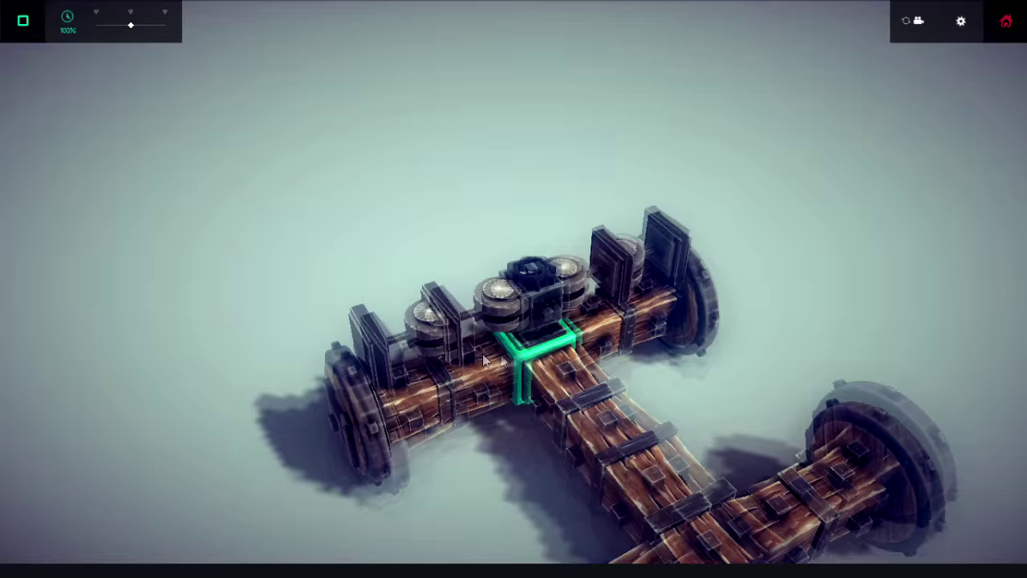
{"action": "scroll", "coordinate": [617, 333], "scroll_direction": "down", "scroll_amount": 3}
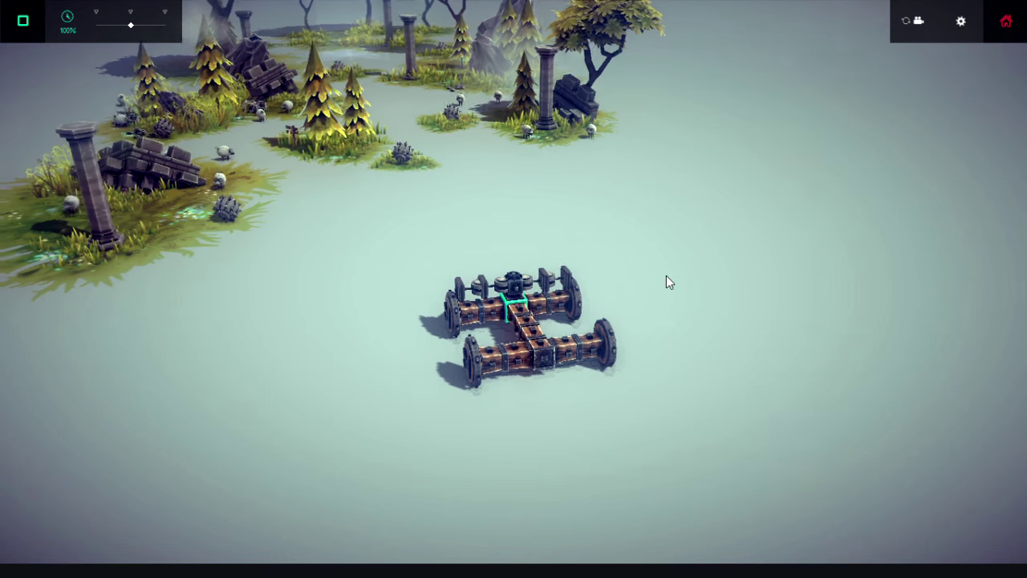
Drive forward, steer left toward the soldiers, then stop and reset the cart
{"action": "key", "text": "Up"}
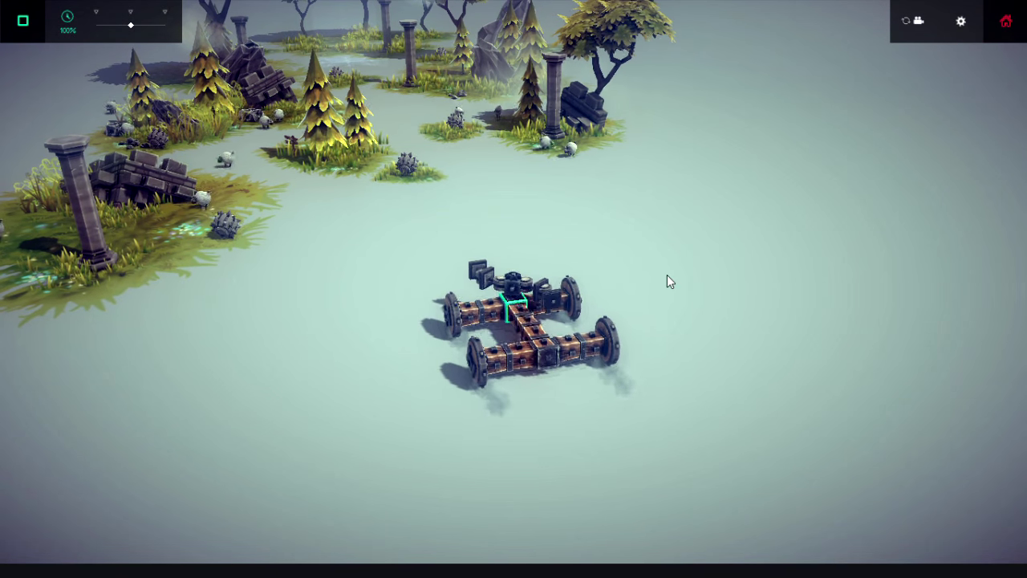
{"action": "key", "text": "Left"}
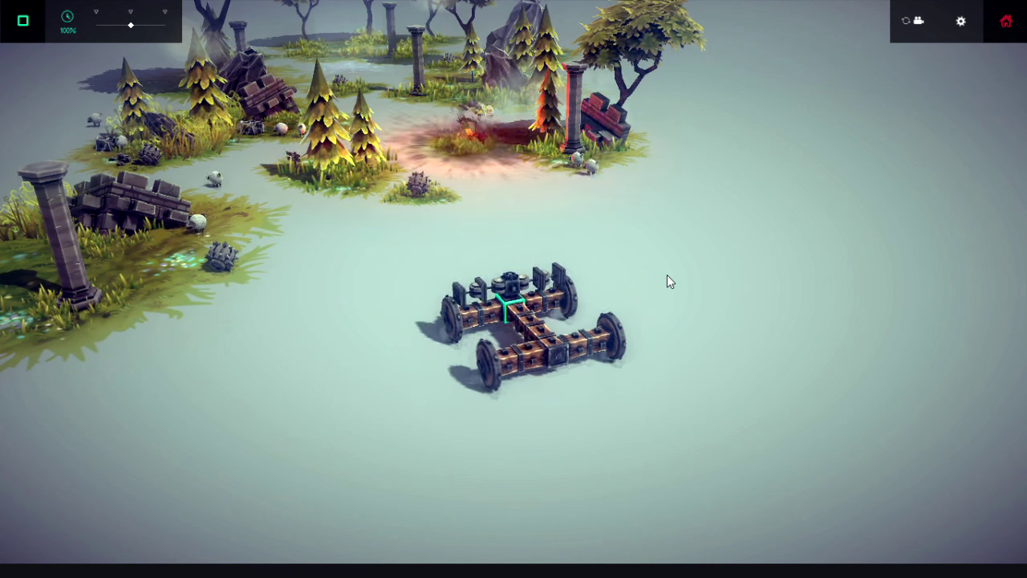
{"action": "key", "text": "Left"}
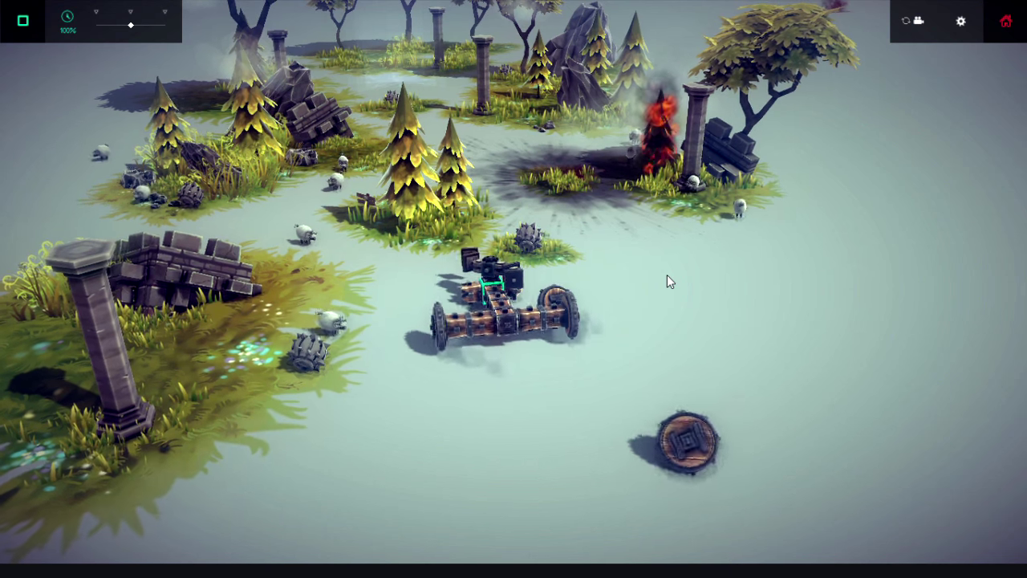
{"action": "key", "text": "Left"}
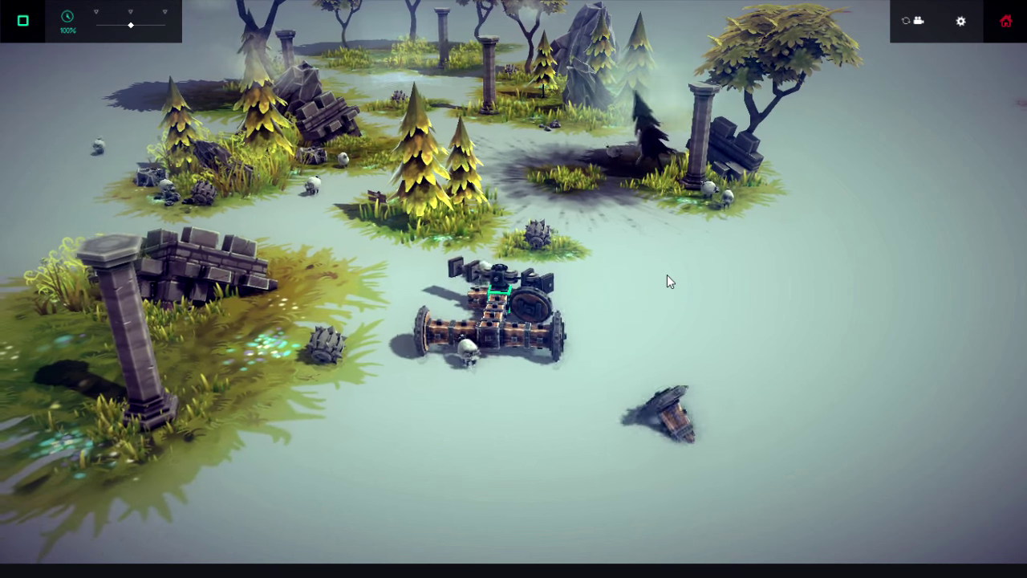
{"action": "key", "text": "Up"}
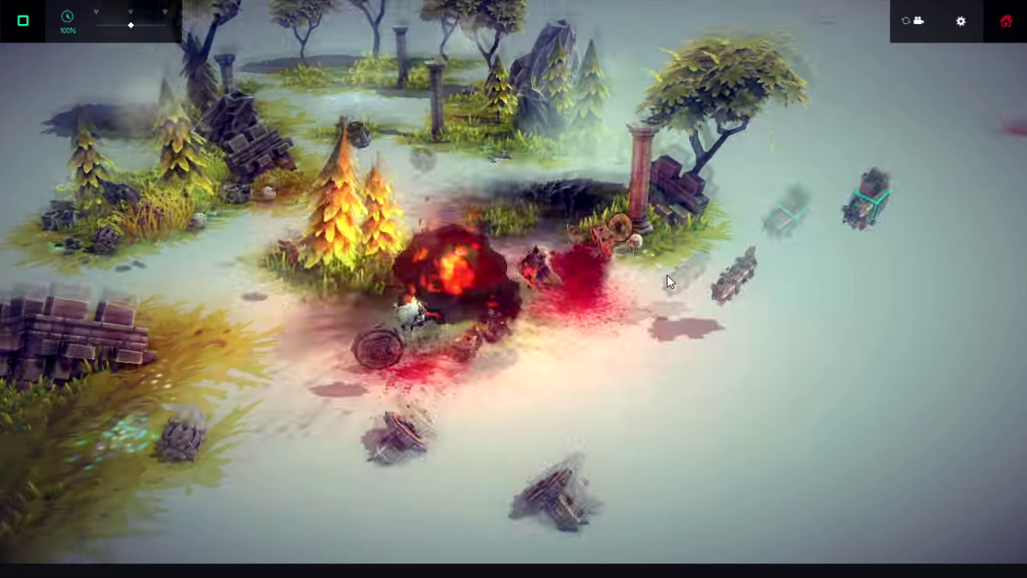
{"action": "key", "text": "space"}
{"action": "key", "text": "space"}
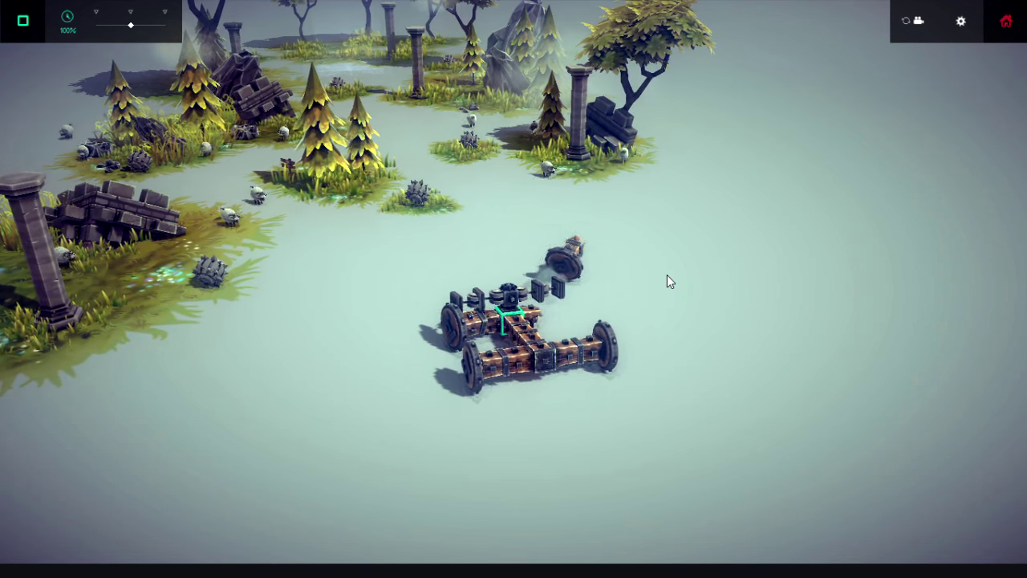
{"action": "key", "text": "space"}
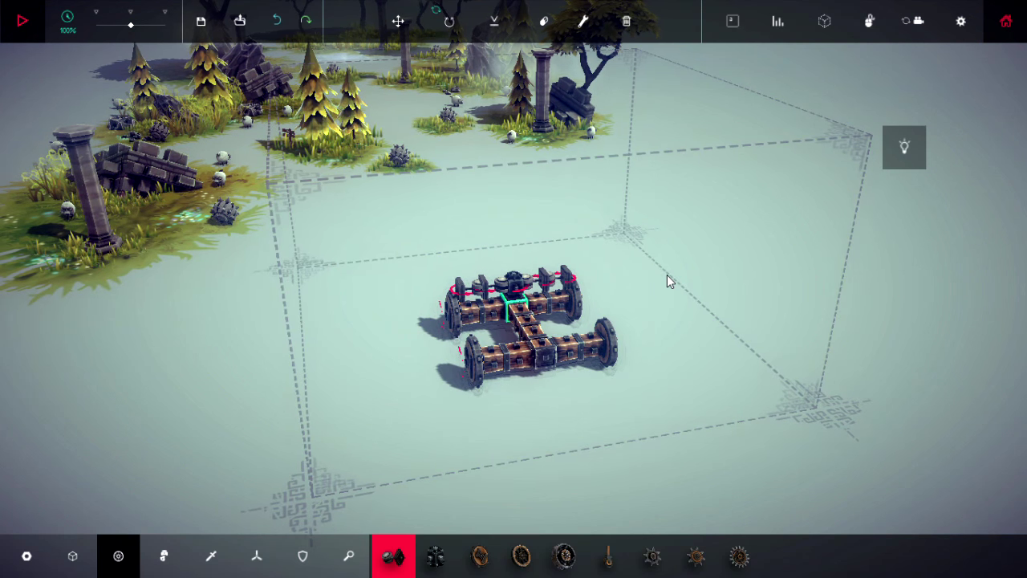
{"action": "scroll", "coordinate": [666, 274], "scroll_direction": "up", "scroll_amount": 5}
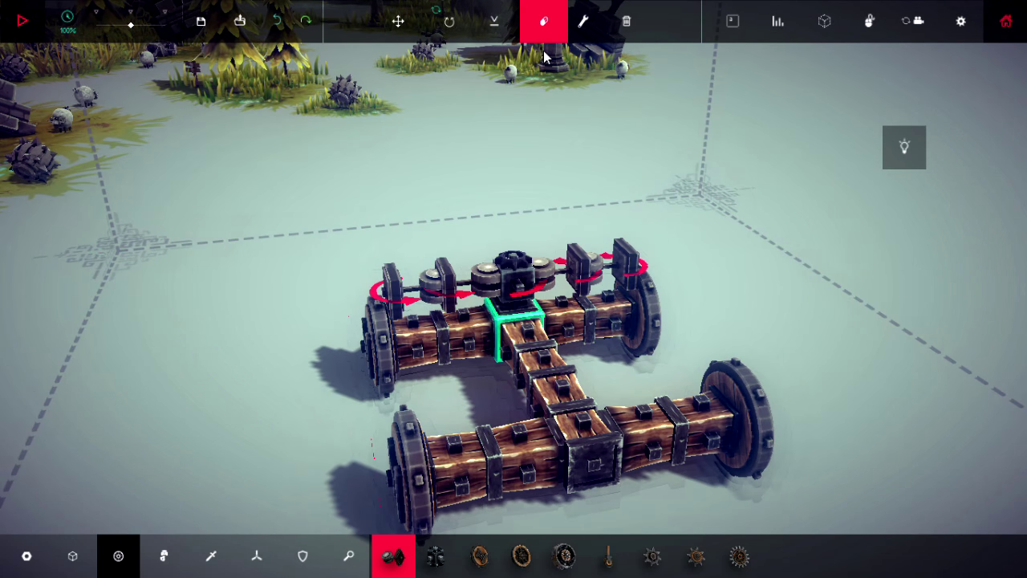
Erase the three hinge parts from the front axle
{"action": "left_click", "coordinate": [520, 281]}
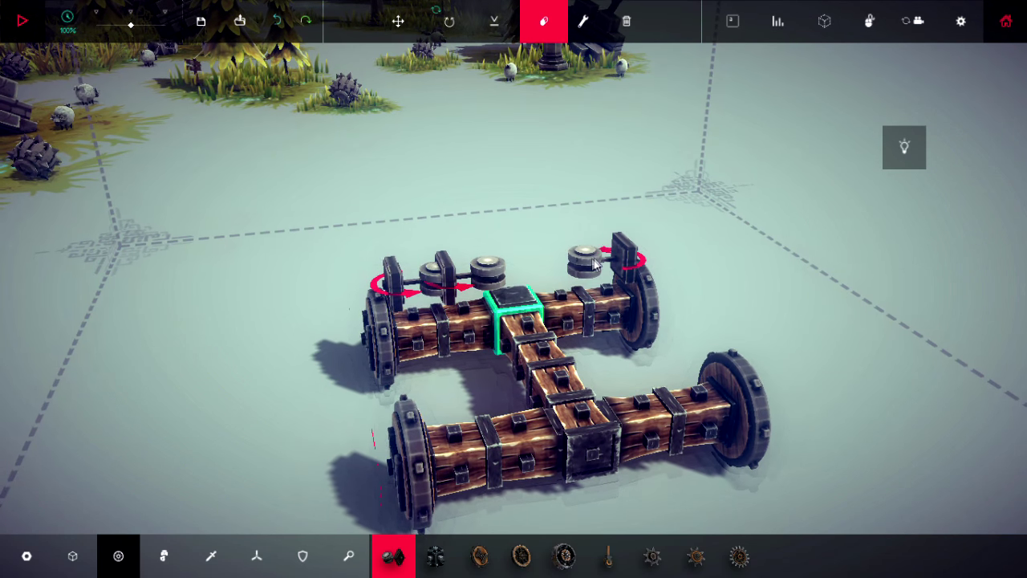
{"action": "left_click", "coordinate": [580, 269]}
{"action": "left_click", "coordinate": [618, 258]}
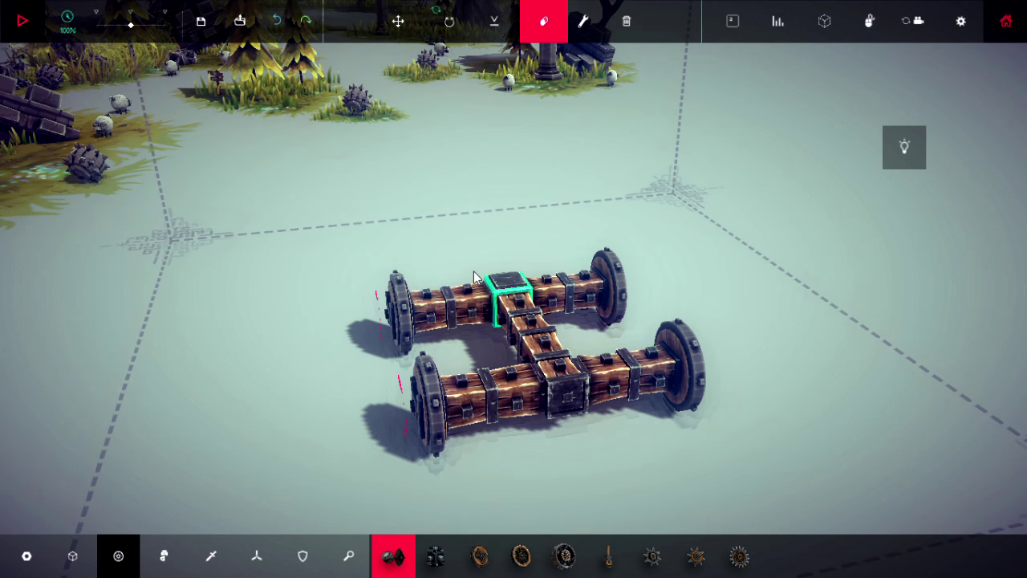
Place a Small Wooden Block on top of the centre joint
{"action": "left_click", "coordinate": [73, 556]}
{"action": "left_click", "coordinate": [395, 556]}
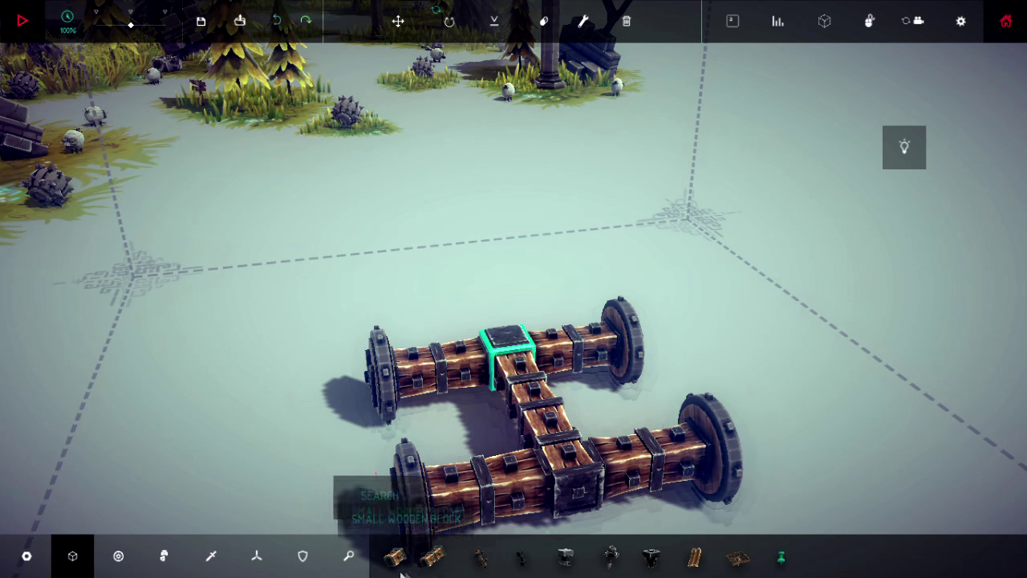
{"action": "left_click", "coordinate": [514, 330]}
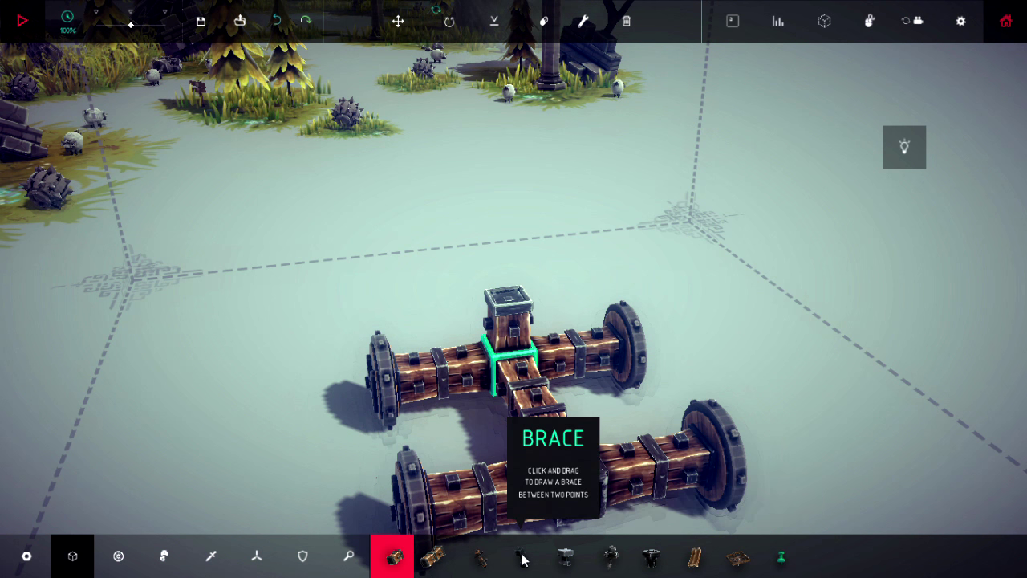
{"action": "left_click", "coordinate": [118, 556]}
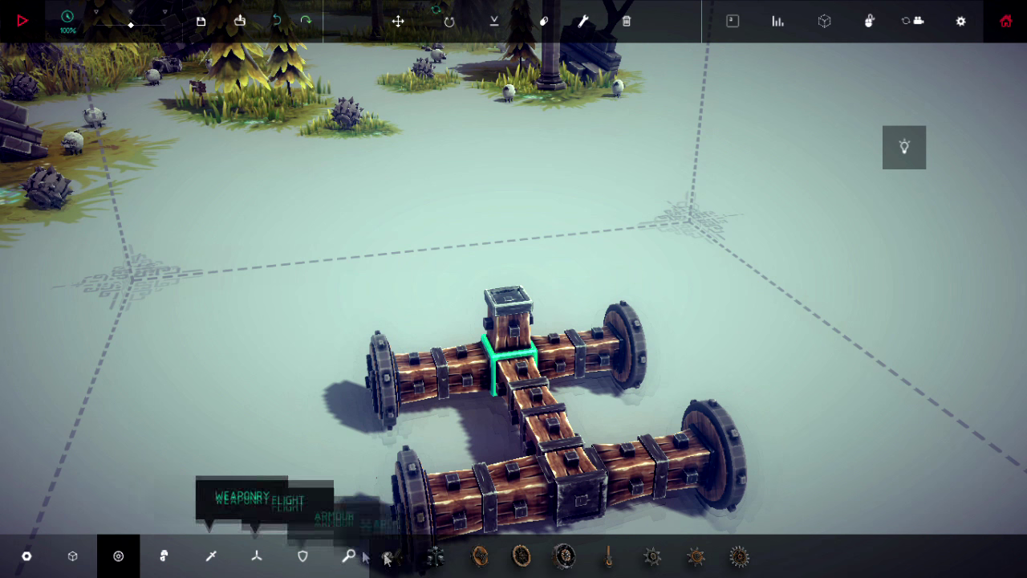
Mount a Steering Hinge on the centre wooden block, add a block on top, and test
{"action": "left_click", "coordinate": [436, 556]}
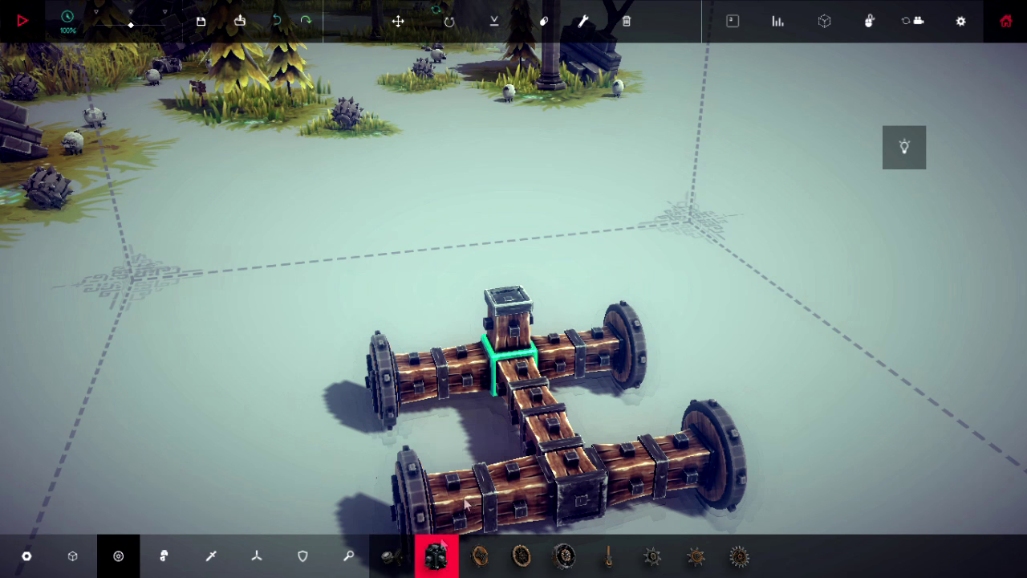
{"action": "left_click", "coordinate": [508, 305]}
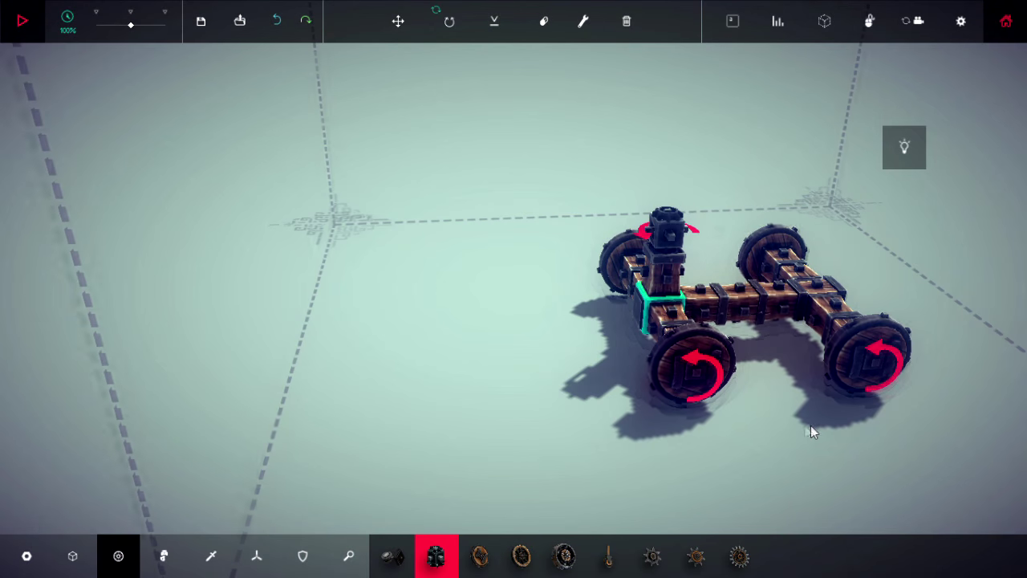
{"action": "left_click_drag", "start_coordinate": [810, 425], "coordinate": [510, 417]}
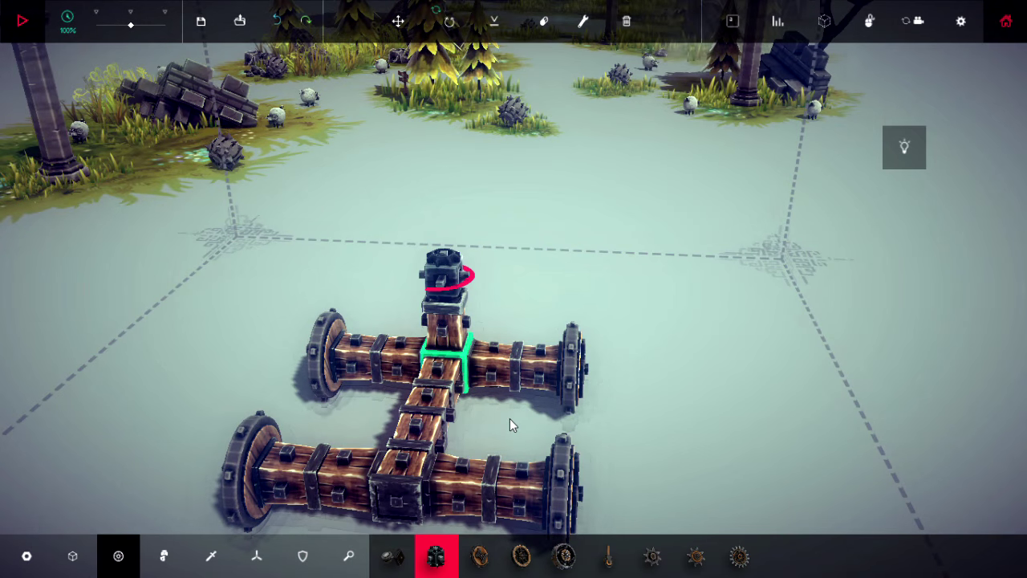
{"action": "key", "text": "ctrl+z"}
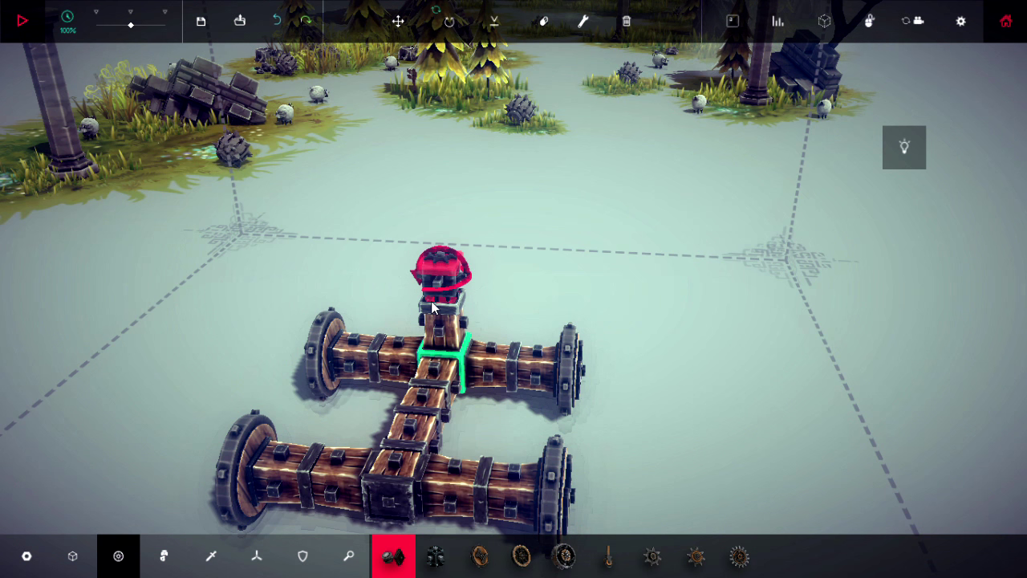
{"action": "left_click", "coordinate": [457, 273]}
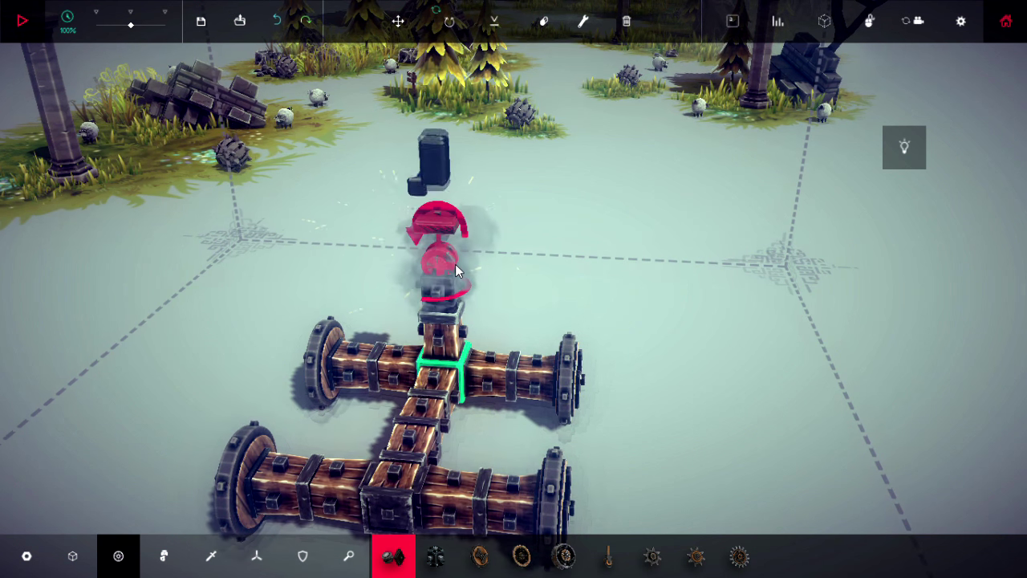
{"action": "key", "text": "space"}
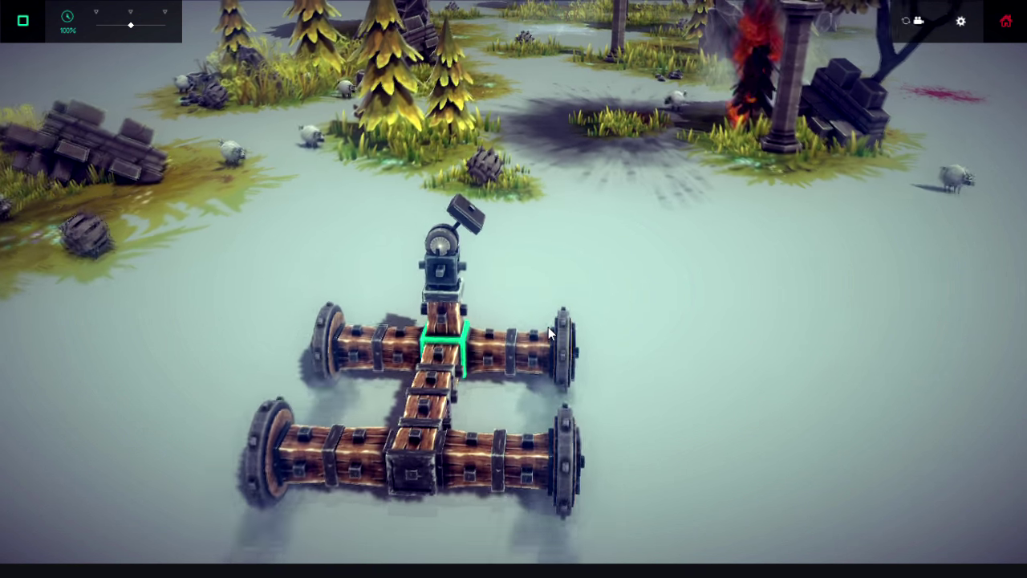
Stop the test, stack two more Steering Hinges on the tower, and test again
{"action": "key", "text": "space"}
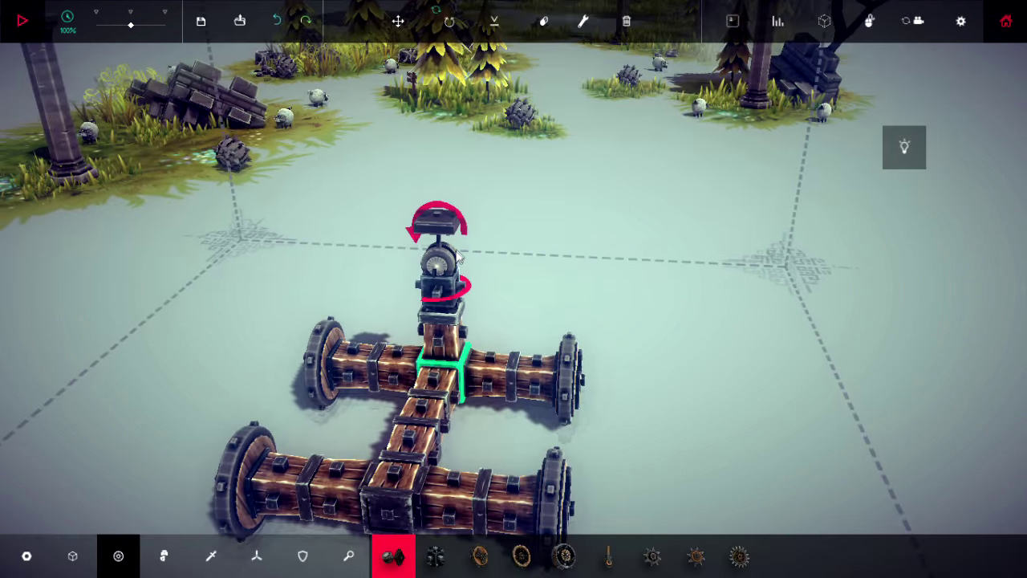
{"action": "left_click", "coordinate": [440, 226]}
{"action": "left_click", "coordinate": [443, 184]}
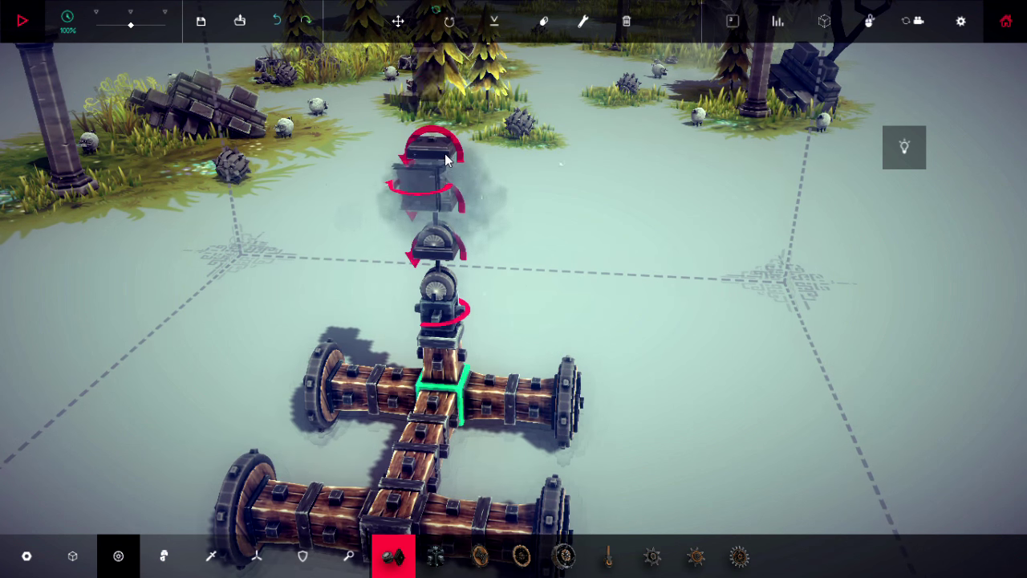
{"action": "key", "text": "space"}
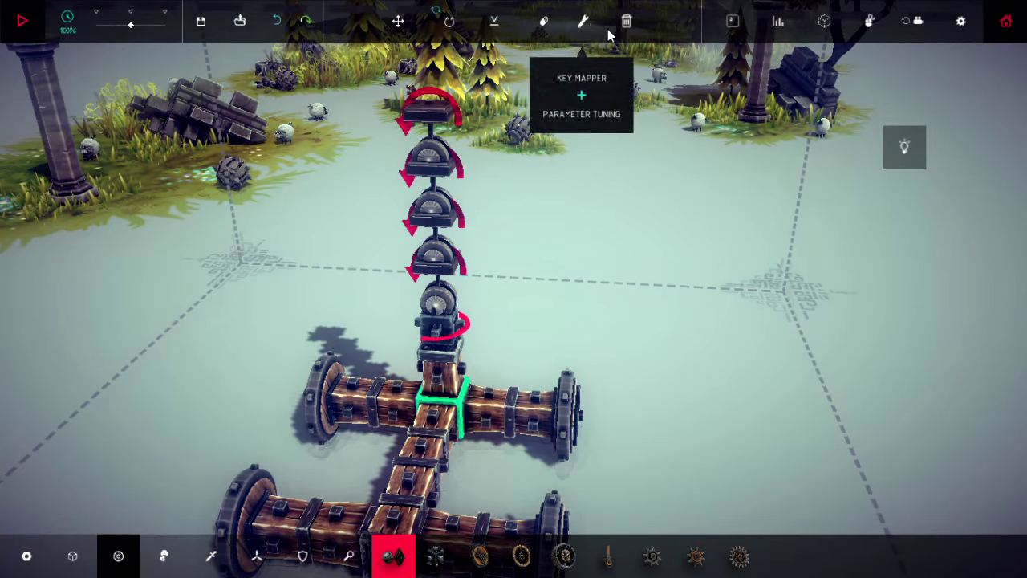
Erase the four stacked hinges and place one Steering Hinge on the centre stack
{"action": "left_click", "coordinate": [433, 112]}
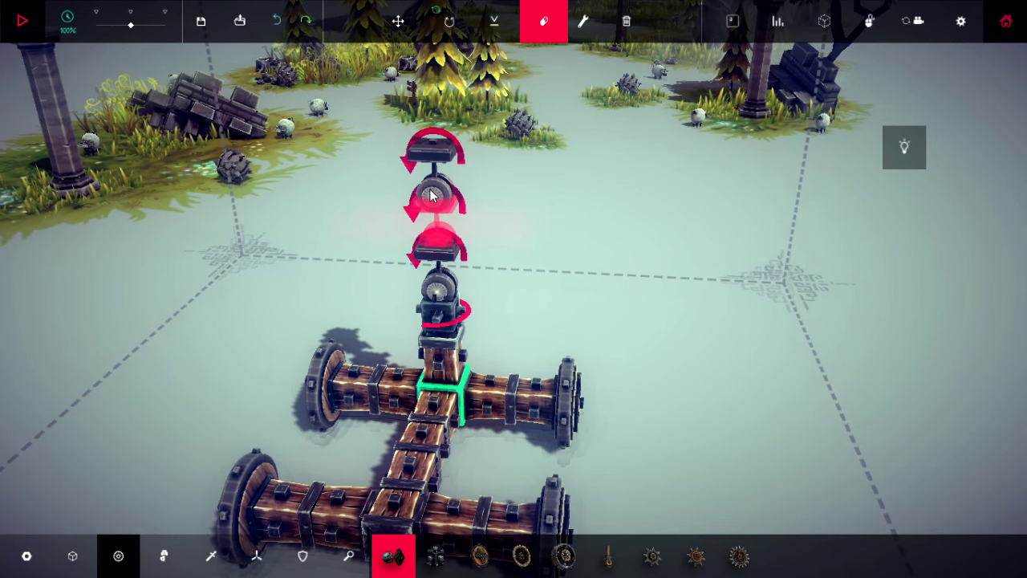
{"action": "left_click", "coordinate": [434, 160]}
{"action": "left_click", "coordinate": [433, 209]}
{"action": "left_click", "coordinate": [435, 241]}
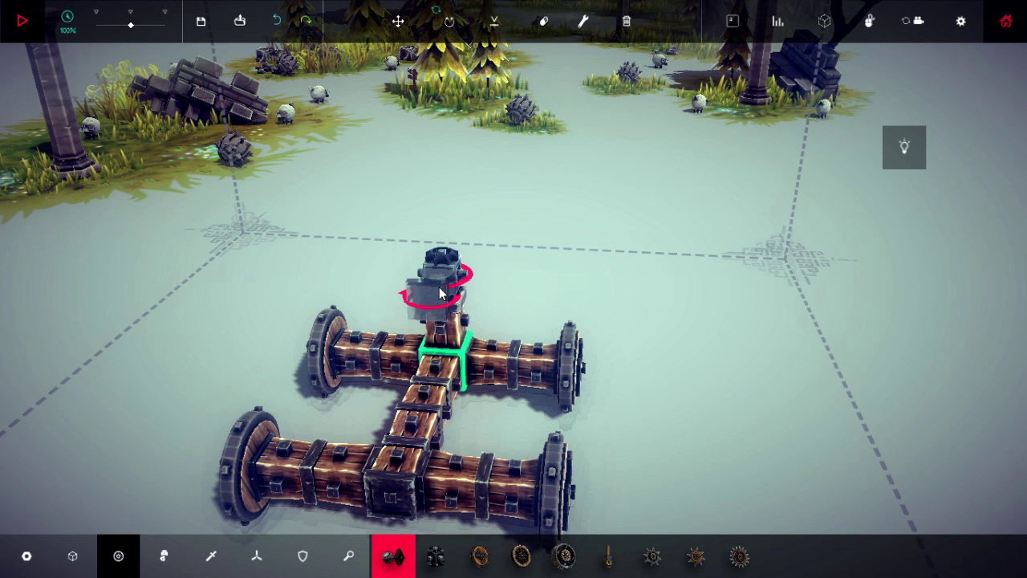
{"action": "left_click", "coordinate": [440, 293]}
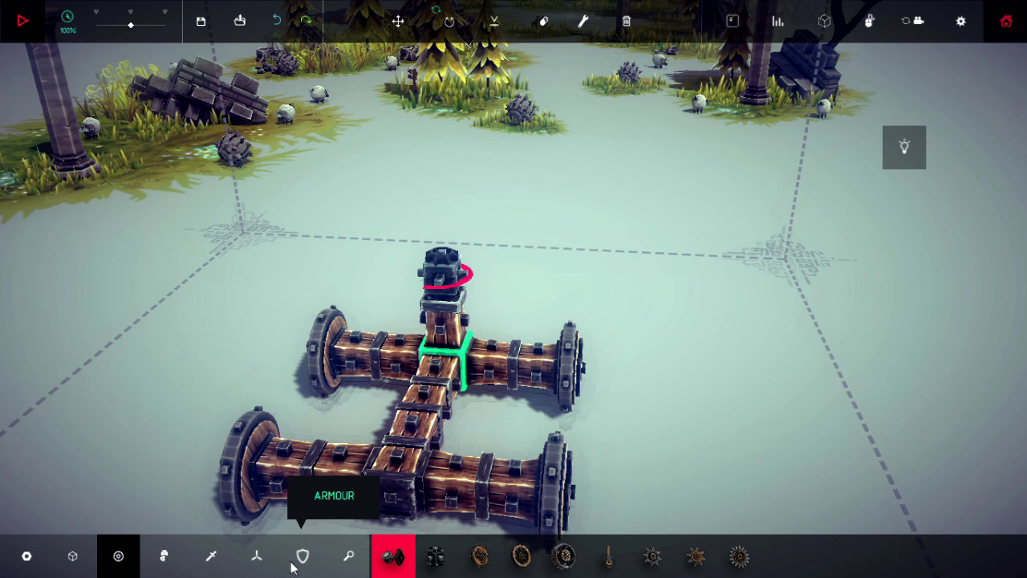
Place two wooden posts on the rear axle, undoing the extra front post
{"action": "left_click", "coordinate": [256, 556]}
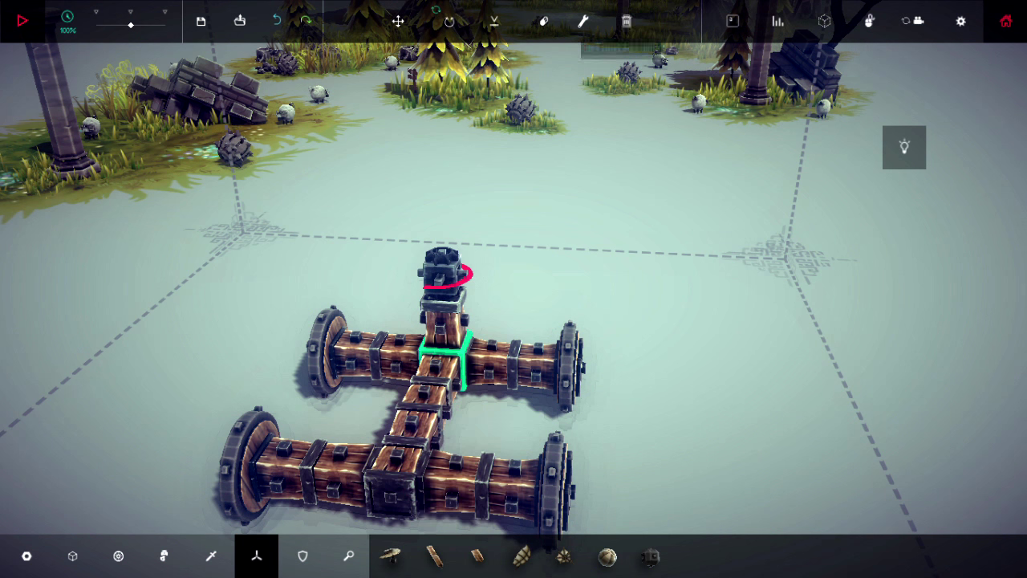
{"action": "left_click", "coordinate": [543, 22]}
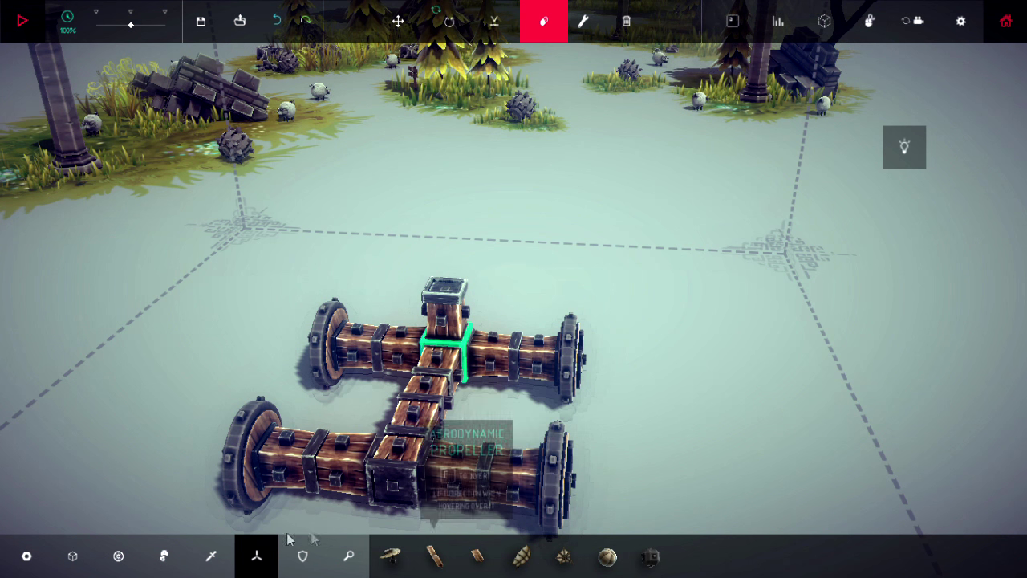
{"action": "left_click", "coordinate": [73, 555]}
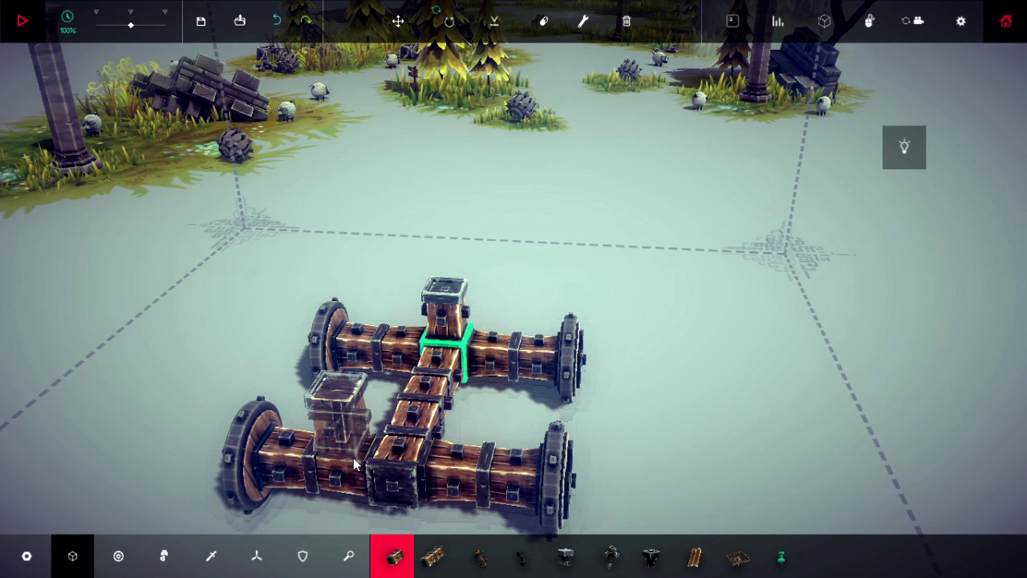
{"action": "left_click", "coordinate": [354, 464]}
{"action": "left_click", "coordinate": [449, 437]}
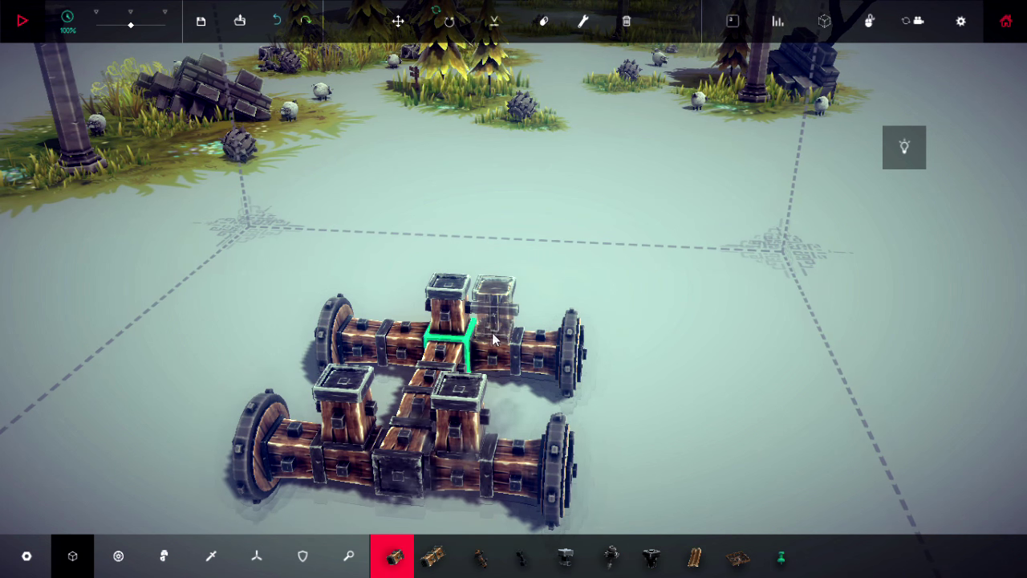
{"action": "left_click", "coordinate": [495, 341]}
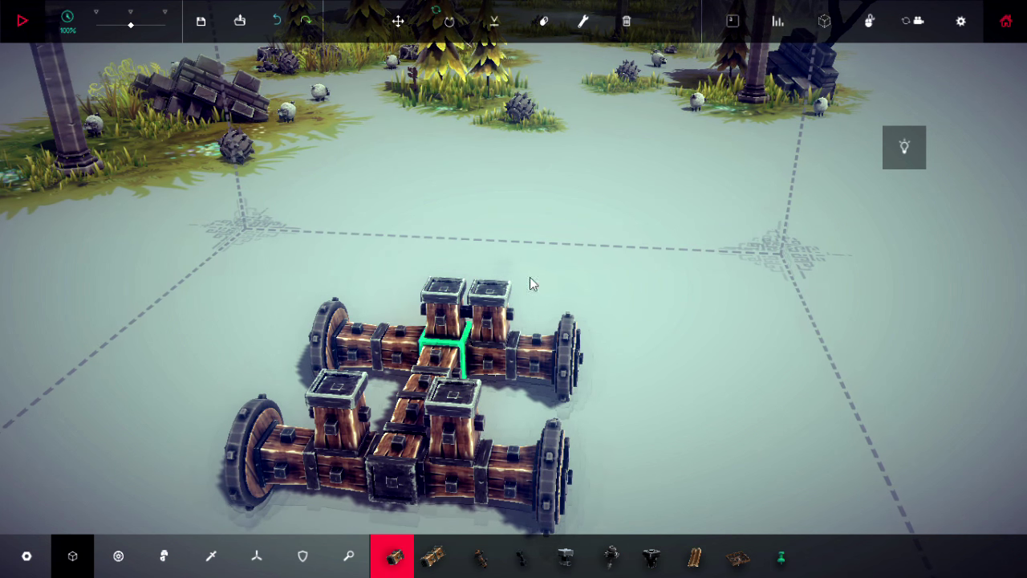
{"action": "key", "text": "ctrl+z"}
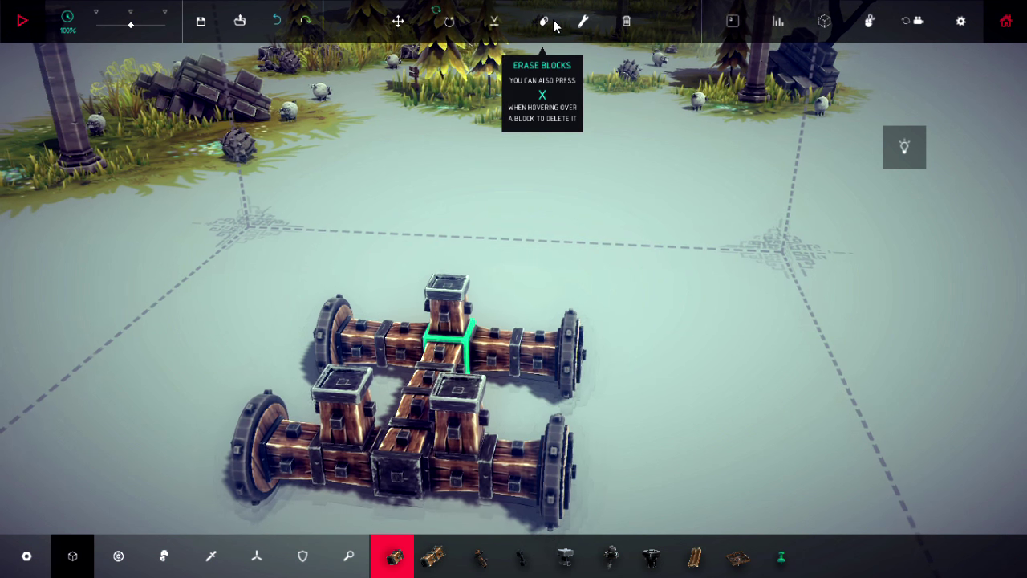
Pick the long wooden log from the Flight parts, undo once, and start a test run
{"action": "left_click", "coordinate": [256, 556]}
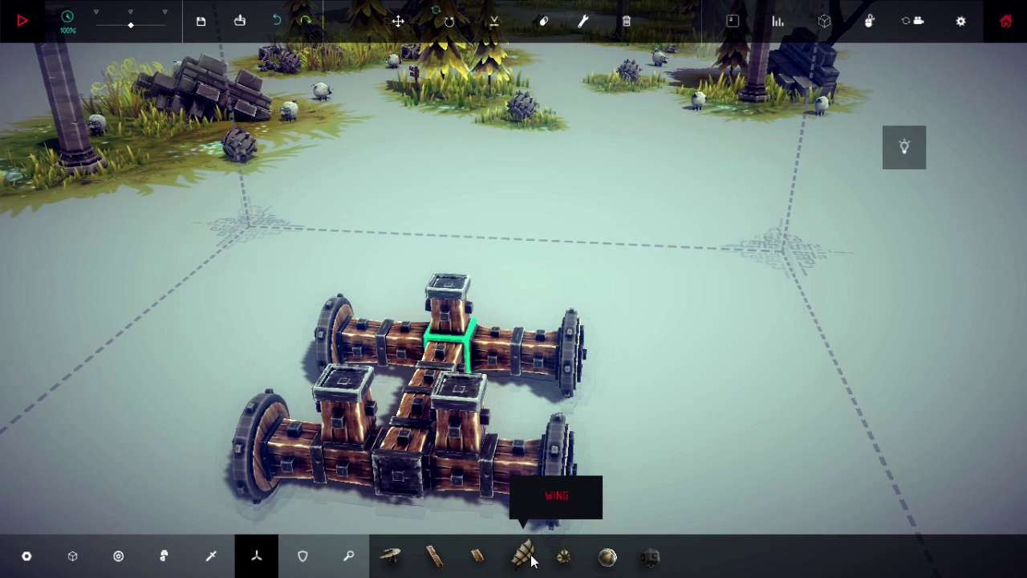
{"action": "left_click", "coordinate": [478, 556]}
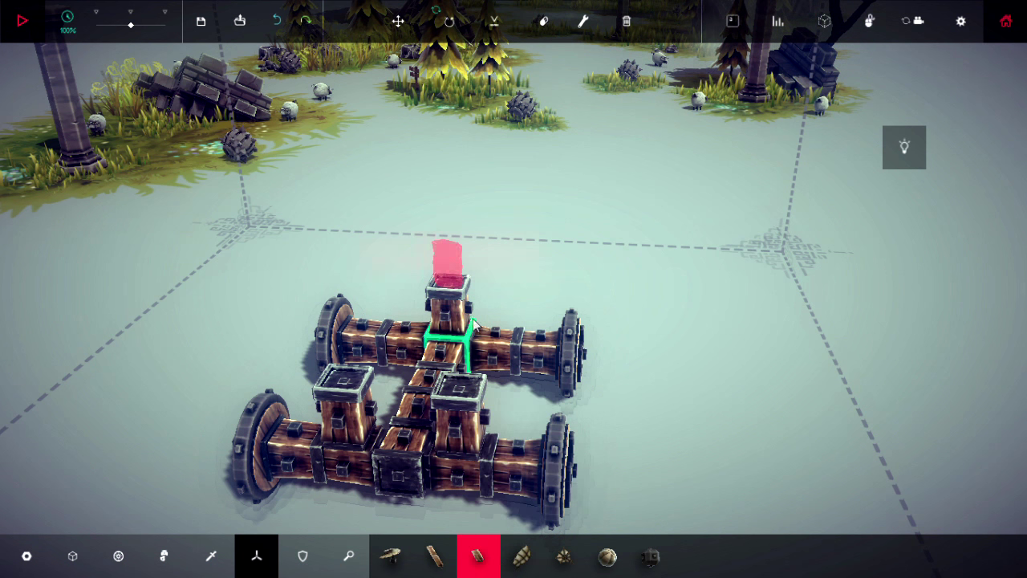
{"action": "key", "text": "ctrl+z"}
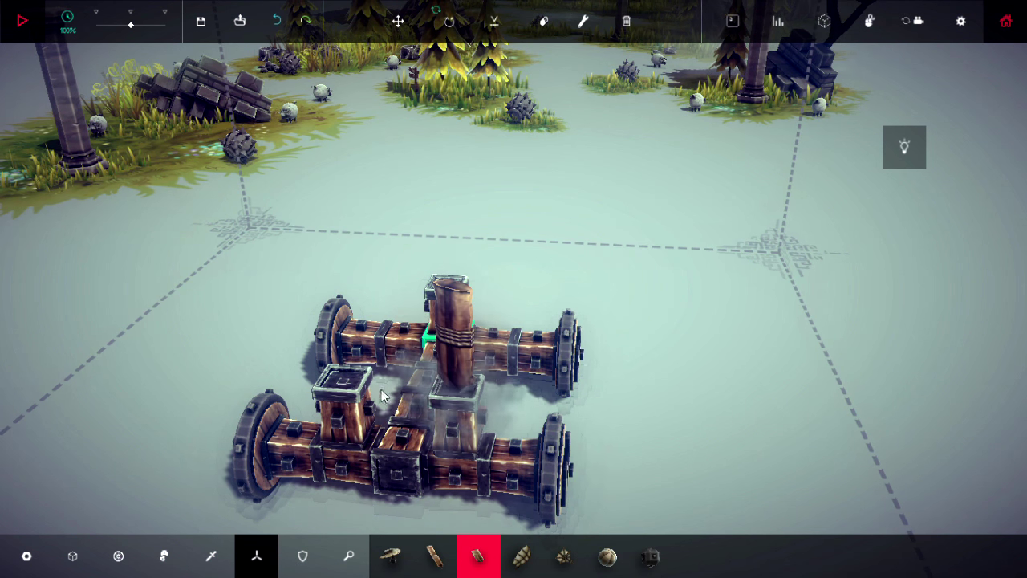
{"action": "key", "text": "space"}
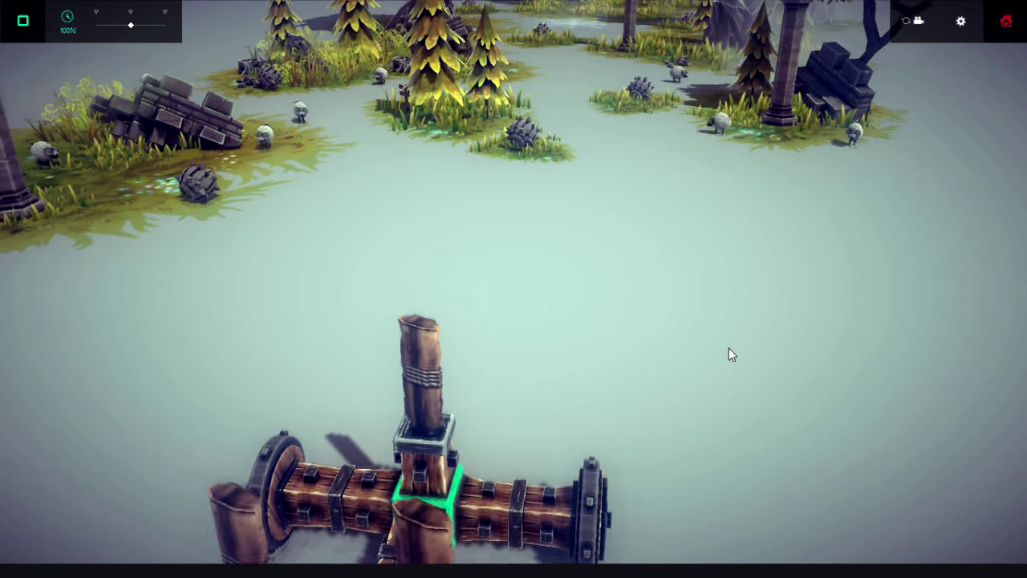
End the test run and delete the centre log in build mode
{"action": "key", "text": "space"}
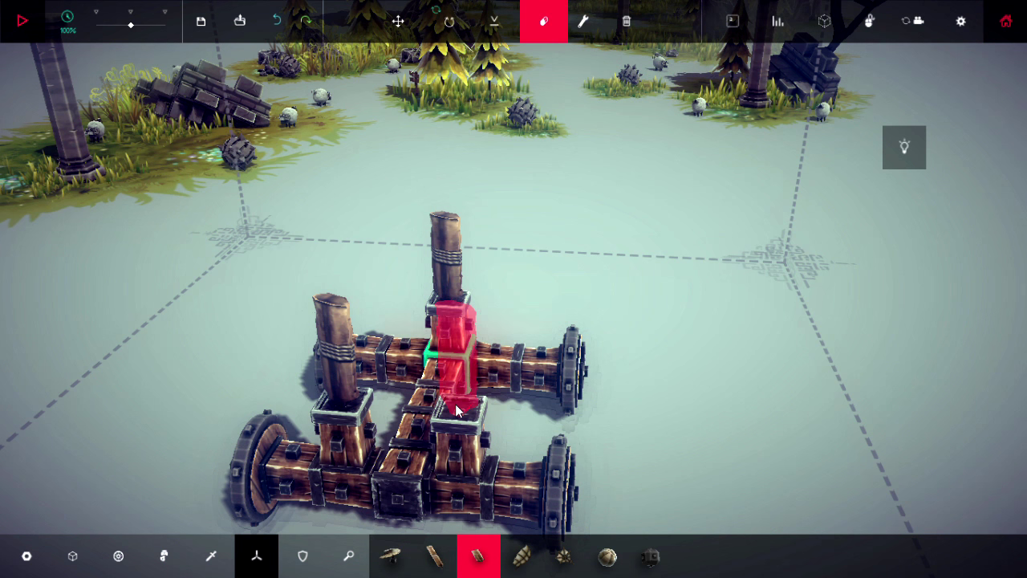
{"action": "left_click", "coordinate": [455, 409]}
{"action": "left_click", "coordinate": [347, 395]}
{"action": "left_click", "coordinate": [435, 555]}
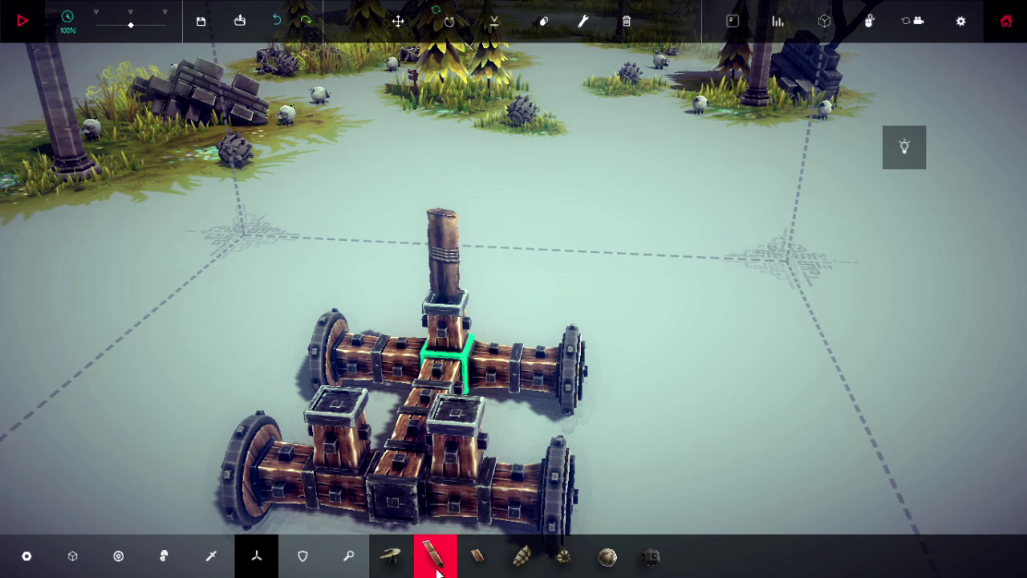
{"action": "key", "text": "ctrl+z"}
{"action": "key", "text": "ctrl+z"}
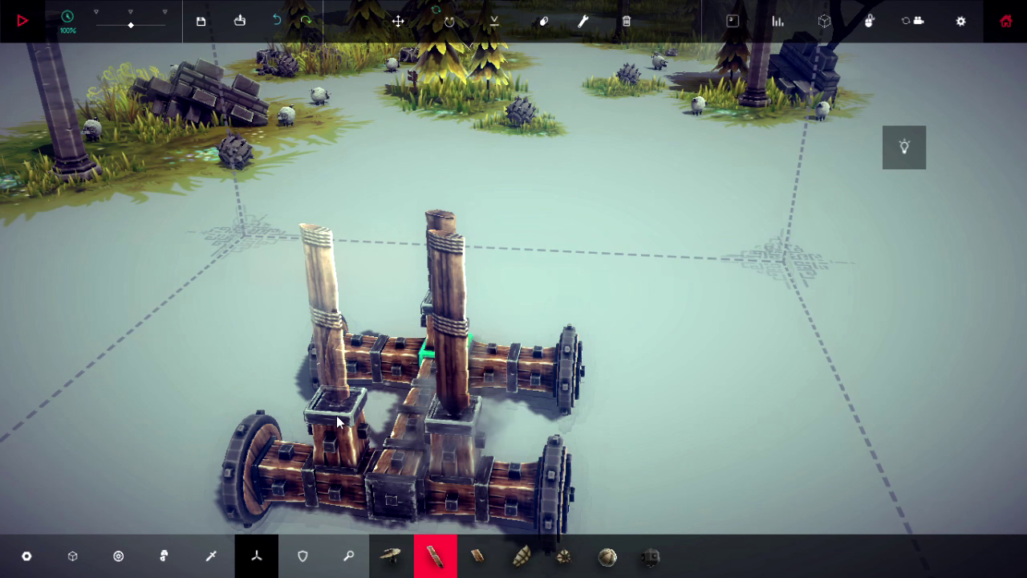
{"action": "key", "text": "ctrl+z"}
{"action": "key", "text": "ctrl+z"}
{"action": "key", "text": "space"}
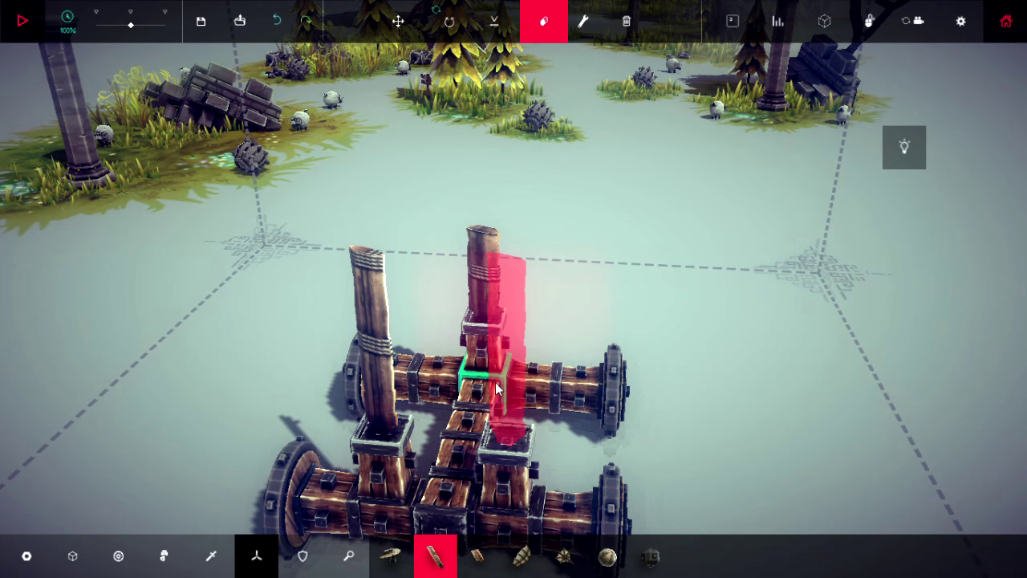
Erase the tall logs on the left, front and top, keeping the short capped posts
{"action": "left_click", "coordinate": [367, 387]}
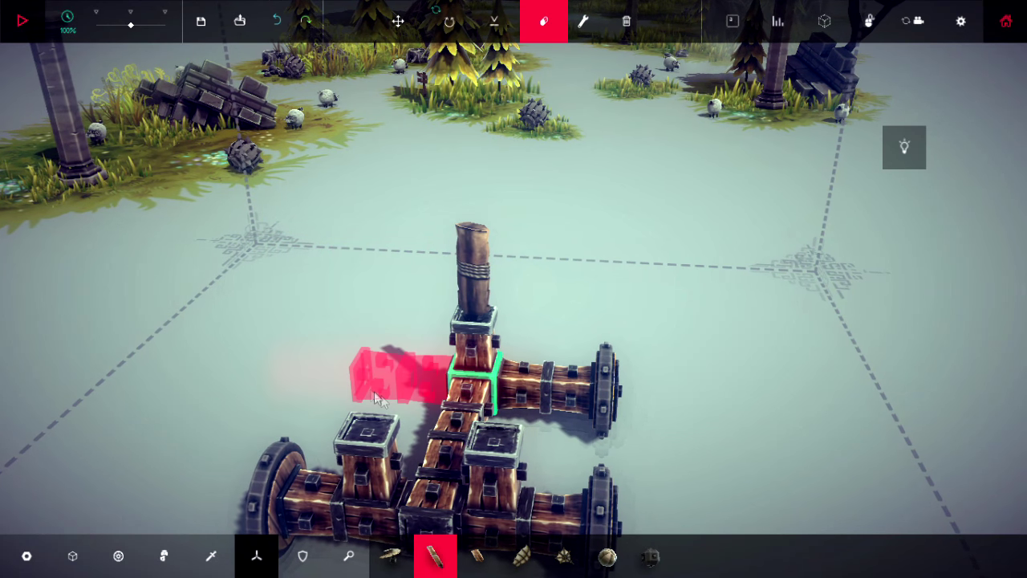
{"action": "left_click", "coordinate": [536, 383]}
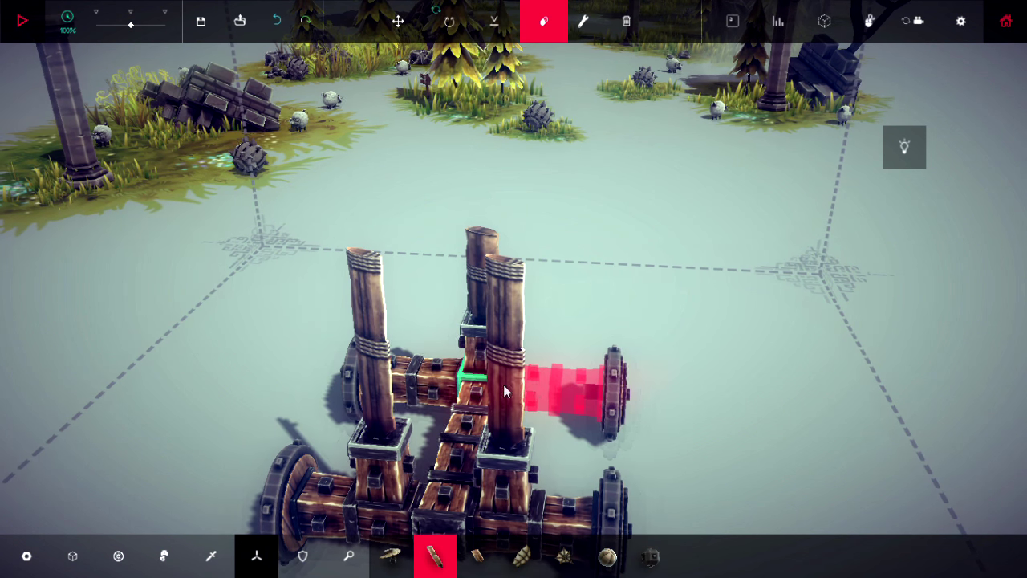
{"action": "left_click", "coordinate": [503, 366]}
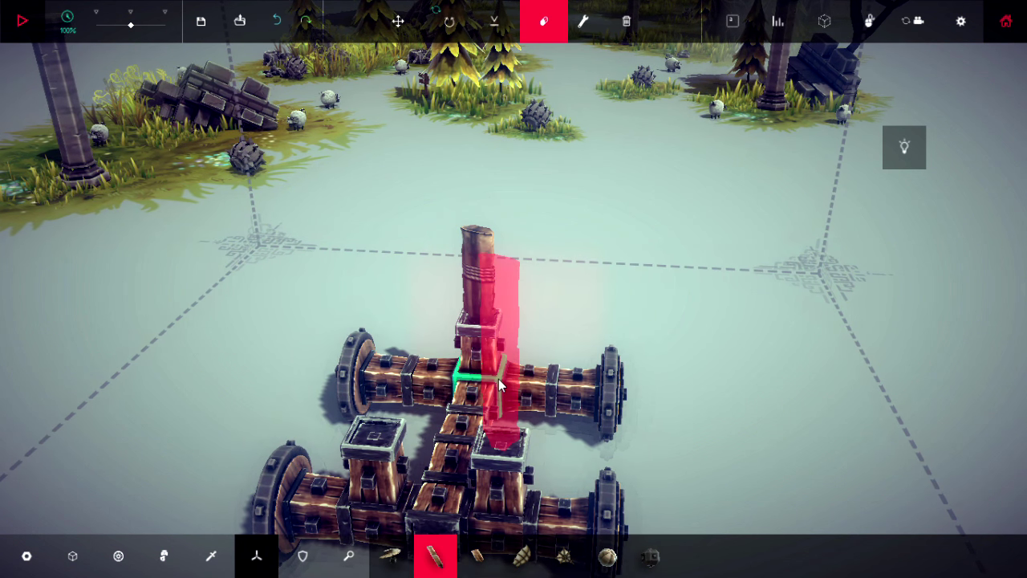
{"action": "left_click", "coordinate": [488, 275]}
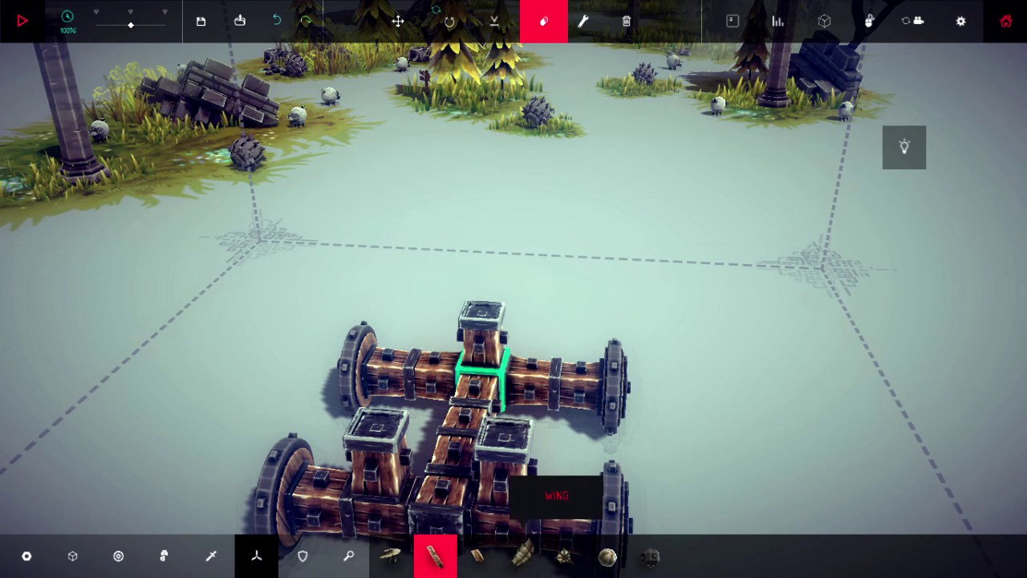
Mount Flying Block rotors on all three wooden posts and start a test run
{"action": "left_click", "coordinate": [391, 557]}
{"action": "left_click", "coordinate": [484, 315]}
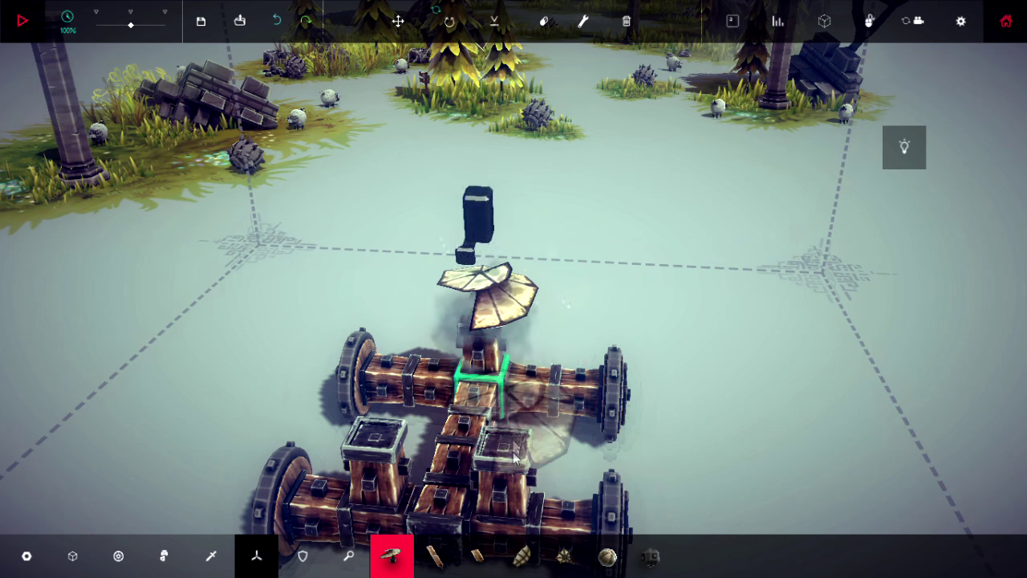
{"action": "left_click", "coordinate": [501, 440]}
{"action": "left_click", "coordinate": [377, 446]}
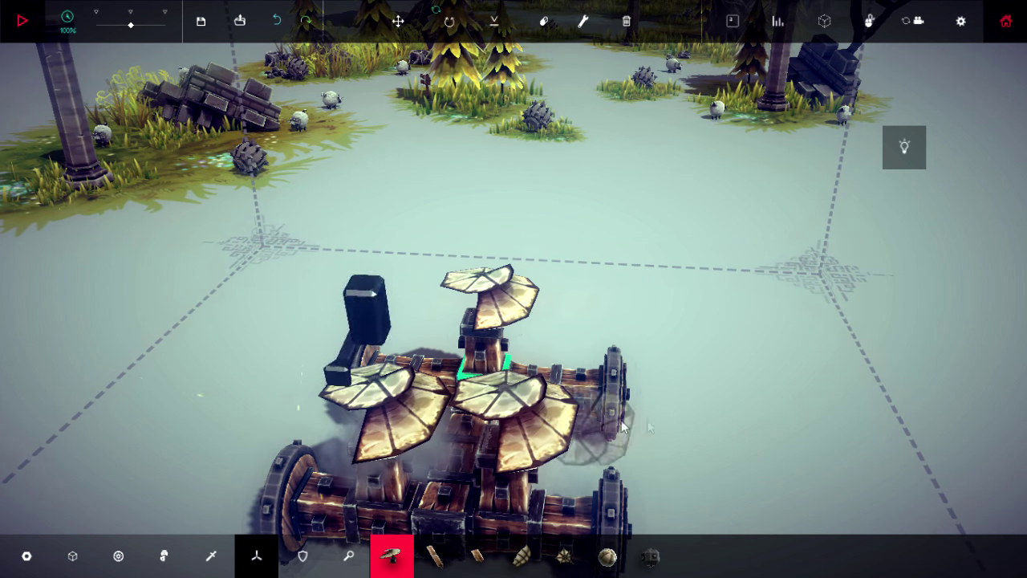
{"action": "key", "text": "space"}
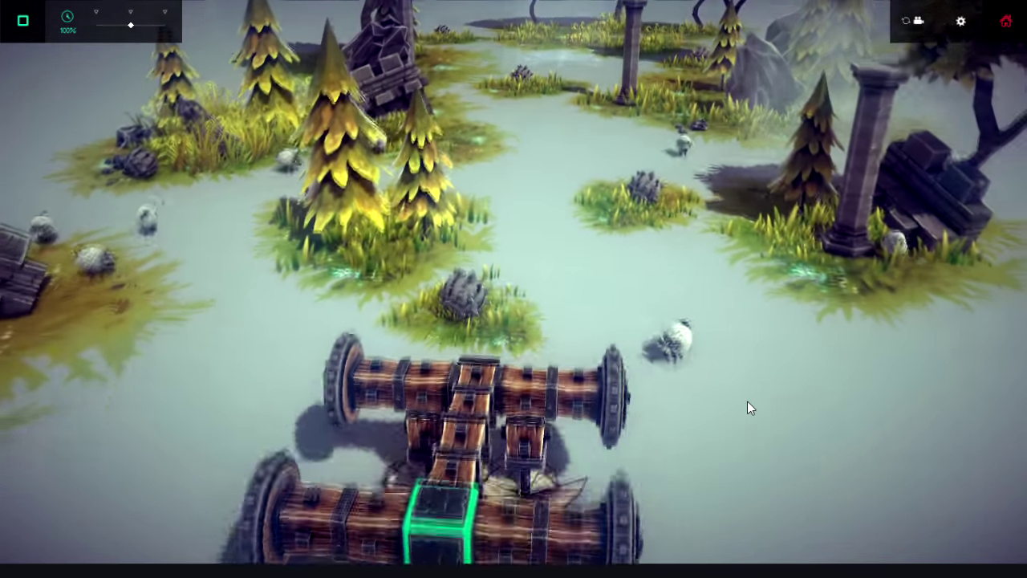
Restart the simulation, watch the cart blow apart, then stop and reset it
{"action": "key", "text": "space"}
{"action": "key", "text": "space"}
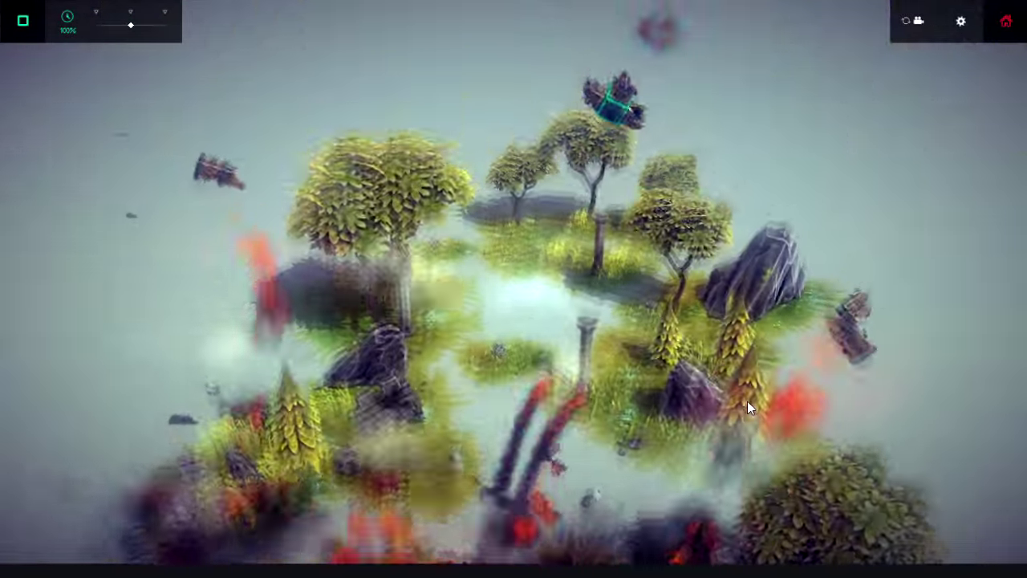
{"action": "key", "text": "space"}
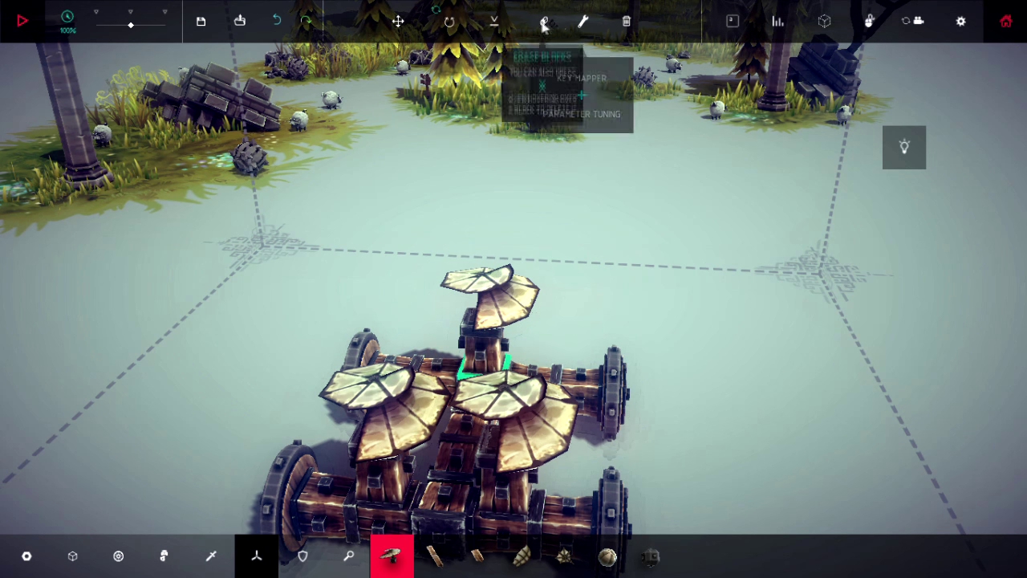
Swap the top rotor for two rear flying blocks, then run a brief test
{"action": "left_click", "coordinate": [487, 358]}
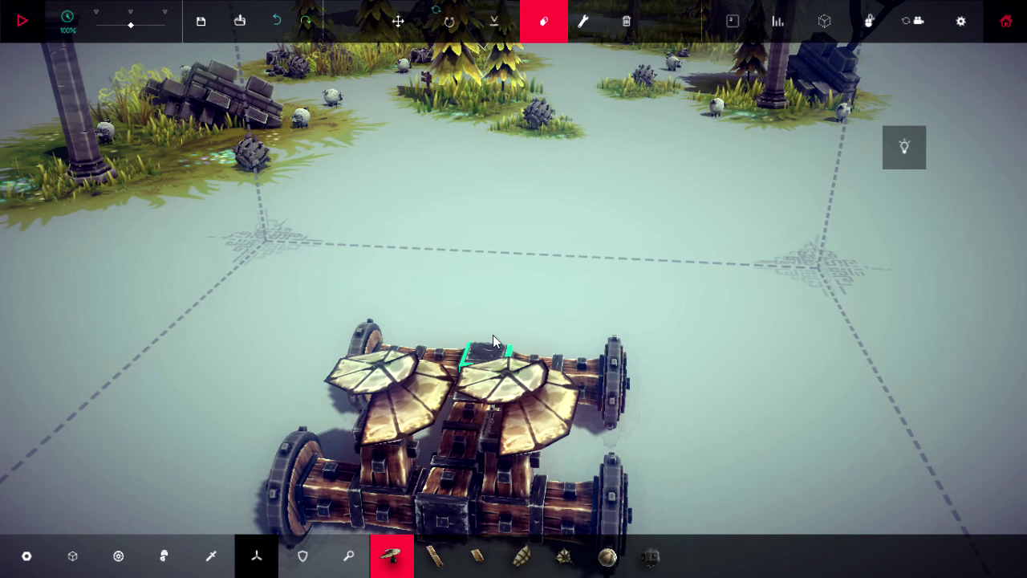
{"action": "left_click", "coordinate": [73, 555]}
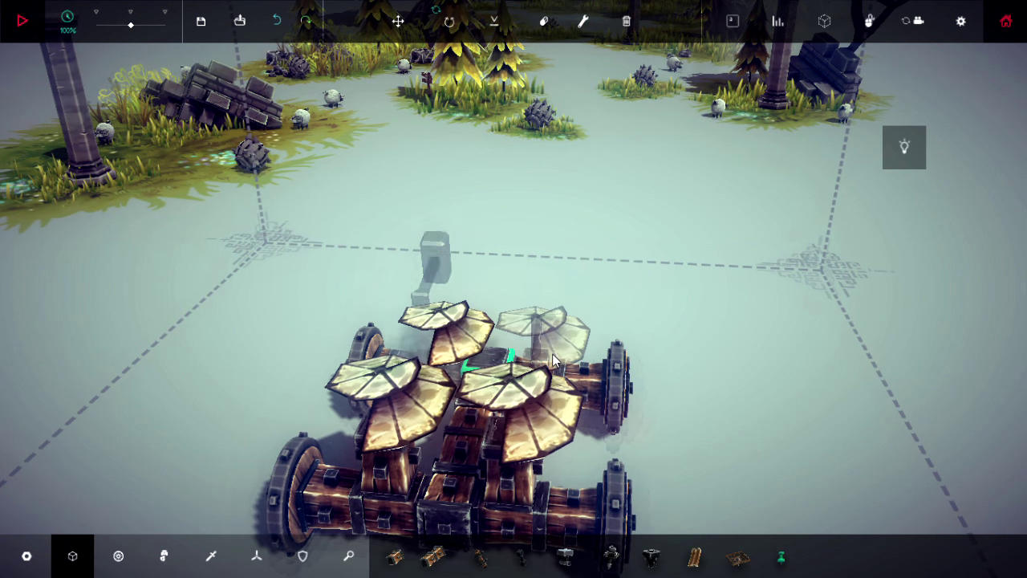
{"action": "left_click", "coordinate": [439, 358]}
{"action": "left_click", "coordinate": [522, 353]}
{"action": "key", "text": "space"}
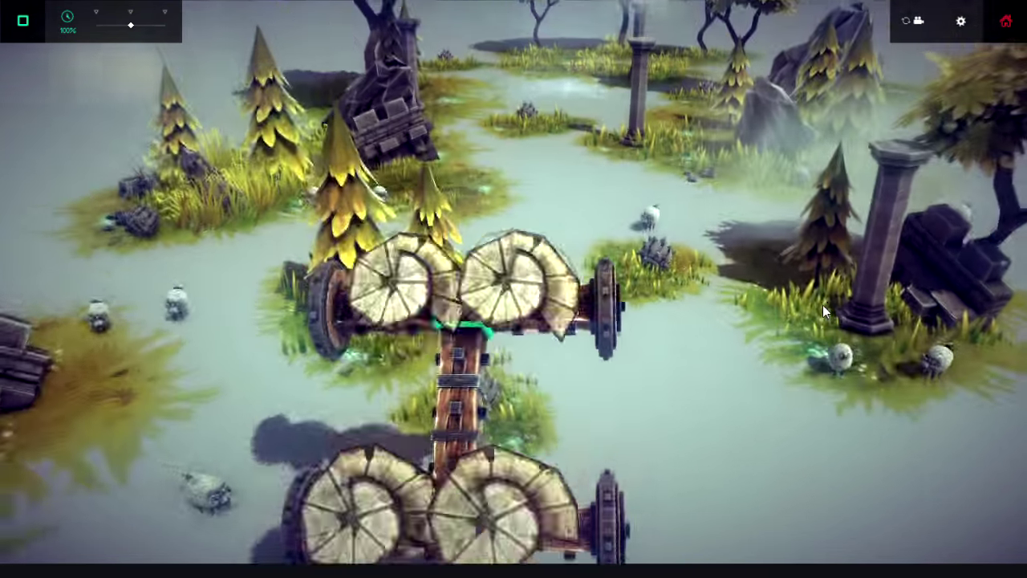
{"action": "key", "text": "space"}
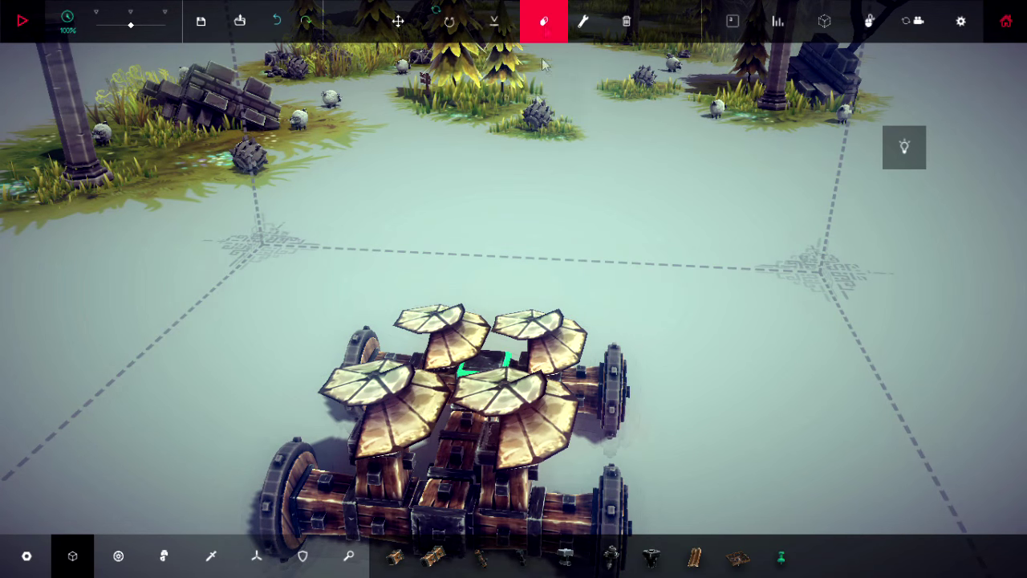
Erase the existing rotors and a block from the cart
{"action": "left_click", "coordinate": [394, 474]}
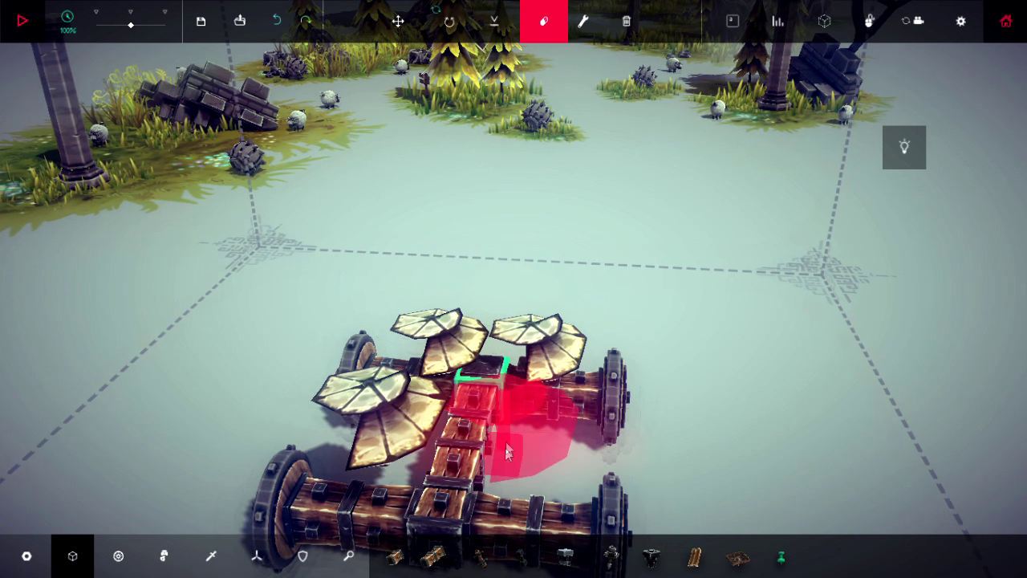
{"action": "left_click", "coordinate": [390, 404]}
{"action": "left_click", "coordinate": [401, 378]}
{"action": "left_click", "coordinate": [449, 337]}
{"action": "left_click", "coordinate": [546, 338]}
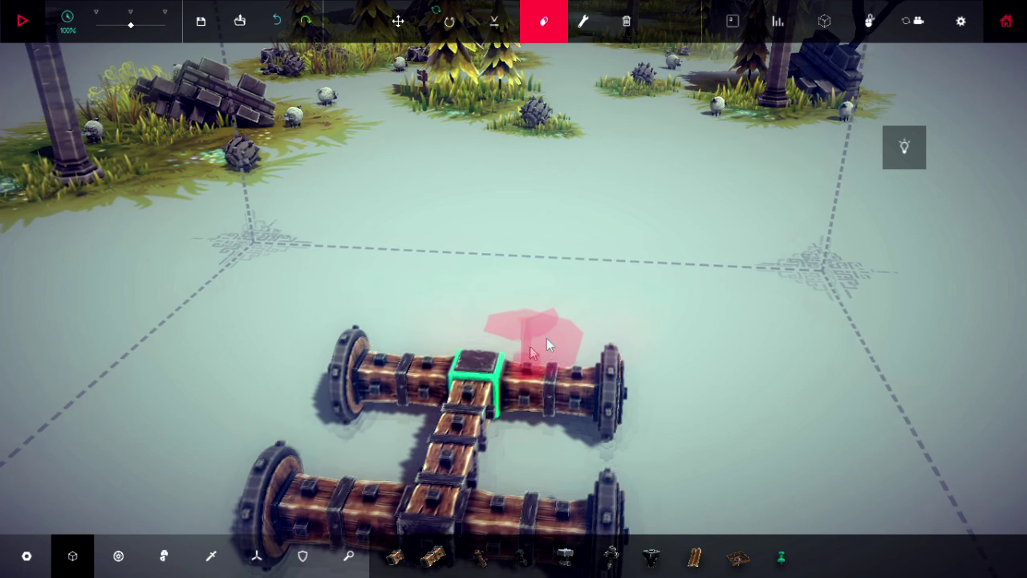
Place two Small Wooden Blocks on either side of the core
{"action": "left_click", "coordinate": [387, 564]}
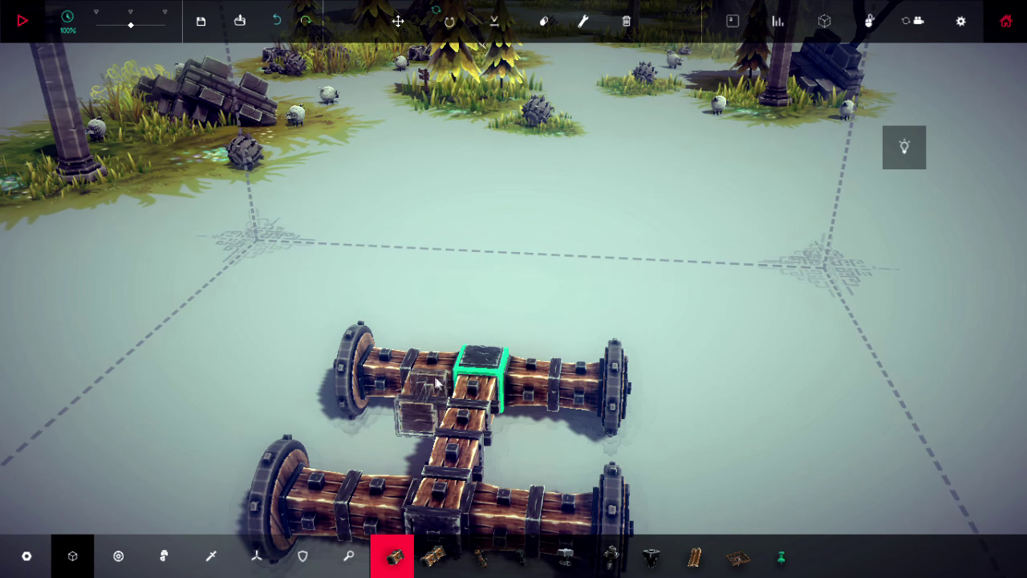
{"action": "left_click", "coordinate": [431, 365]}
{"action": "left_click", "coordinate": [529, 369]}
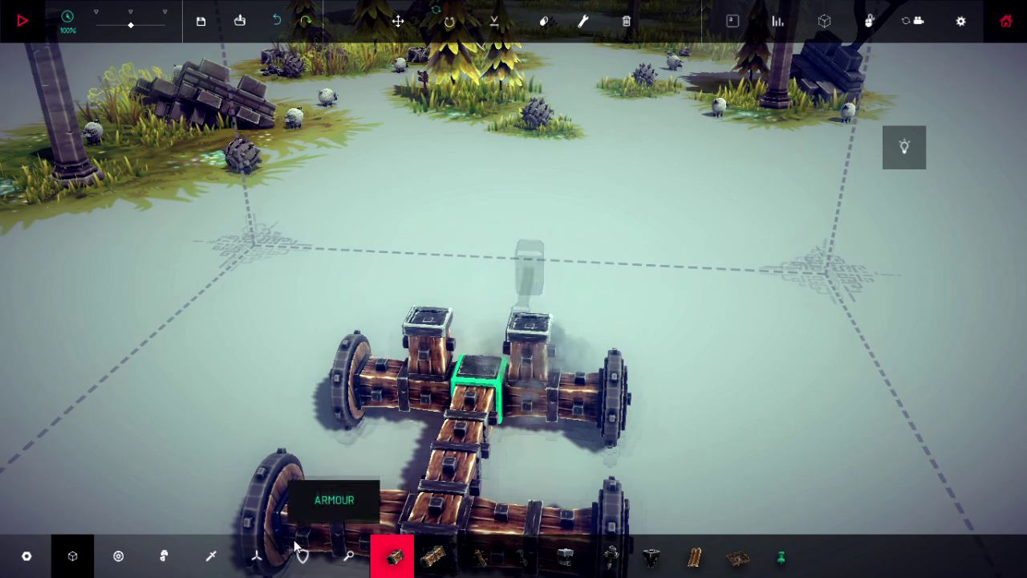
Mount four Flying Block rotors on the wooden blocks and launch a test flight
{"action": "left_click", "coordinate": [258, 558]}
{"action": "left_click", "coordinate": [403, 564]}
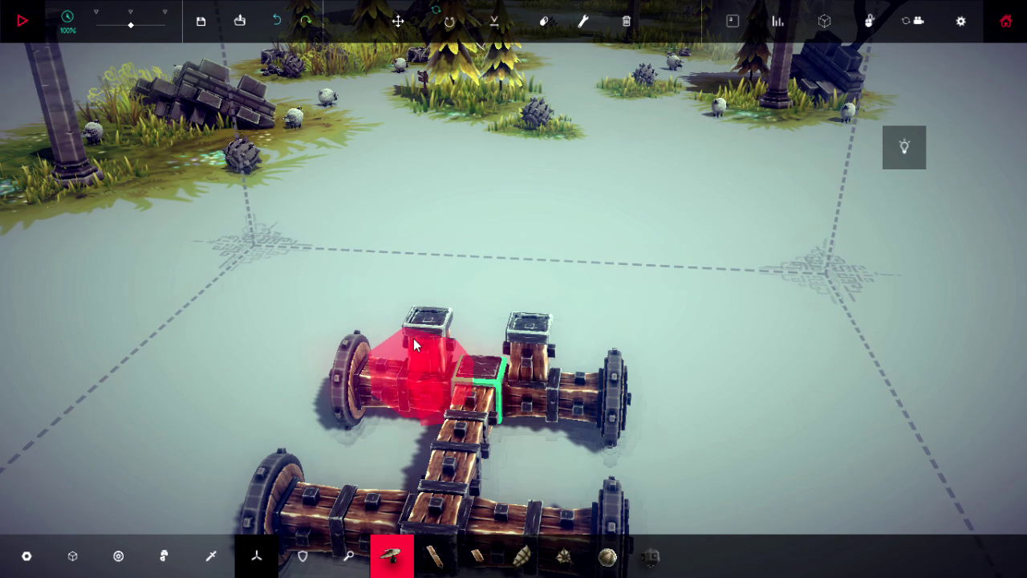
{"action": "left_click", "coordinate": [430, 329]}
{"action": "left_click", "coordinate": [531, 333]}
{"action": "scroll", "coordinate": [538, 335], "scroll_direction": "down", "scroll_amount": 3}
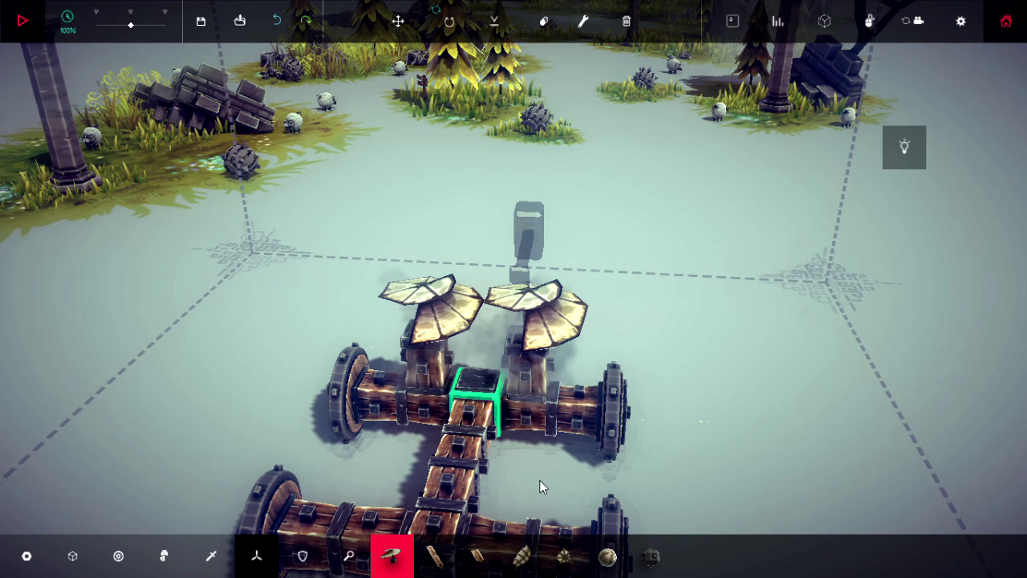
{"action": "scroll", "coordinate": [542, 458], "scroll_direction": "up", "scroll_amount": 3}
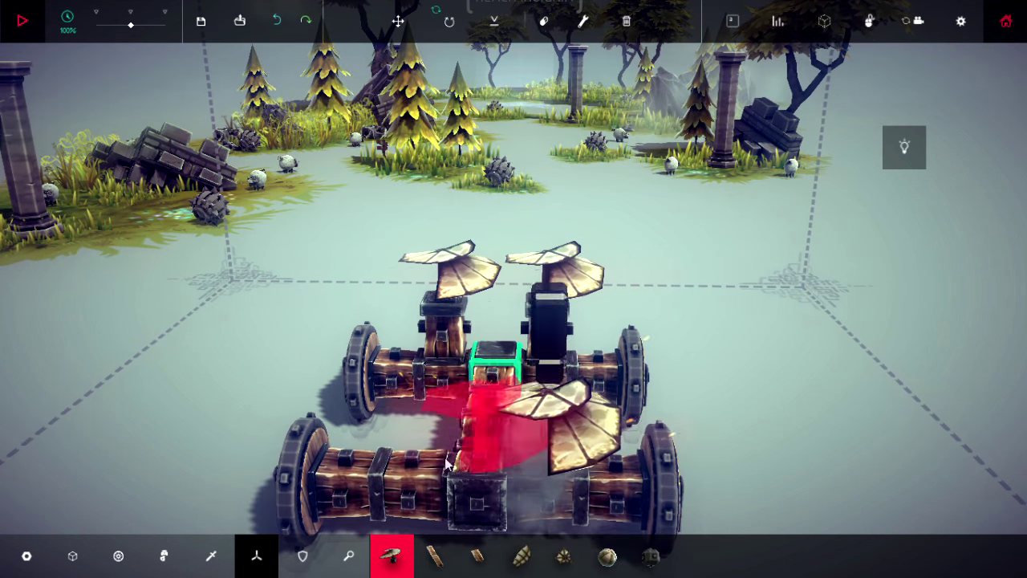
{"action": "left_click", "coordinate": [553, 460]}
{"action": "left_click", "coordinate": [449, 449]}
{"action": "key", "text": "space"}
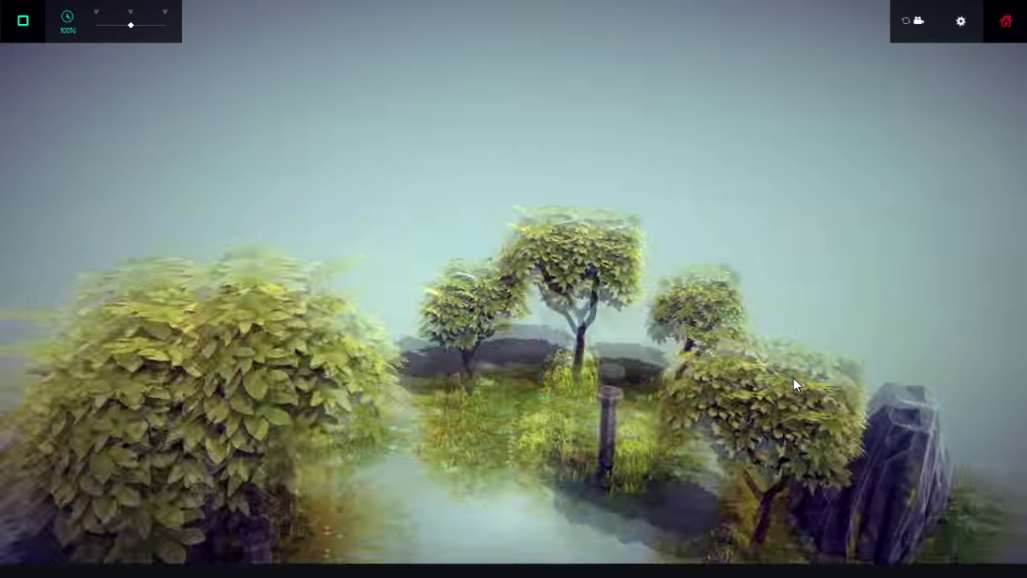
Run three more test flights of the four-rotor cart, then stop and reset it
{"action": "key", "text": "space"}
{"action": "key", "text": "space"}
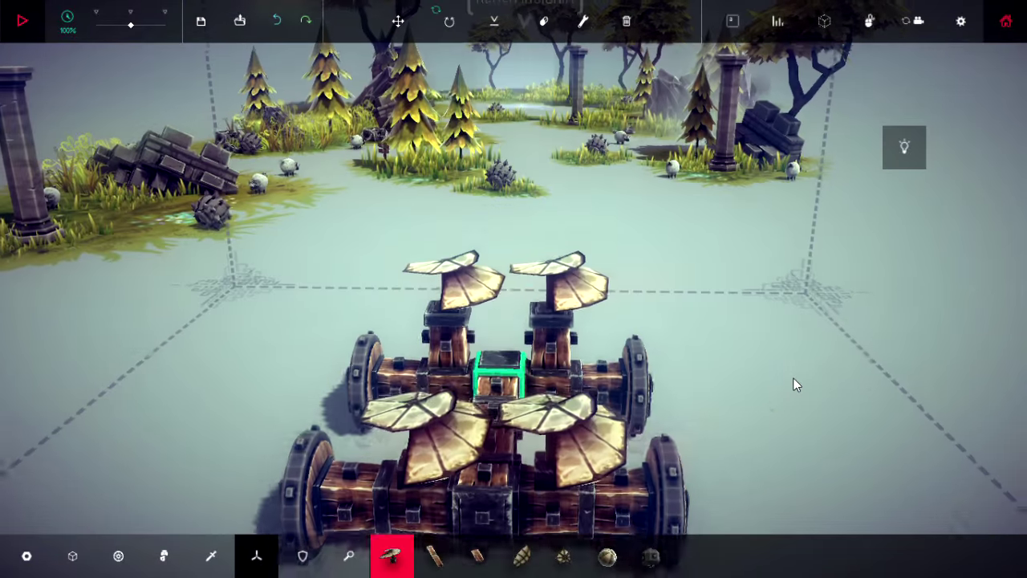
{"action": "key", "text": "space"}
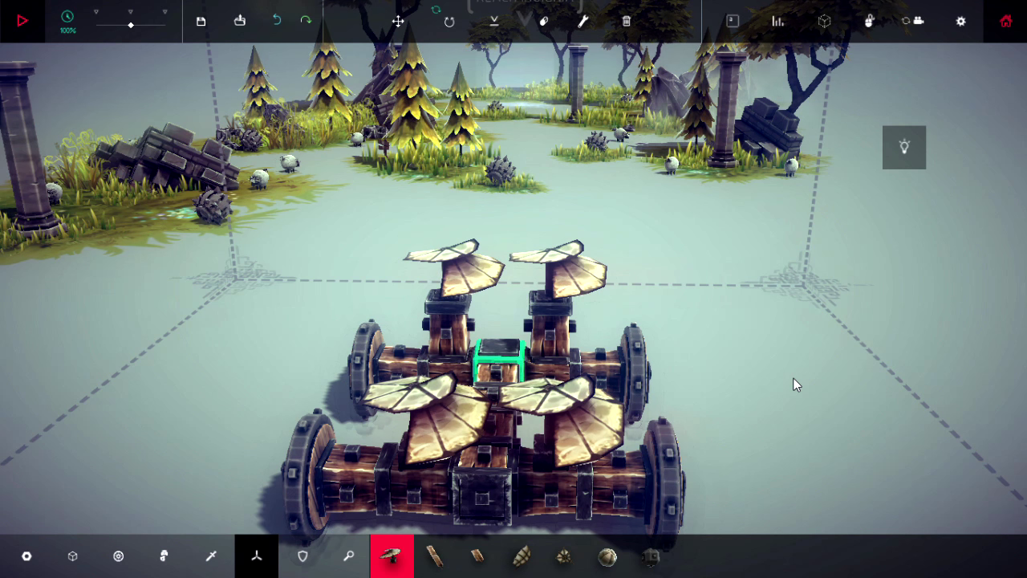
{"action": "key", "text": "space"}
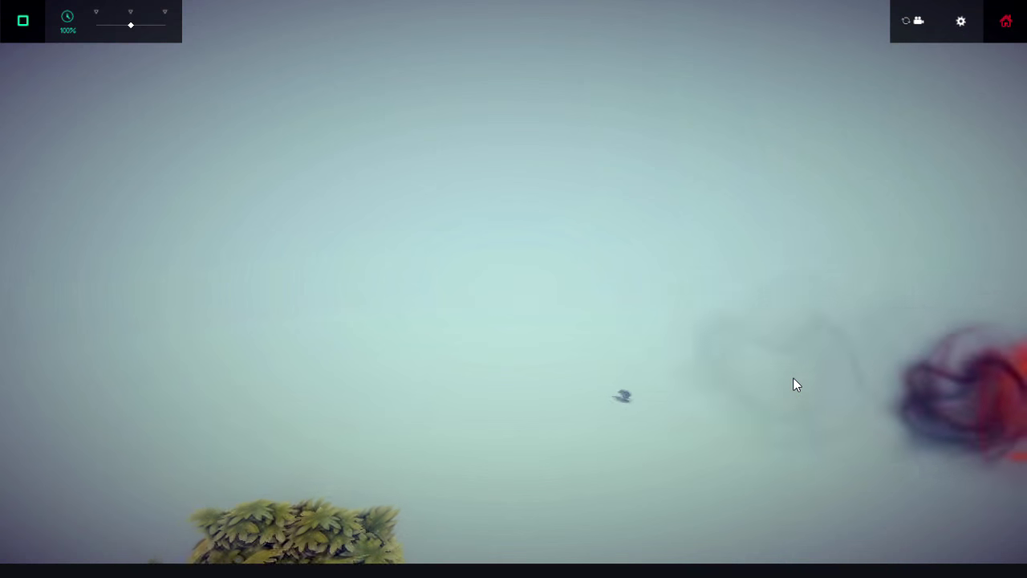
{"action": "key", "text": "space"}
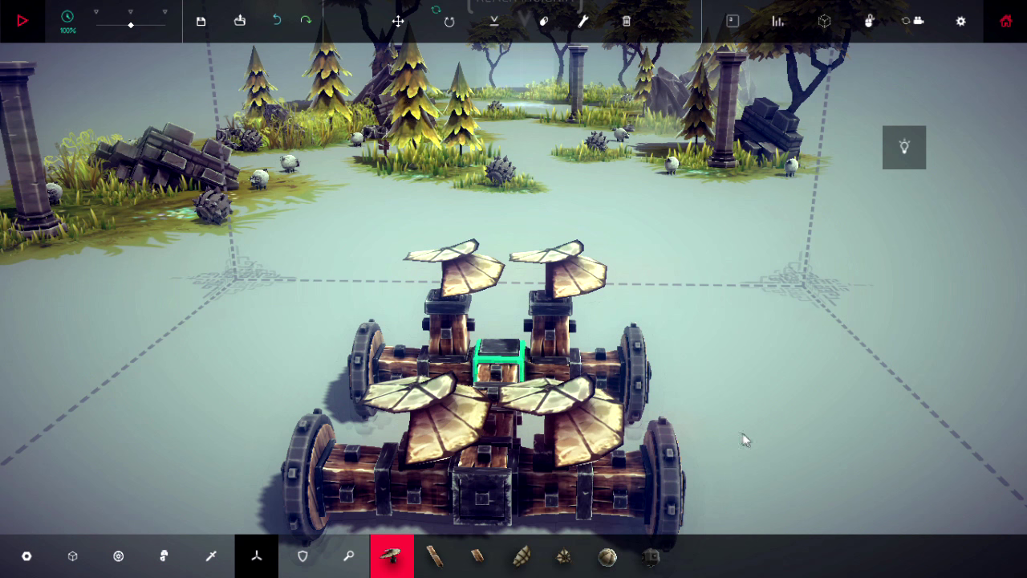
{"action": "scroll", "coordinate": [744, 437], "scroll_direction": "down", "scroll_amount": 3}
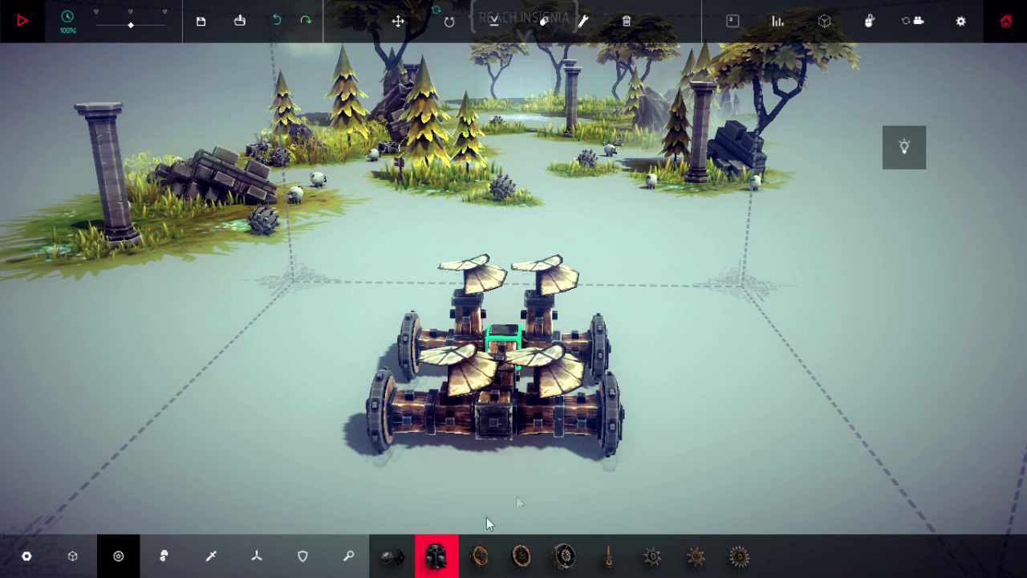
Orbit around the cart and run a quick start-stop test
{"action": "left_click_drag", "start_coordinate": [517, 343], "coordinate": [32, 347]}
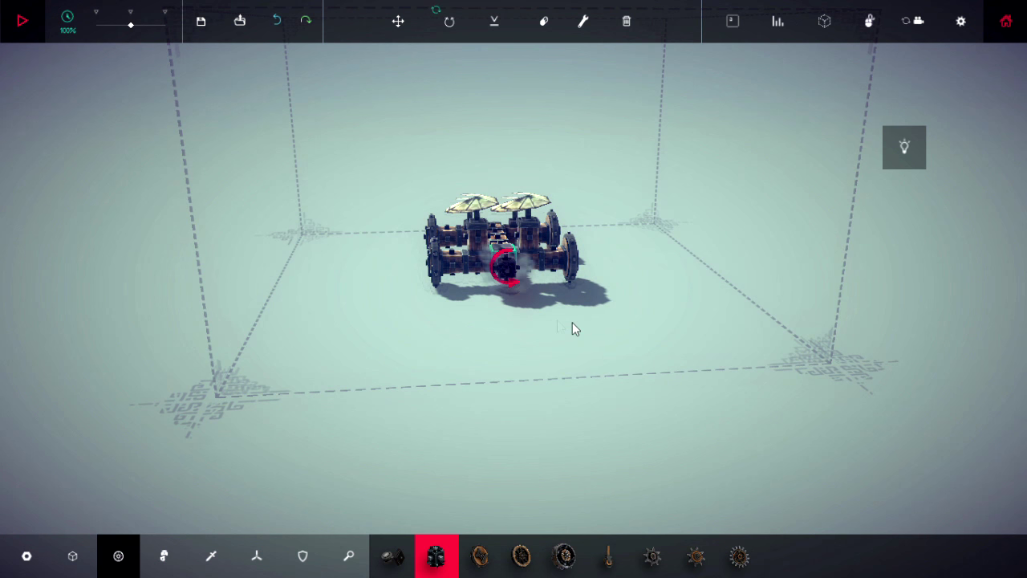
{"action": "key", "text": "space"}
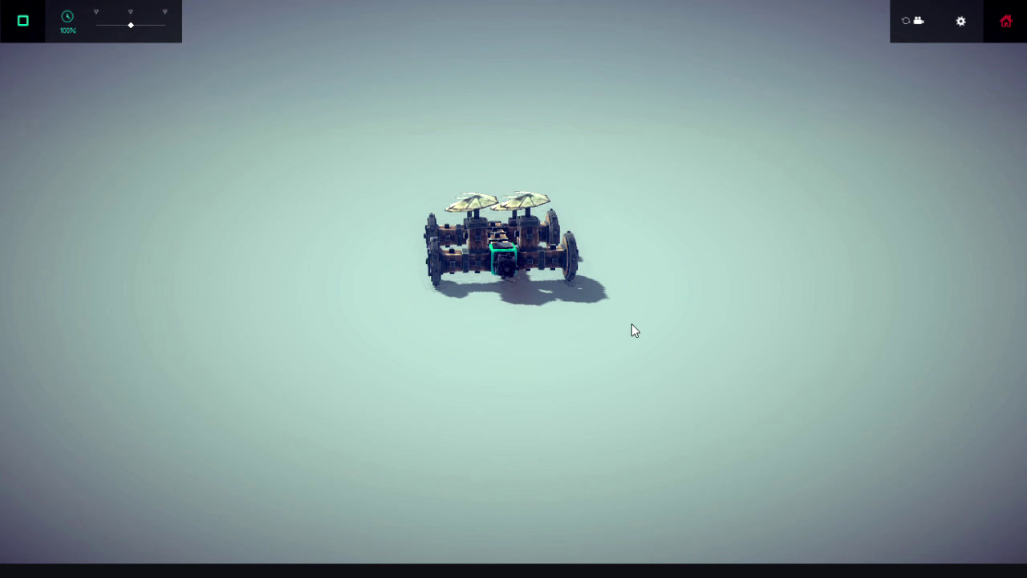
{"action": "key", "text": "space"}
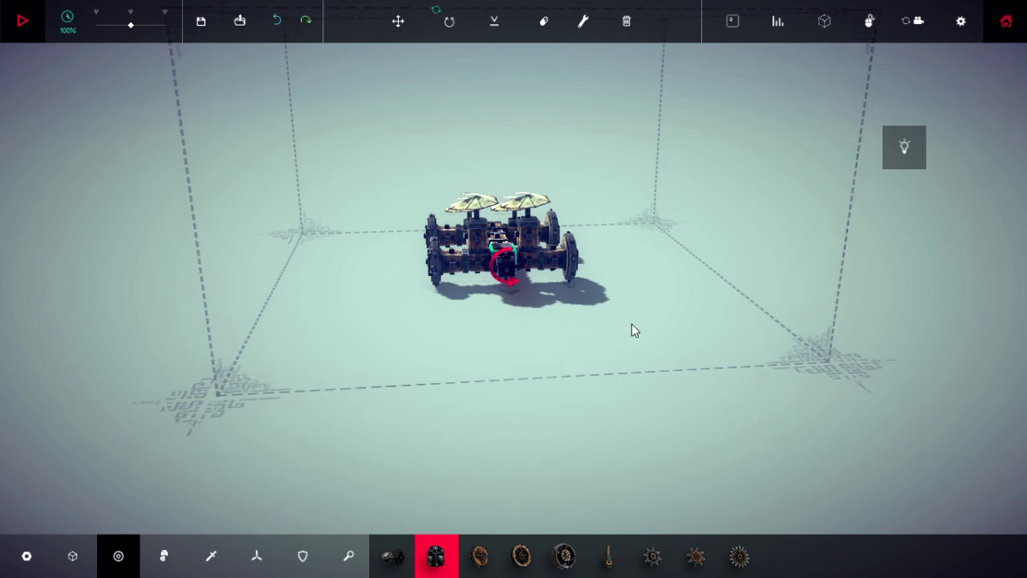
{"action": "scroll", "coordinate": [614, 329], "scroll_direction": "up", "scroll_amount": 5}
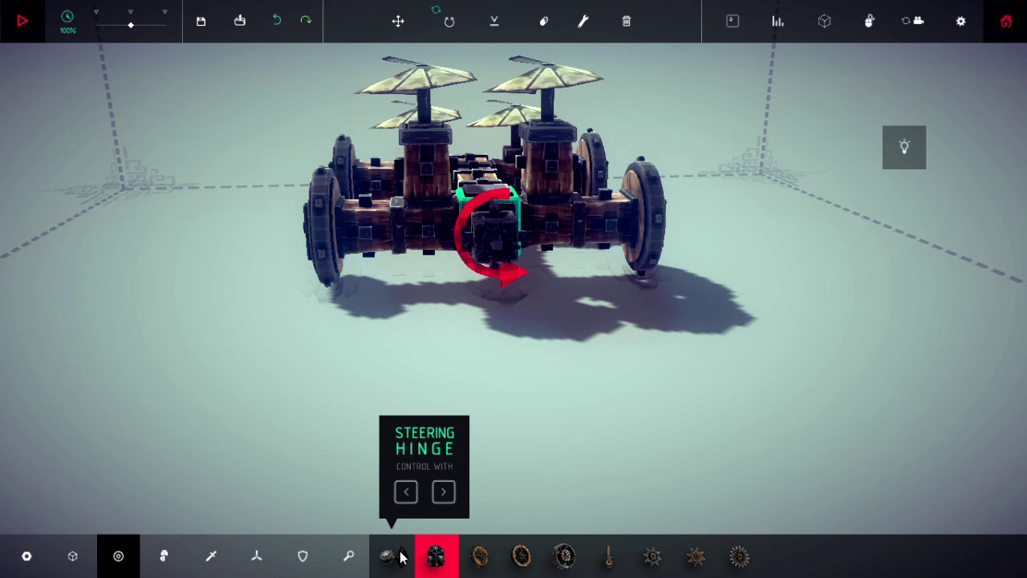
Attach a Steering Hinge and another piece at the front centre, then start a test
{"action": "left_click", "coordinate": [468, 243]}
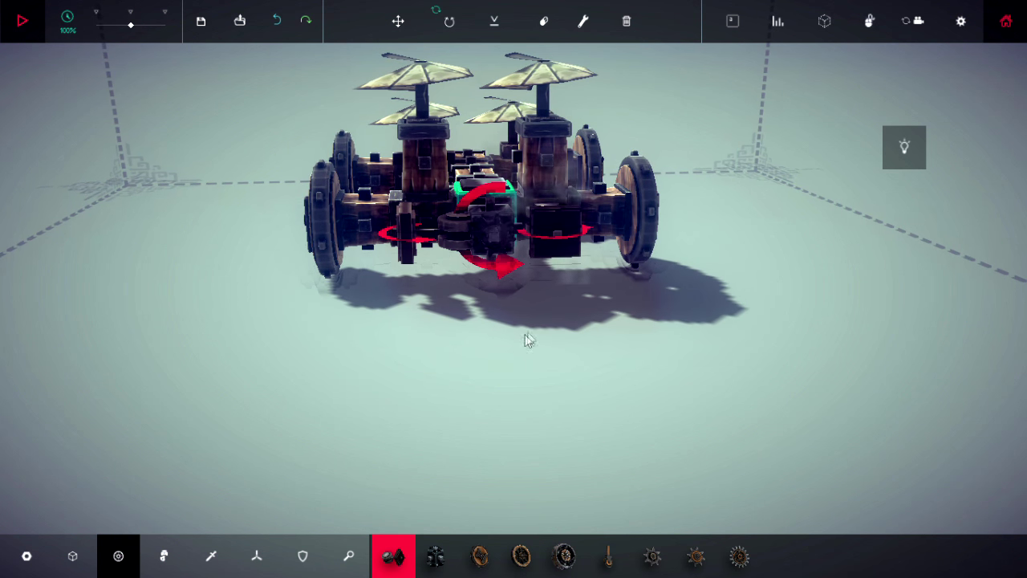
{"action": "left_click_drag", "start_coordinate": [548, 325], "coordinate": [638, 327]}
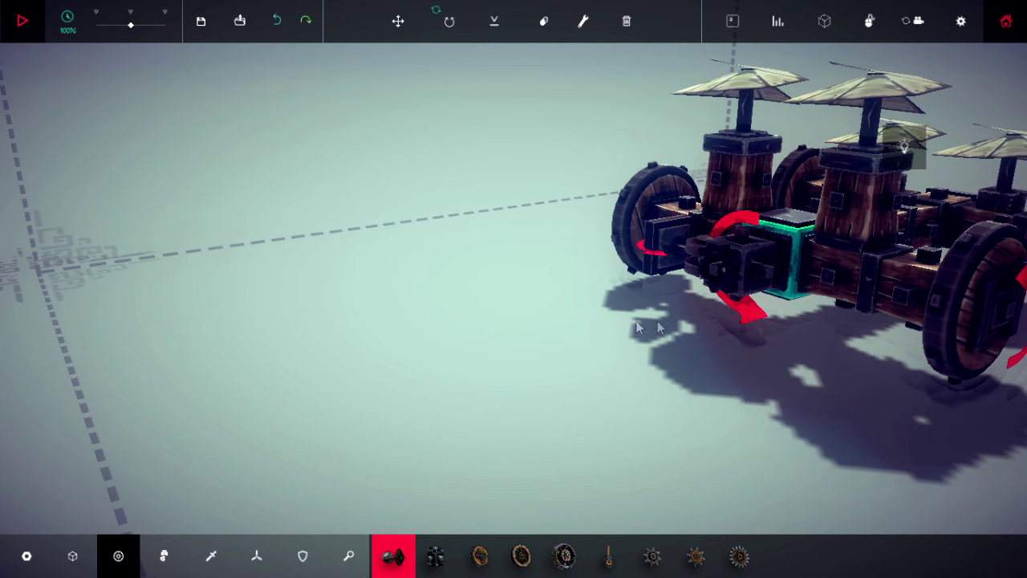
{"action": "left_click", "coordinate": [759, 276]}
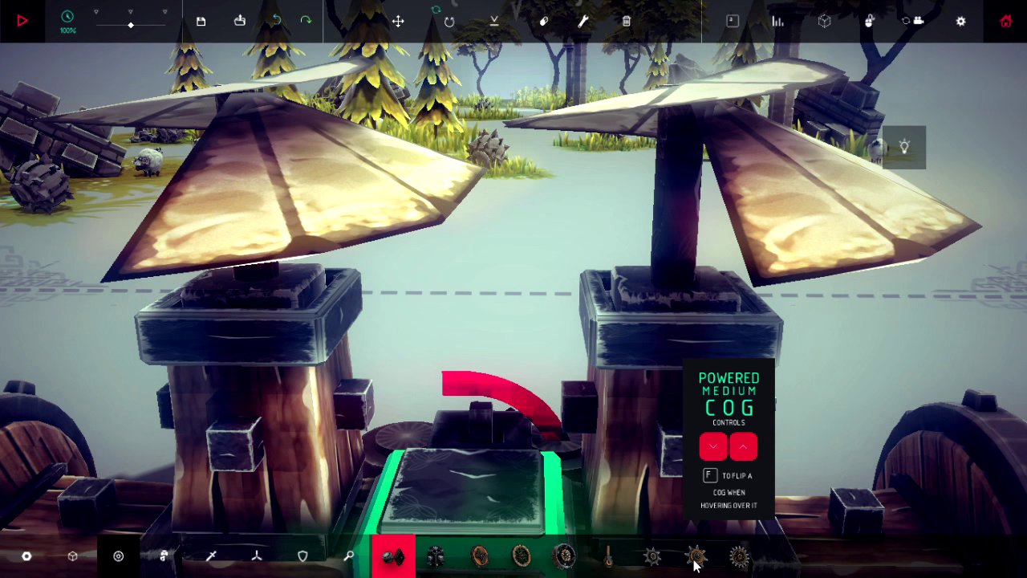
{"action": "key", "text": "space"}
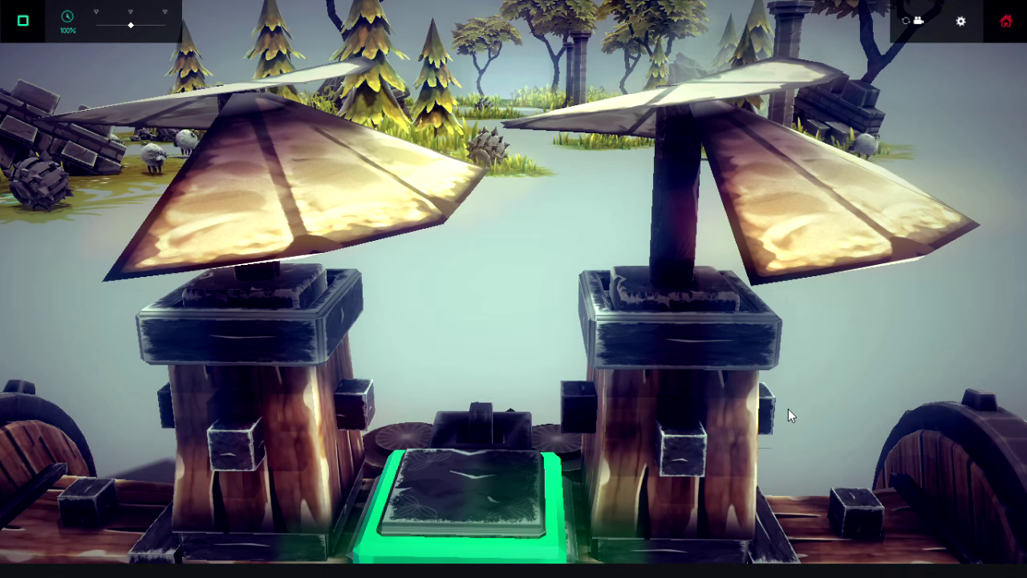
{"action": "scroll", "coordinate": [788, 408], "scroll_direction": "down", "scroll_amount": 5}
{"action": "scroll", "coordinate": [788, 409], "scroll_direction": "down", "scroll_amount": 3}
{"action": "scroll", "coordinate": [685, 369], "scroll_direction": "down", "scroll_amount": 2}
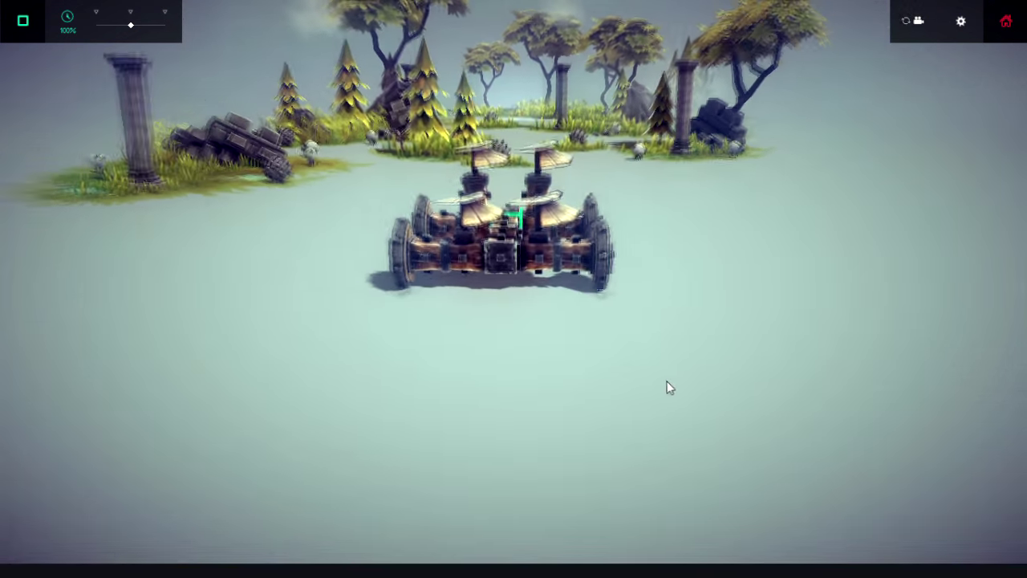
Test-drive the cart with the Up key, restart once, then stop the simulation
{"action": "left_click_drag", "start_coordinate": [670, 387], "coordinate": [573, 455]}
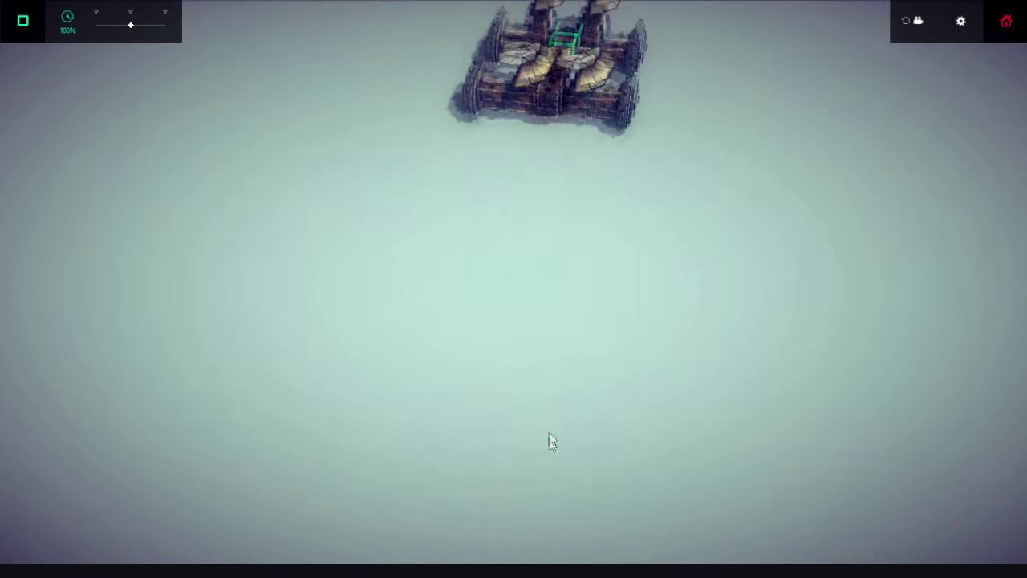
{"action": "scroll", "coordinate": [551, 441], "scroll_direction": "down", "scroll_amount": 3}
{"action": "scroll", "coordinate": [570, 445], "scroll_direction": "down", "scroll_amount": 3}
{"action": "scroll", "coordinate": [597, 410], "scroll_direction": "down", "scroll_amount": 2}
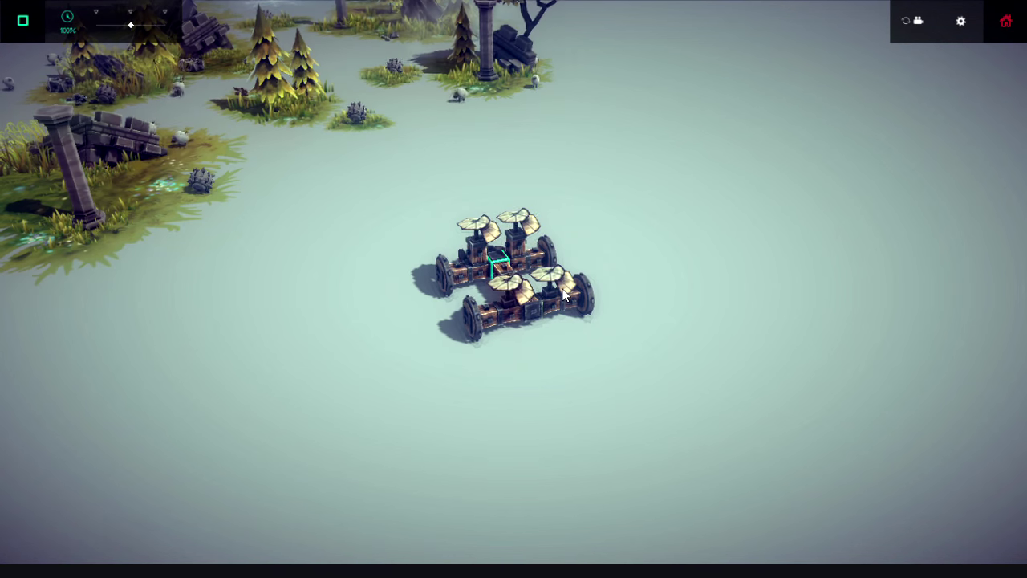
{"action": "left_click_drag", "start_coordinate": [564, 295], "coordinate": [531, 293]}
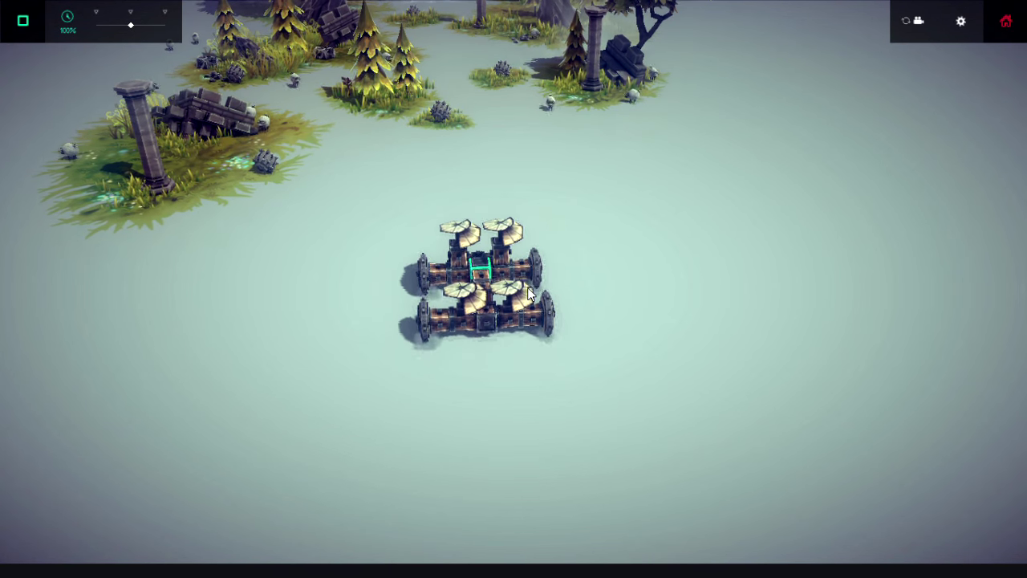
{"action": "key", "text": "Up"}
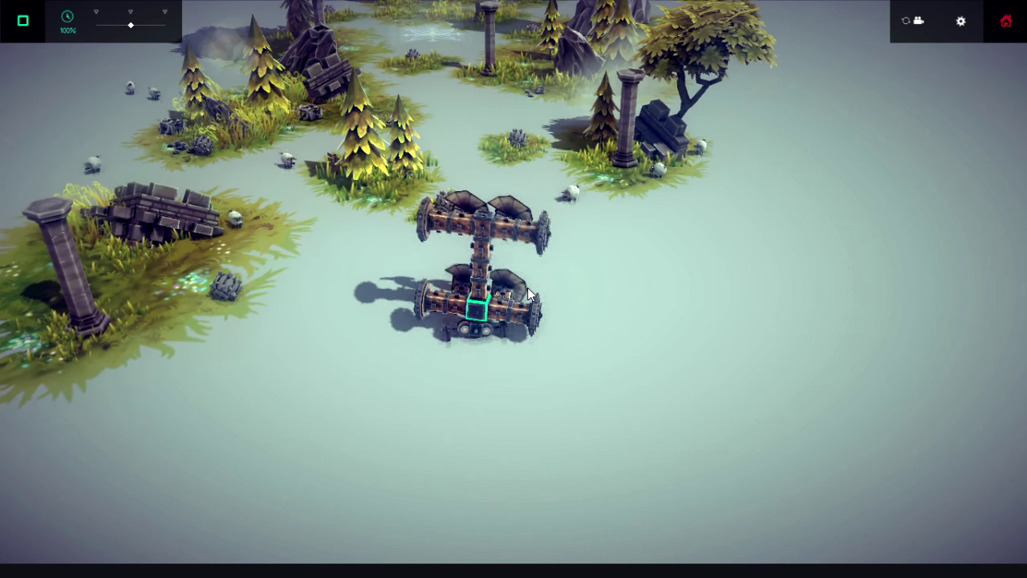
{"action": "key", "text": "space"}
{"action": "key", "text": "space"}
{"action": "key", "text": "Up"}
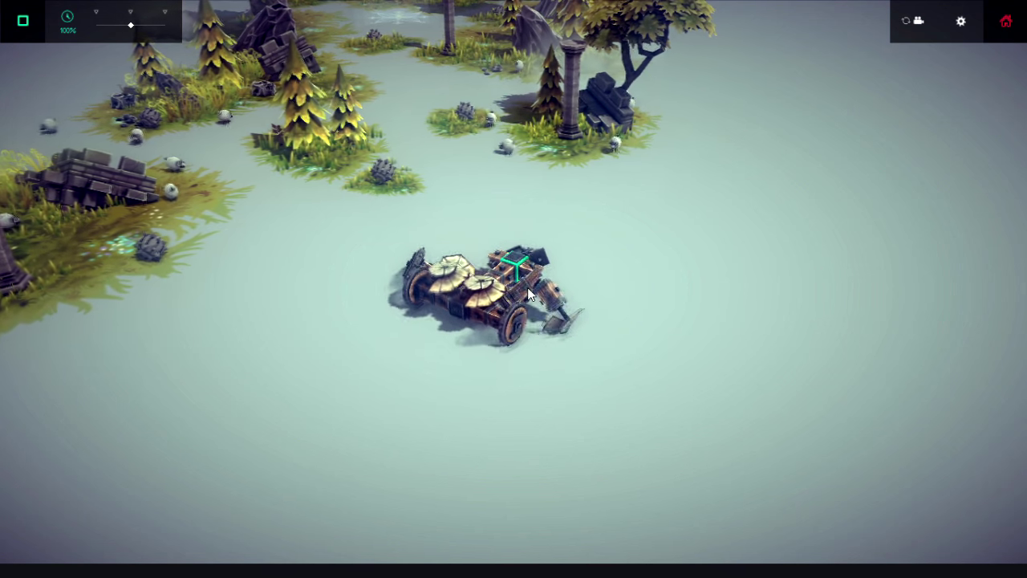
{"action": "key", "text": "space"}
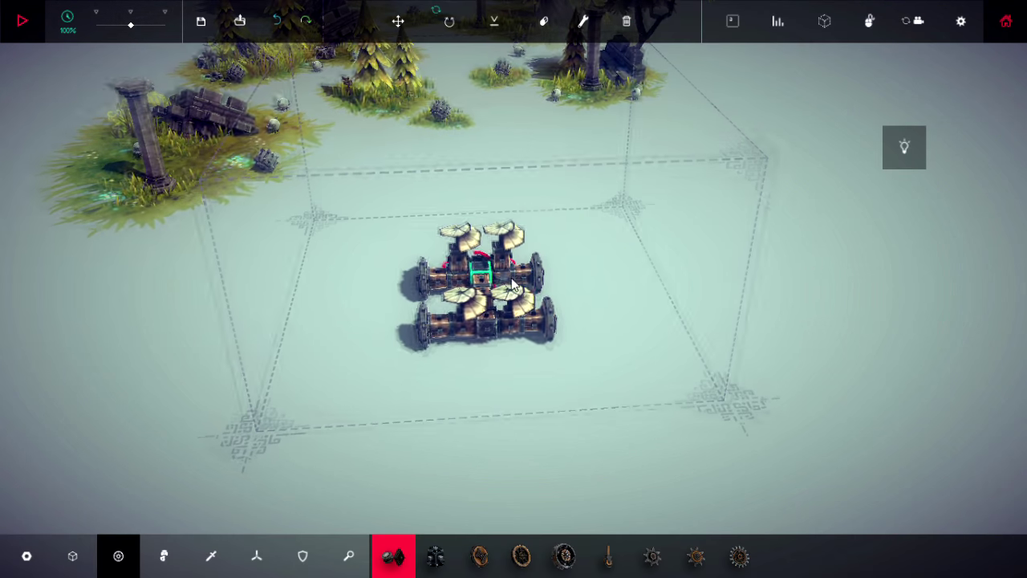
{"action": "scroll", "coordinate": [511, 278], "scroll_direction": "up", "scroll_amount": 5}
Replace the old steering piece under the core with a new steering hinge
{"action": "left_click_drag", "start_coordinate": [511, 278], "coordinate": [1023, 301]}
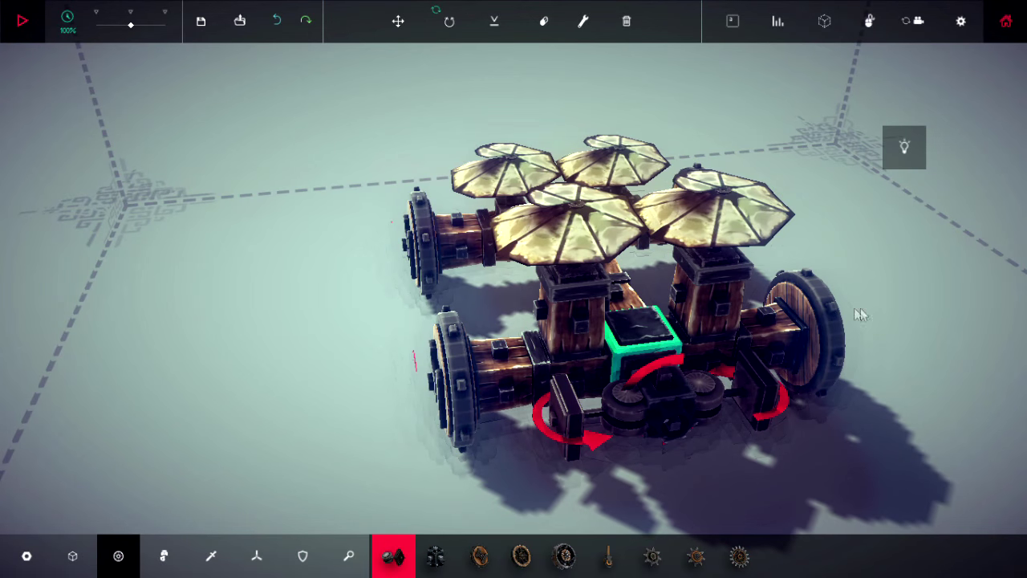
{"action": "left_click", "coordinate": [544, 22]}
{"action": "left_click", "coordinate": [706, 401]}
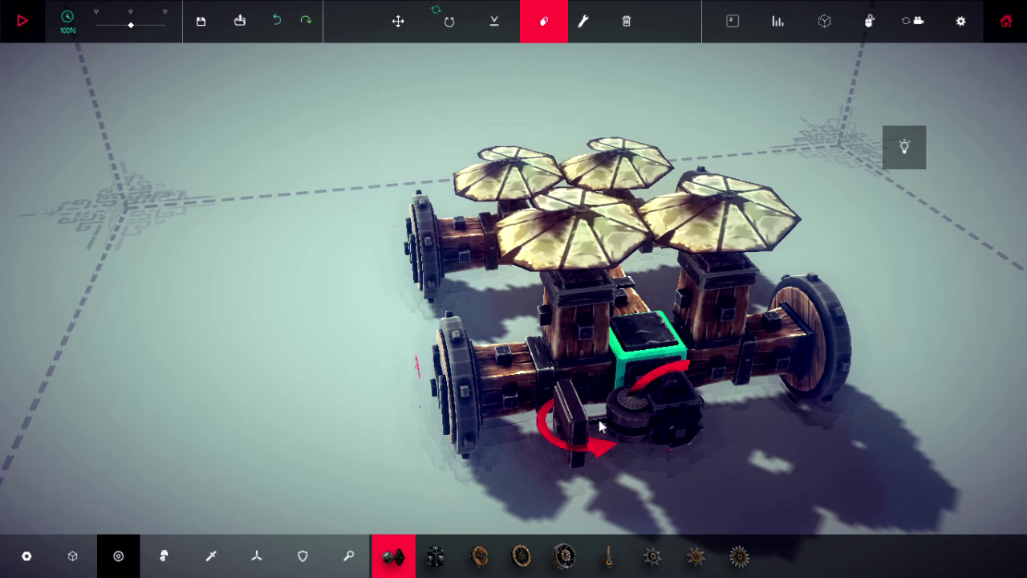
{"action": "left_click", "coordinate": [393, 555]}
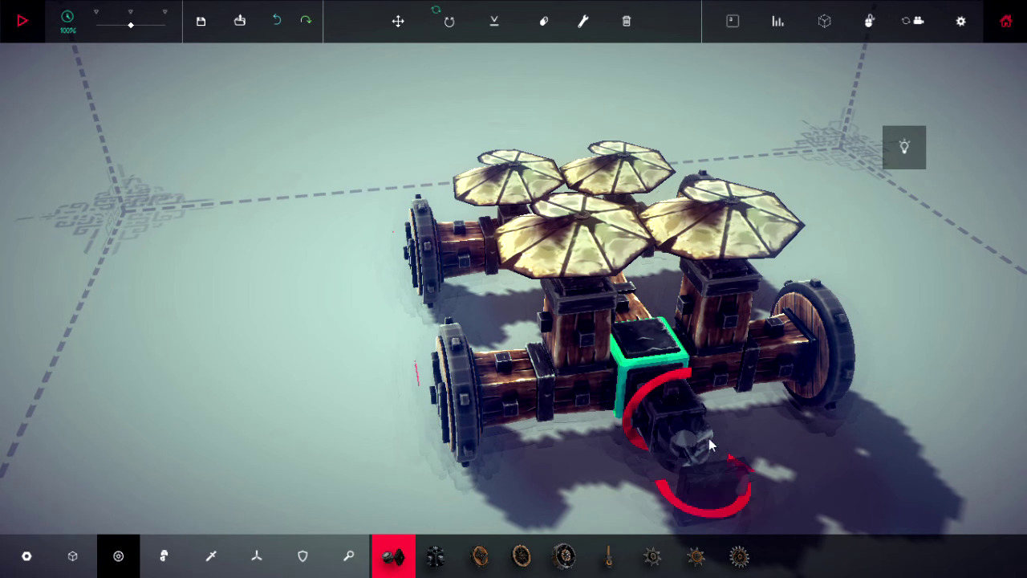
{"action": "left_click", "coordinate": [708, 438]}
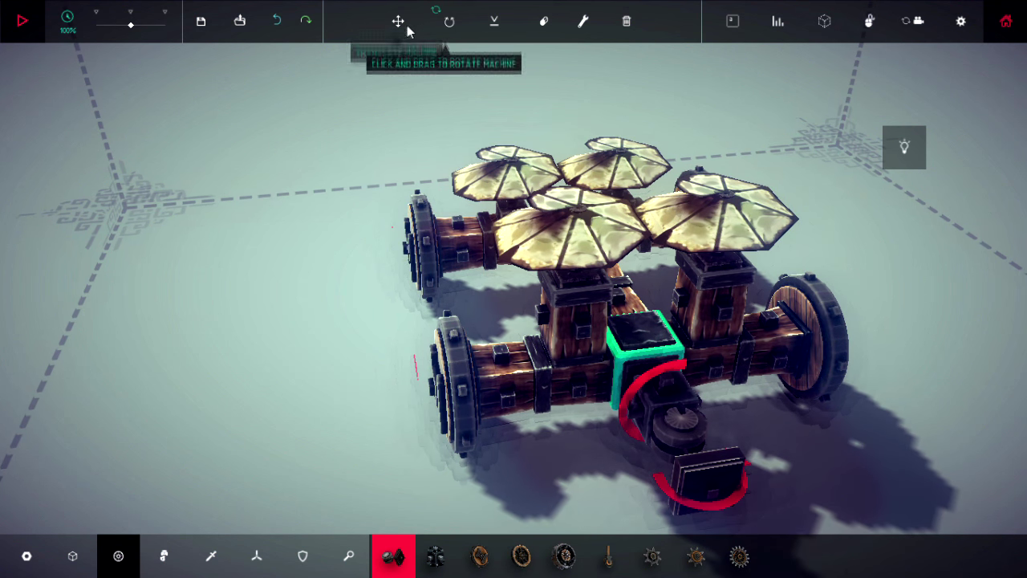
Start the revised cart, drive it forward with Up from behind, then stop
{"action": "key", "text": "space"}
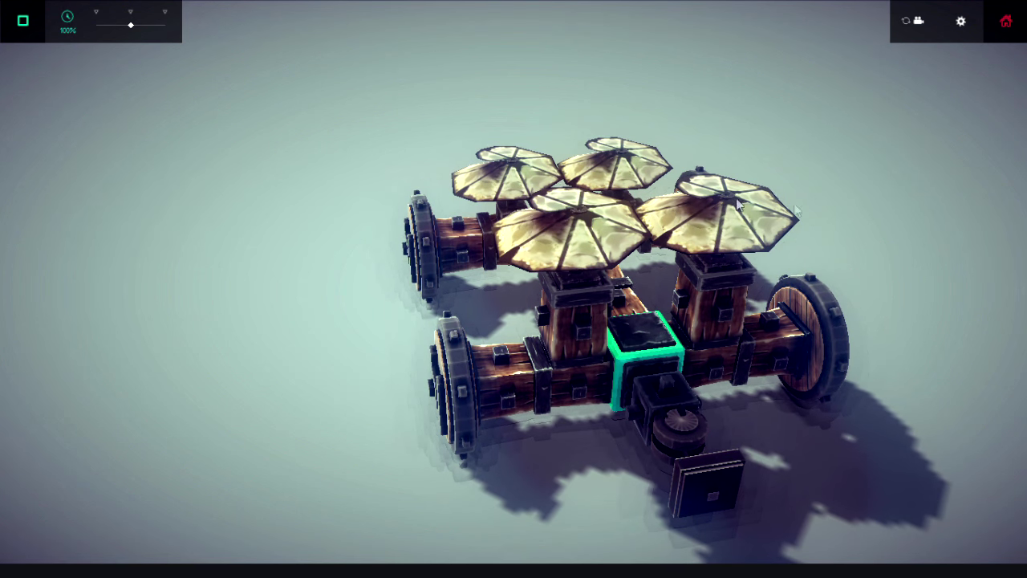
{"action": "scroll", "coordinate": [642, 281], "scroll_direction": "down", "scroll_amount": 5}
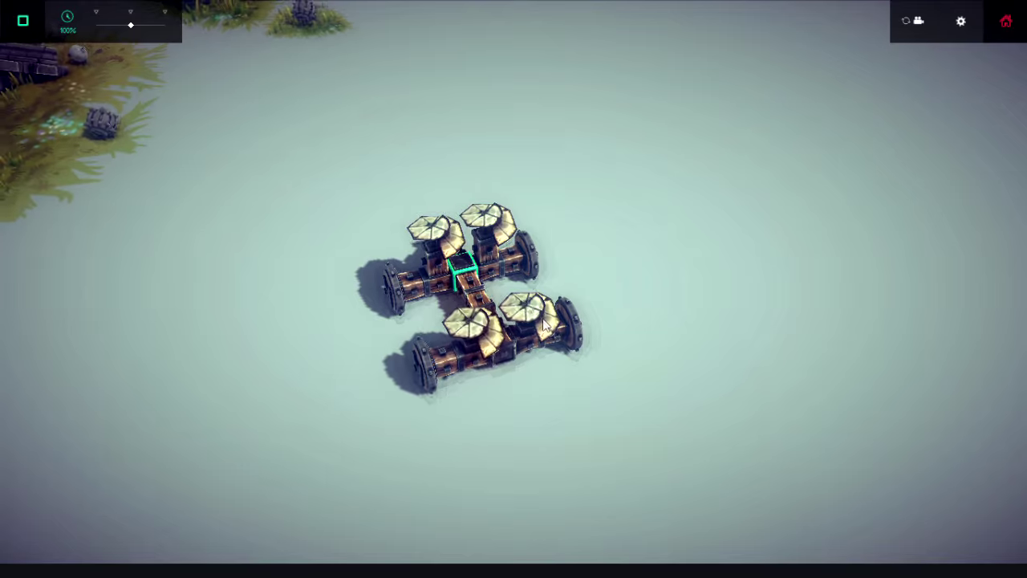
{"action": "left_click_drag", "start_coordinate": [545, 325], "coordinate": [474, 227]}
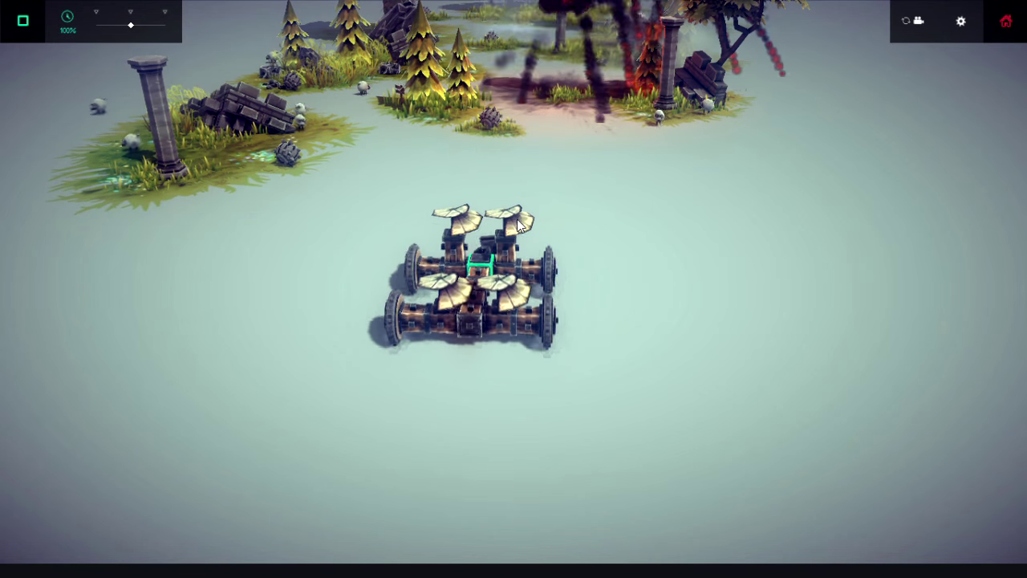
{"action": "key", "text": "Up"}
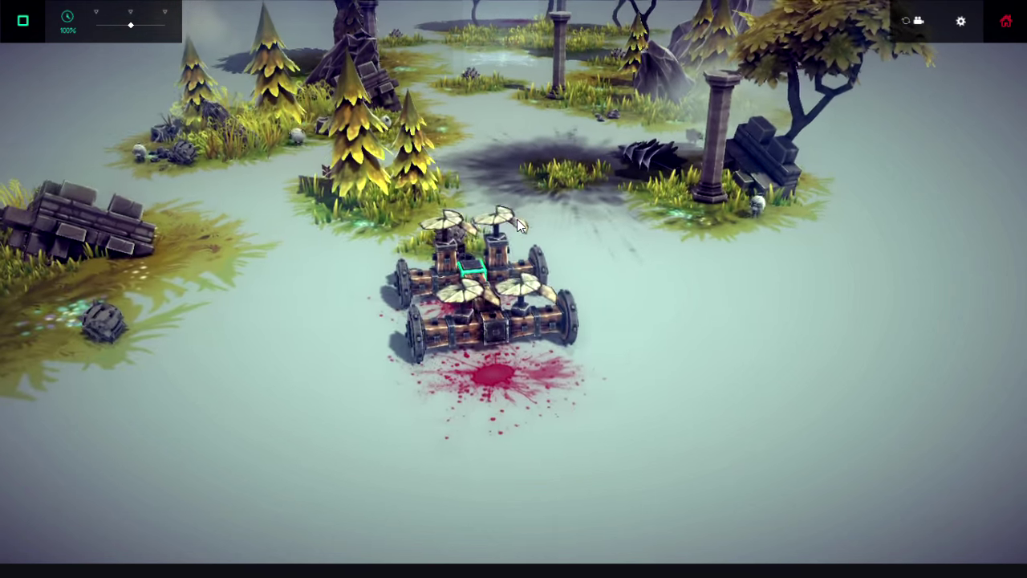
{"action": "key", "text": "space"}
{"action": "scroll", "coordinate": [514, 240], "scroll_direction": "up", "scroll_amount": 8}
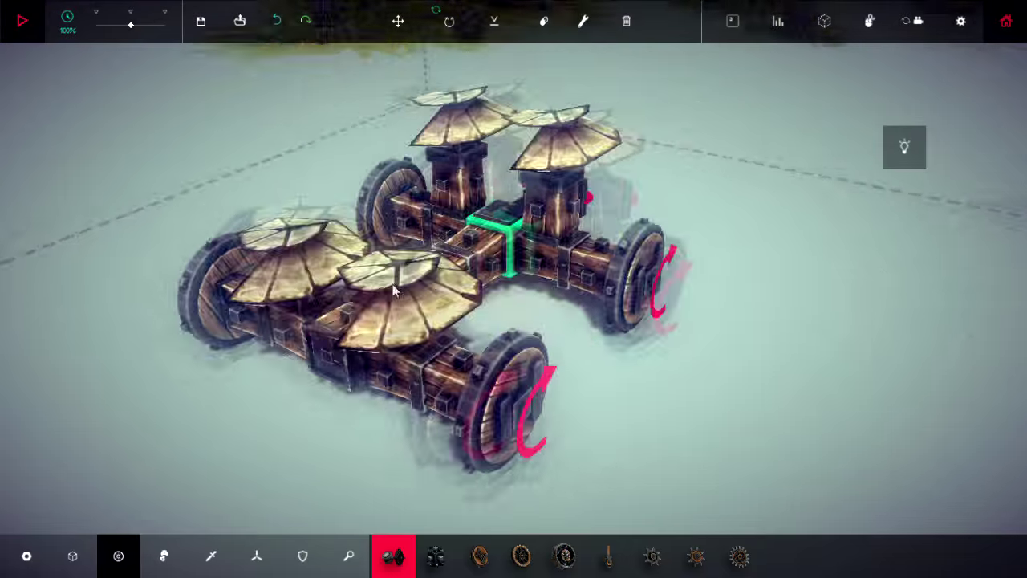
Replace the block beneath the core with a Small Wooden Block
{"action": "mouse_move", "coordinate": [481, 232]}
{"action": "left_mouse_down"}
{"action": "mouse_move", "coordinate": [565, 419]}
{"action": "mouse_move", "coordinate": [275, 429]}
{"action": "left_mouse_up"}
{"action": "scroll", "coordinate": [566, 419], "scroll_direction": "down", "scroll_amount": 5}
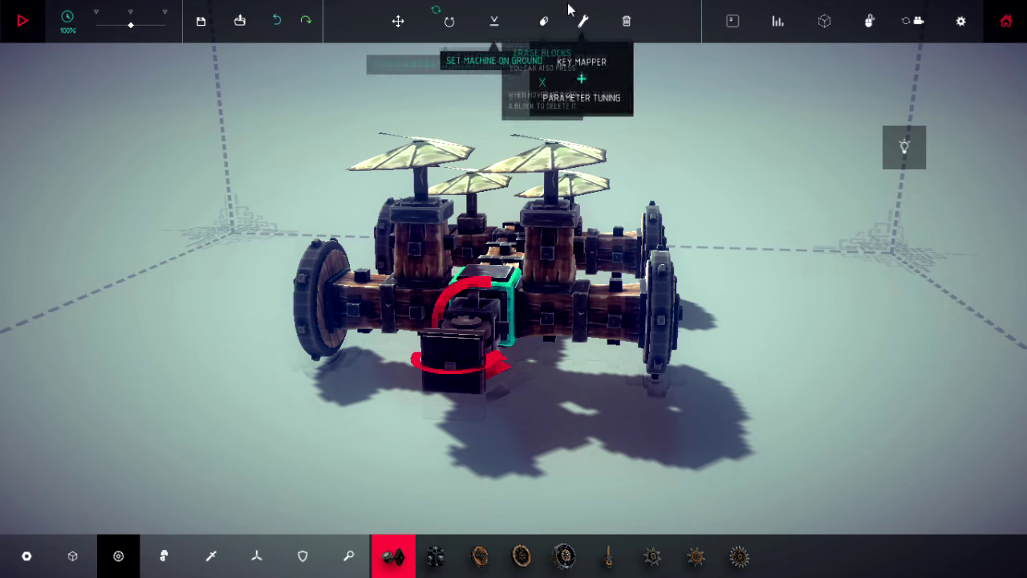
{"action": "left_click", "coordinate": [543, 21]}
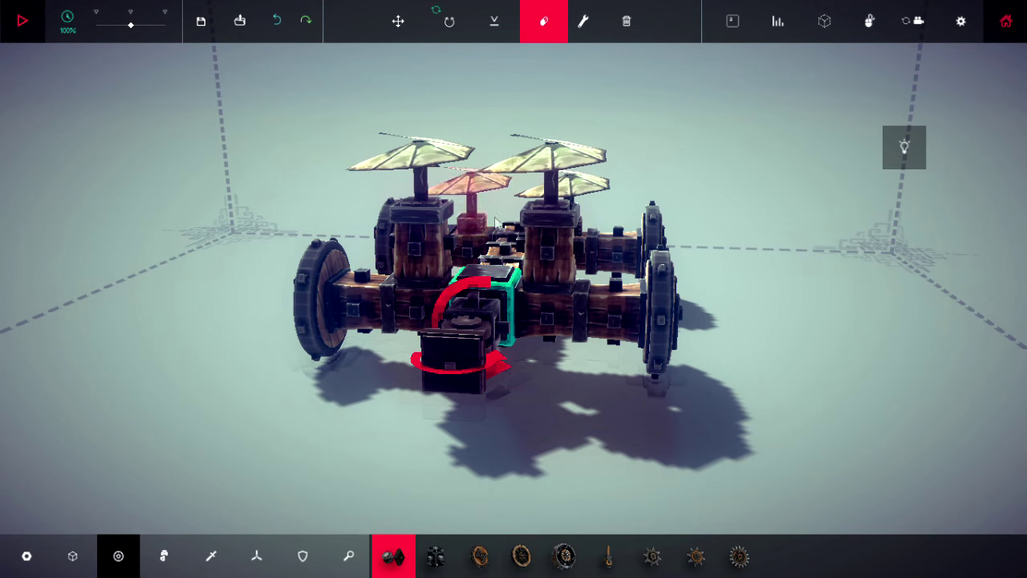
{"action": "left_click", "coordinate": [473, 330]}
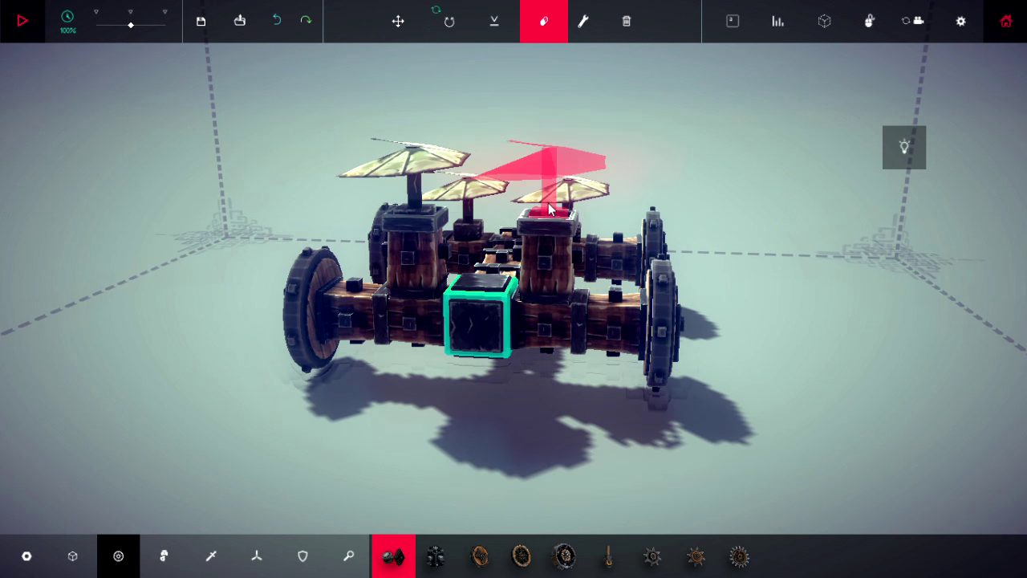
{"action": "left_click", "coordinate": [72, 556]}
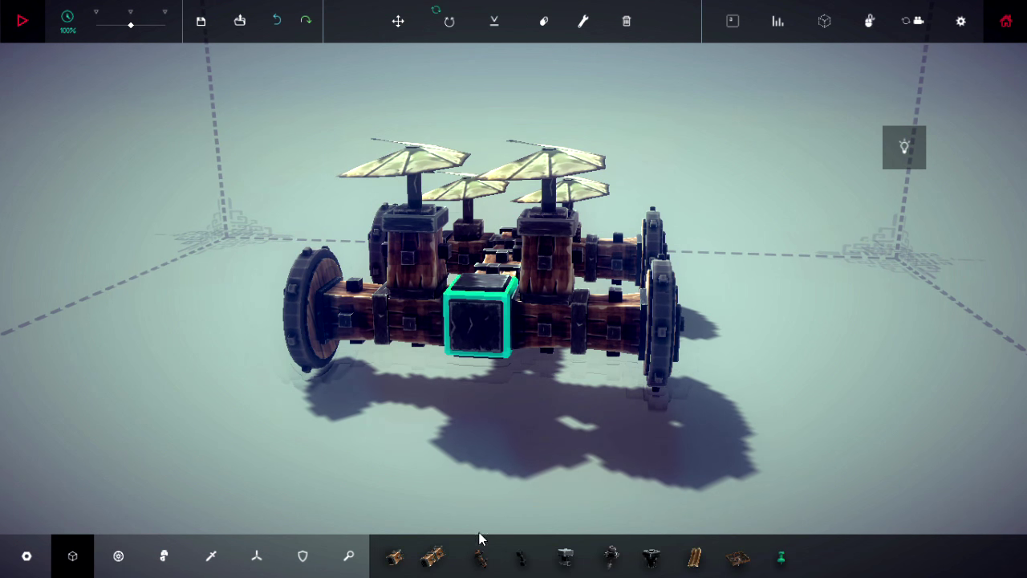
{"action": "left_click", "coordinate": [395, 556]}
{"action": "left_click", "coordinate": [475, 345]}
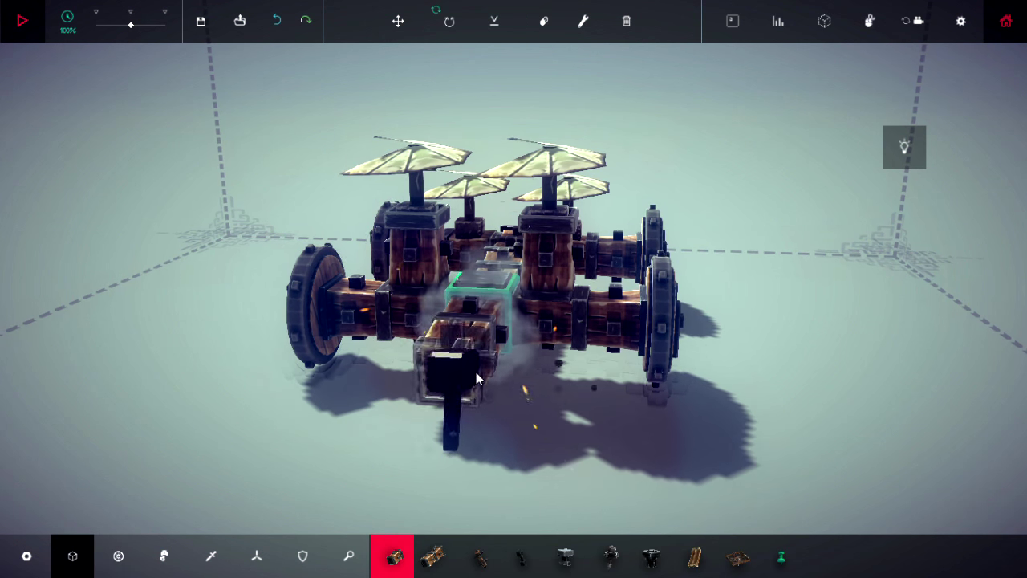
Attach spinning blocks around the new wooden block, then start a test run
{"action": "left_click", "coordinate": [118, 556]}
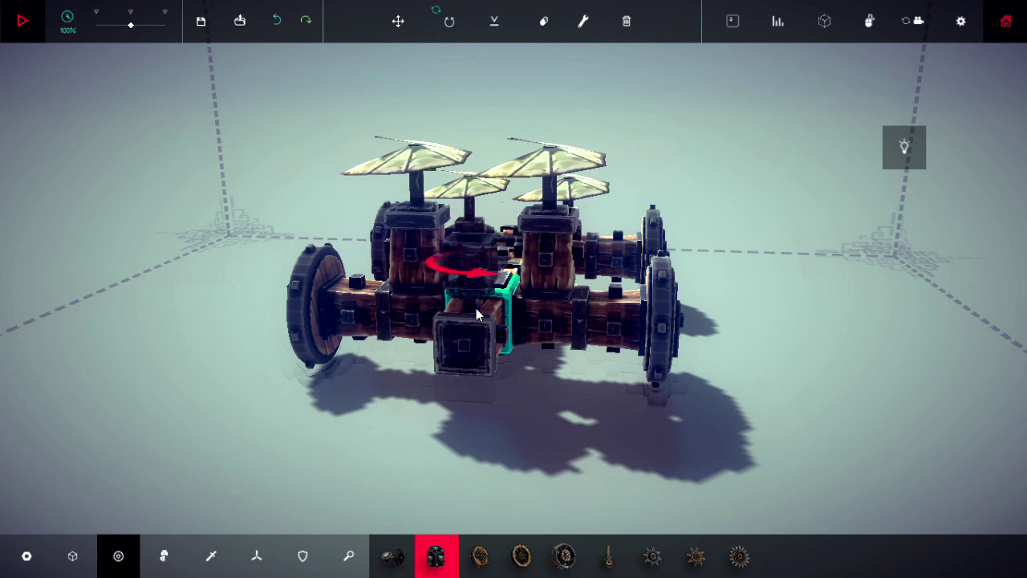
{"action": "left_click", "coordinate": [476, 317]}
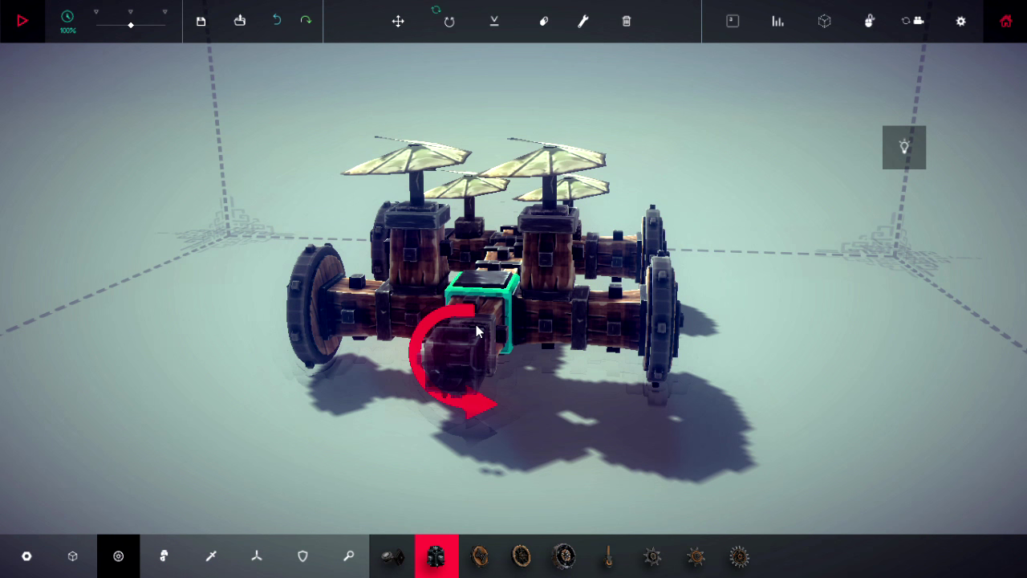
{"action": "left_click", "coordinate": [475, 310]}
{"action": "left_click", "coordinate": [393, 556]}
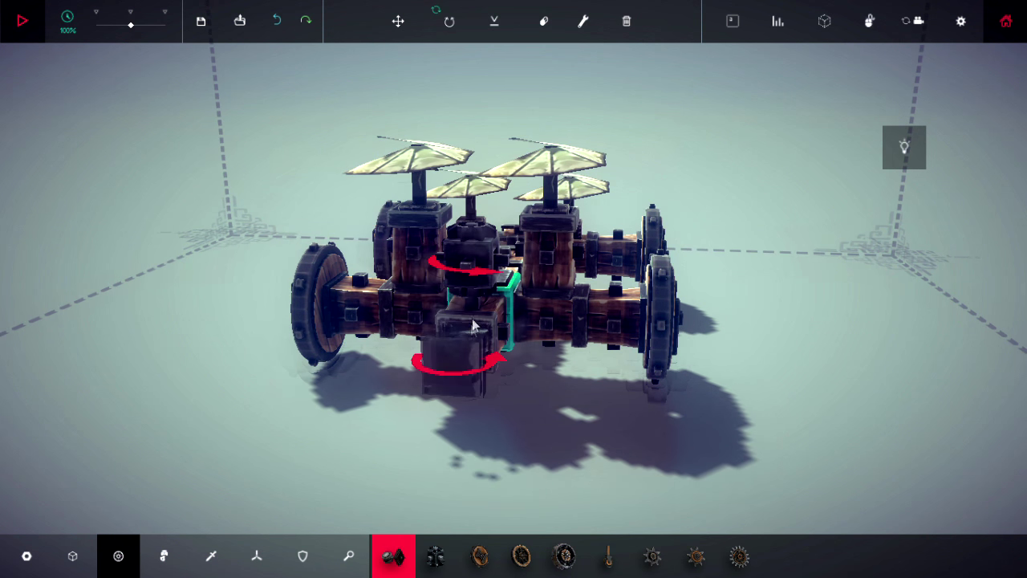
{"action": "left_click", "coordinate": [510, 280]}
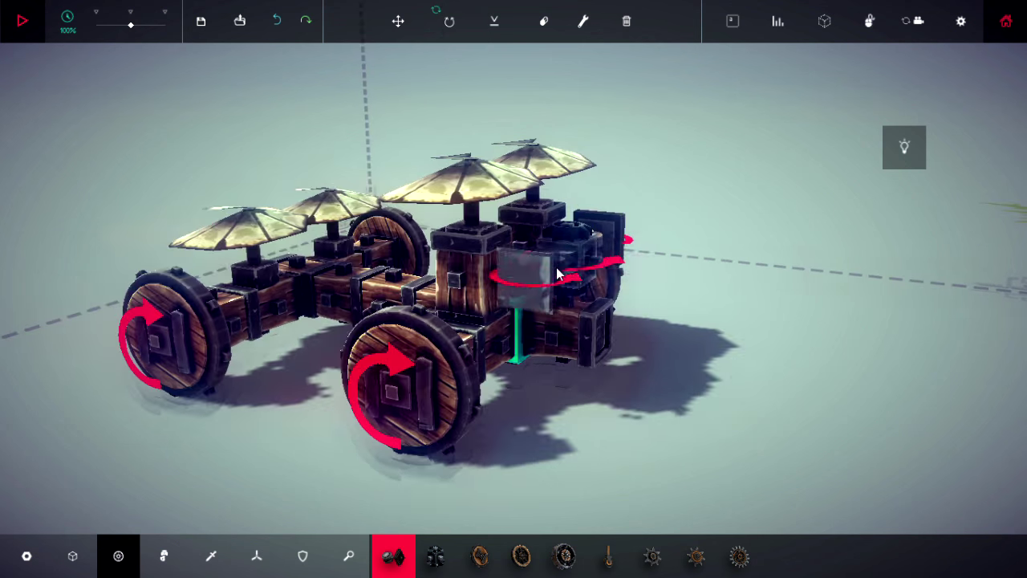
{"action": "left_click", "coordinate": [558, 273]}
{"action": "key", "text": "space"}
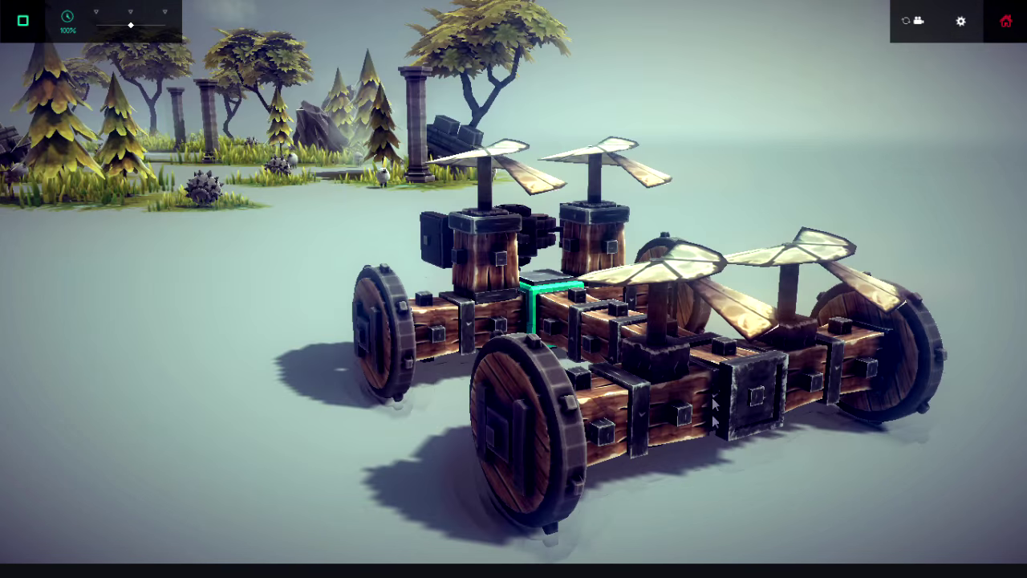
{"action": "scroll", "coordinate": [704, 390], "scroll_direction": "down", "scroll_amount": 5}
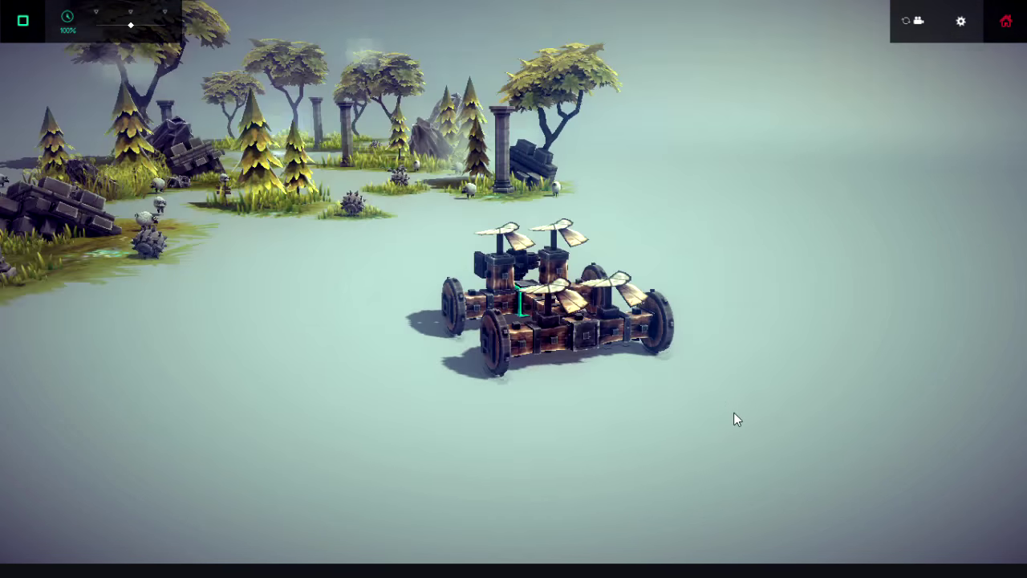
Orbit the camera to view the cart from behind during the test run
{"action": "left_click_drag", "start_coordinate": [734, 413], "coordinate": [672, 427]}
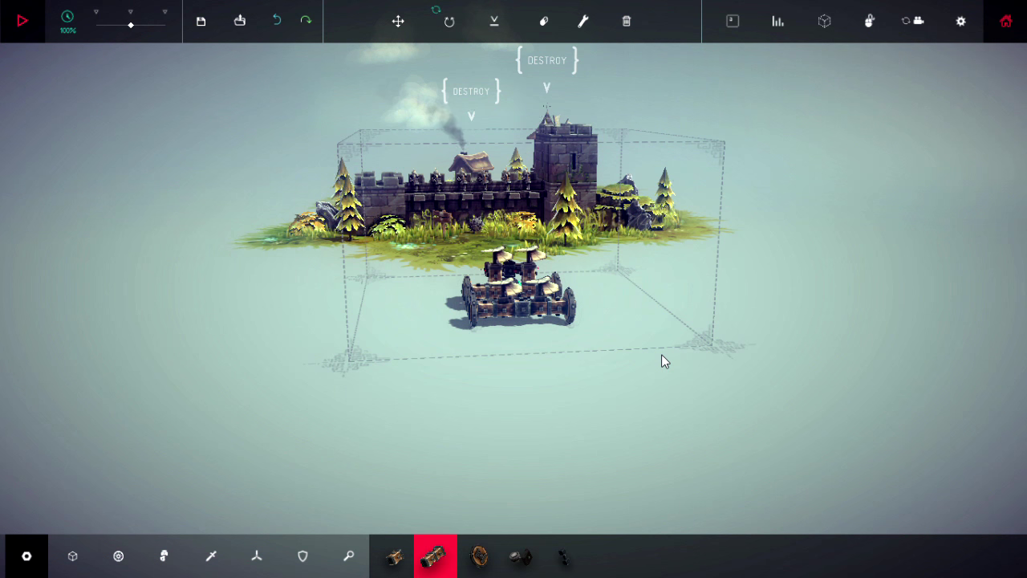
{"action": "key", "text": "space"}
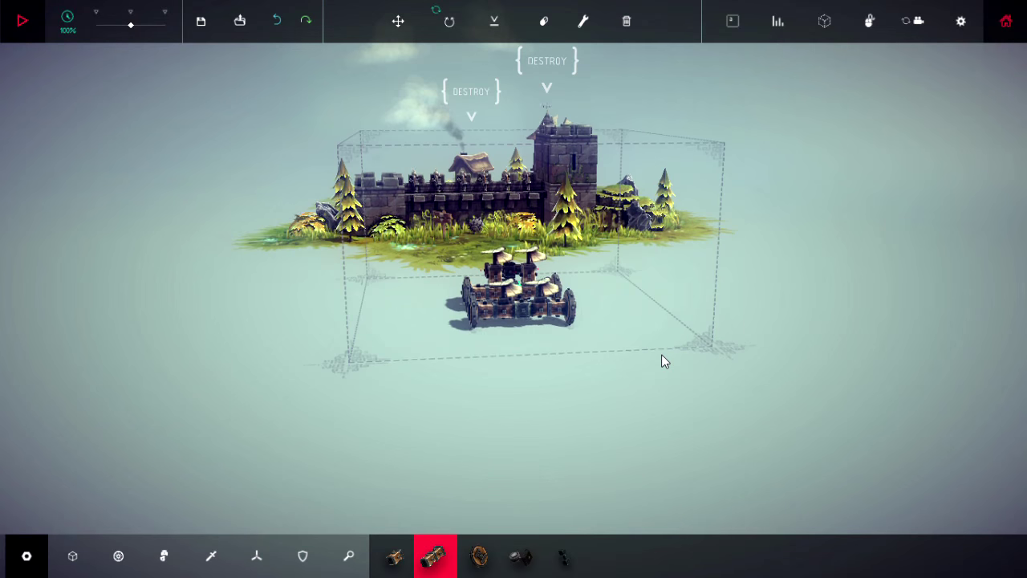
{"action": "key", "text": "space"}
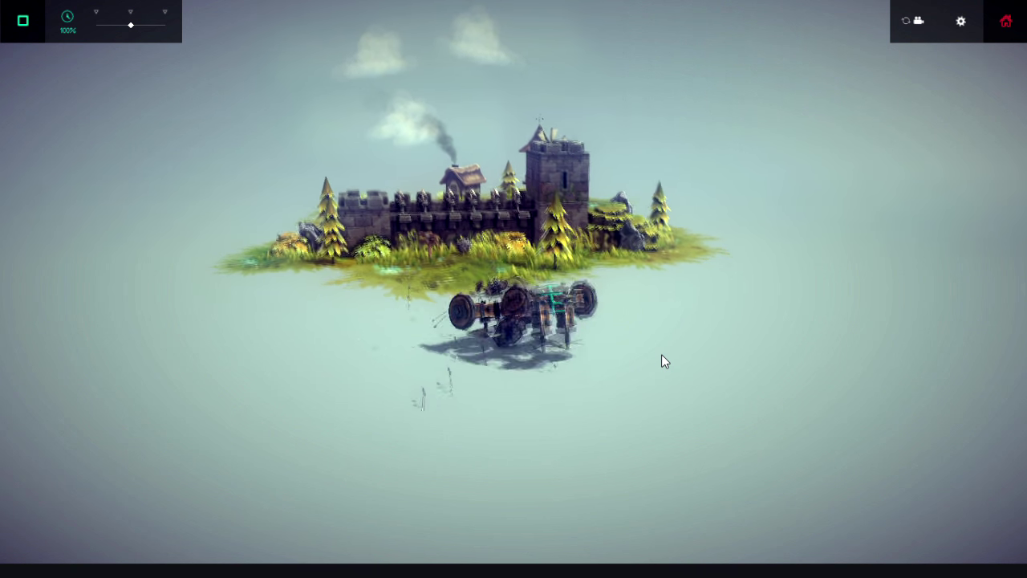
{"action": "key", "text": "space"}
{"action": "key", "text": "space"}
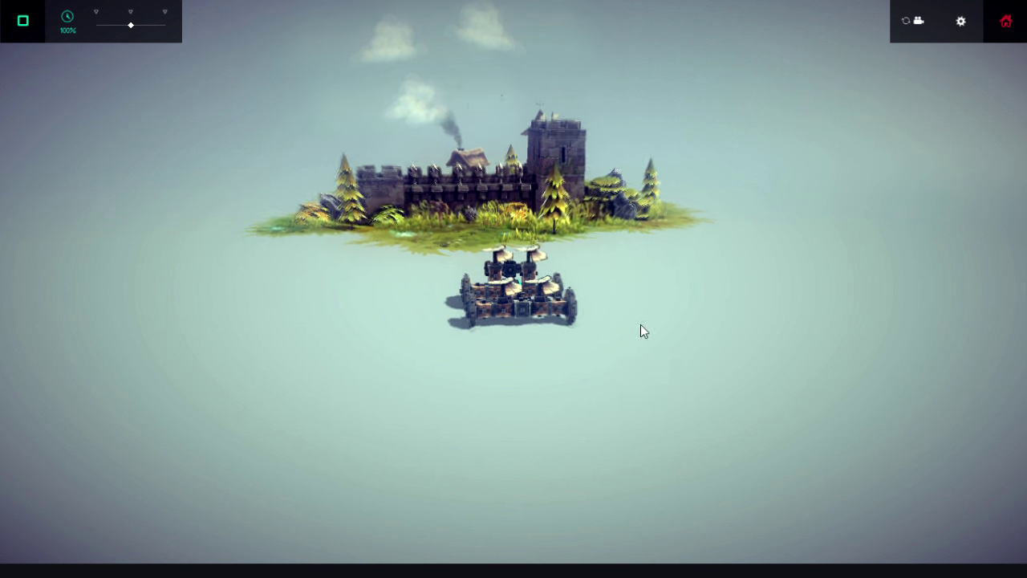
{"action": "scroll", "coordinate": [640, 324], "scroll_direction": "up", "scroll_amount": 8}
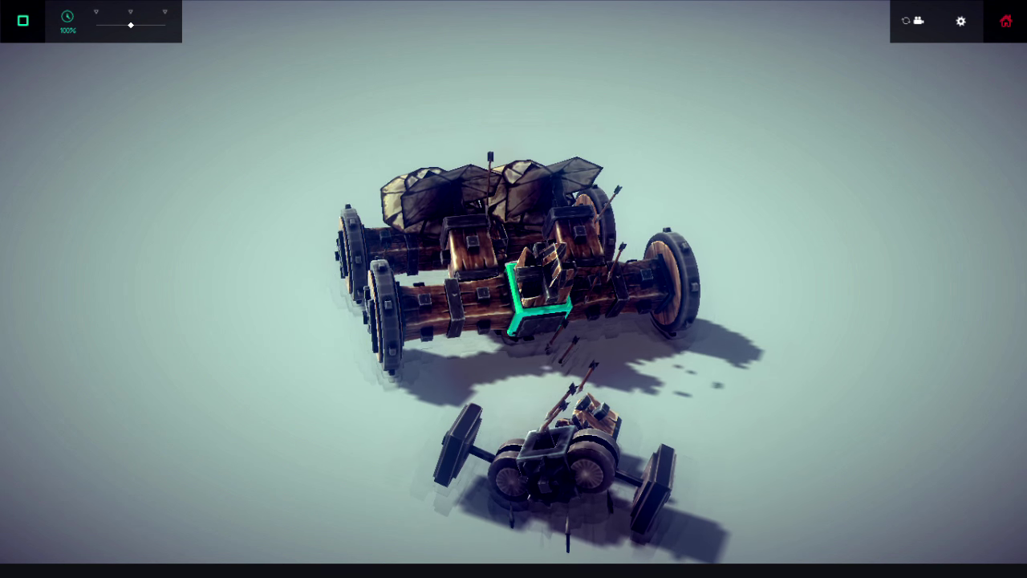
{"action": "key", "text": "space"}
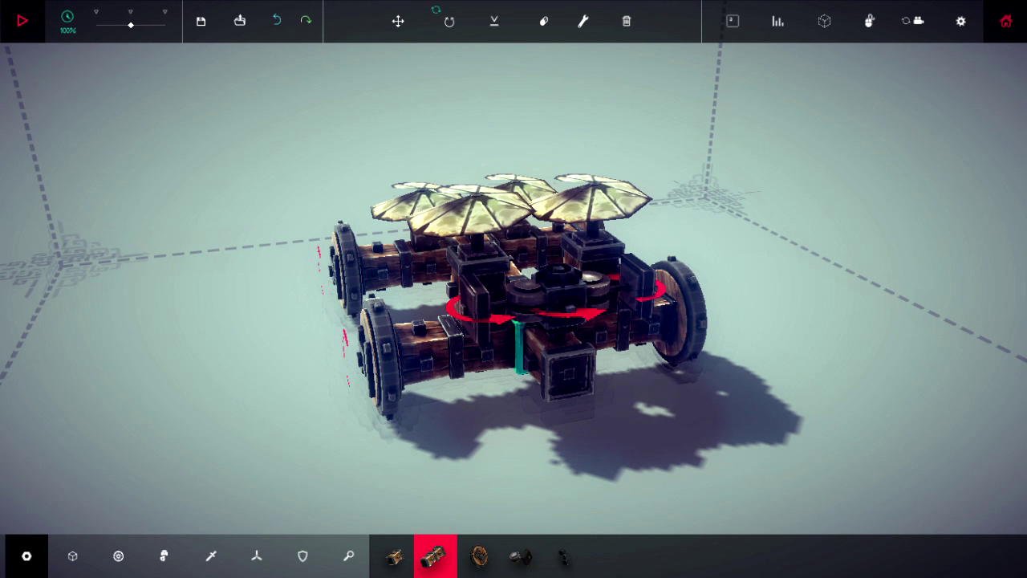
{"action": "key", "text": "space"}
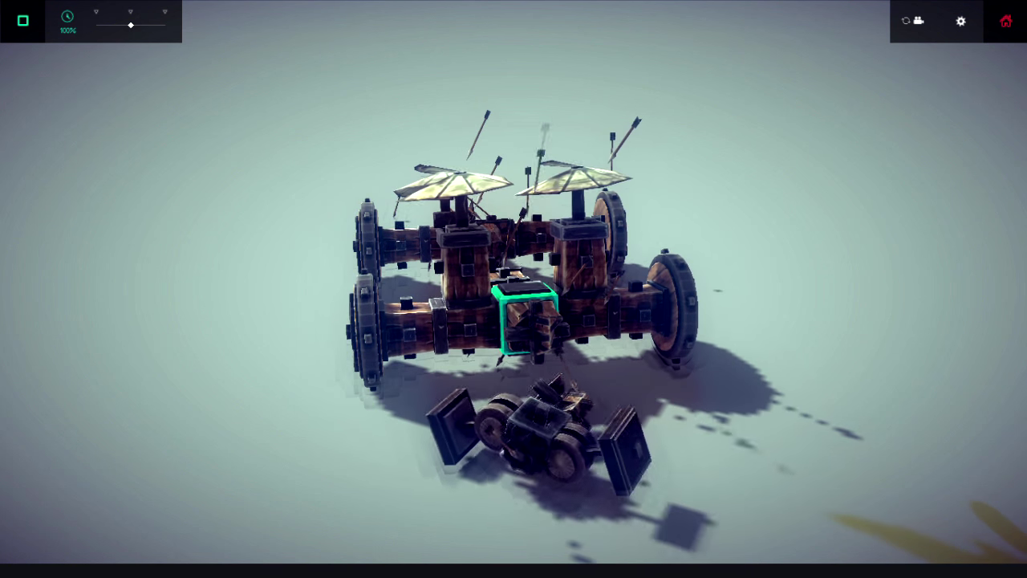
{"action": "key", "text": "space"}
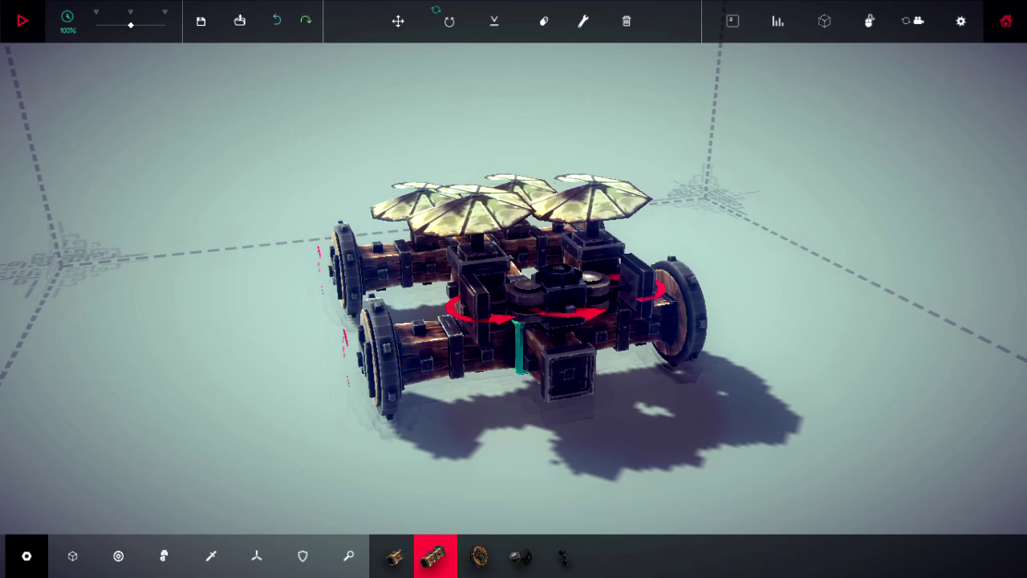
Erase the three central motor wheel parts and add a wooden block extending the front arm
{"action": "left_click", "coordinate": [543, 21]}
{"action": "left_click", "coordinate": [555, 336]}
{"action": "left_click", "coordinate": [622, 299]}
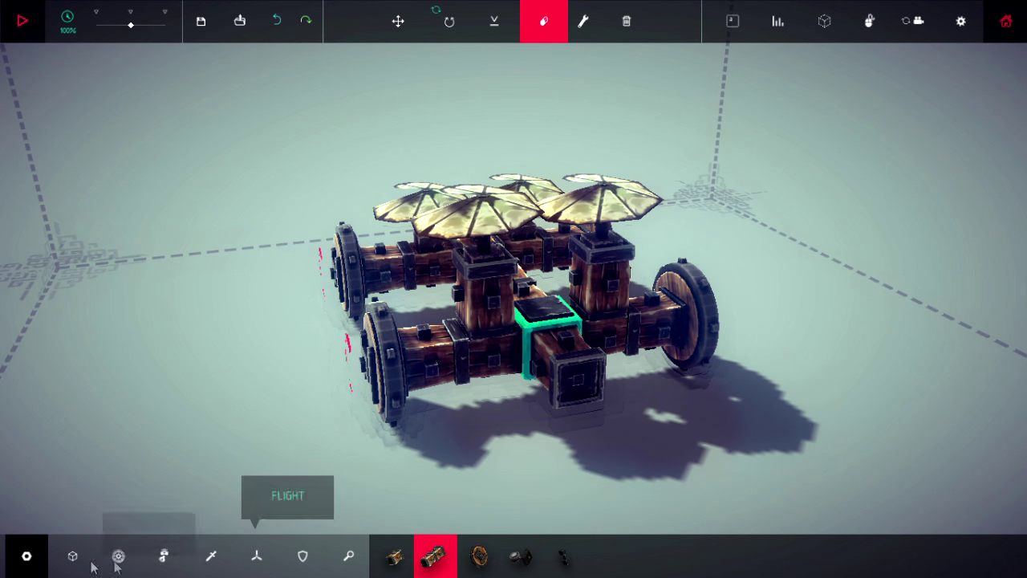
{"action": "left_click", "coordinate": [610, 357]}
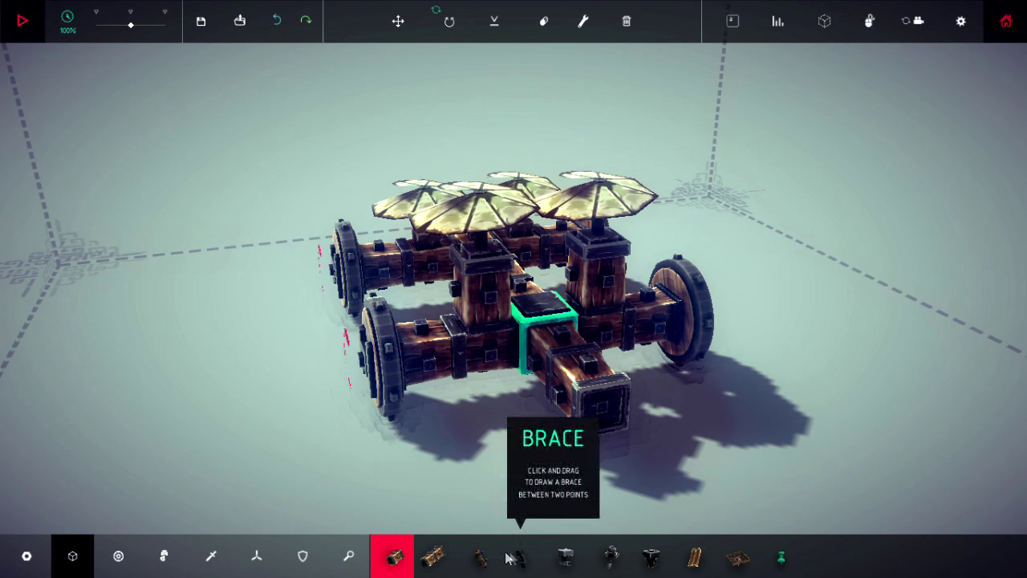
Attach two steering hinges to the cart's front arm
{"action": "left_click", "coordinate": [118, 556]}
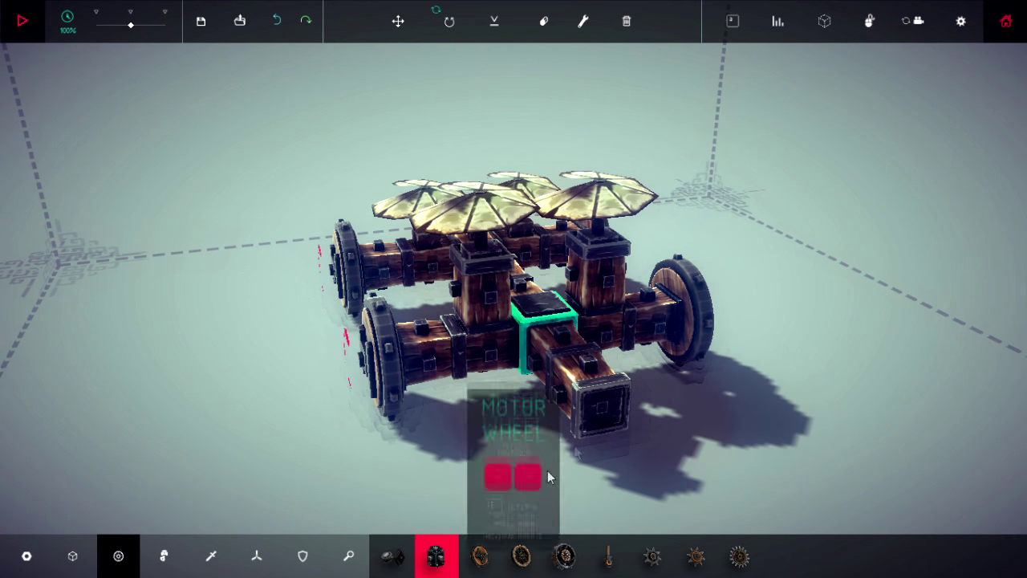
{"action": "left_click", "coordinate": [584, 383]}
{"action": "left_click", "coordinate": [392, 555]}
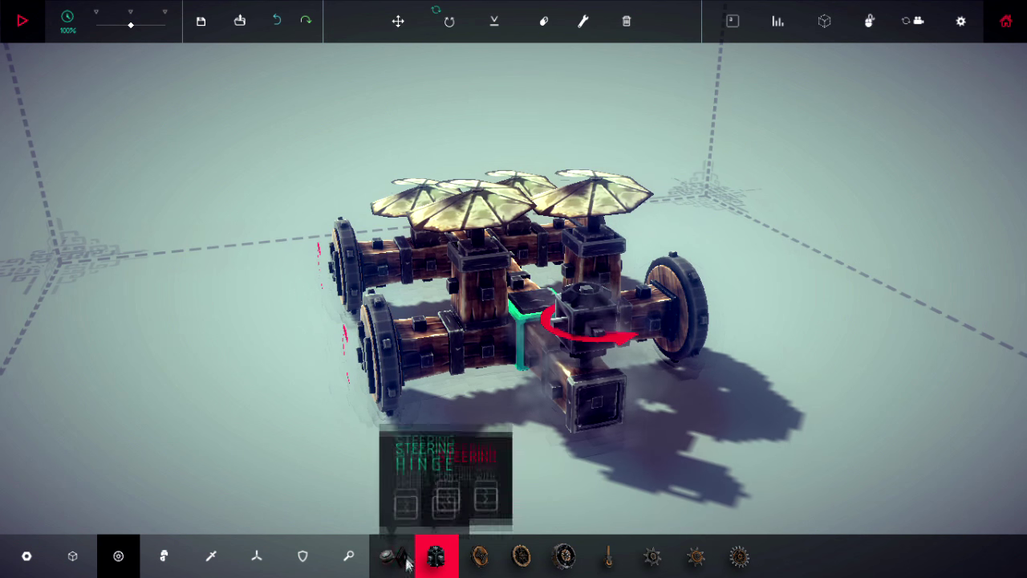
{"action": "left_click_drag", "start_coordinate": [559, 332], "coordinate": [442, 336]}
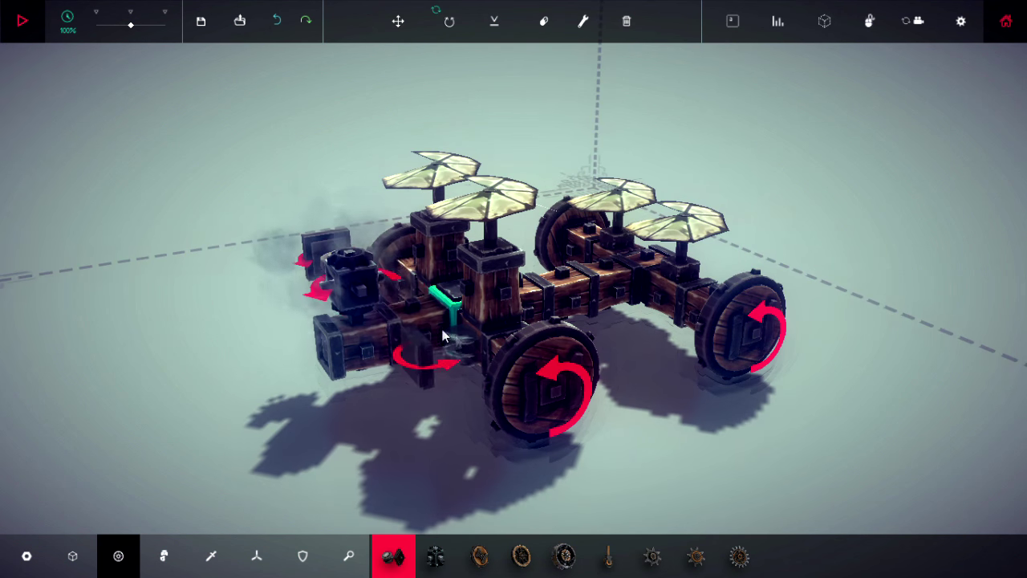
{"action": "mouse_move", "coordinate": [367, 305]}
{"action": "left_mouse_down"}
{"action": "mouse_move", "coordinate": [541, 353]}
{"action": "mouse_move", "coordinate": [570, 372]}
{"action": "left_mouse_up"}
{"action": "scroll", "coordinate": [541, 353], "scroll_direction": "down", "scroll_amount": 4}
{"action": "key", "text": "space"}
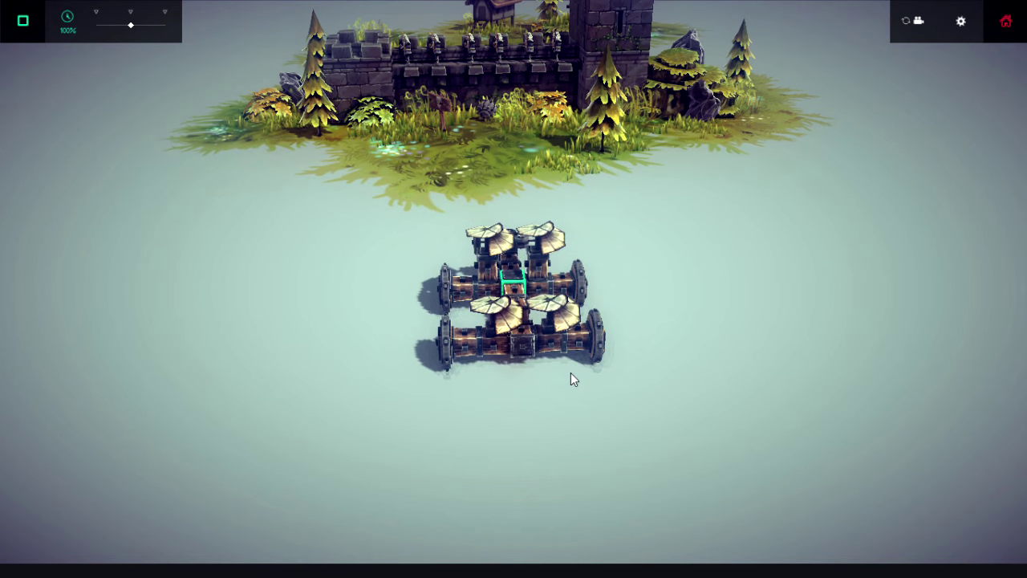
{"action": "key", "text": "Up"}
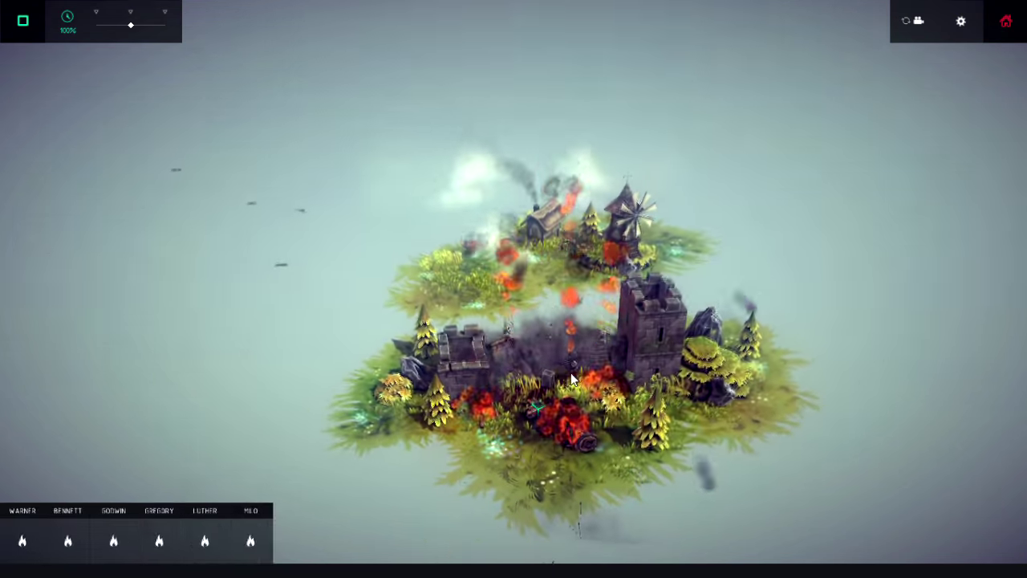
{"action": "key", "text": "space"}
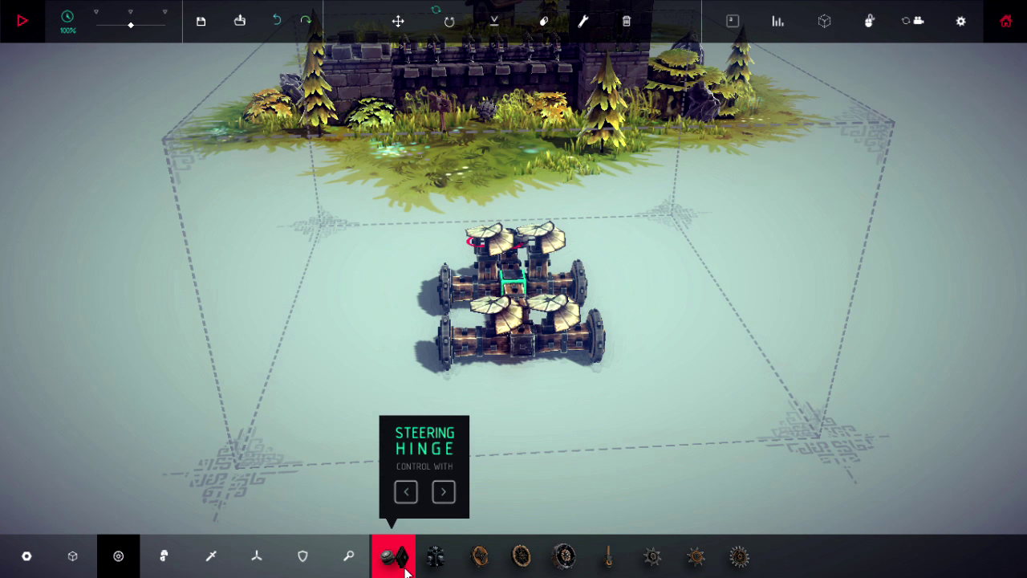
{"action": "scroll", "coordinate": [555, 411], "scroll_direction": "up", "scroll_amount": 5}
Erase the central black turning block and the grey left steering block, then view from above
{"action": "mouse_move", "coordinate": [555, 321]}
{"action": "left_mouse_down"}
{"action": "mouse_move", "coordinate": [844, 273]}
{"action": "mouse_move", "coordinate": [507, 354]}
{"action": "mouse_move", "coordinate": [539, 346]}
{"action": "mouse_move", "coordinate": [514, 367]}
{"action": "left_mouse_up"}
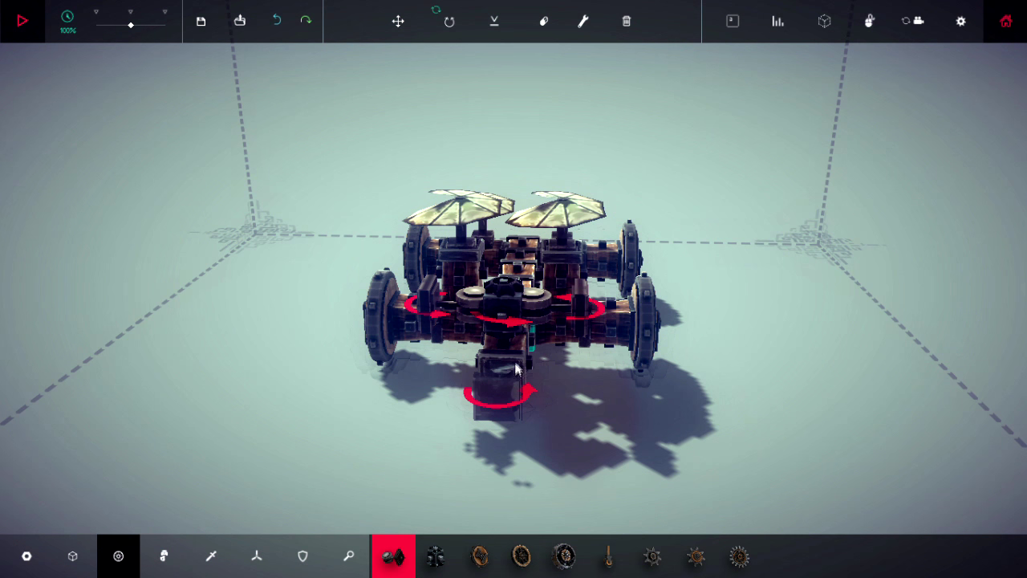
{"action": "left_click", "coordinate": [506, 289]}
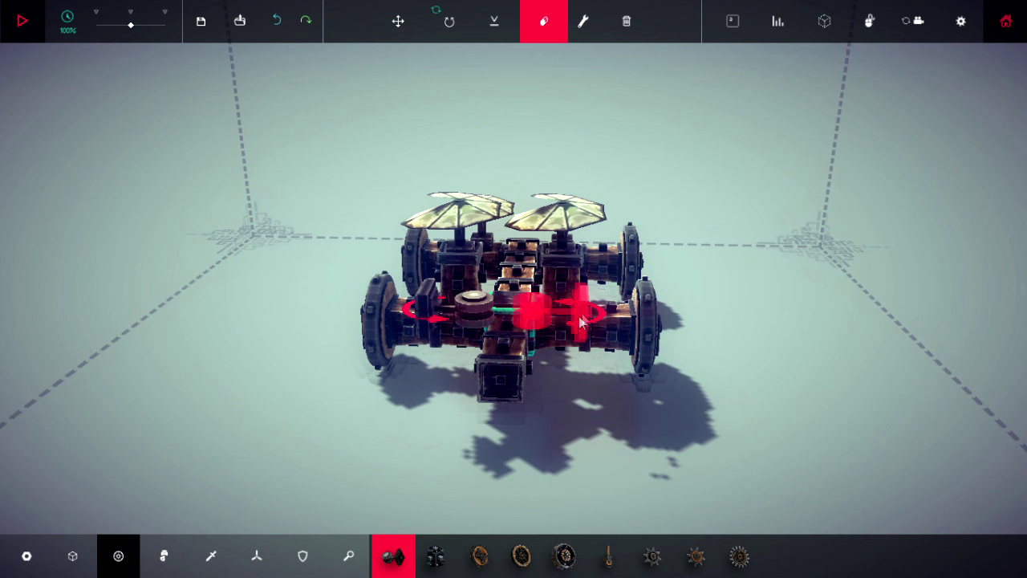
{"action": "left_click", "coordinate": [425, 317]}
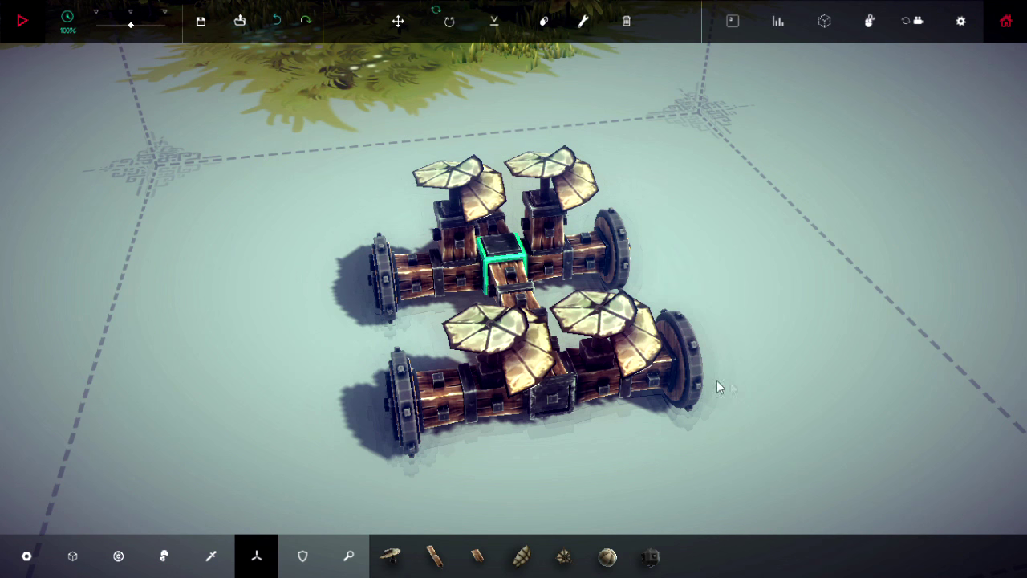
{"action": "left_click_drag", "start_coordinate": [716, 380], "coordinate": [739, 415]}
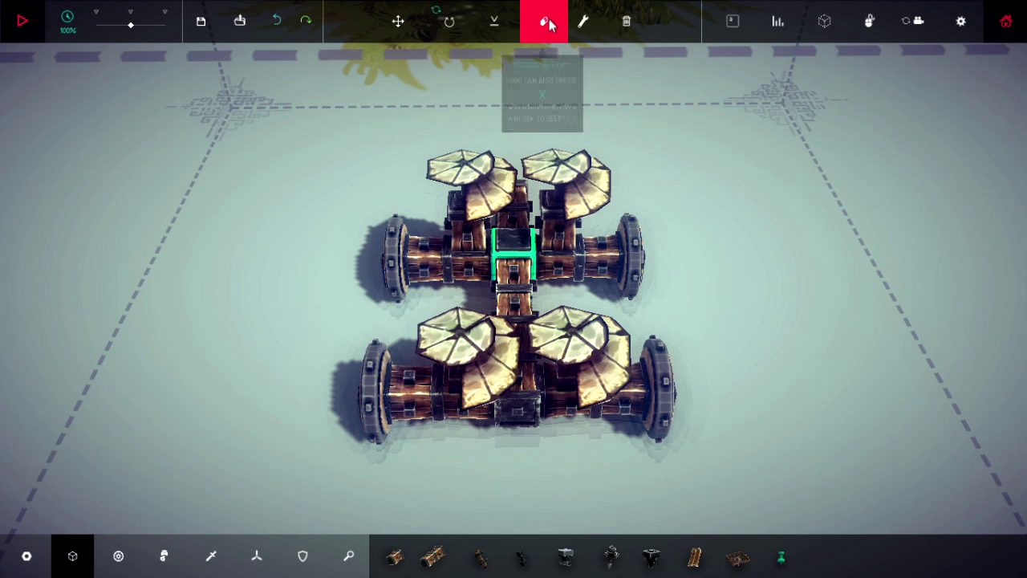
Erase all four wheels from the cart's axle ends
{"action": "left_click", "coordinate": [395, 252]}
{"action": "left_click", "coordinate": [630, 255]}
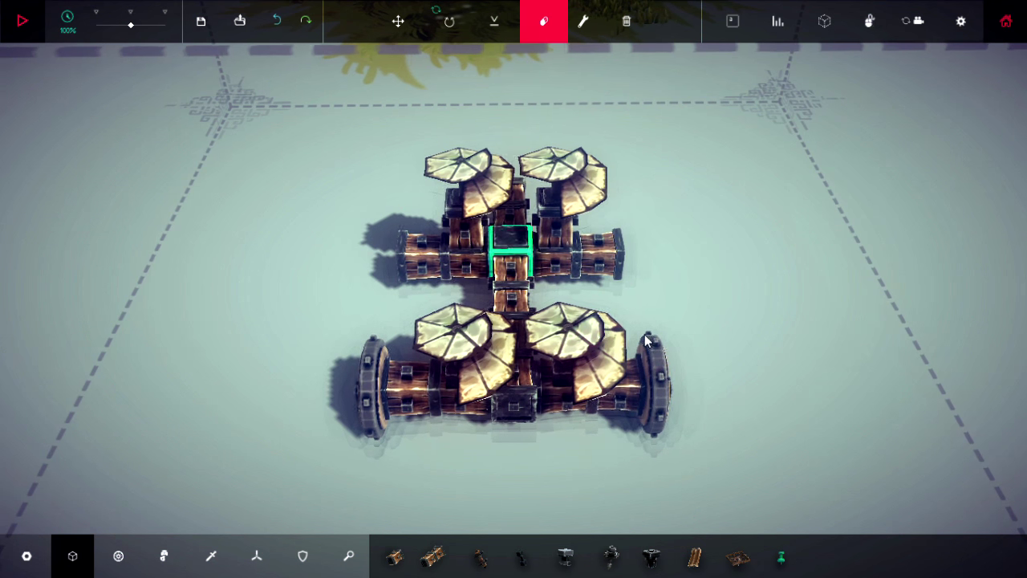
{"action": "left_click", "coordinate": [659, 390]}
{"action": "left_click", "coordinate": [380, 406]}
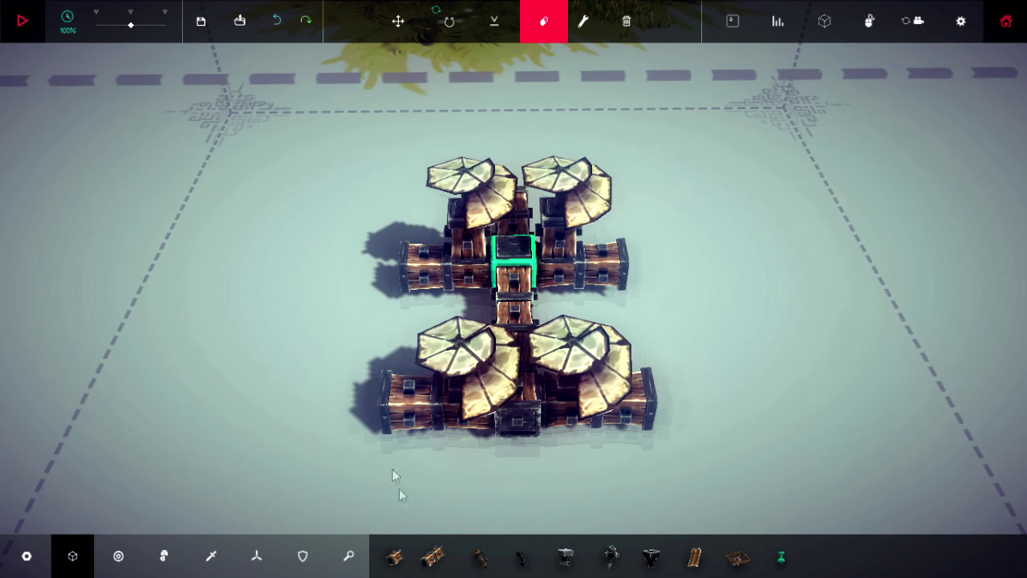
{"action": "left_click_drag", "start_coordinate": [339, 423], "coordinate": [481, 361]}
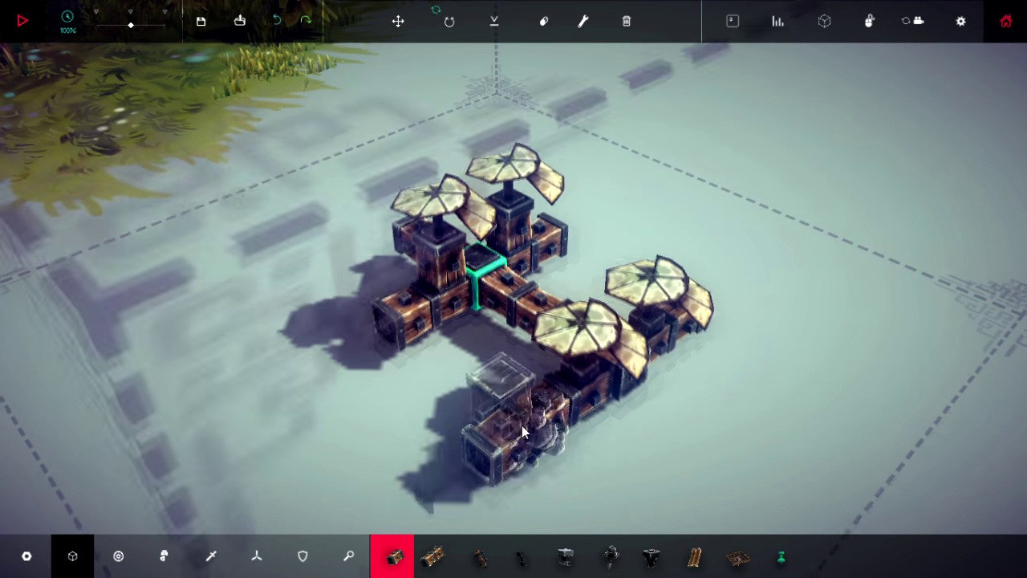
Lengthen both axles with wooden blocks
{"action": "left_click", "coordinate": [386, 327]}
{"action": "left_click_drag", "start_coordinate": [387, 327], "coordinate": [503, 341]}
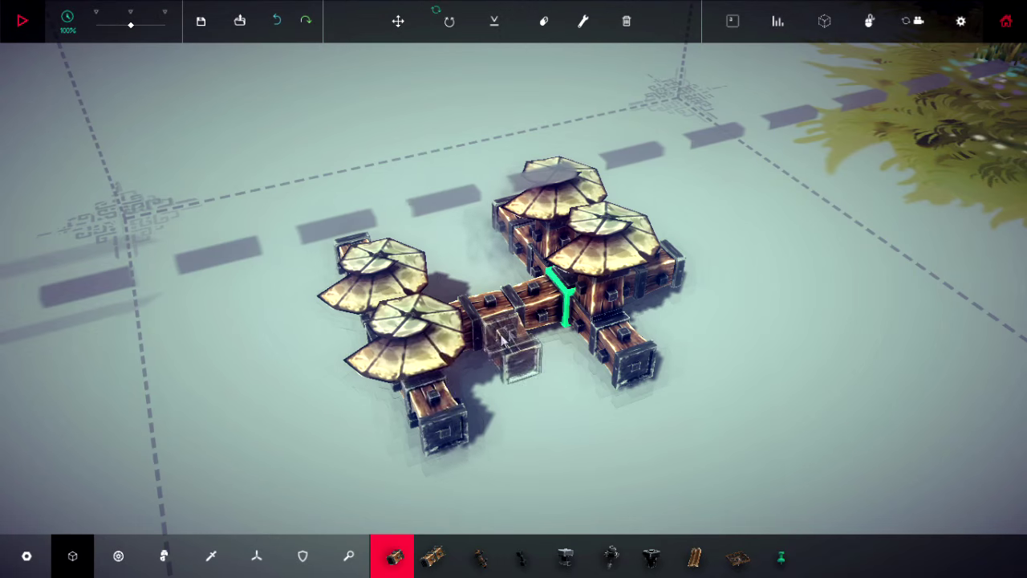
{"action": "left_click", "coordinate": [447, 431]}
{"action": "left_click", "coordinate": [634, 365]}
{"action": "left_click", "coordinate": [642, 385]}
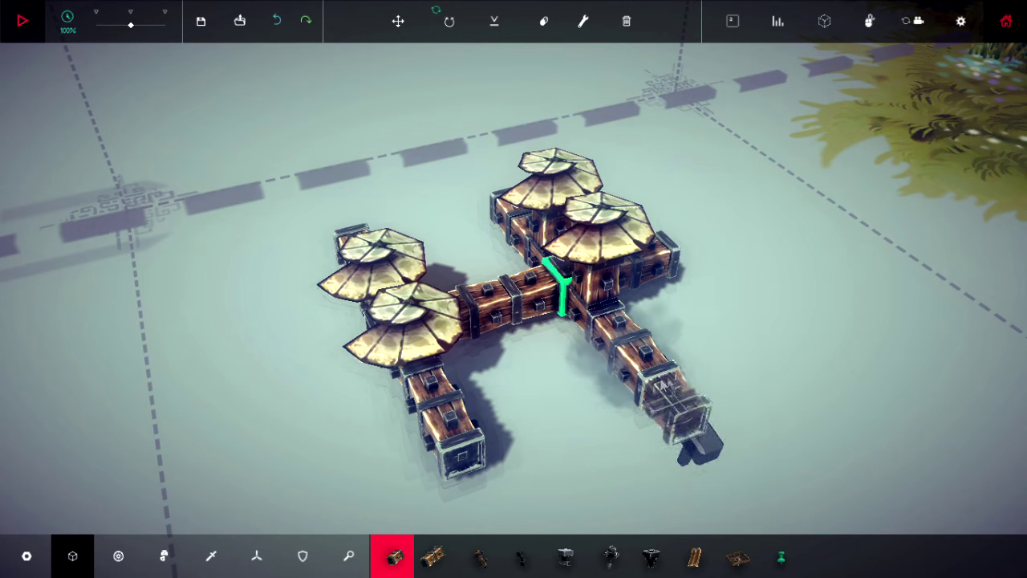
{"action": "left_click_drag", "start_coordinate": [610, 417], "coordinate": [619, 399]}
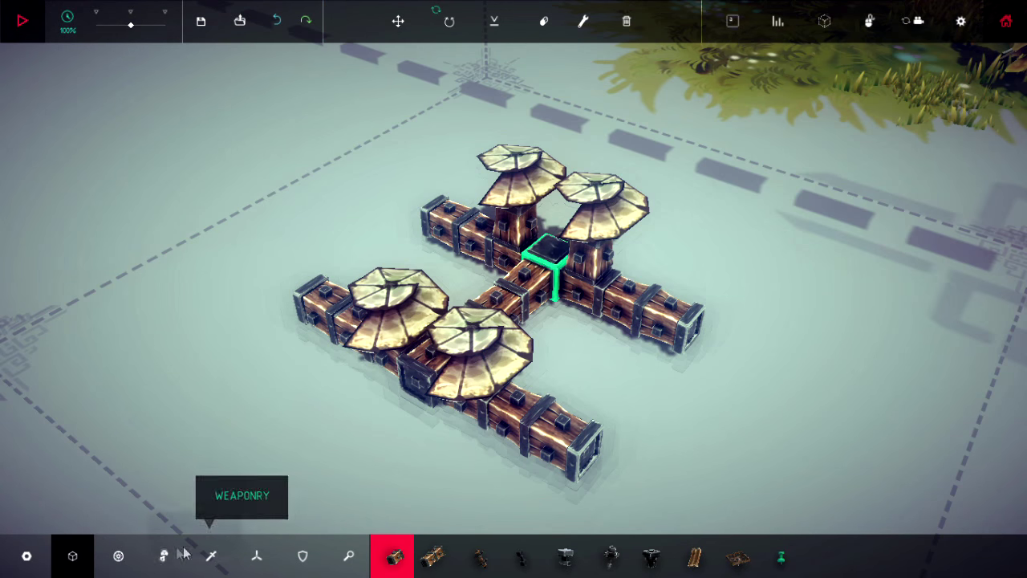
Fit motor wheels onto the new axle ends on both sides
{"action": "left_click", "coordinate": [479, 556]}
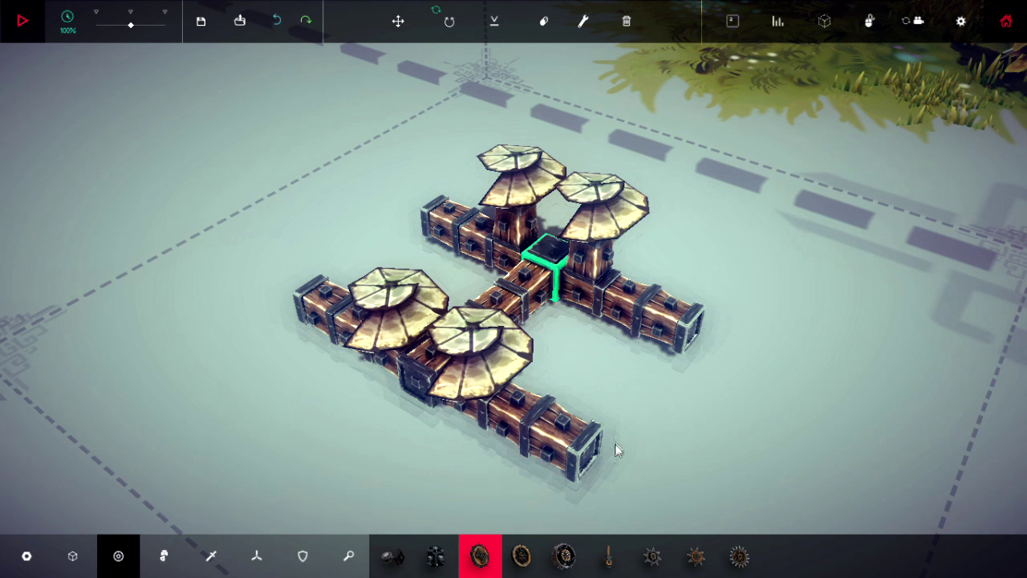
{"action": "left_click", "coordinate": [586, 458]}
{"action": "left_click", "coordinate": [696, 312]}
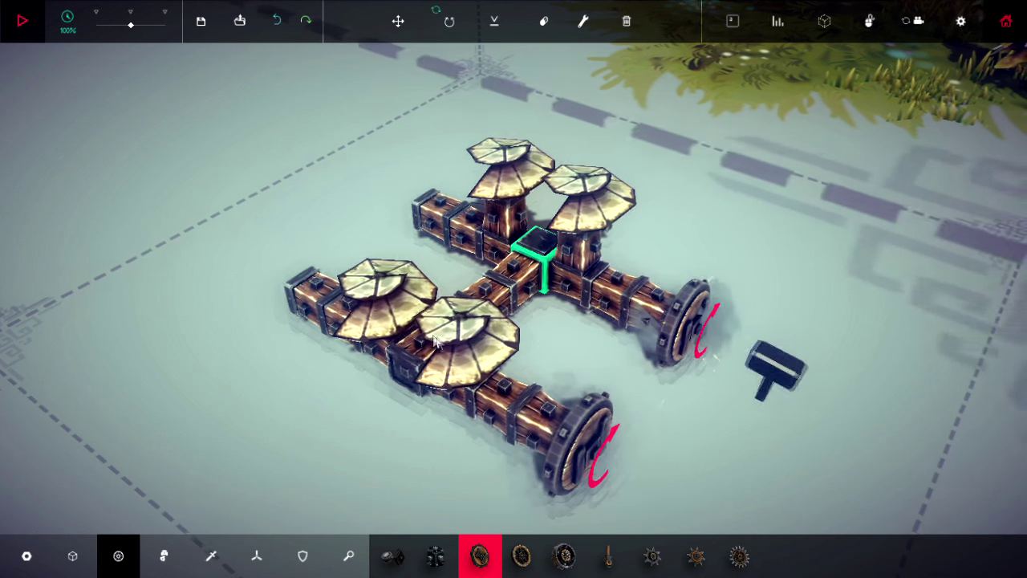
{"action": "left_click_drag", "start_coordinate": [746, 353], "coordinate": [776, 324]}
{"action": "left_click", "coordinate": [566, 207]}
{"action": "left_click", "coordinate": [319, 358]}
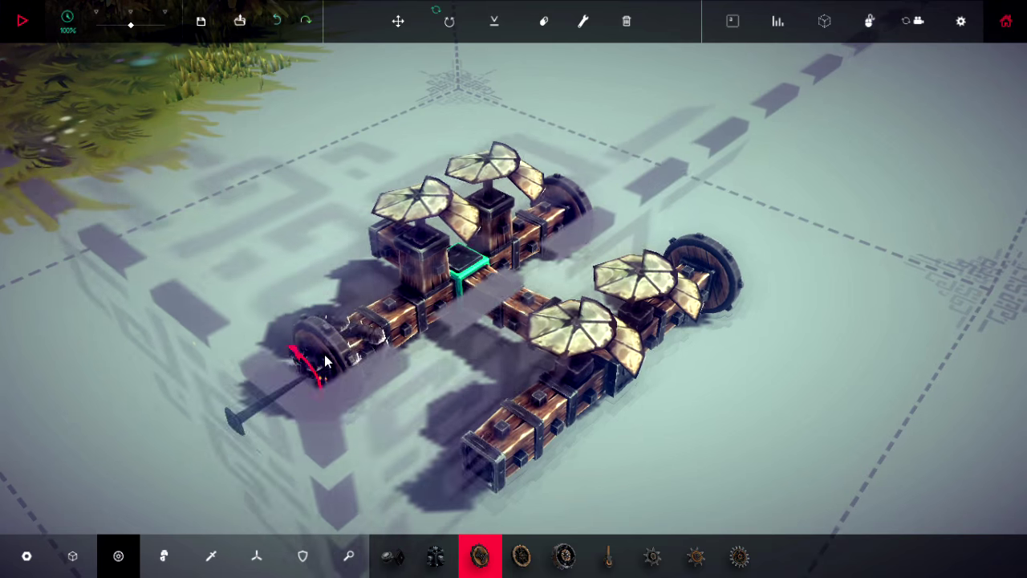
{"action": "left_click", "coordinate": [487, 469]}
{"action": "left_click_drag", "start_coordinate": [730, 422], "coordinate": [602, 451]}
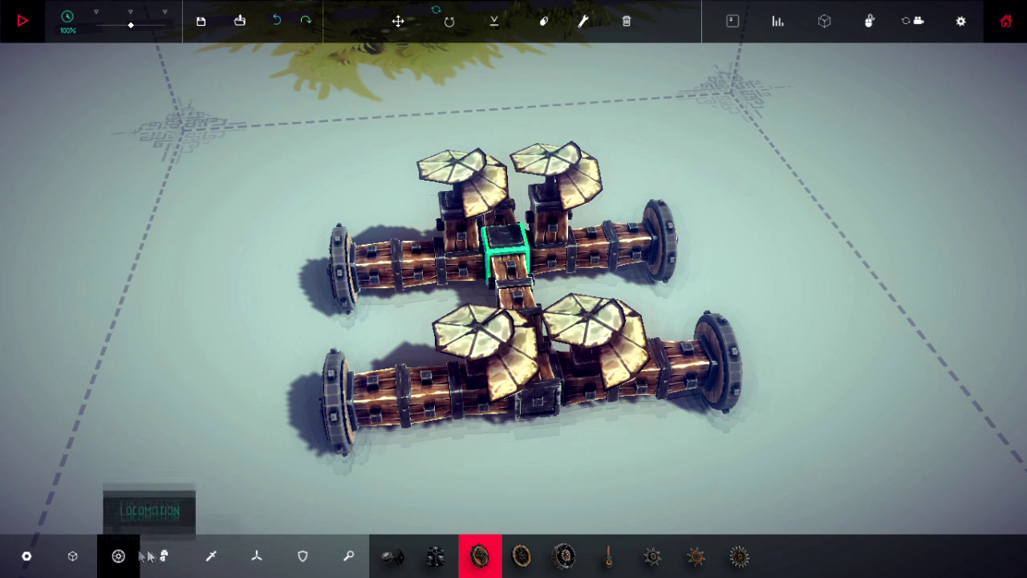
{"action": "left_click", "coordinate": [257, 556]}
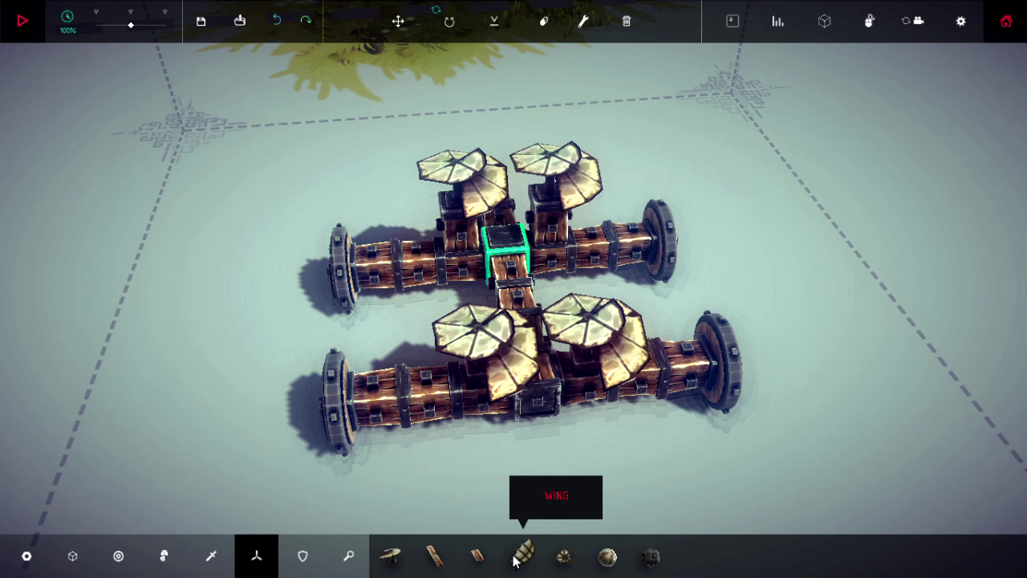
Place flying blocks on the four beam ends and start a test run
{"action": "left_click", "coordinate": [397, 560]}
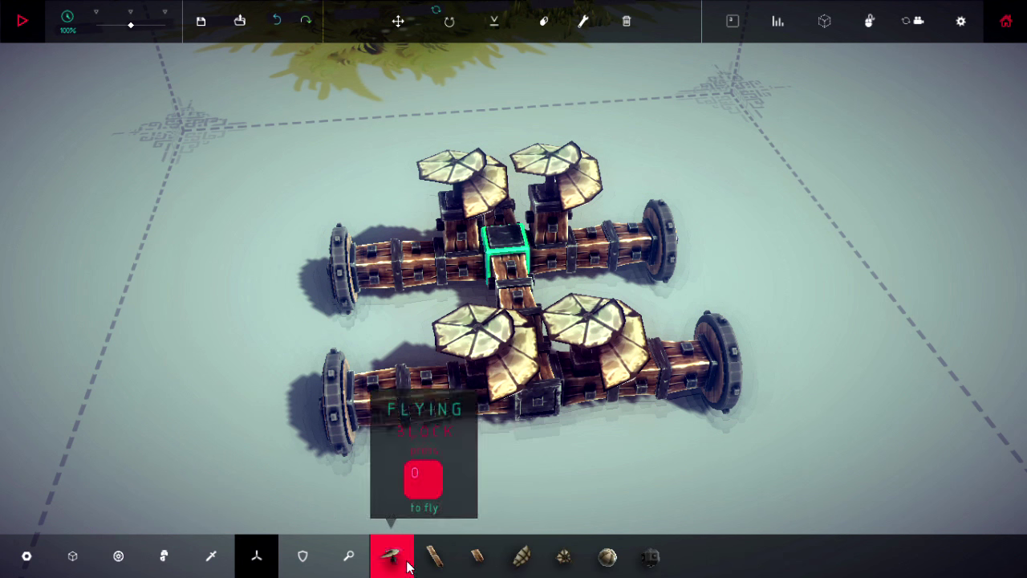
{"action": "left_click", "coordinate": [379, 397]}
{"action": "left_click", "coordinate": [353, 256]}
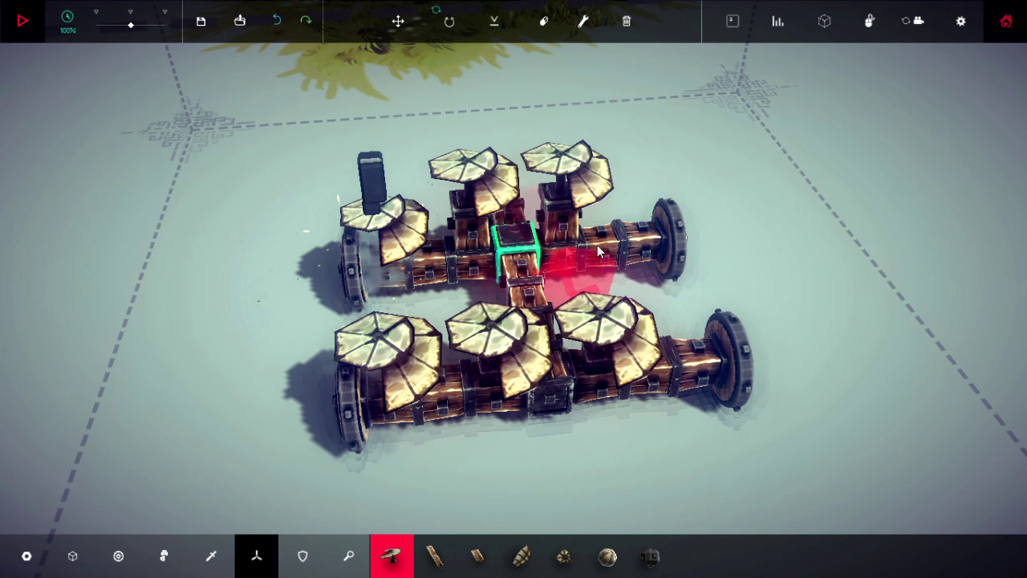
{"action": "left_click", "coordinate": [654, 228]}
{"action": "left_click", "coordinate": [692, 361]}
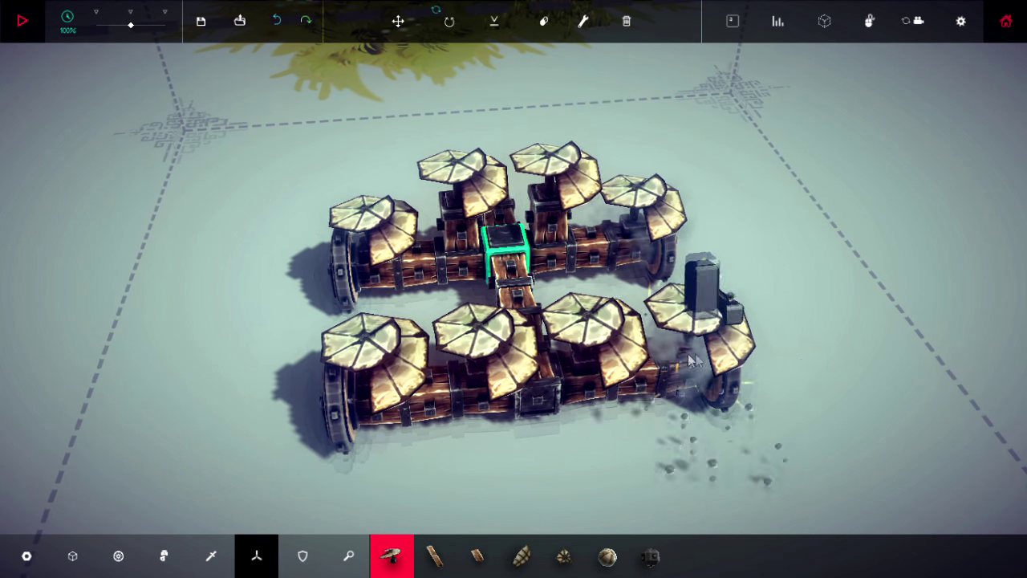
{"action": "key", "text": "space"}
{"action": "scroll", "coordinate": [802, 337], "scroll_direction": "down", "scroll_amount": 5}
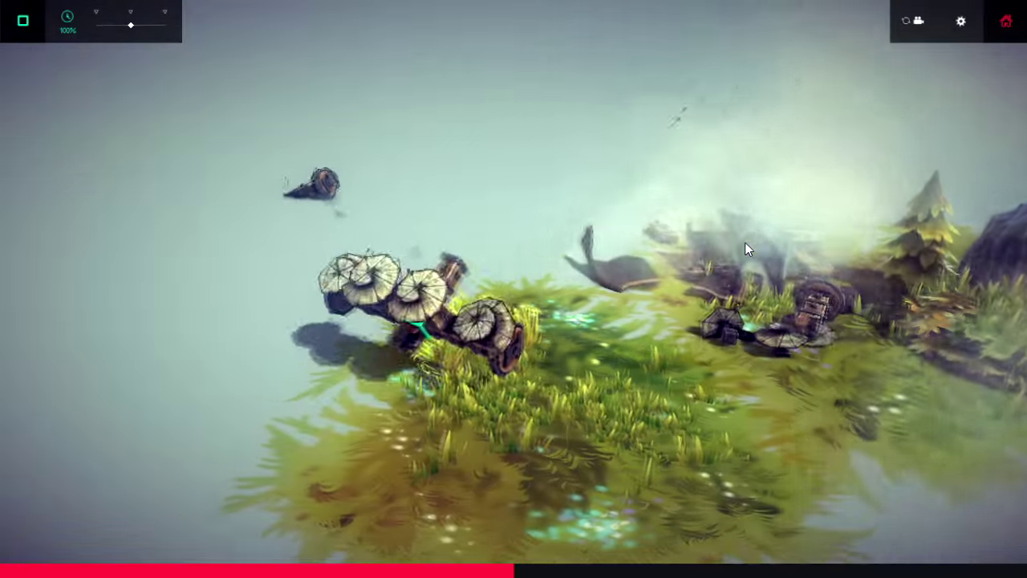
Run and reset the eight-rotor cart's test several times, ending back in build mode
{"action": "key", "text": "space"}
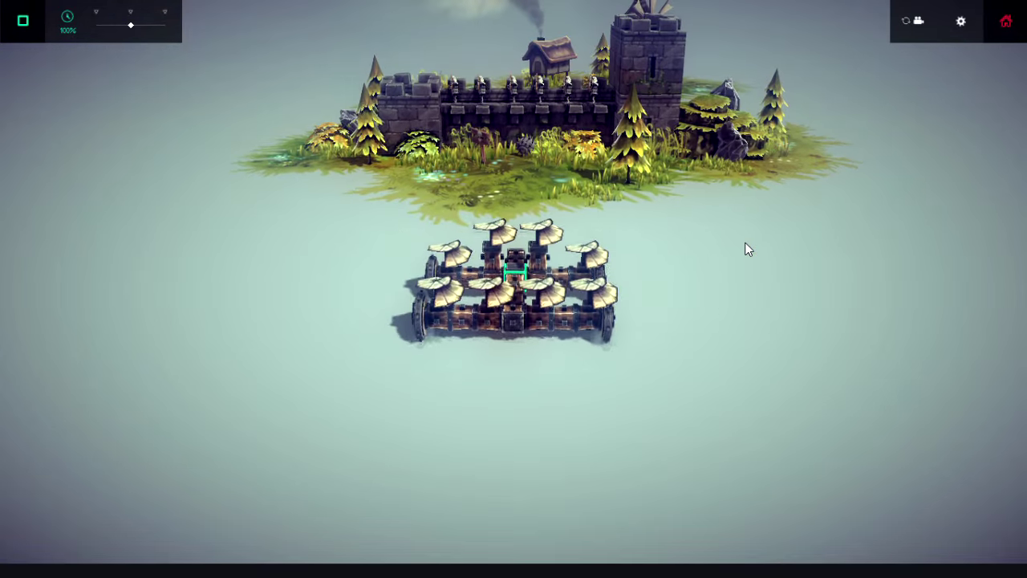
{"action": "key", "text": "space"}
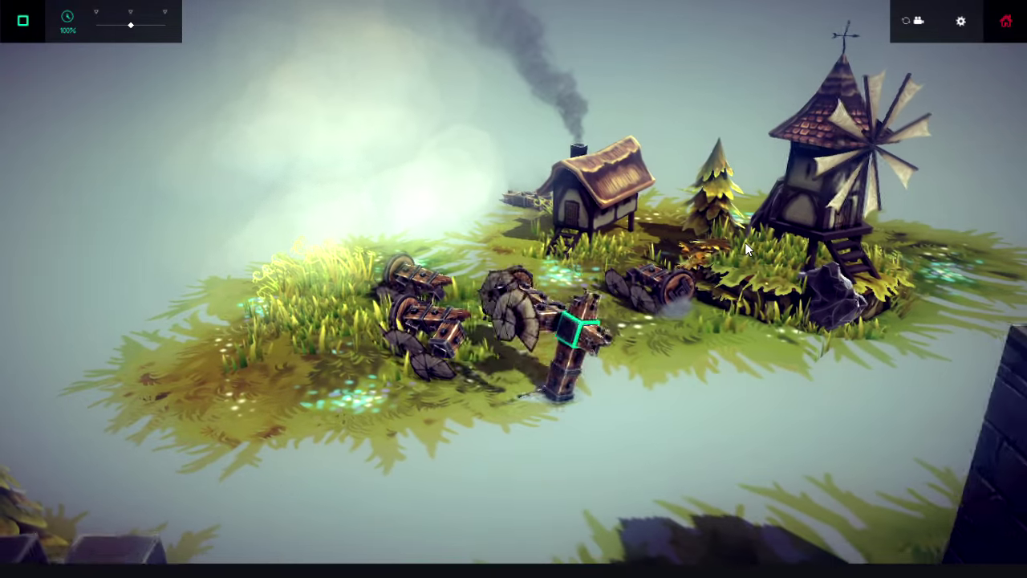
{"action": "key", "text": "space"}
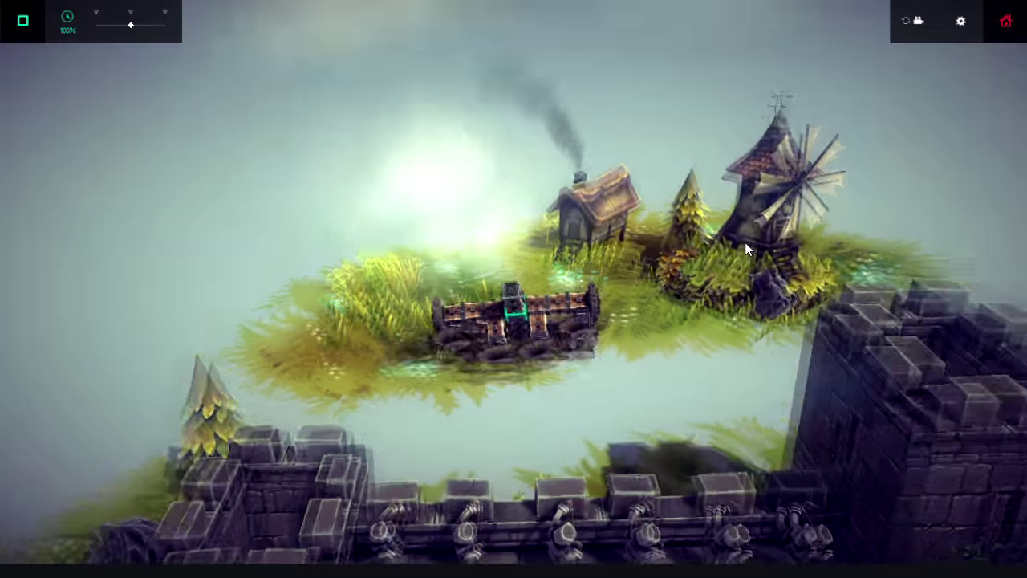
{"action": "key", "text": "space"}
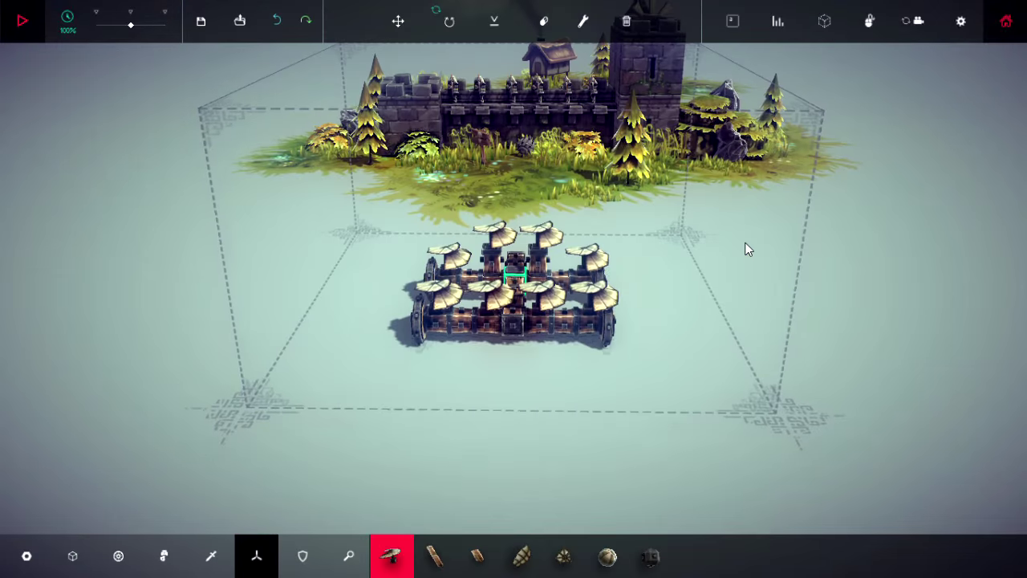
{"action": "key", "text": "space"}
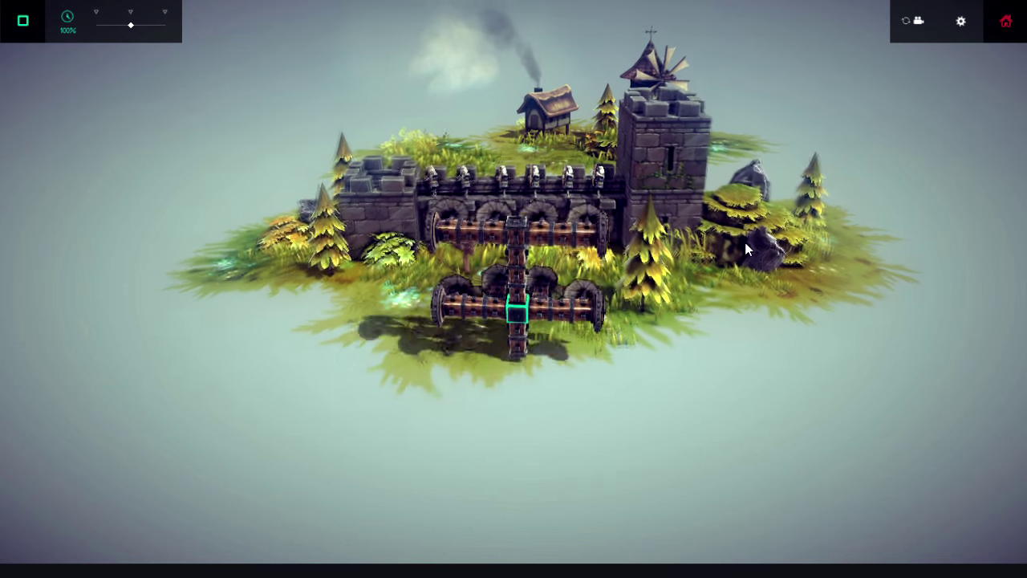
{"action": "key", "text": "space"}
{"action": "key", "text": "space"}
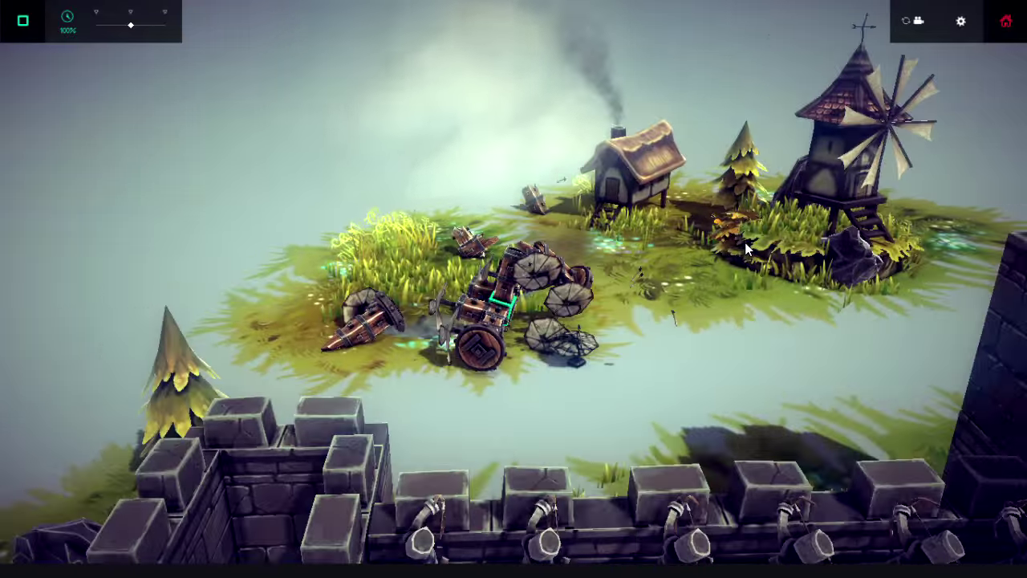
{"action": "key", "text": "space"}
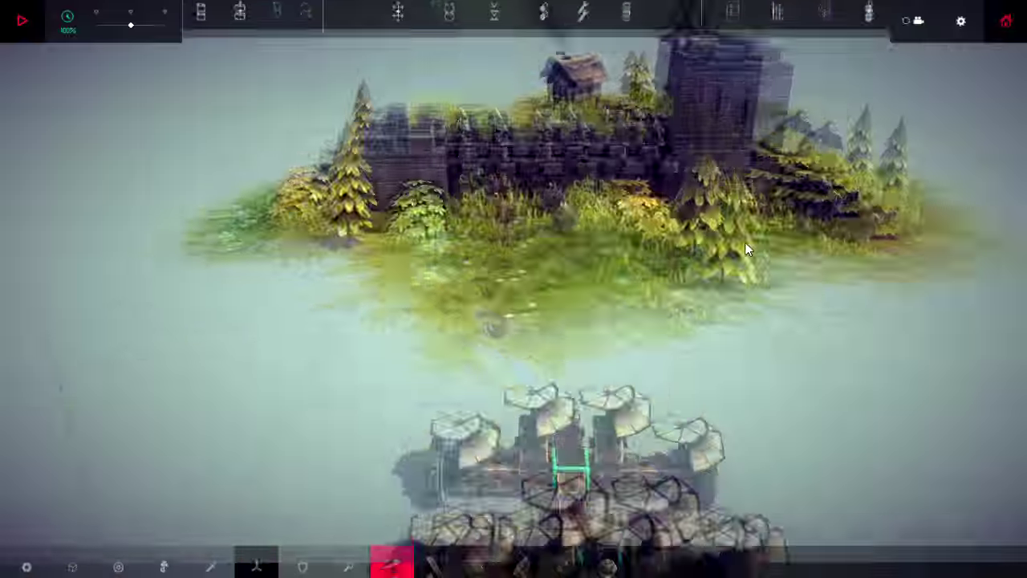
{"action": "key", "text": "space"}
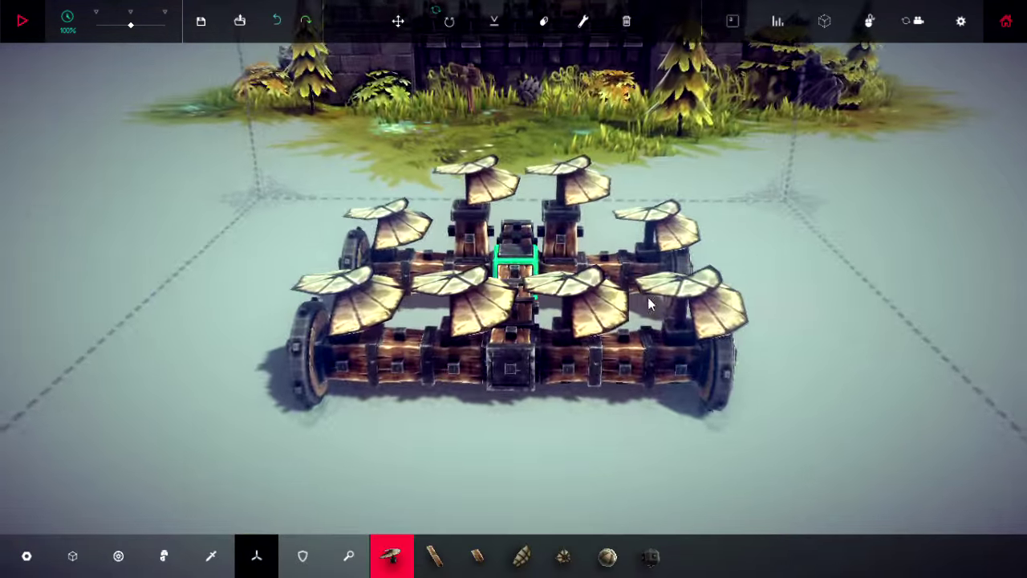
{"action": "left_click_drag", "start_coordinate": [732, 238], "coordinate": [914, 413]}
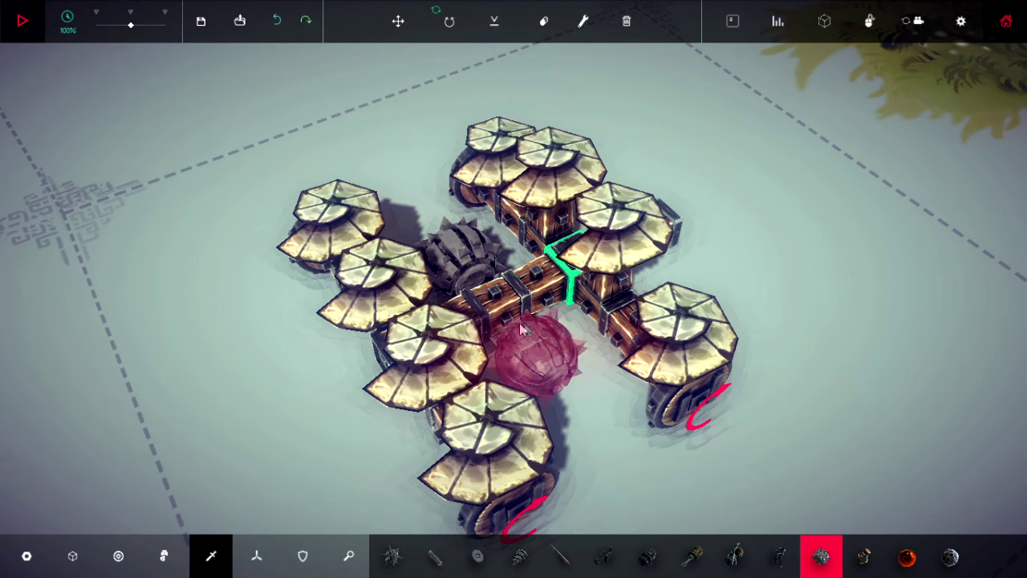
Place a second spiked ball under the cart and start a test
{"action": "left_click", "coordinate": [521, 333]}
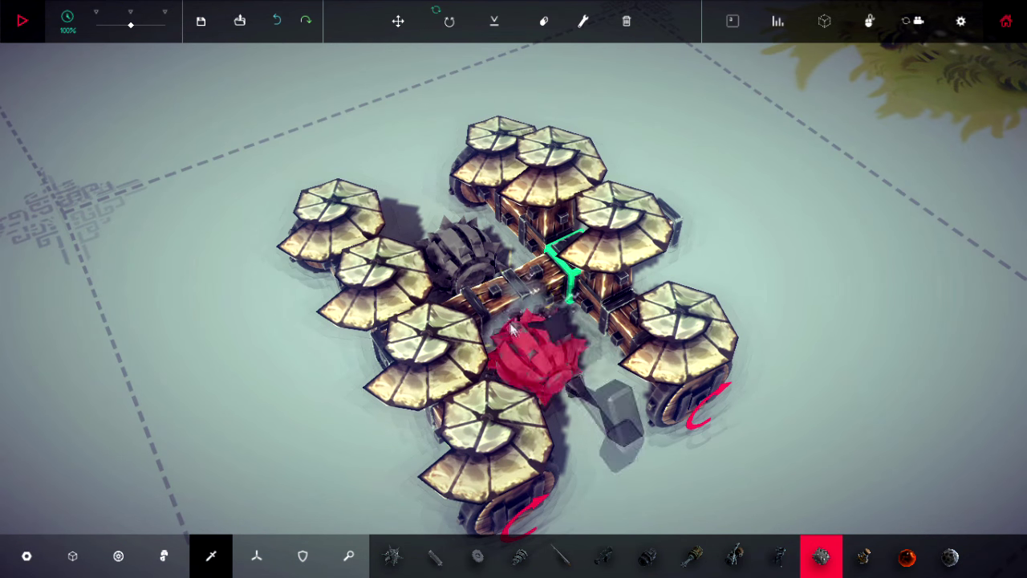
{"action": "key", "text": "space"}
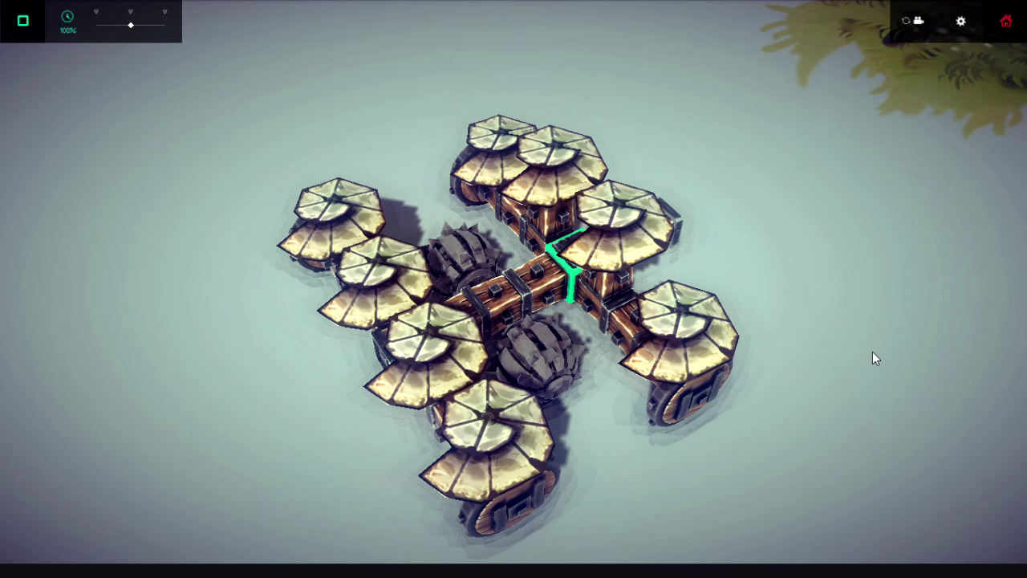
{"action": "scroll", "coordinate": [872, 351], "scroll_direction": "down", "scroll_amount": 3}
{"action": "scroll", "coordinate": [872, 351], "scroll_direction": "down", "scroll_amount": 3}
{"action": "scroll", "coordinate": [719, 203], "scroll_direction": "down", "scroll_amount": 3}
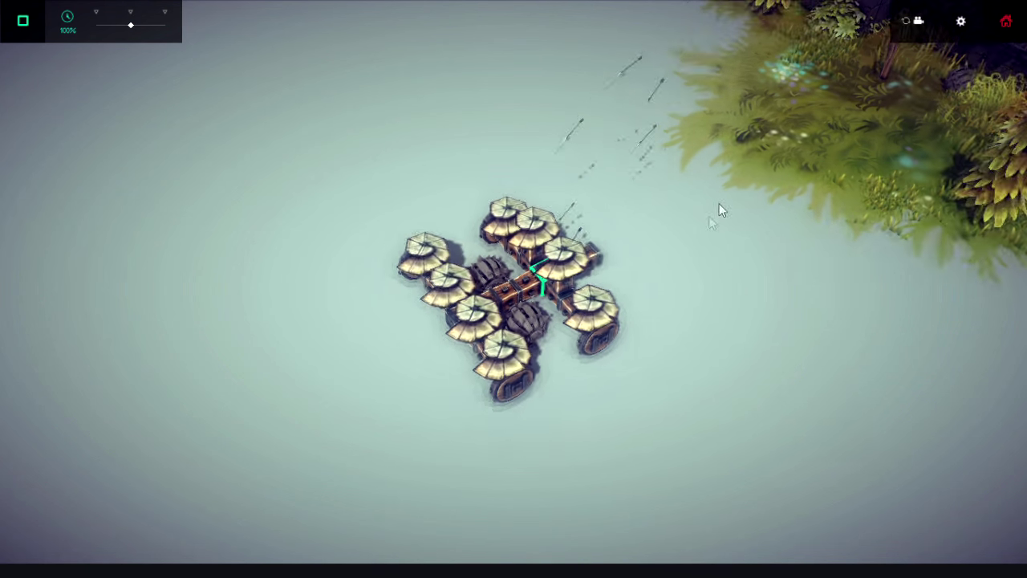
{"action": "scroll", "coordinate": [719, 203], "scroll_direction": "down", "scroll_amount": 3}
Watch the cart head toward the castle island, rerun once, then stop the test
{"action": "left_click_drag", "start_coordinate": [566, 299], "coordinate": [709, 189]}
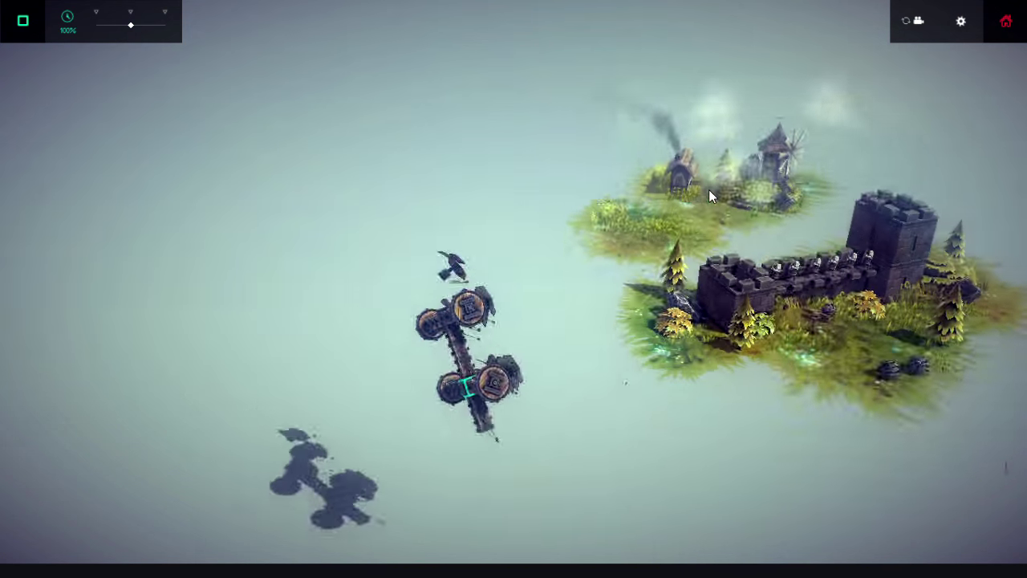
{"action": "key", "text": "space"}
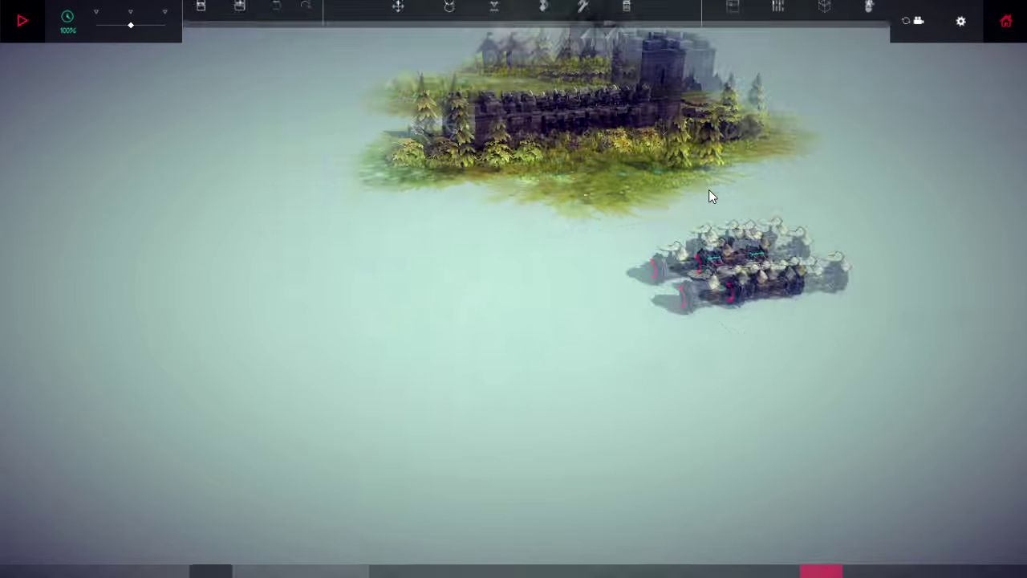
{"action": "key", "text": "space"}
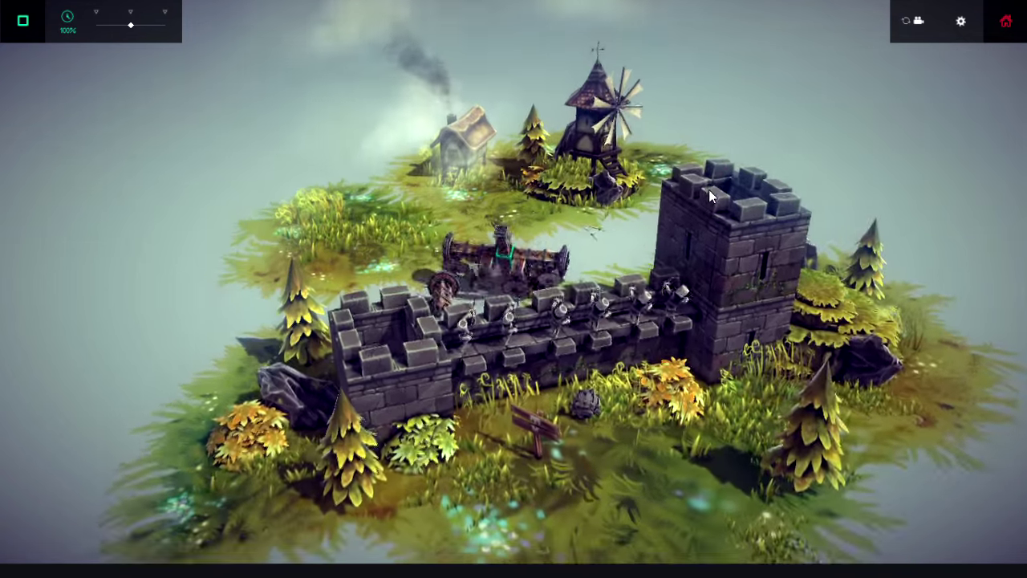
{"action": "key", "text": "space"}
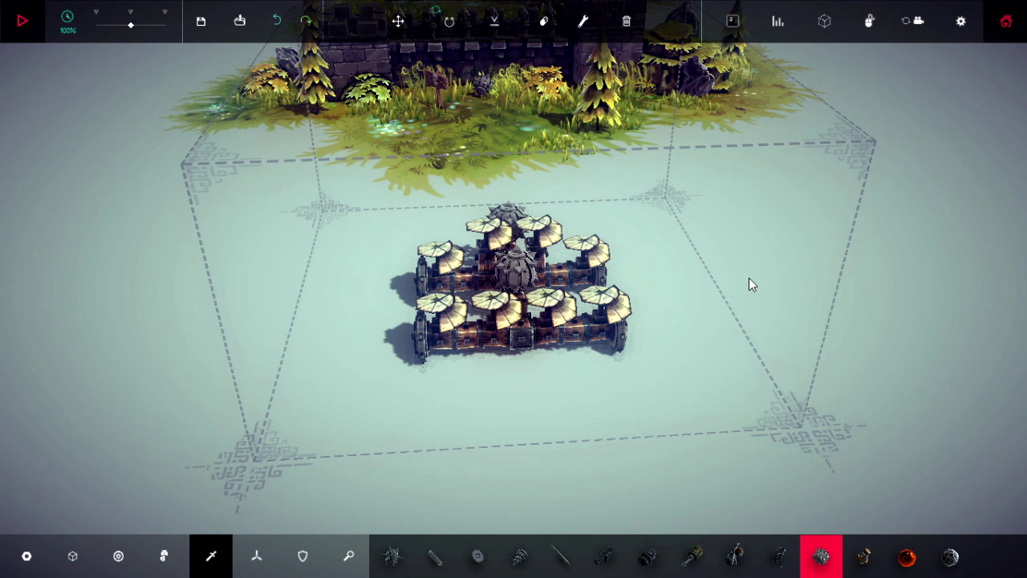
Run one more test, then clear the machine down to its core block
{"action": "key", "text": "space"}
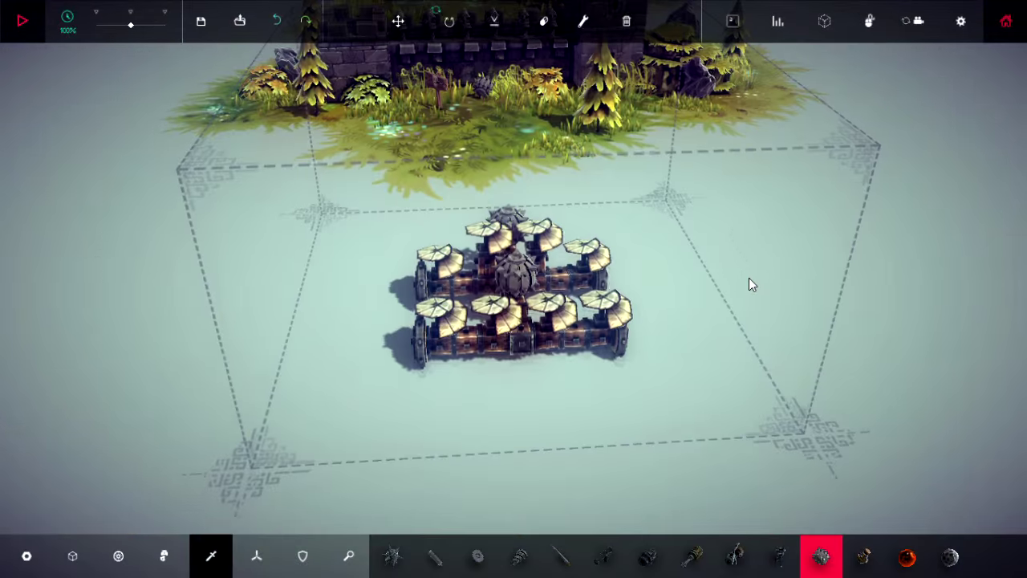
{"action": "key", "text": "space"}
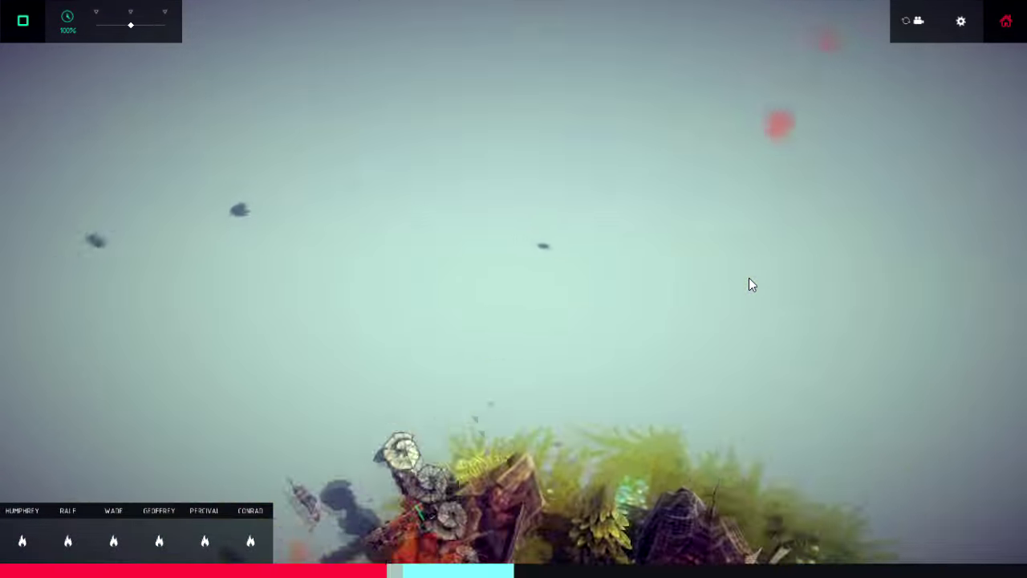
{"action": "key", "text": "space"}
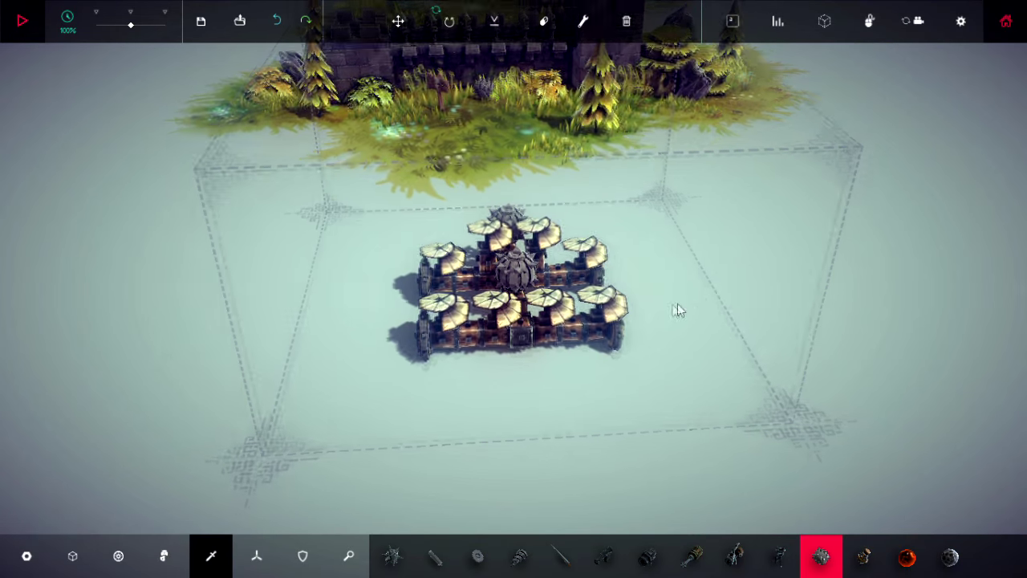
{"action": "scroll", "coordinate": [678, 311], "scroll_direction": "up", "scroll_amount": 5}
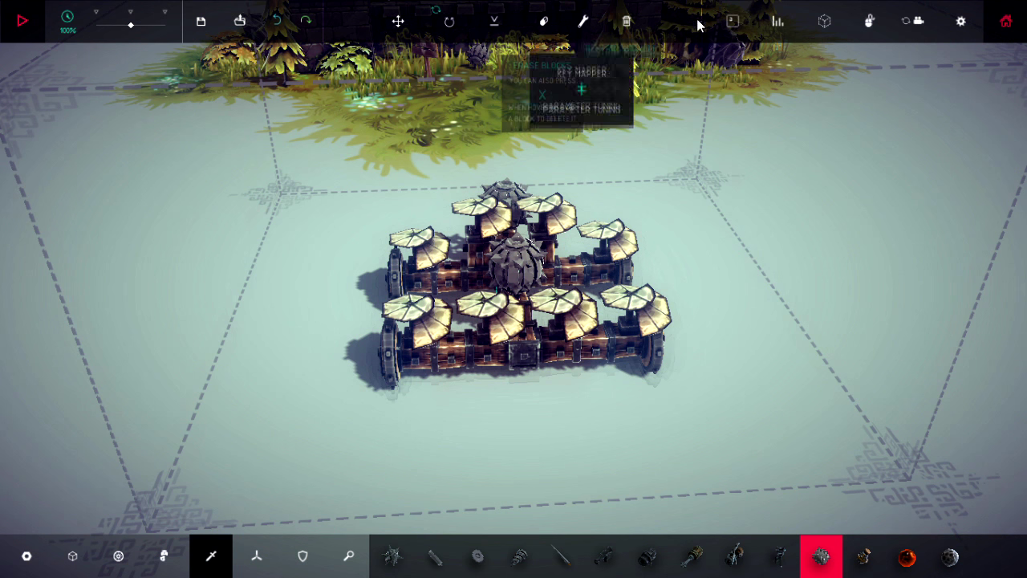
{"action": "left_click", "coordinate": [626, 83]}
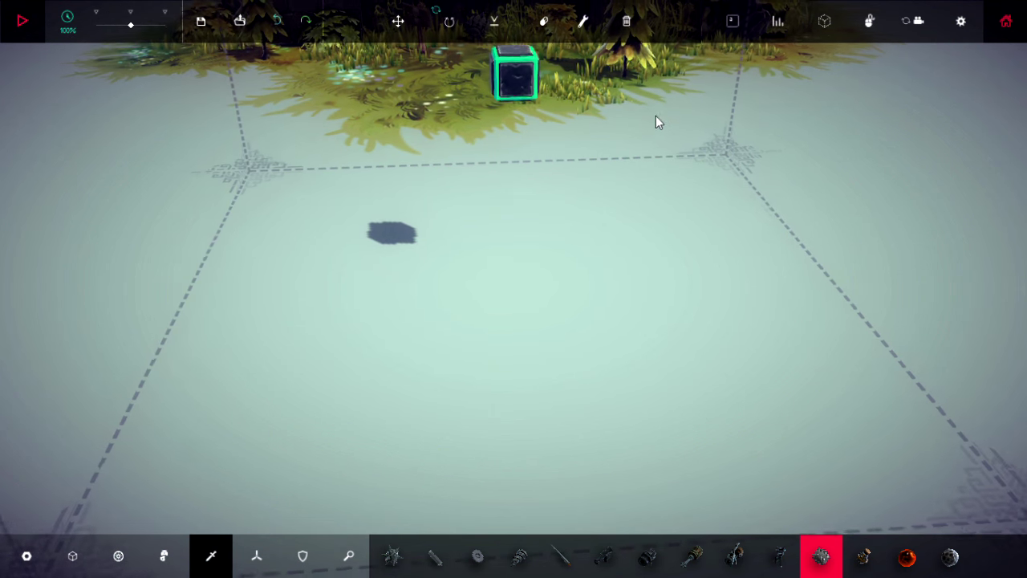
{"action": "scroll", "coordinate": [666, 137], "scroll_direction": "down", "scroll_amount": 5}
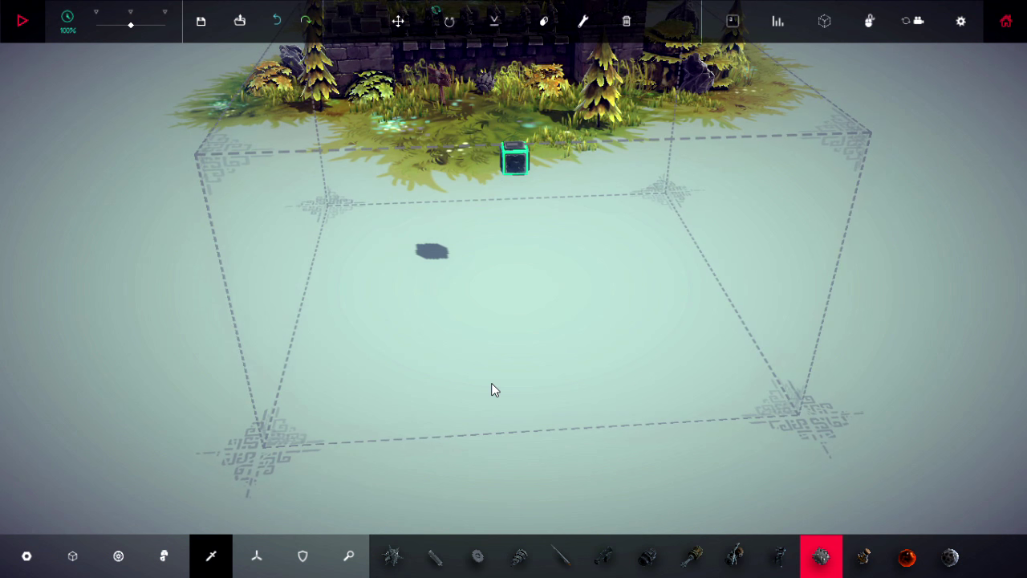
Attach wooden blocks below and on top of the core block, removing a misplaced one
{"action": "left_click", "coordinate": [72, 555]}
{"action": "scroll", "coordinate": [554, 330], "scroll_direction": "up", "scroll_amount": 4}
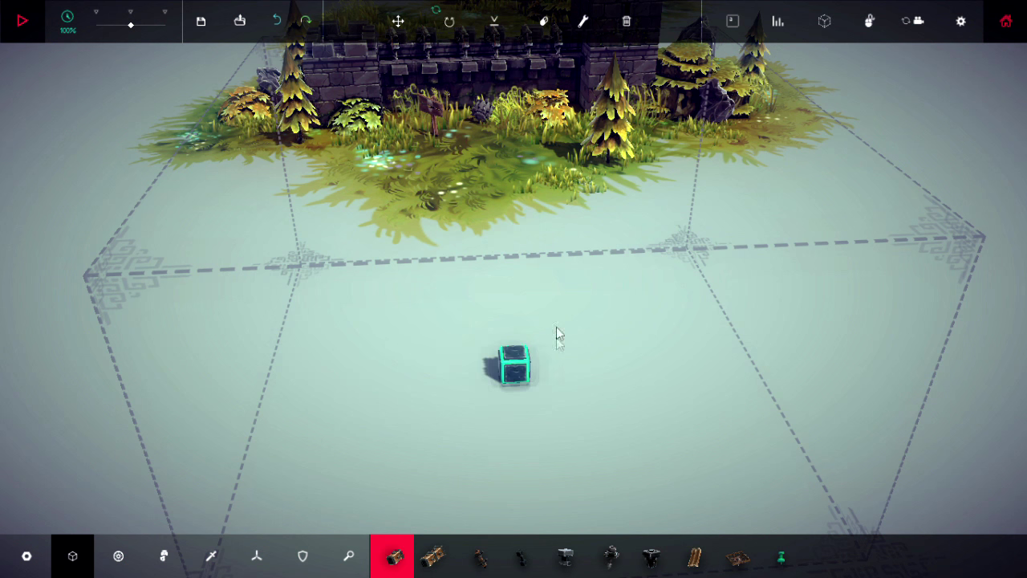
{"action": "scroll", "coordinate": [559, 334], "scroll_direction": "up", "scroll_amount": 3}
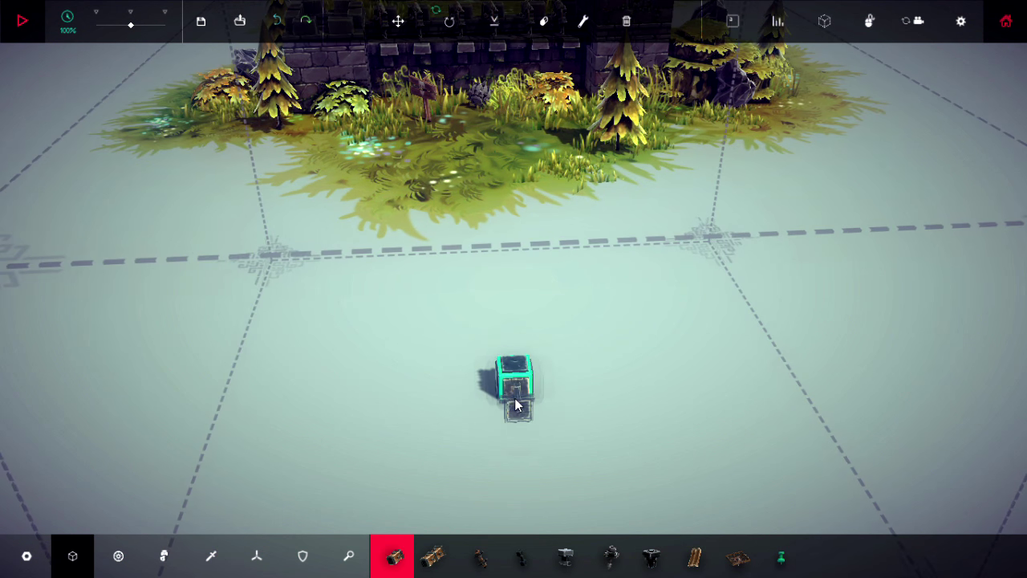
{"action": "left_click", "coordinate": [516, 405]}
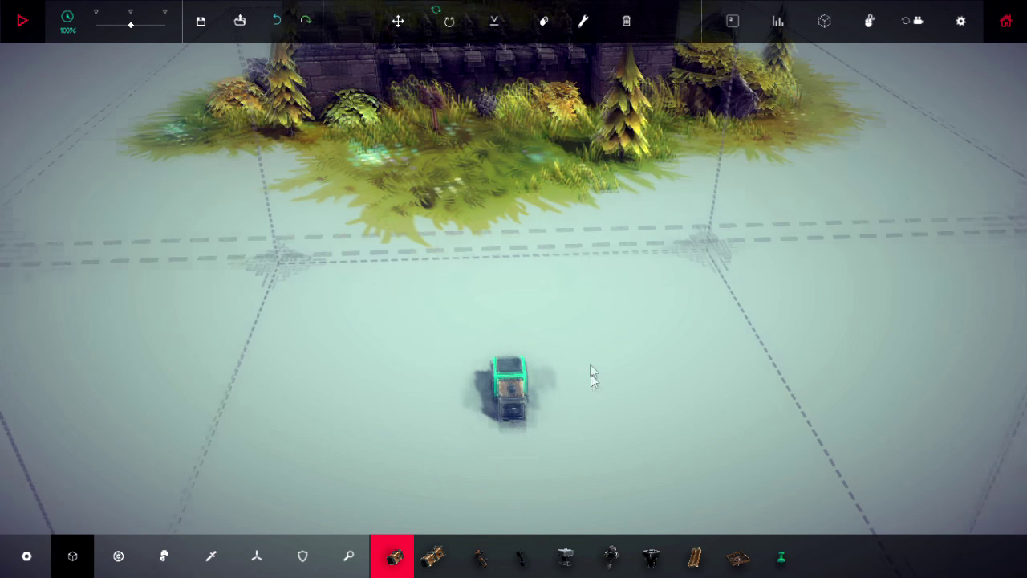
{"action": "scroll", "coordinate": [590, 373], "scroll_direction": "down", "scroll_amount": 4}
{"action": "scroll", "coordinate": [579, 360], "scroll_direction": "up", "scroll_amount": 4}
{"action": "scroll", "coordinate": [579, 360], "scroll_direction": "up", "scroll_amount": 2}
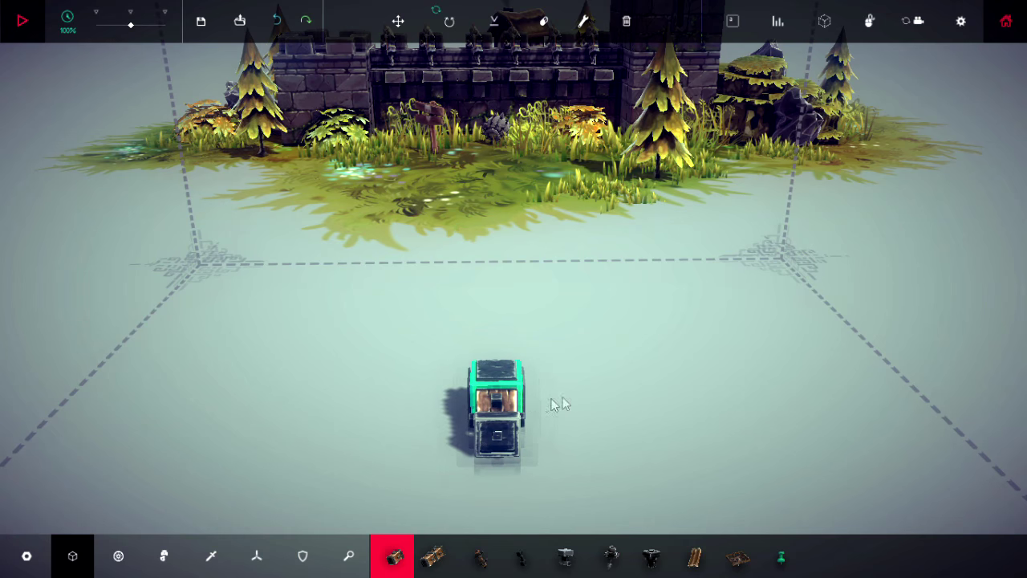
{"action": "left_click_drag", "start_coordinate": [559, 403], "coordinate": [490, 387]}
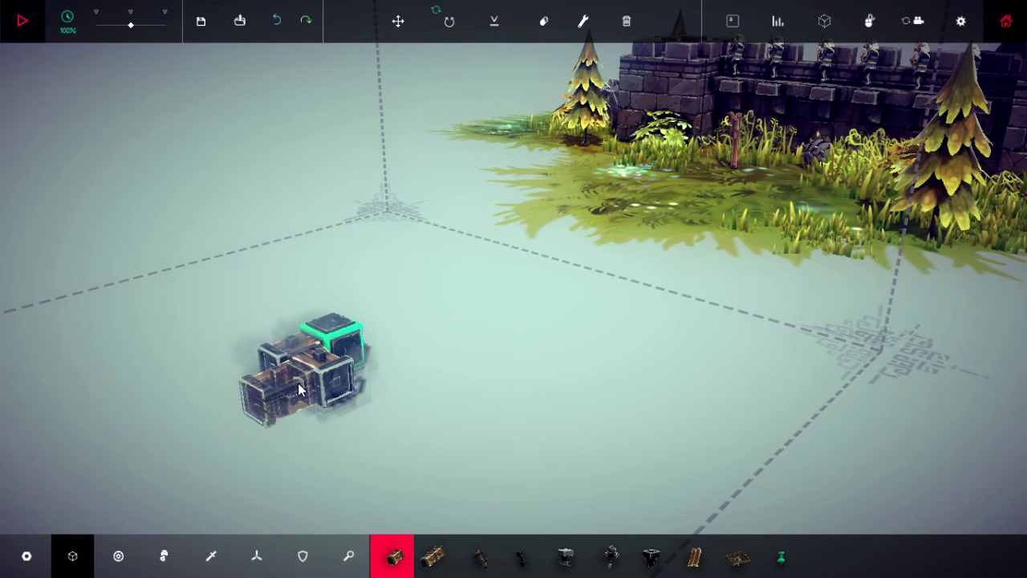
{"action": "left_click", "coordinate": [298, 390]}
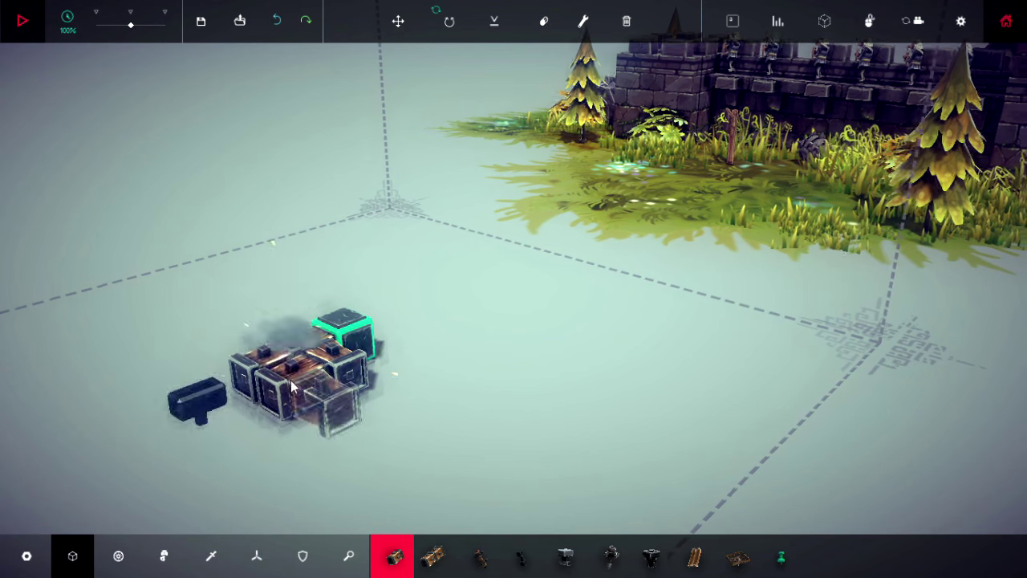
{"action": "left_click_drag", "start_coordinate": [274, 361], "coordinate": [505, 401]}
{"action": "left_click", "coordinate": [631, 427]}
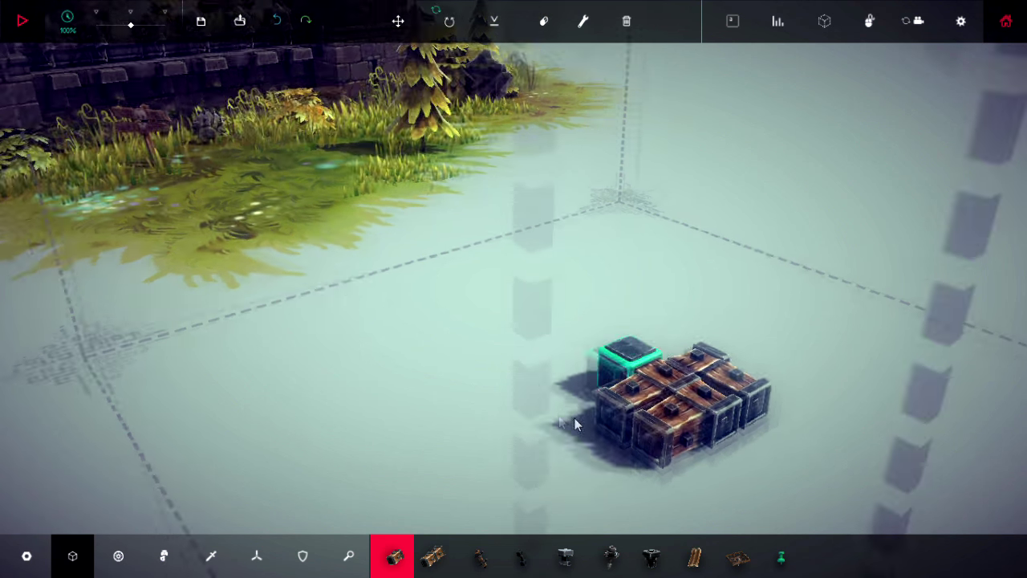
From a top-down view, lay wooden blocks along the base's left side and bottom row
{"action": "left_click_drag", "start_coordinate": [578, 410], "coordinate": [740, 371]}
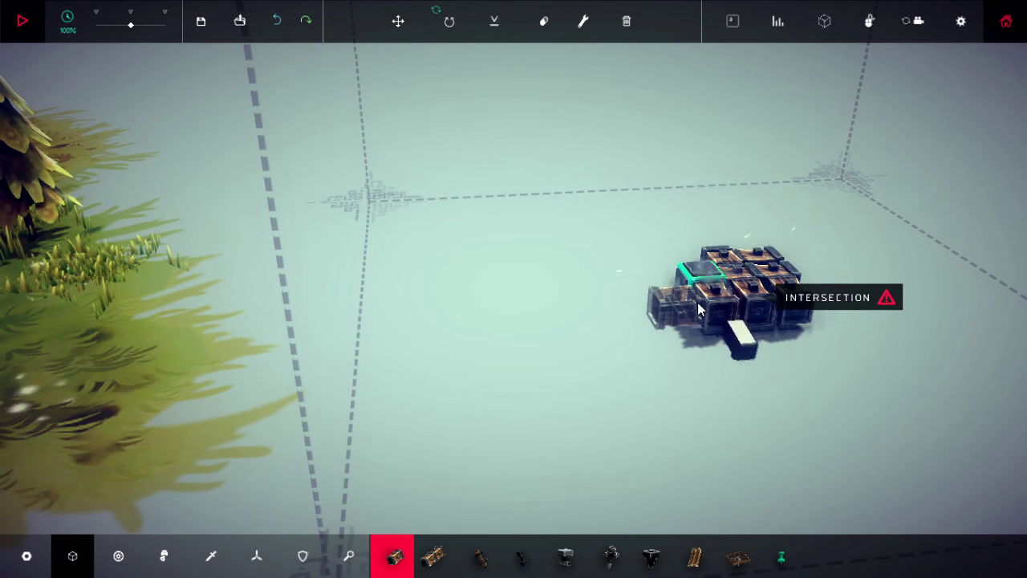
{"action": "left_click_drag", "start_coordinate": [705, 307], "coordinate": [456, 215]}
{"action": "left_click", "coordinate": [509, 195]}
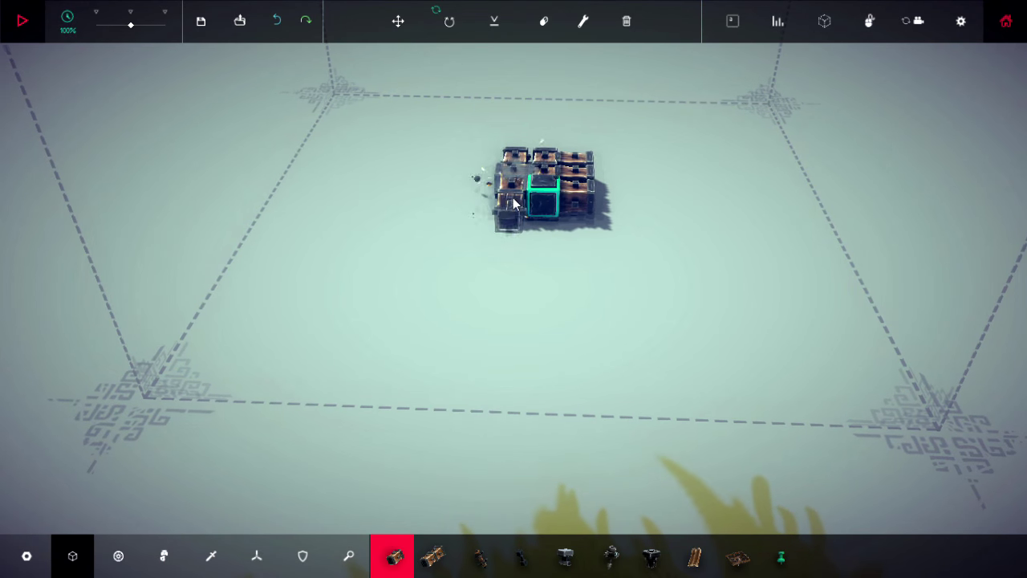
{"action": "left_click", "coordinate": [512, 215]}
{"action": "left_click", "coordinate": [570, 210]}
{"action": "left_click", "coordinate": [541, 237]}
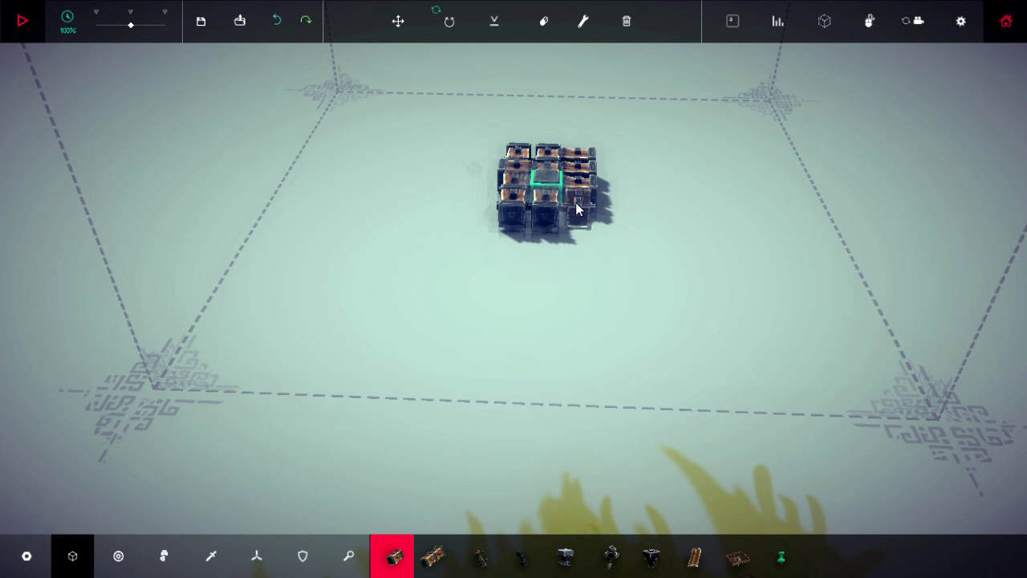
{"action": "left_click", "coordinate": [575, 234]}
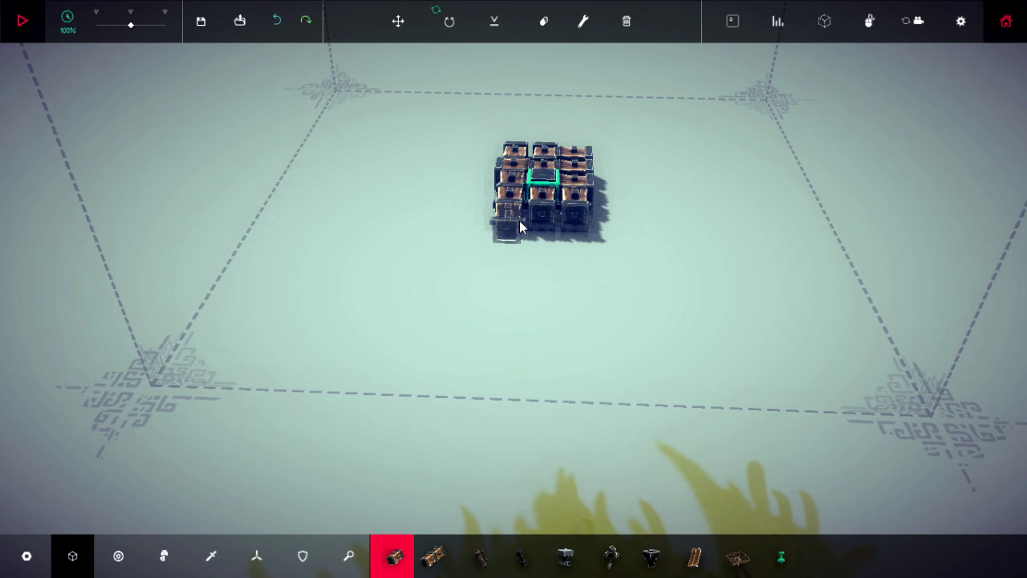
Fill the base's bottom centre, lower right and front-left spots with wooden blocks
{"action": "left_click", "coordinate": [543, 226]}
{"action": "left_click", "coordinate": [571, 233]}
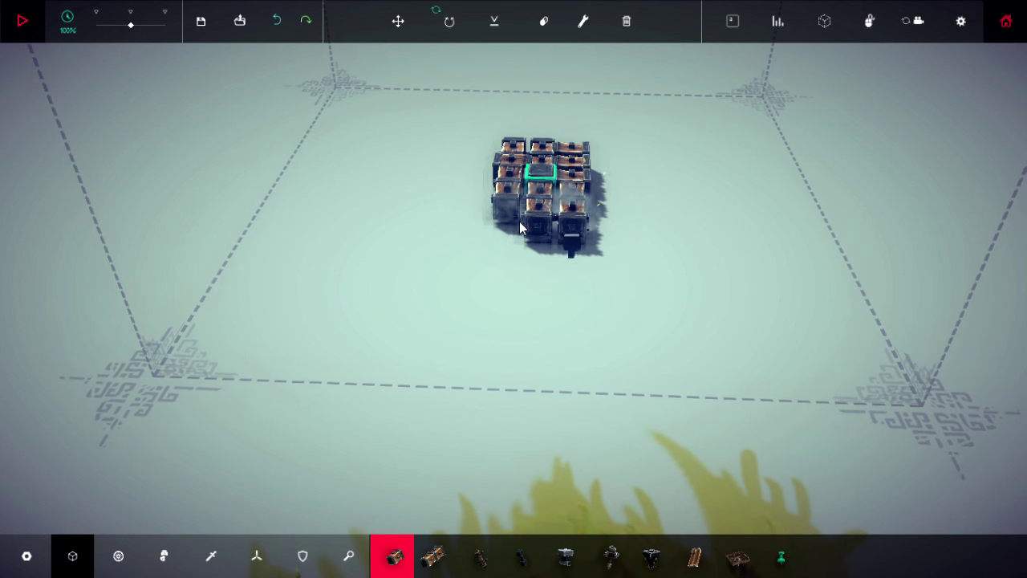
{"action": "left_click", "coordinate": [507, 222]}
{"action": "left_click_drag", "start_coordinate": [498, 241], "coordinate": [585, 363]}
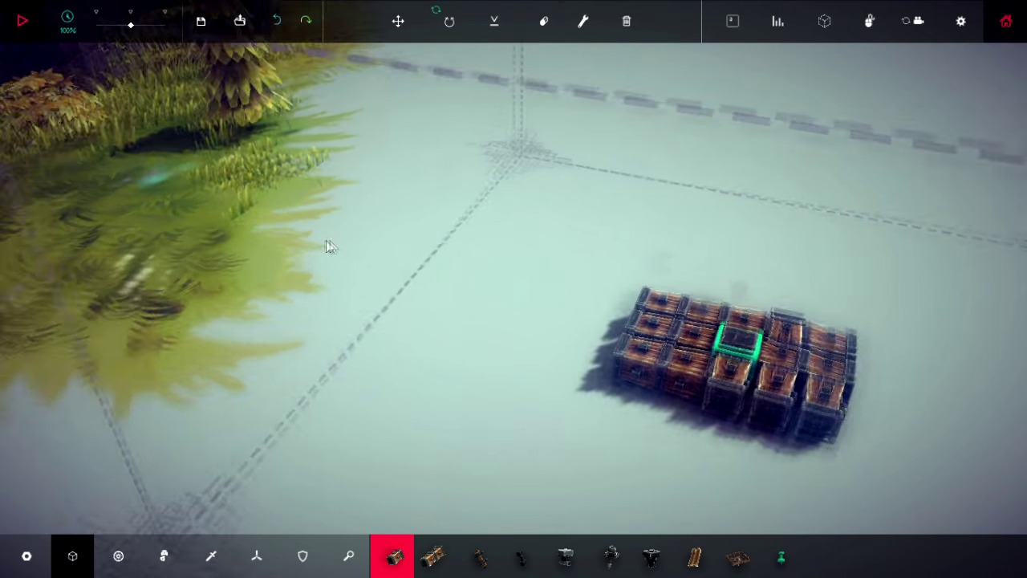
{"action": "left_click", "coordinate": [623, 379]}
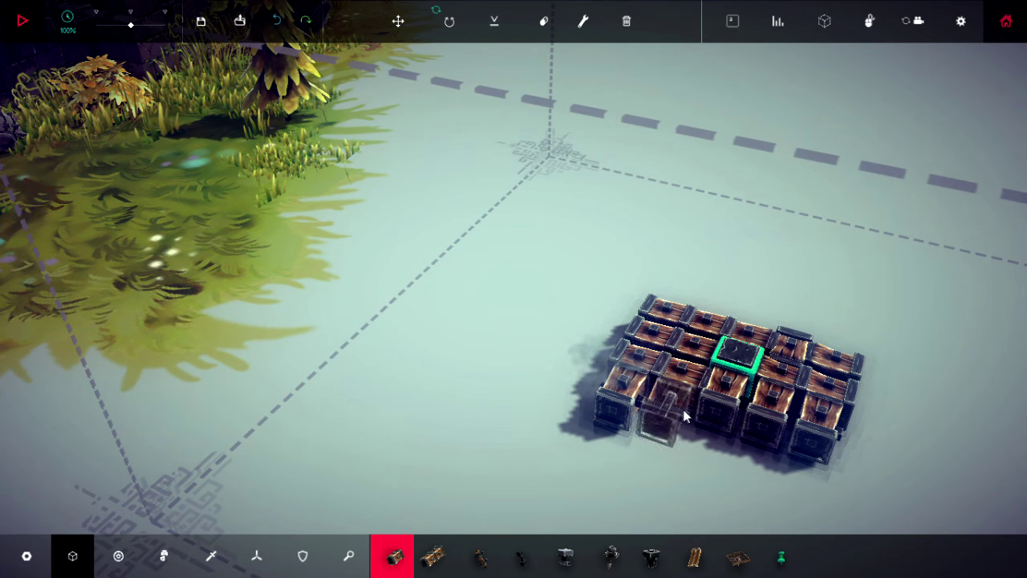
{"action": "left_click", "coordinate": [700, 418]}
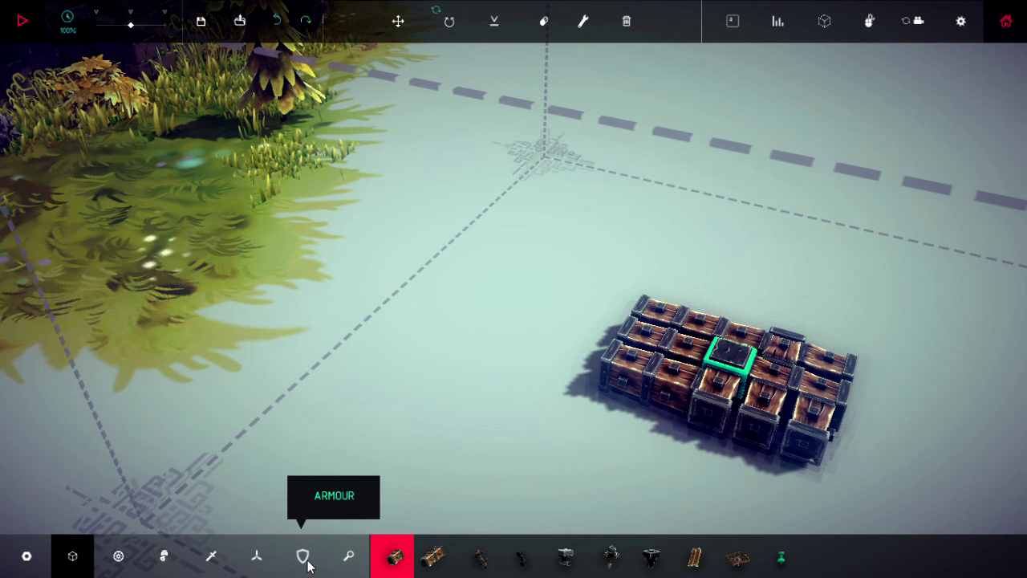
Place four spiked bombs from Weaponry around the core block on the flat wooden slab
{"action": "left_click", "coordinate": [212, 556]}
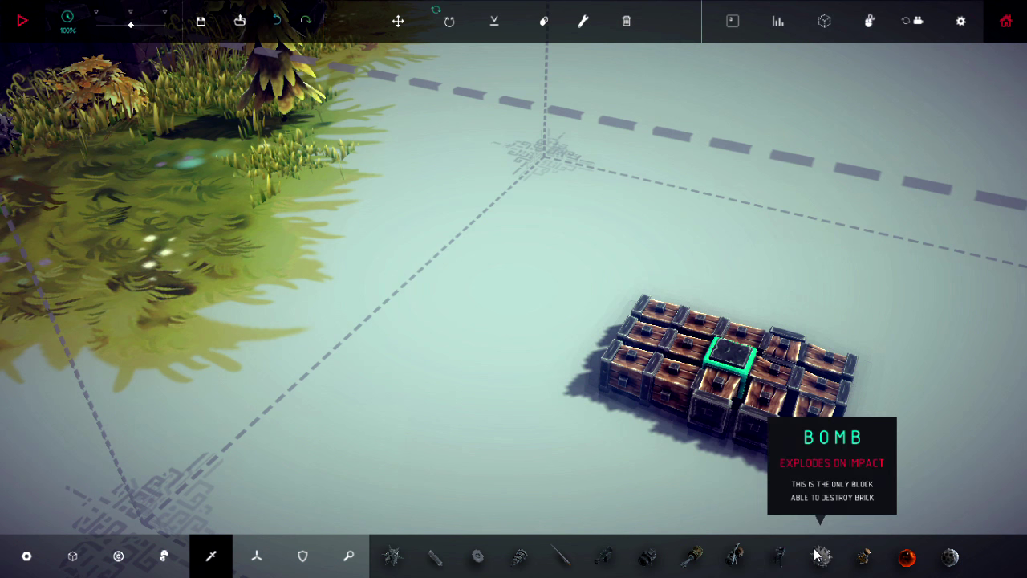
{"action": "left_click", "coordinate": [760, 393]}
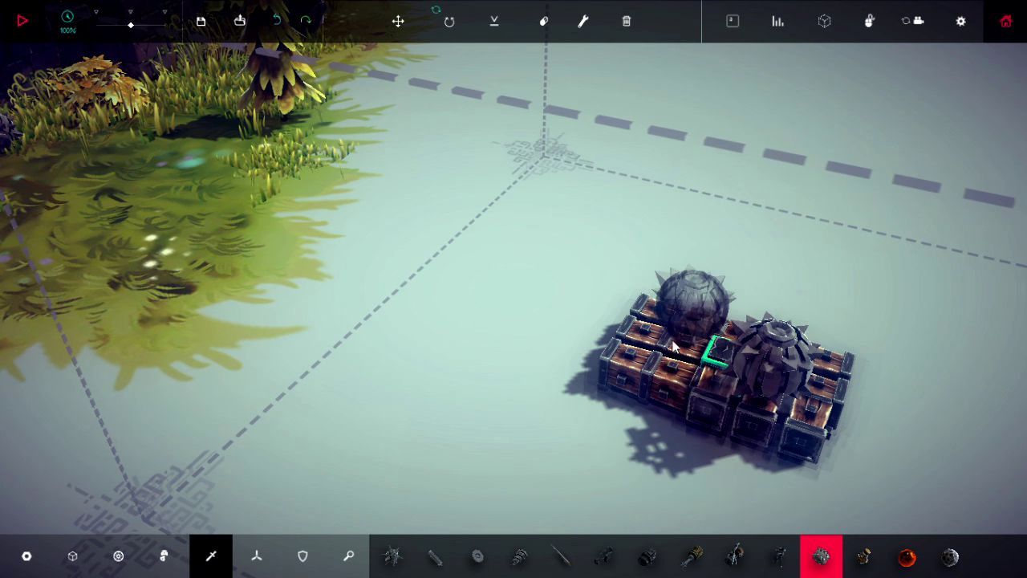
{"action": "left_click", "coordinate": [662, 341]}
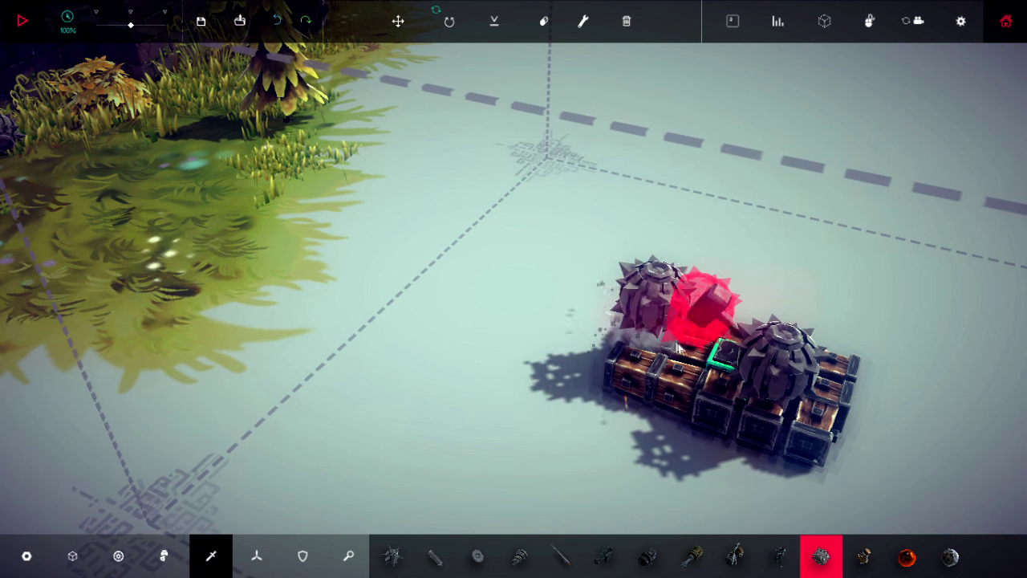
{"action": "left_click", "coordinate": [843, 369]}
{"action": "left_click", "coordinate": [726, 345]}
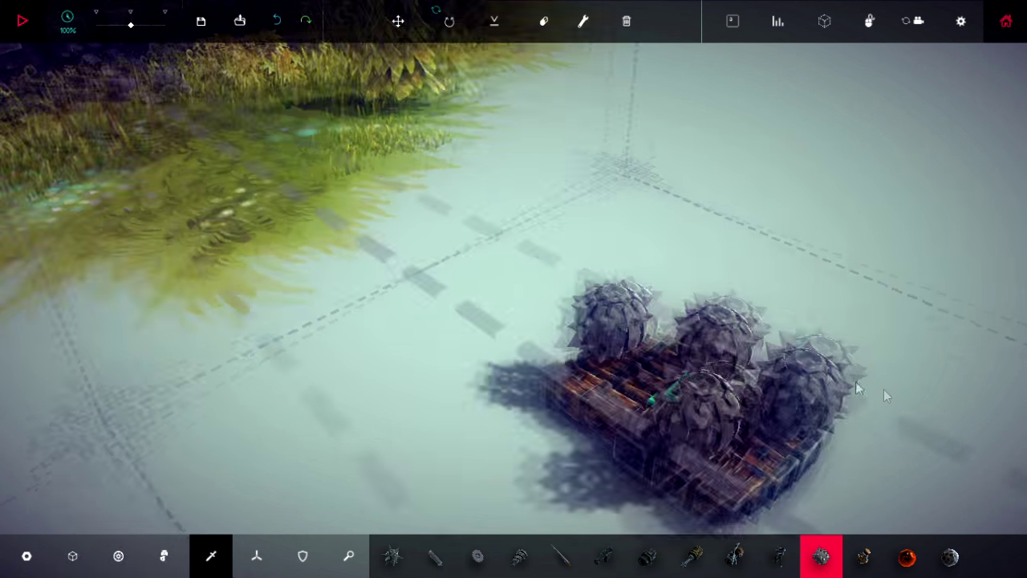
{"action": "left_click_drag", "start_coordinate": [871, 398], "coordinate": [244, 449]}
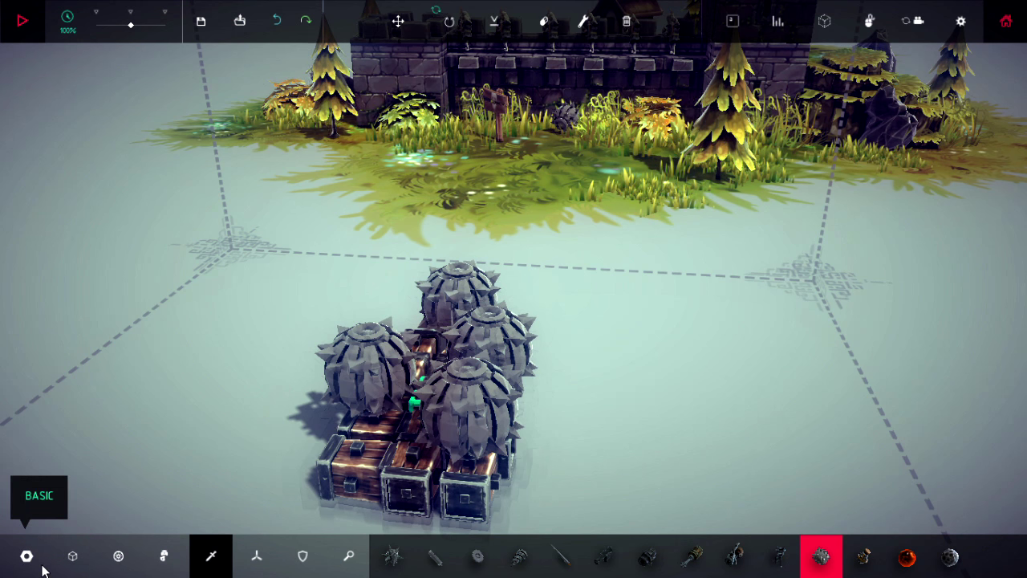
Build wooden-block arms outward from both sides of the base
{"action": "left_click", "coordinate": [72, 556]}
{"action": "mouse_move", "coordinate": [520, 493]}
{"action": "left_mouse_down"}
{"action": "mouse_move", "coordinate": [591, 435]}
{"action": "mouse_move", "coordinate": [251, 433]}
{"action": "left_mouse_up"}
{"action": "left_click", "coordinate": [220, 393]}
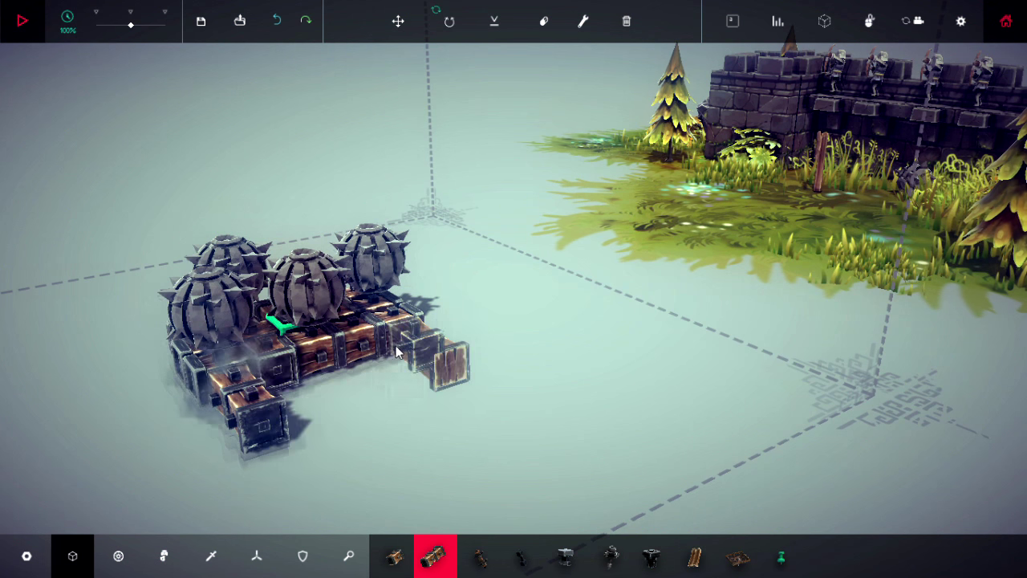
{"action": "left_click", "coordinate": [433, 361]}
{"action": "left_click_drag", "start_coordinate": [65, 401], "coordinate": [518, 393]}
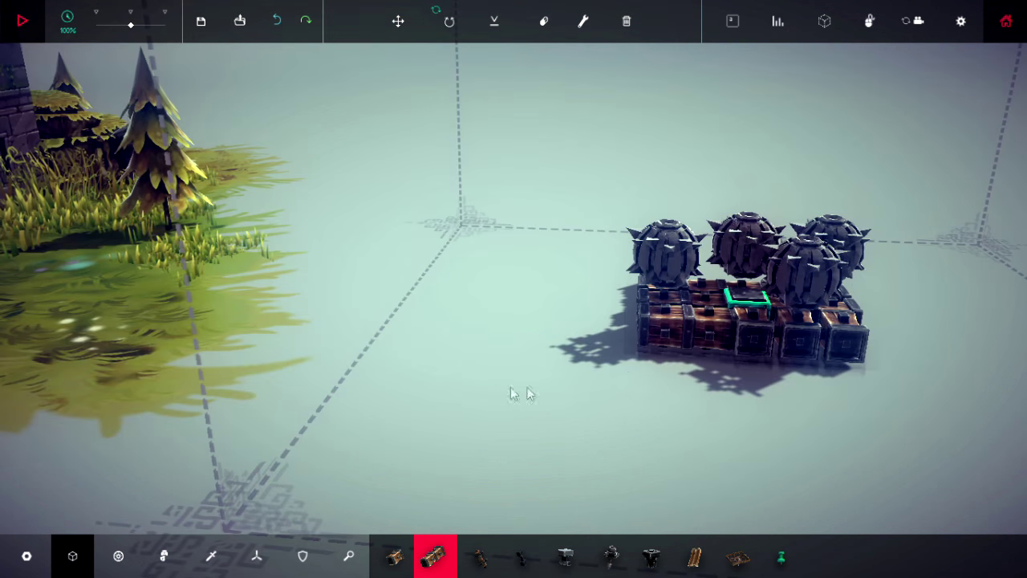
{"action": "left_click", "coordinate": [654, 354]}
{"action": "left_click", "coordinate": [849, 351]}
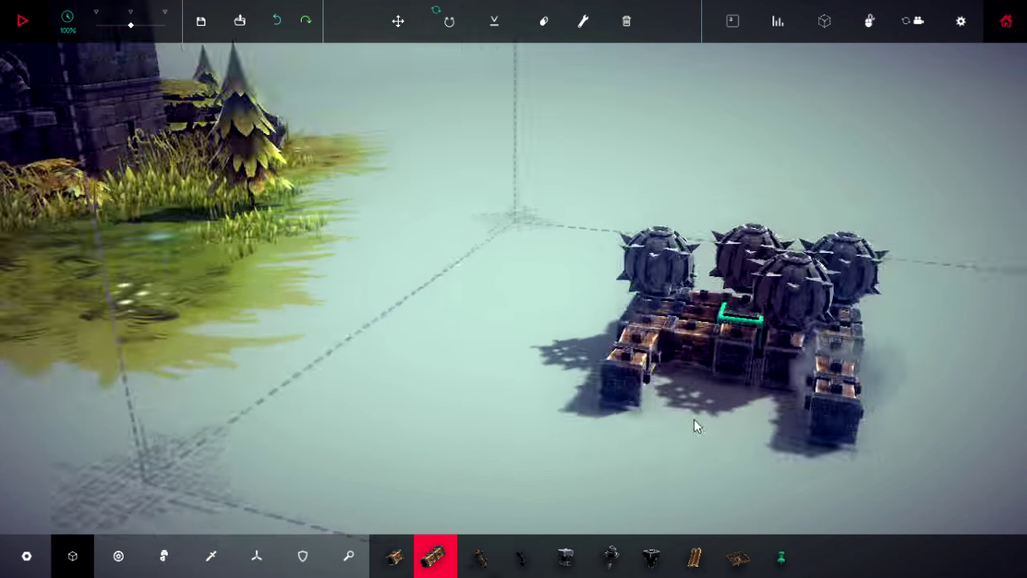
{"action": "mouse_move", "coordinate": [848, 351]}
{"action": "left_mouse_down"}
{"action": "mouse_move", "coordinate": [580, 415]}
{"action": "mouse_move", "coordinate": [722, 385]}
{"action": "left_mouse_up"}
Lengthen the front and left wooden arms into two long parallel axles
{"action": "left_click", "coordinate": [658, 449]}
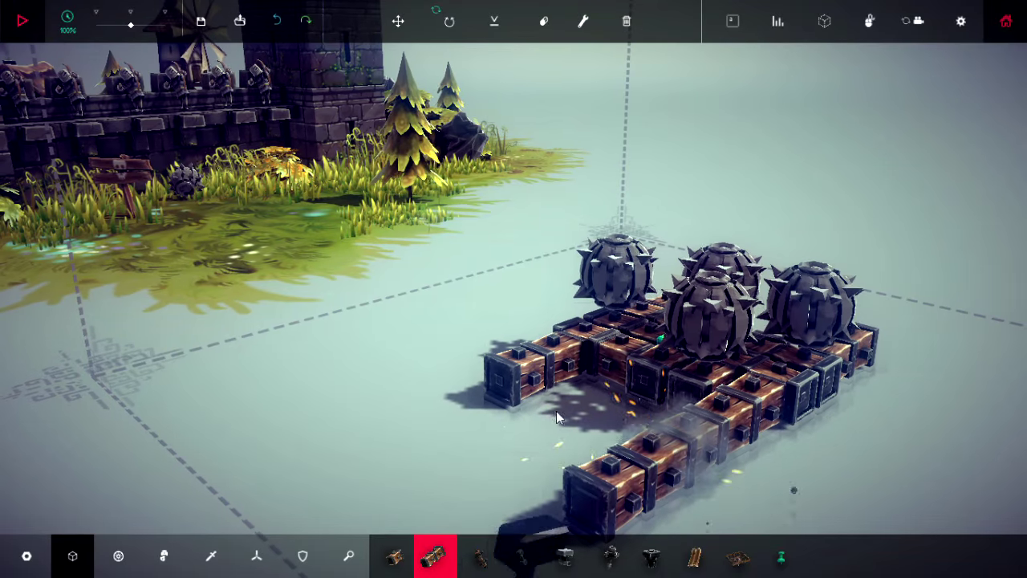
{"action": "left_click", "coordinate": [609, 489]}
{"action": "left_click", "coordinate": [514, 389]}
{"action": "left_click_drag", "start_coordinate": [562, 401], "coordinate": [399, 407]}
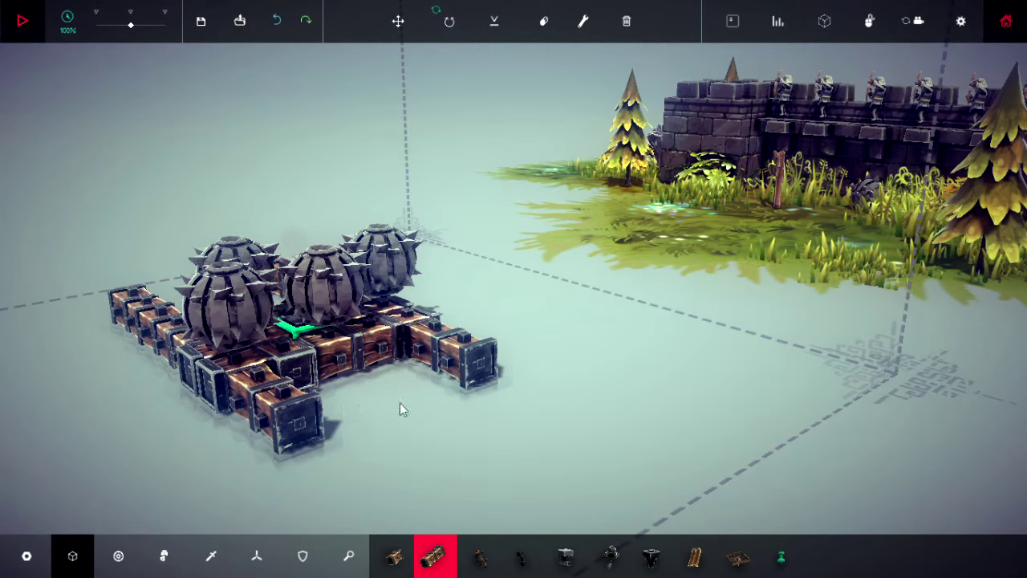
{"action": "left_click", "coordinate": [306, 433]}
{"action": "left_click", "coordinate": [487, 384]}
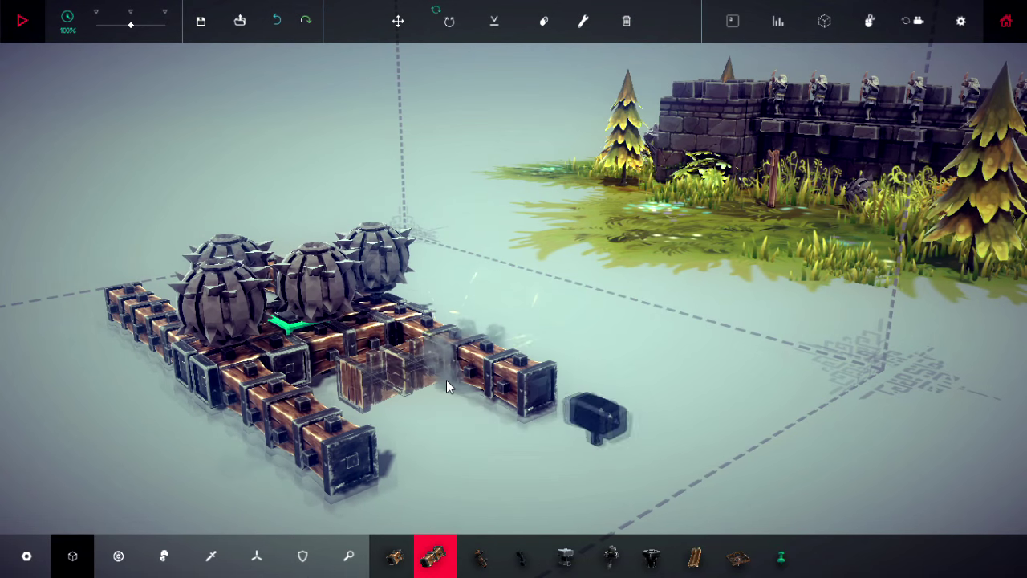
{"action": "mouse_move", "coordinate": [482, 385]}
{"action": "left_mouse_down"}
{"action": "mouse_move", "coordinate": [537, 437]}
{"action": "mouse_move", "coordinate": [167, 491]}
{"action": "mouse_move", "coordinate": [353, 493]}
{"action": "mouse_move", "coordinate": [575, 453]}
{"action": "mouse_move", "coordinate": [264, 525]}
{"action": "left_mouse_up"}
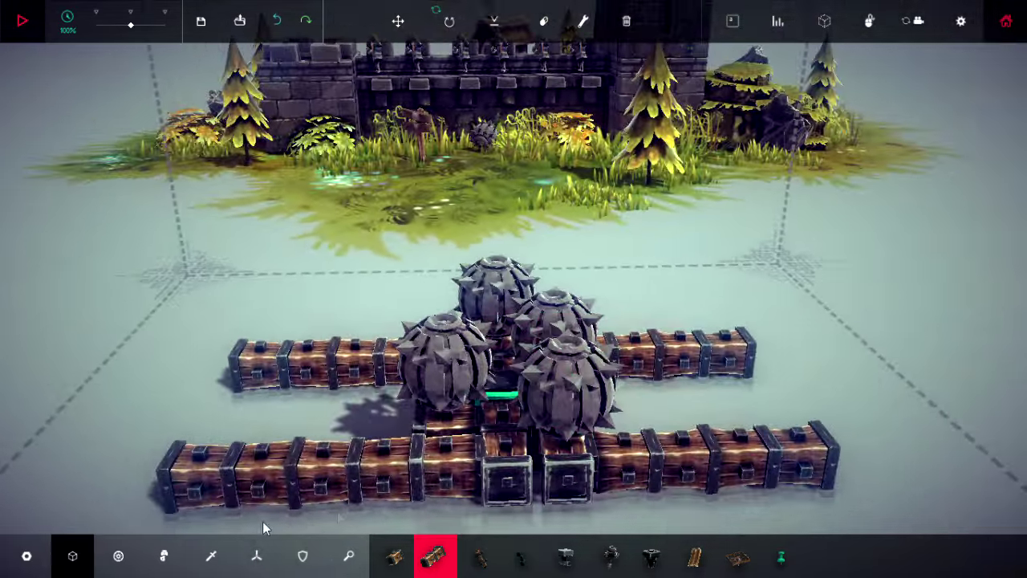
{"action": "left_click", "coordinate": [118, 556]}
Raise the whole machine off the ground with Translate Machine
{"action": "left_click", "coordinate": [478, 555]}
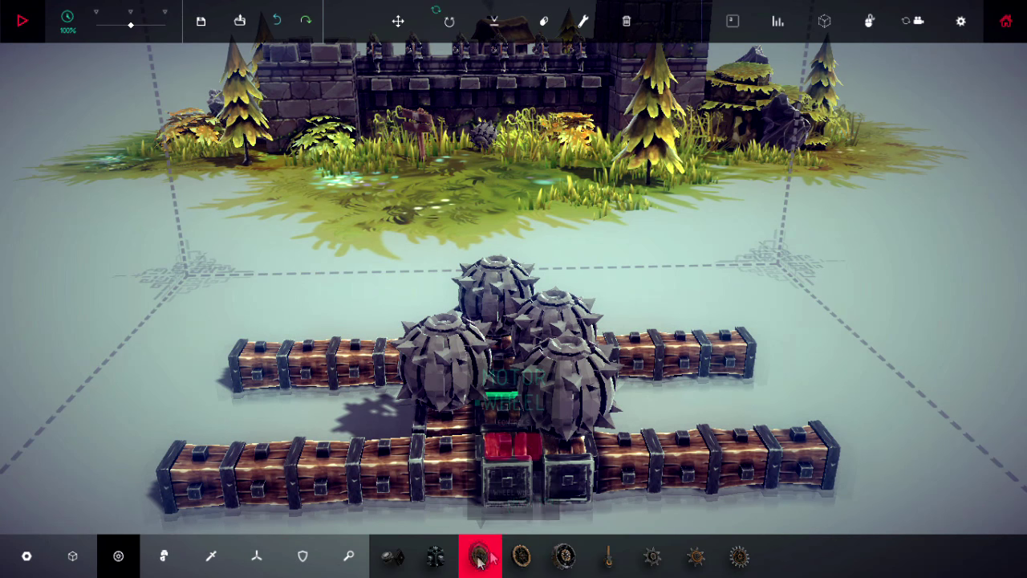
{"action": "left_click_drag", "start_coordinate": [871, 453], "coordinate": [478, 471]}
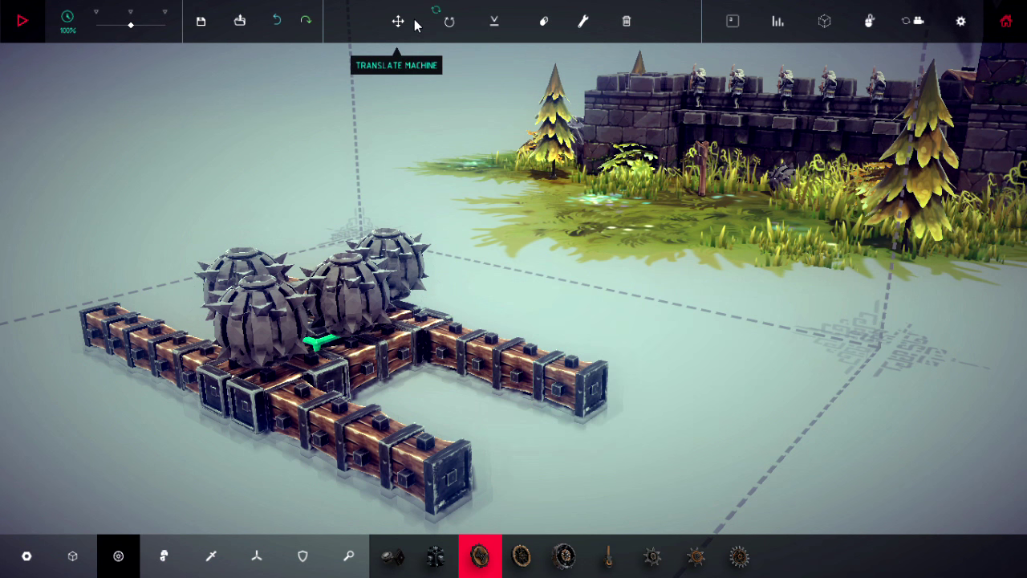
{"action": "left_click_drag", "start_coordinate": [313, 249], "coordinate": [325, 83]}
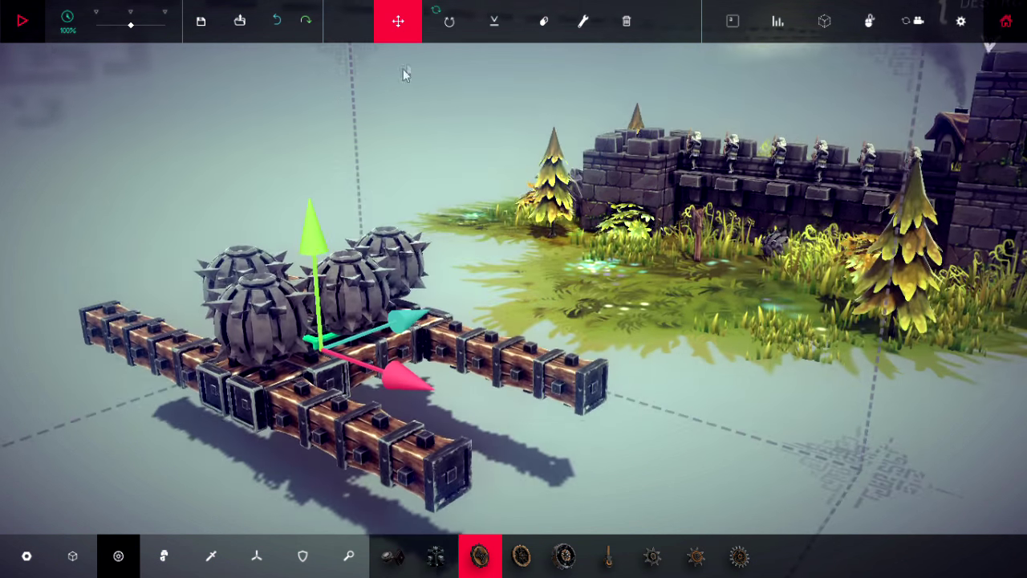
{"action": "left_click", "coordinate": [398, 21]}
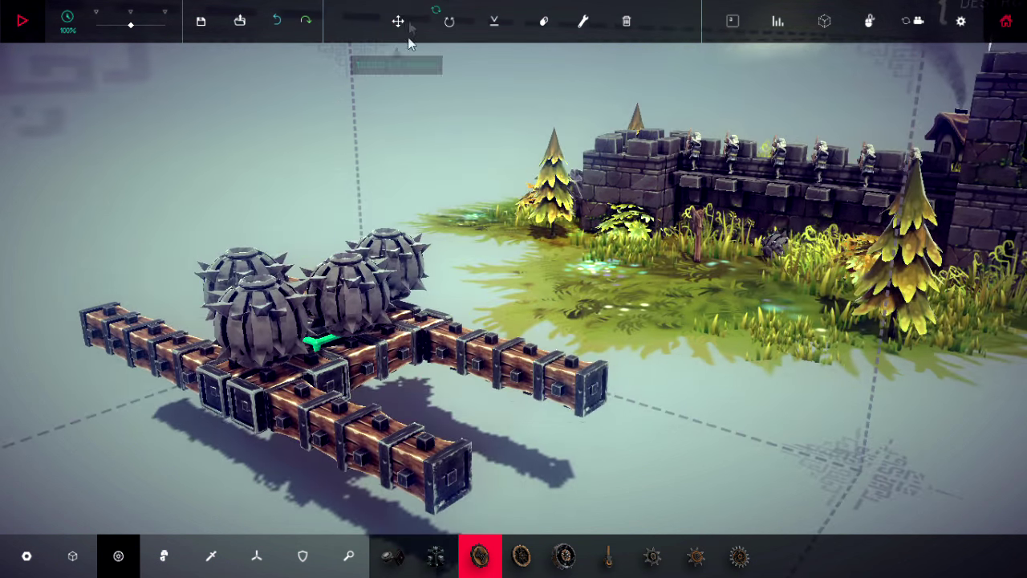
Fit motor wheels onto the ends of both wooden axles
{"action": "left_click", "coordinate": [469, 474]}
{"action": "left_click", "coordinate": [593, 385]}
{"action": "left_click", "coordinate": [522, 369]}
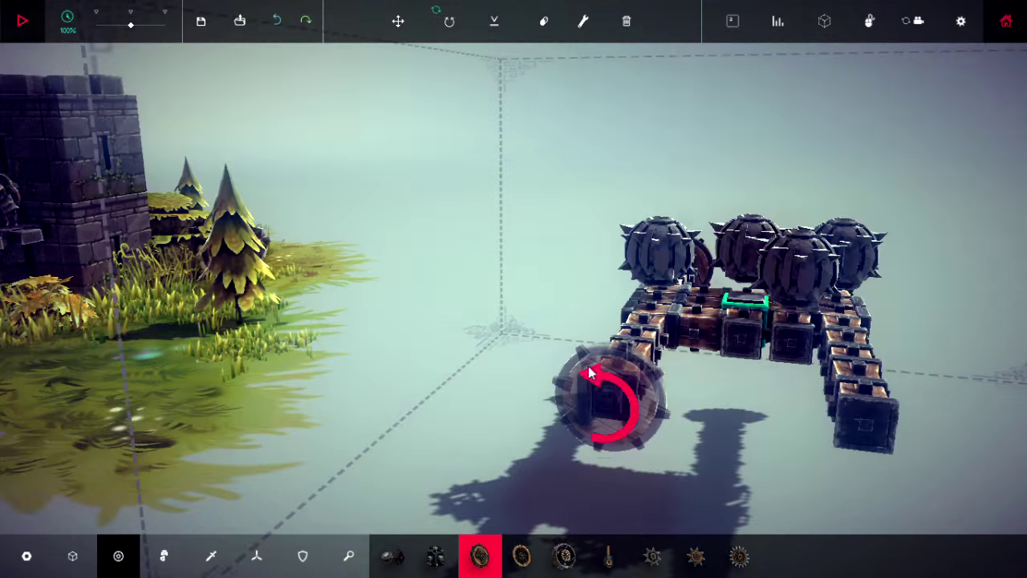
{"action": "left_click", "coordinate": [602, 393]}
{"action": "left_click", "coordinate": [875, 425]}
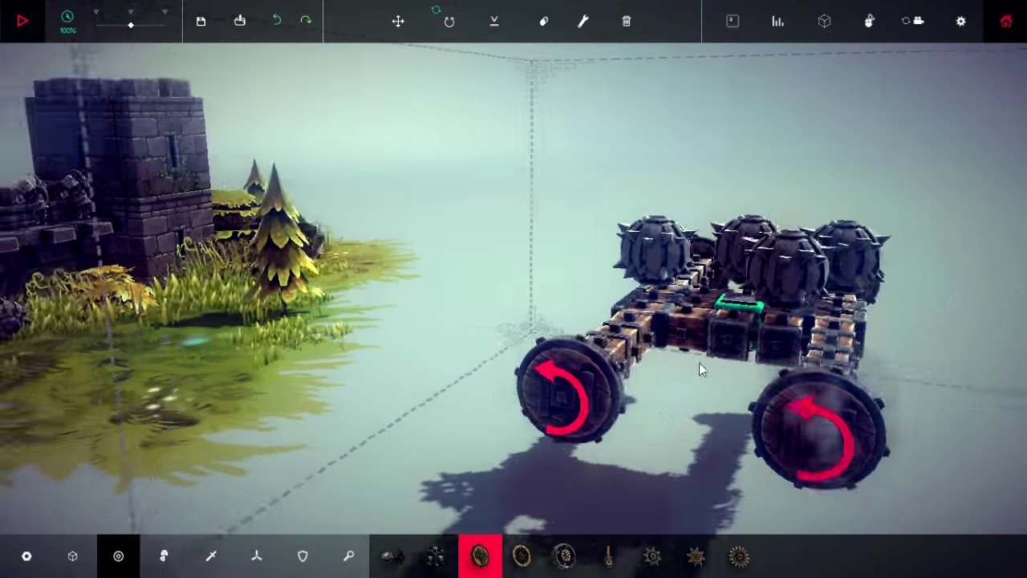
{"action": "left_click_drag", "start_coordinate": [872, 418], "coordinate": [554, 391]}
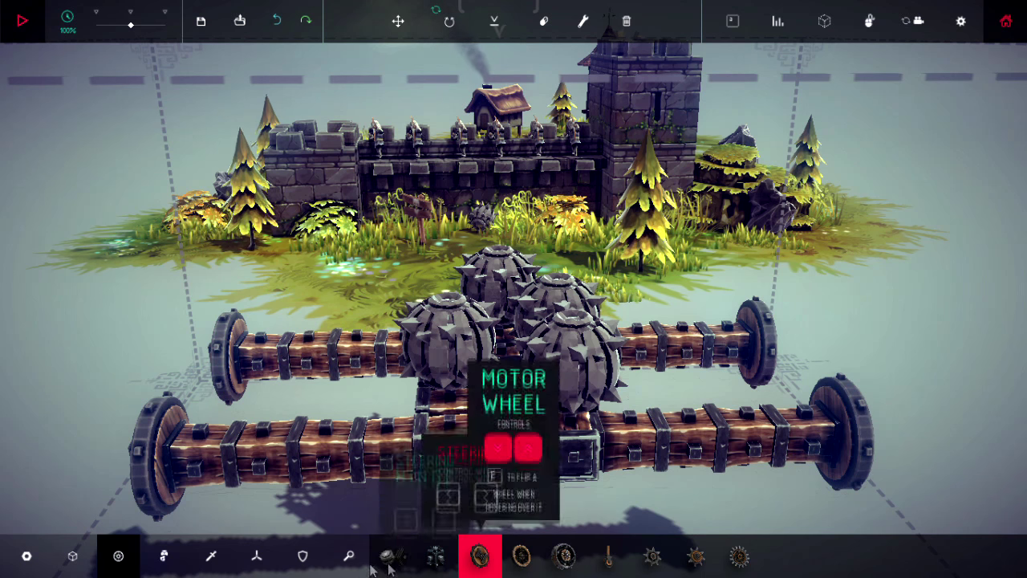
Stack wooden blocks ahead of the bombs and beneath the centre, forming two front columns
{"action": "left_click", "coordinate": [73, 556]}
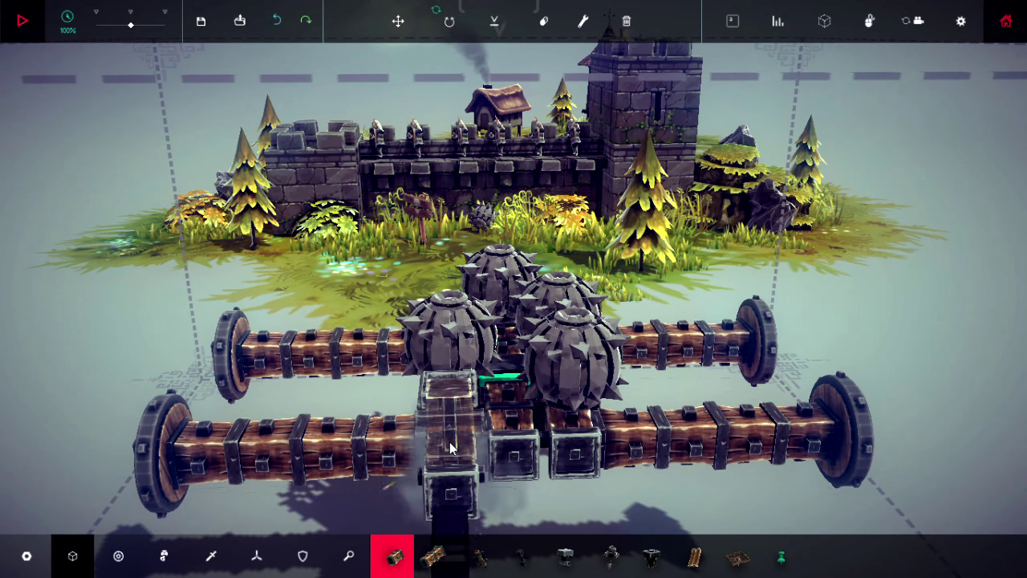
{"action": "left_click", "coordinate": [447, 469]}
{"action": "left_click", "coordinate": [450, 401]}
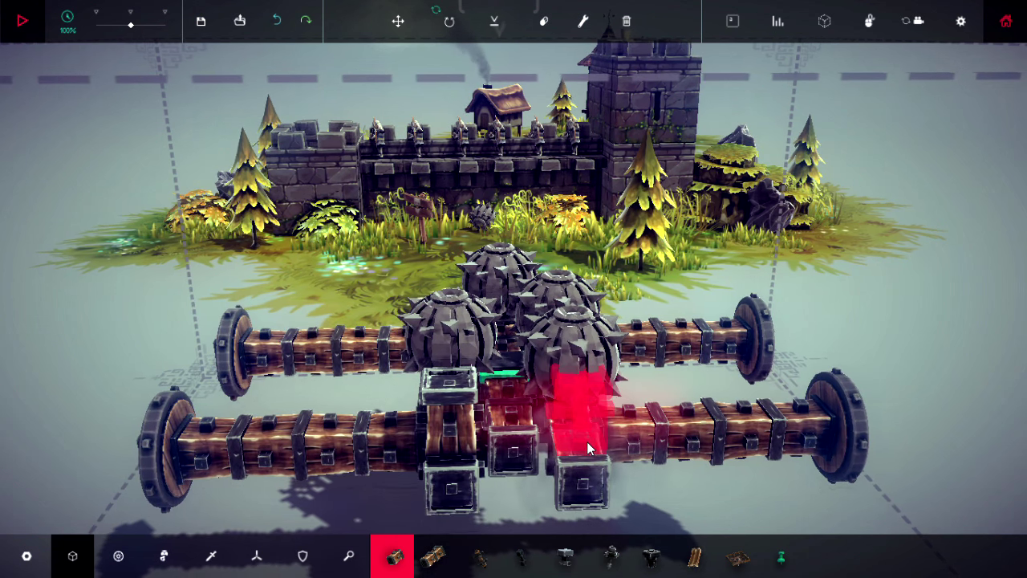
{"action": "left_click", "coordinate": [586, 441]}
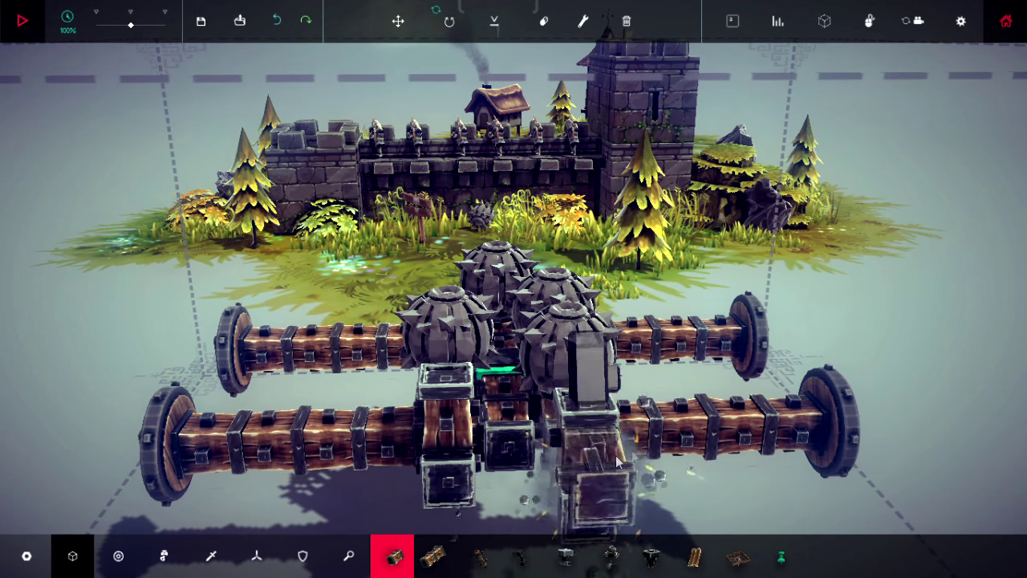
{"action": "mouse_move", "coordinate": [585, 468]}
{"action": "left_mouse_down"}
{"action": "mouse_move", "coordinate": [449, 417]}
{"action": "mouse_move", "coordinate": [389, 303]}
{"action": "left_mouse_up"}
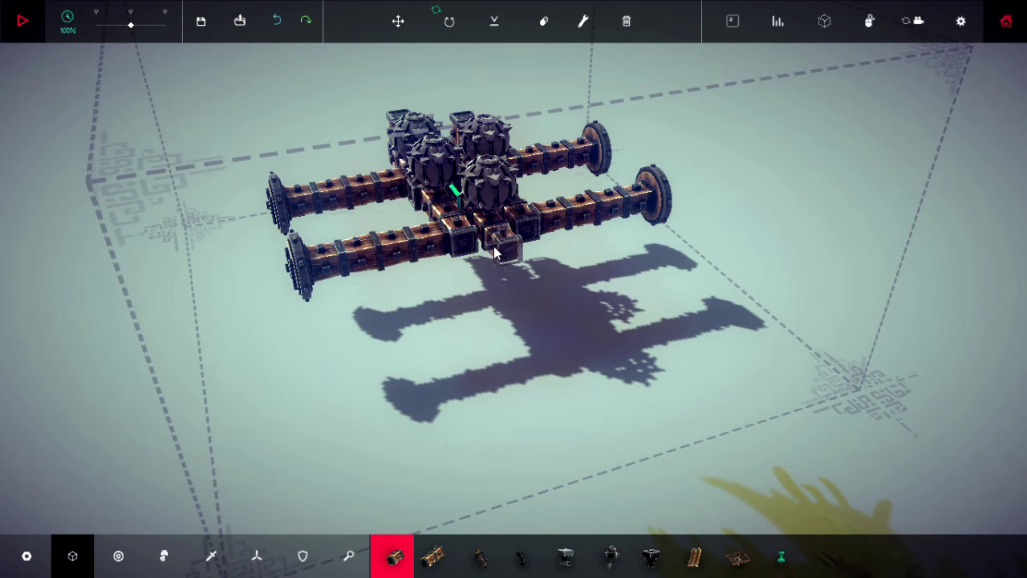
{"action": "left_click", "coordinate": [494, 251]}
{"action": "left_click", "coordinate": [512, 244]}
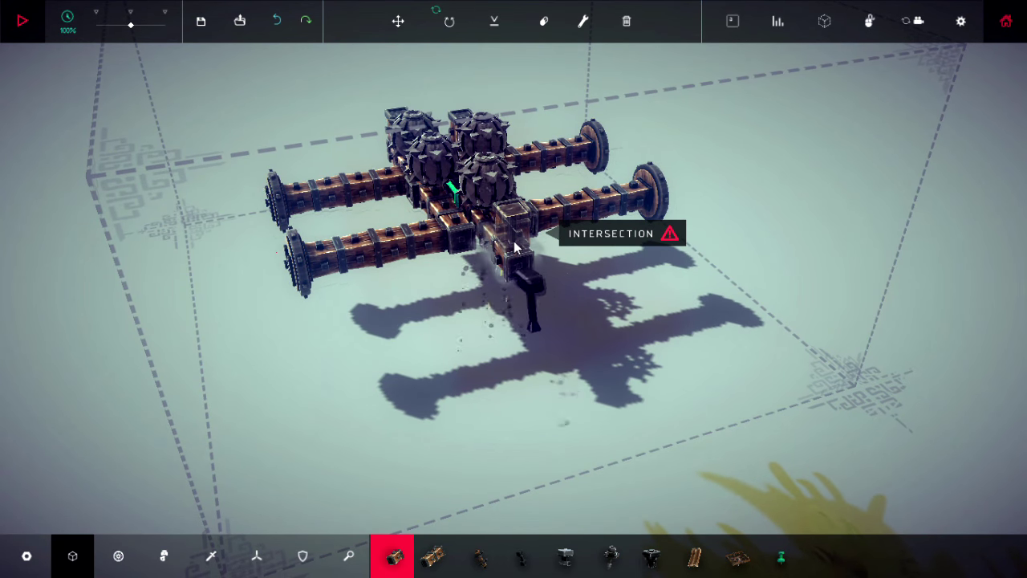
{"action": "mouse_move", "coordinate": [513, 257]}
{"action": "left_mouse_down"}
{"action": "mouse_move", "coordinate": [930, 167]}
{"action": "mouse_move", "coordinate": [722, 287]}
{"action": "left_mouse_up"}
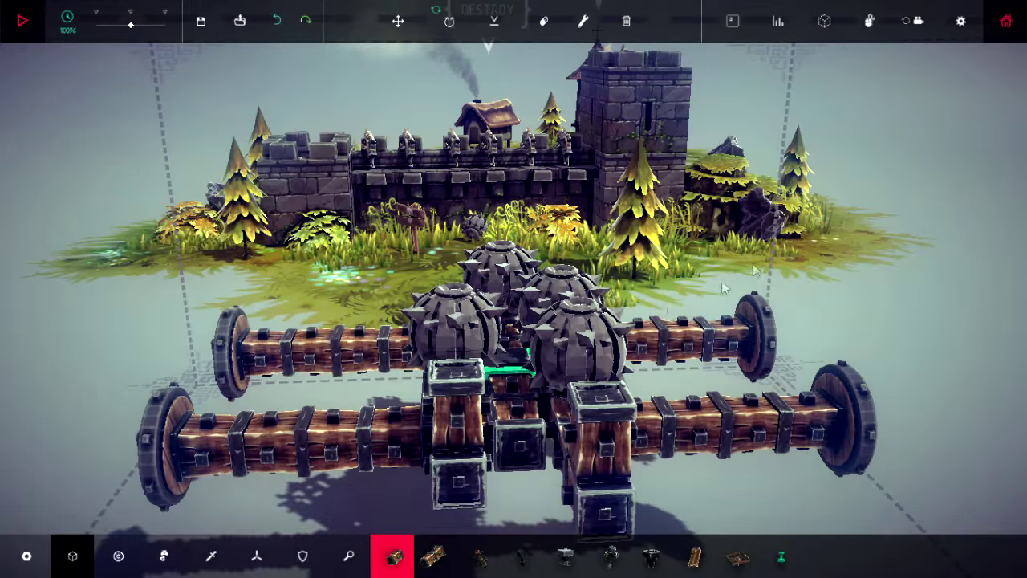
{"action": "left_click_drag", "start_coordinate": [690, 347], "coordinate": [708, 369]}
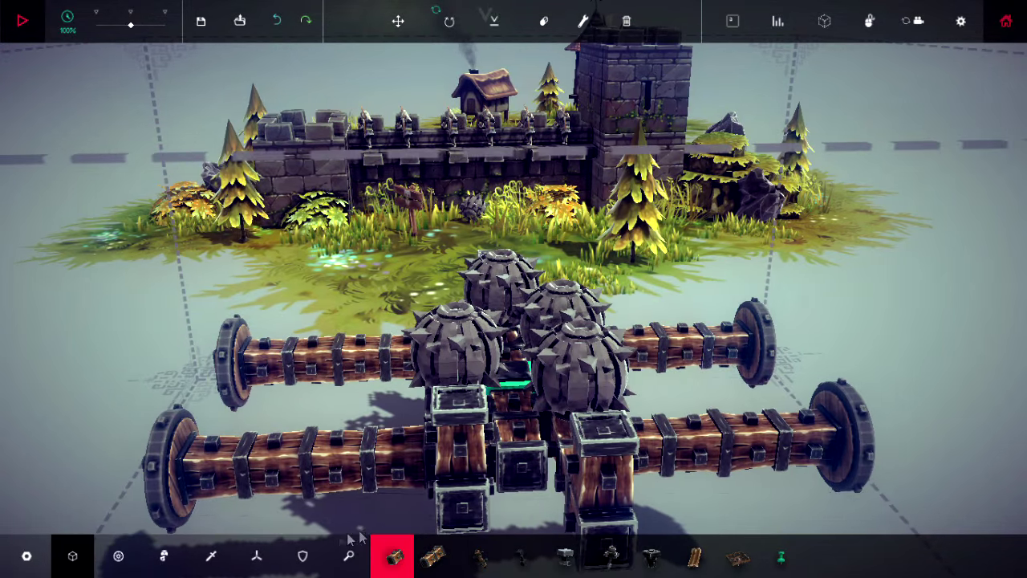
Line the left and right halves of the front beam with flying-block propellers
{"action": "left_click", "coordinate": [390, 555]}
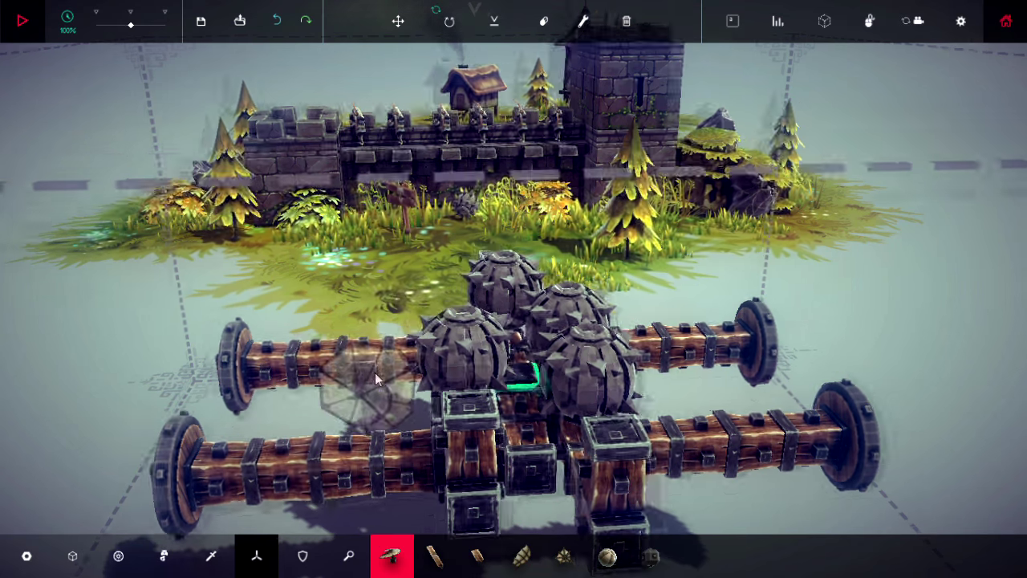
{"action": "left_click_drag", "start_coordinate": [384, 353], "coordinate": [491, 410]}
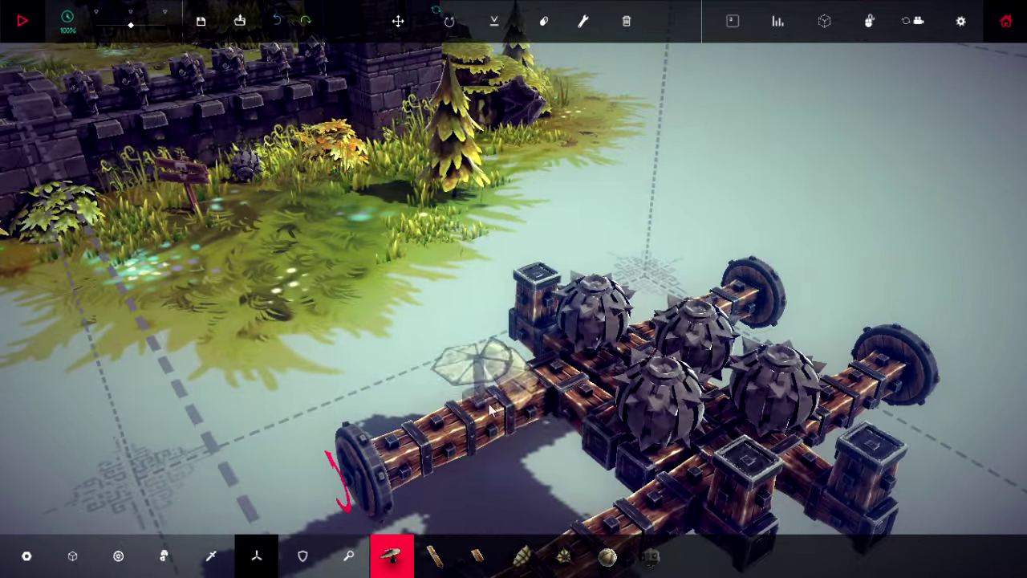
{"action": "left_click", "coordinate": [531, 392]}
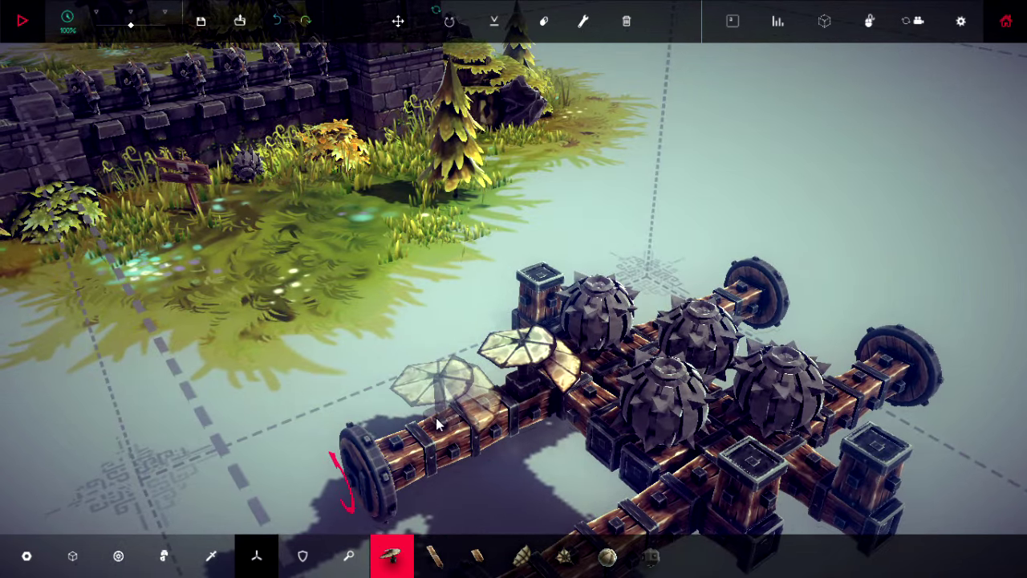
{"action": "left_click", "coordinate": [440, 424]}
{"action": "left_click_drag", "start_coordinate": [481, 401], "coordinate": [636, 389]}
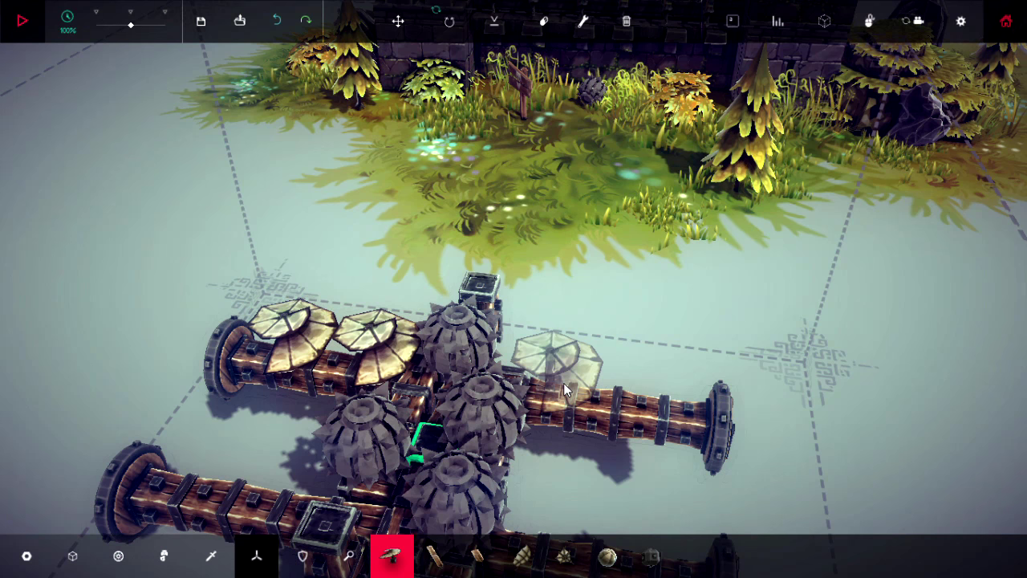
{"action": "left_click", "coordinate": [563, 383]}
{"action": "mouse_move", "coordinate": [627, 393]}
{"action": "left_mouse_down"}
{"action": "mouse_move", "coordinate": [624, 365]}
{"action": "mouse_move", "coordinate": [642, 413]}
{"action": "left_mouse_up"}
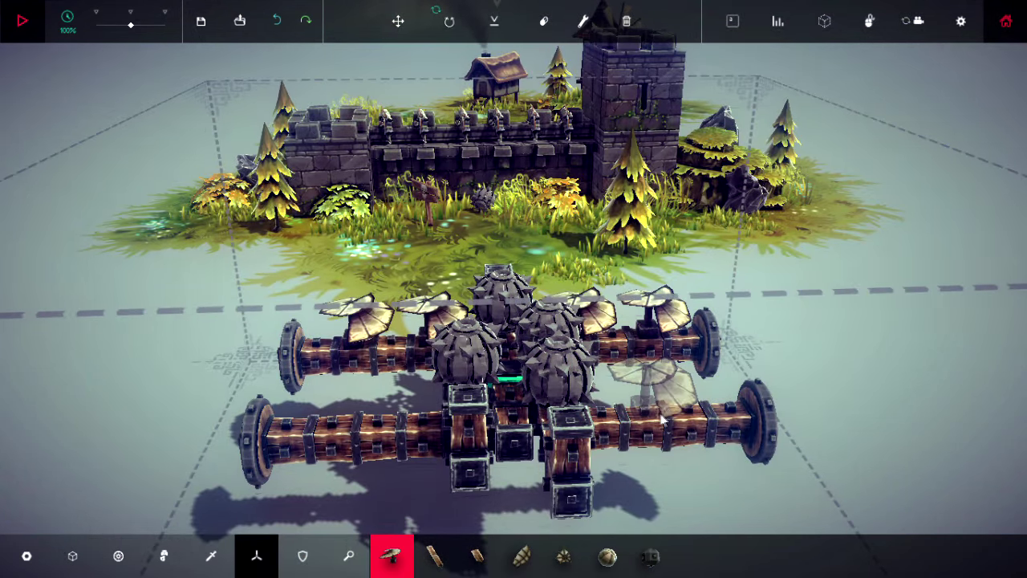
{"action": "left_click", "coordinate": [663, 421]}
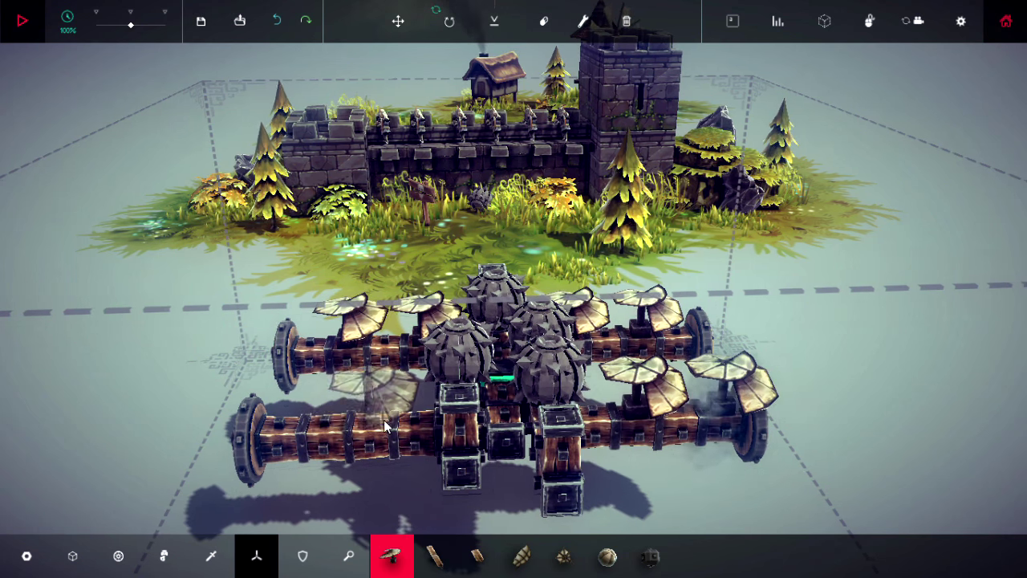
{"action": "left_click", "coordinate": [384, 427]}
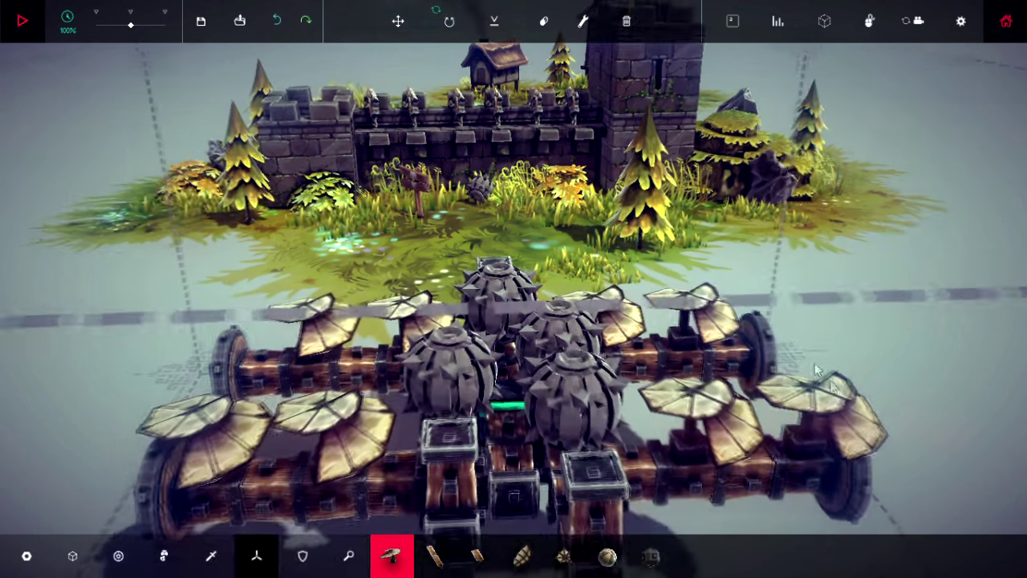
{"action": "left_click_drag", "start_coordinate": [814, 387], "coordinate": [642, 241]}
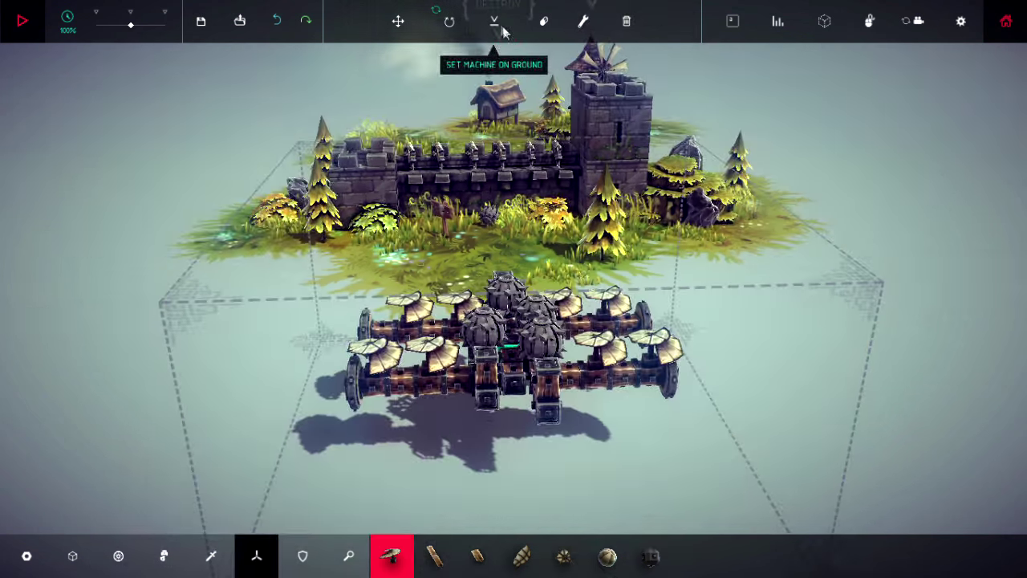
Ground the cart and run several test flights, resetting between runs
{"action": "left_click", "coordinate": [495, 20]}
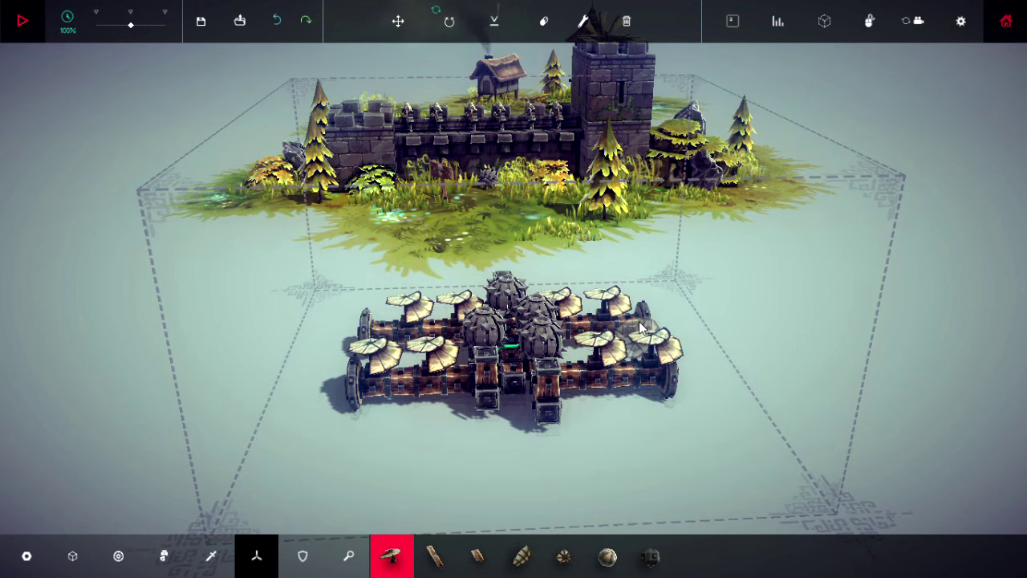
{"action": "key", "text": "space"}
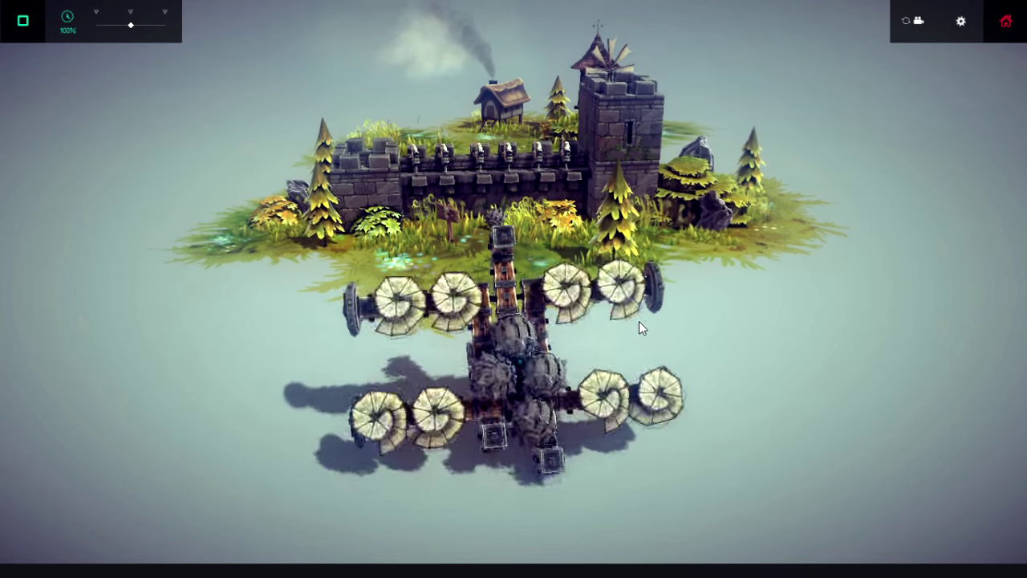
{"action": "key", "text": "space"}
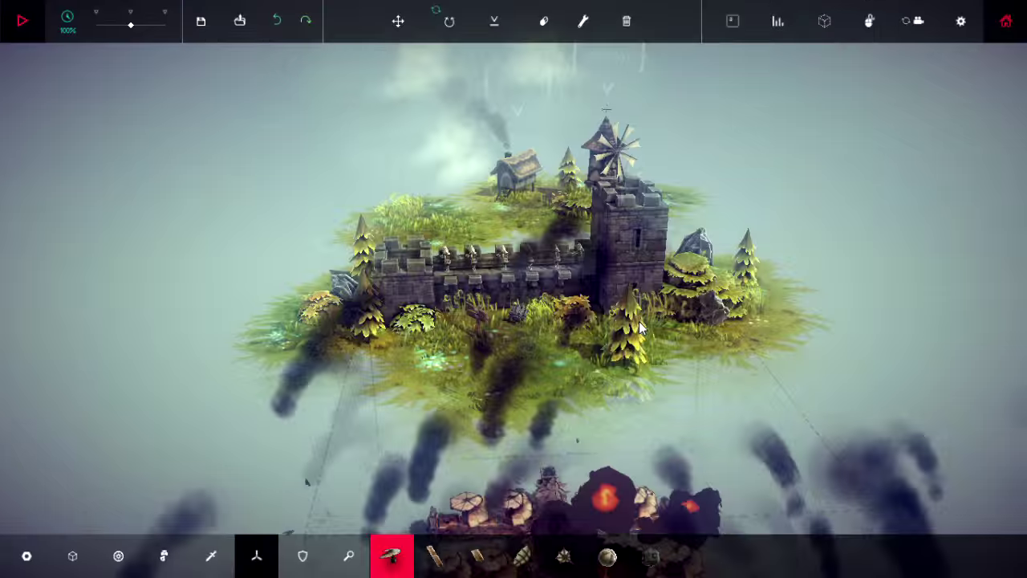
{"action": "key", "text": "space"}
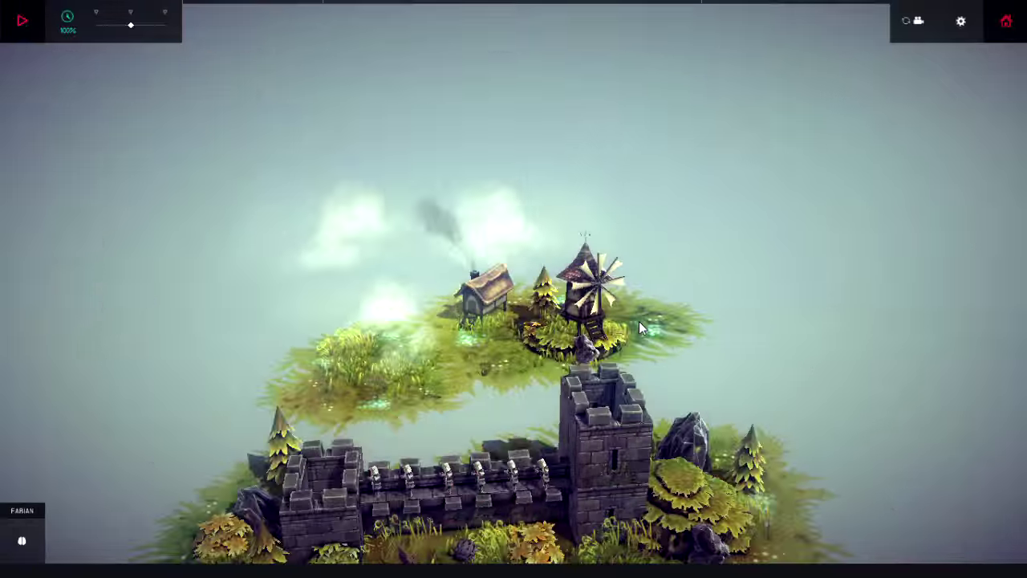
{"action": "key", "text": "space"}
{"action": "key", "text": "space"}
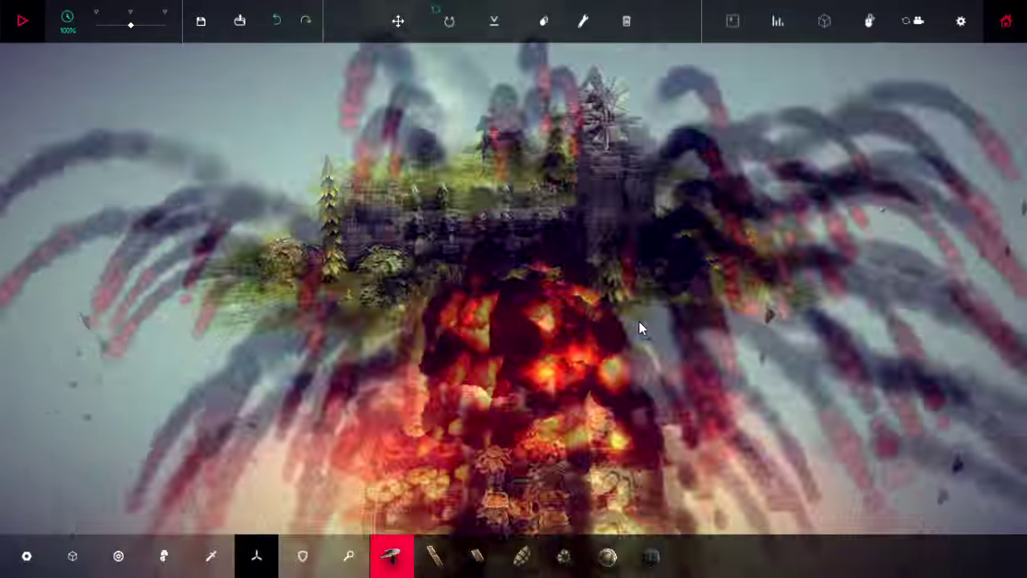
{"action": "key", "text": "space"}
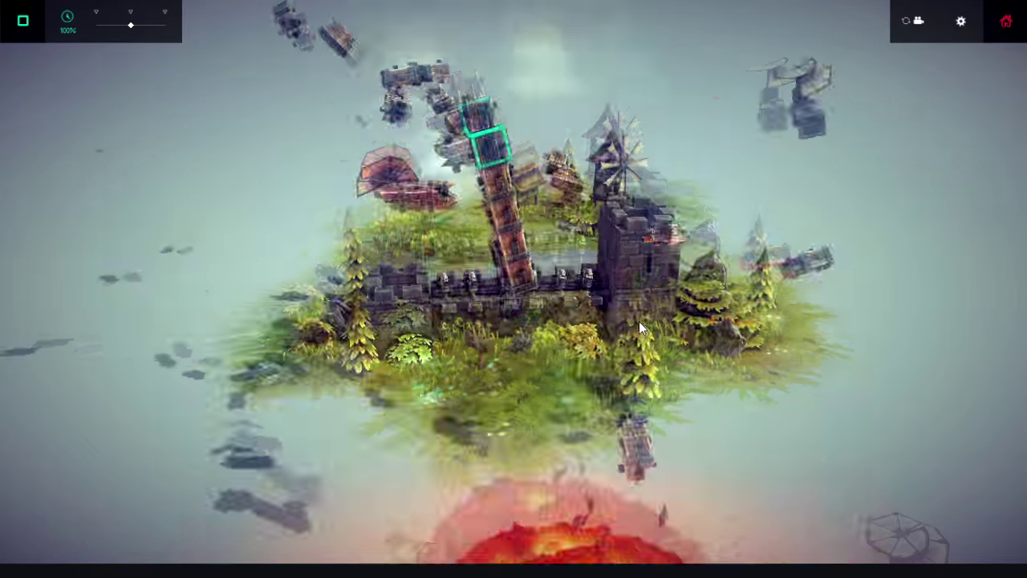
{"action": "key", "text": "space"}
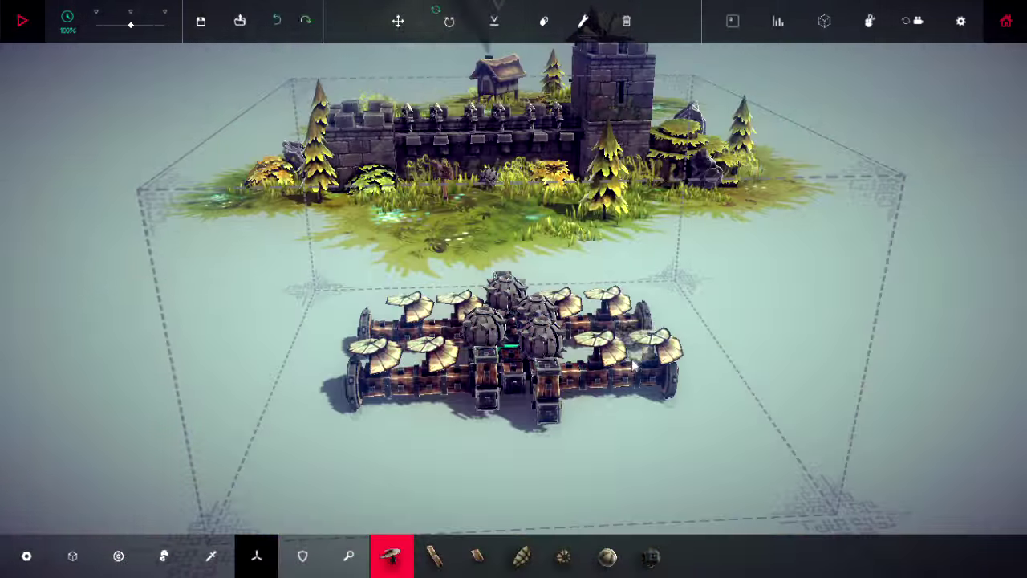
{"action": "scroll", "coordinate": [634, 365], "scroll_direction": "up", "scroll_amount": 3}
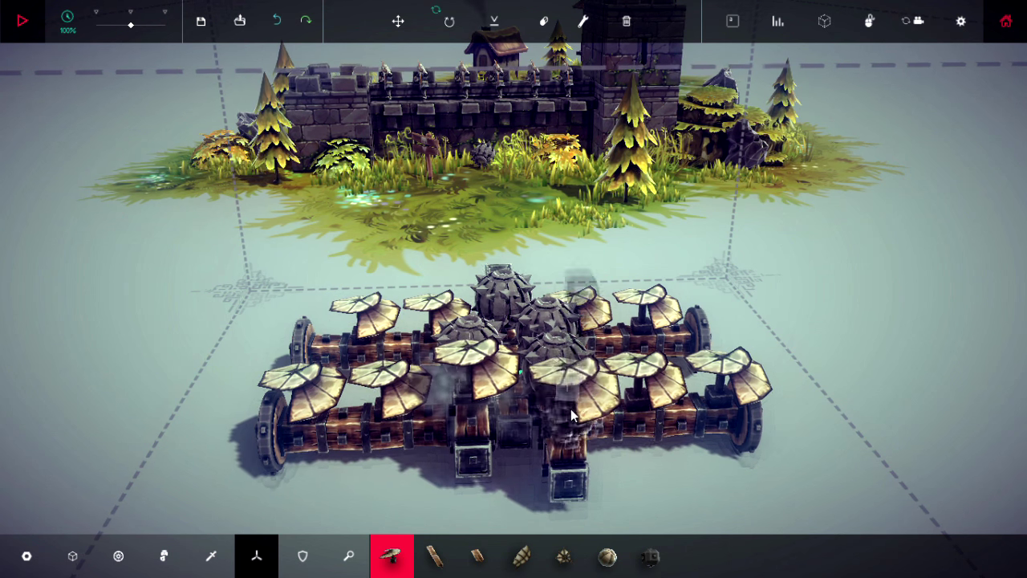
{"action": "key", "text": "space"}
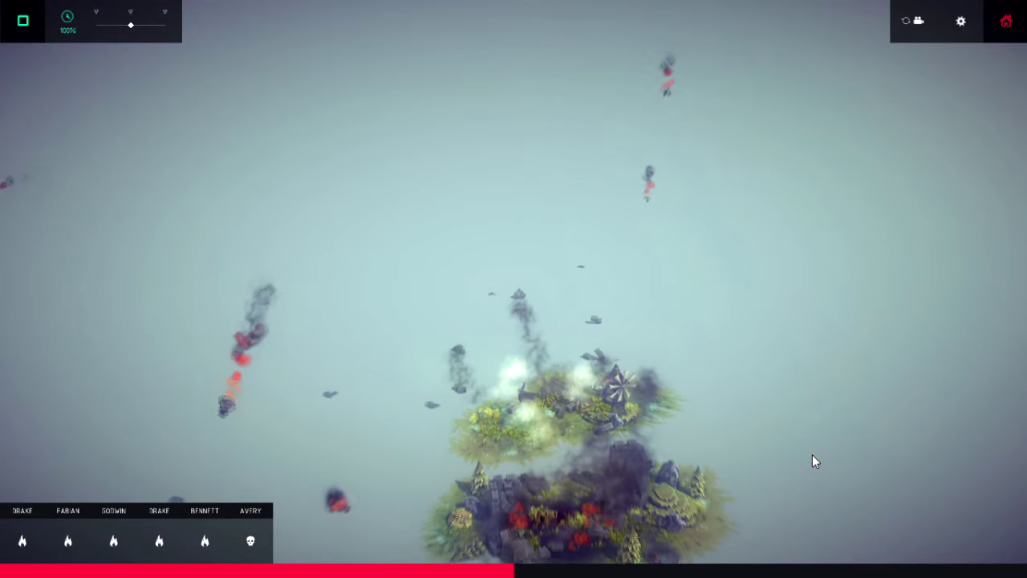
{"action": "key", "text": "space"}
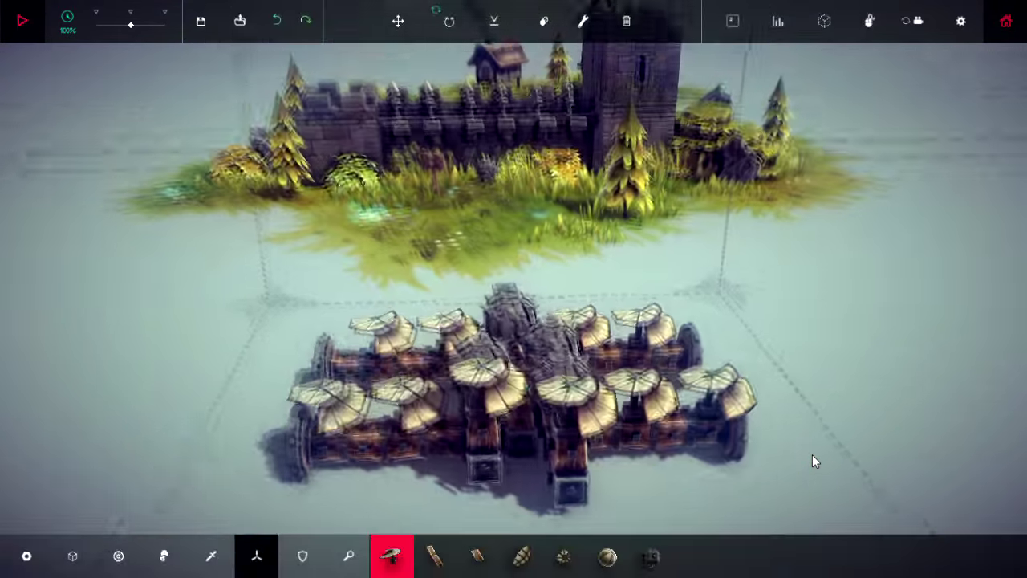
{"action": "key", "text": "space"}
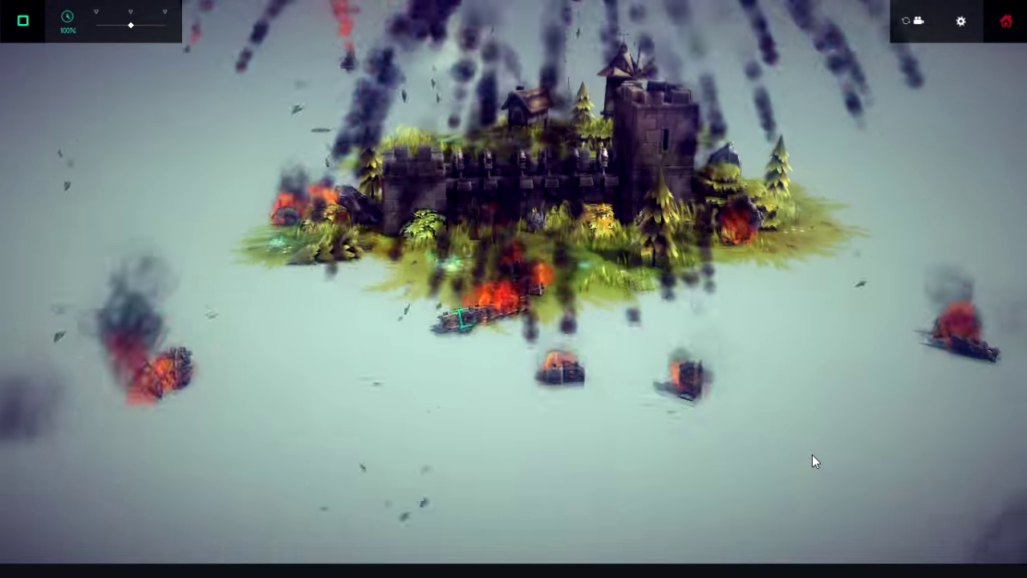
{"action": "key", "text": "space"}
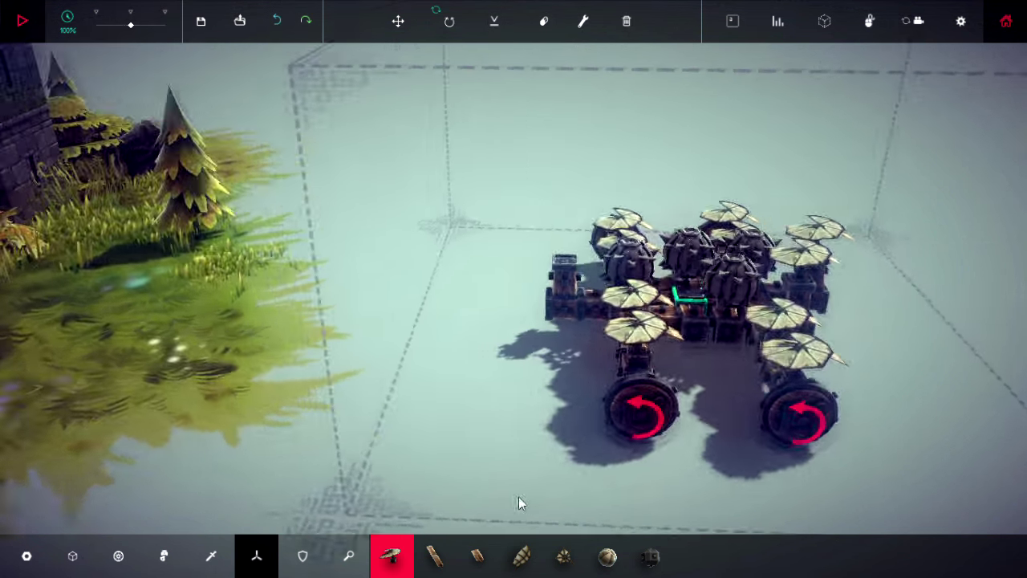
Attach a wooden block to the cart's front centre and add a propeller on top
{"action": "left_click_drag", "start_coordinate": [519, 497], "coordinate": [92, 513]}
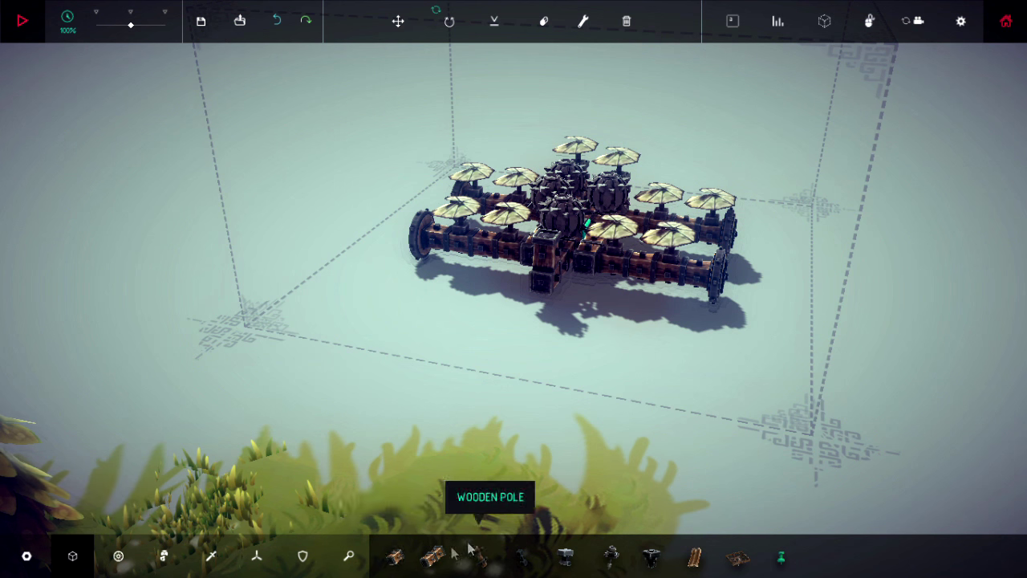
{"action": "scroll", "coordinate": [626, 302], "scroll_direction": "up", "scroll_amount": 5}
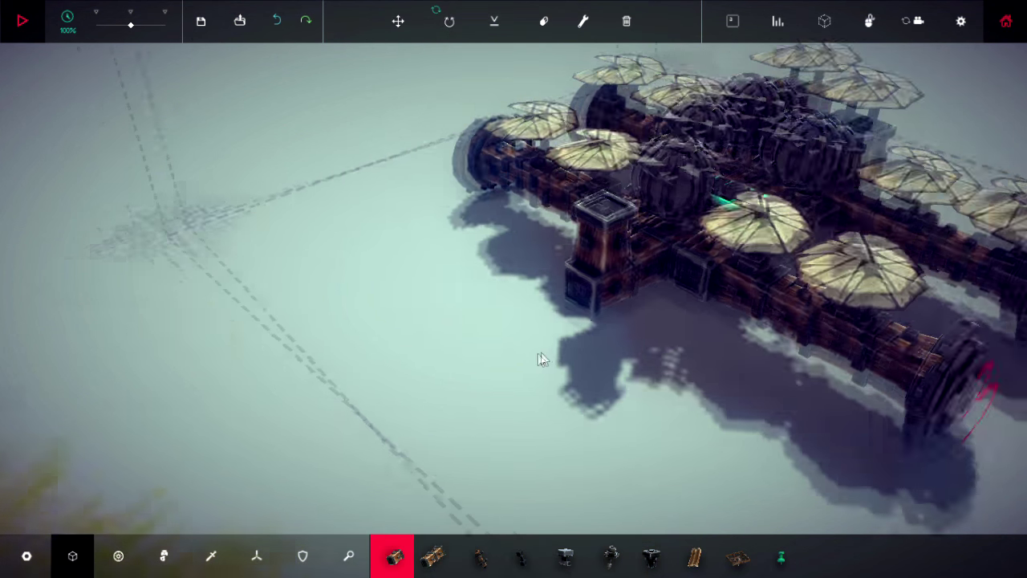
{"action": "mouse_move", "coordinate": [609, 314]}
{"action": "left_mouse_down"}
{"action": "mouse_move", "coordinate": [303, 290]}
{"action": "mouse_move", "coordinate": [513, 320]}
{"action": "left_mouse_up"}
{"action": "scroll", "coordinate": [303, 291], "scroll_direction": "down", "scroll_amount": 5}
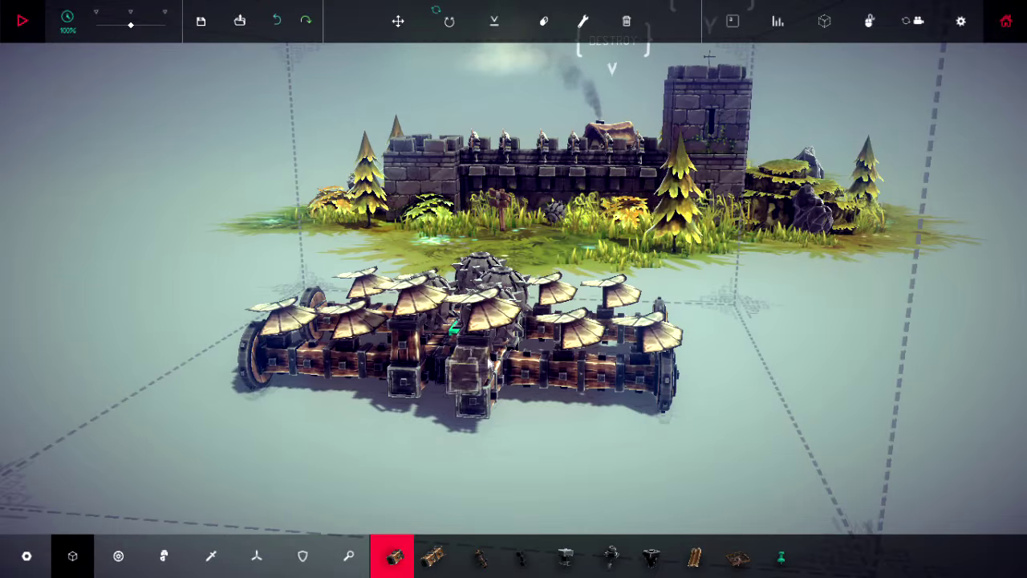
{"action": "mouse_move", "coordinate": [482, 361]}
{"action": "left_mouse_down"}
{"action": "mouse_move", "coordinate": [503, 382]}
{"action": "mouse_move", "coordinate": [495, 426]}
{"action": "left_mouse_up"}
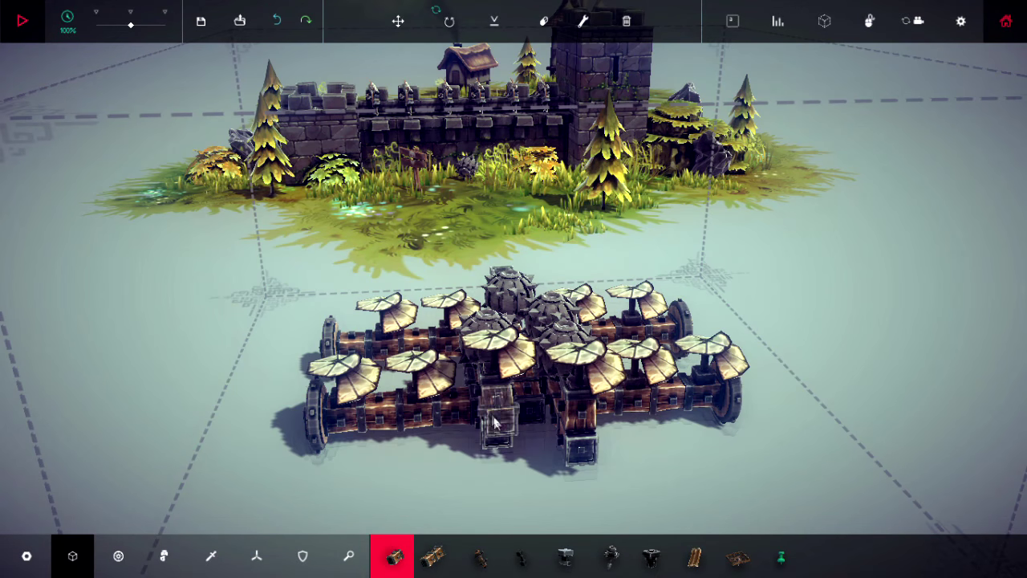
{"action": "left_click", "coordinate": [497, 436]}
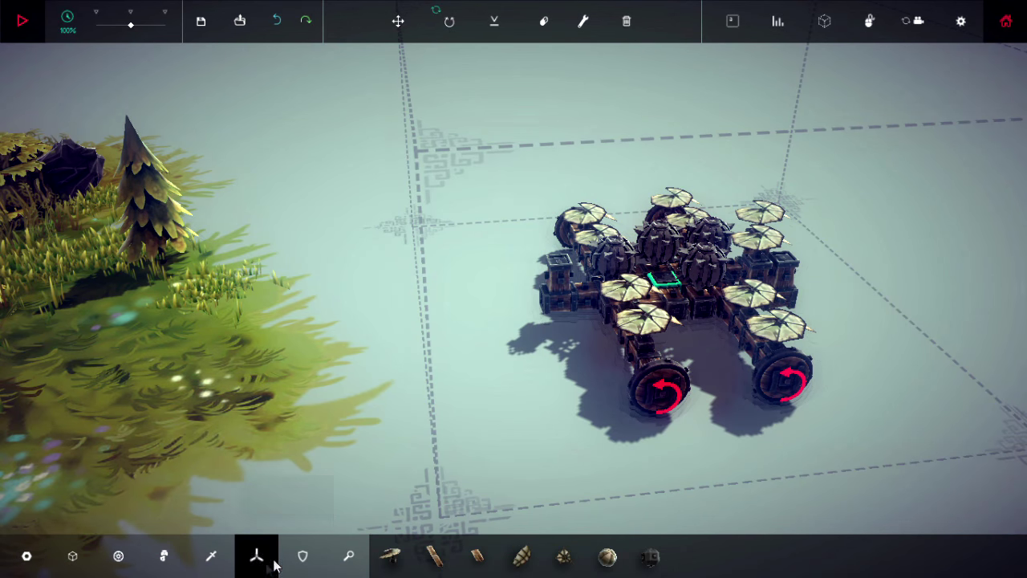
{"action": "left_click", "coordinate": [560, 263]}
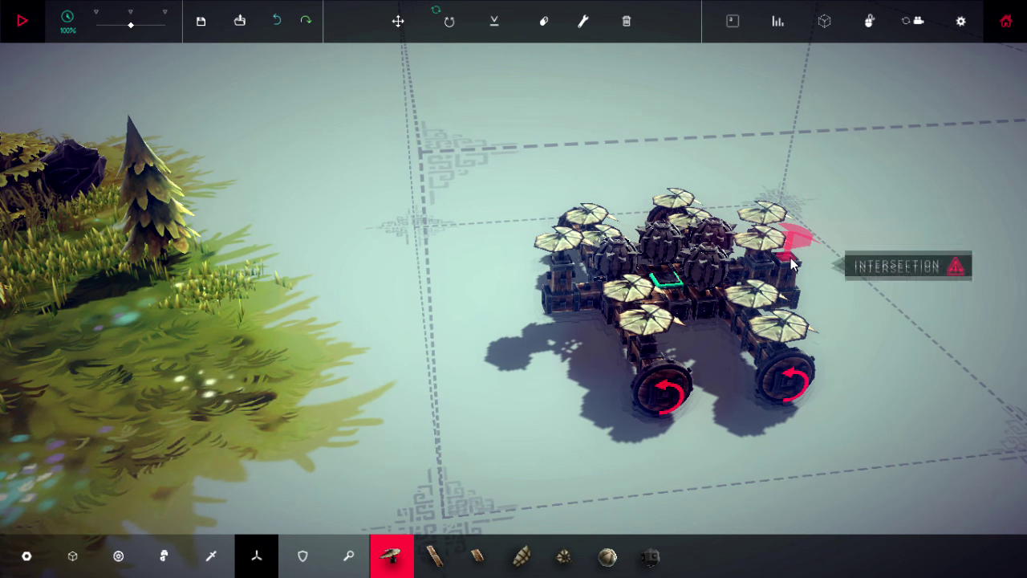
Add a small wooden block to the front of the cart
{"action": "mouse_move", "coordinate": [832, 275]}
{"action": "left_mouse_down"}
{"action": "mouse_move", "coordinate": [585, 208]}
{"action": "mouse_move", "coordinate": [617, 365]}
{"action": "mouse_move", "coordinate": [534, 371]}
{"action": "left_mouse_up"}
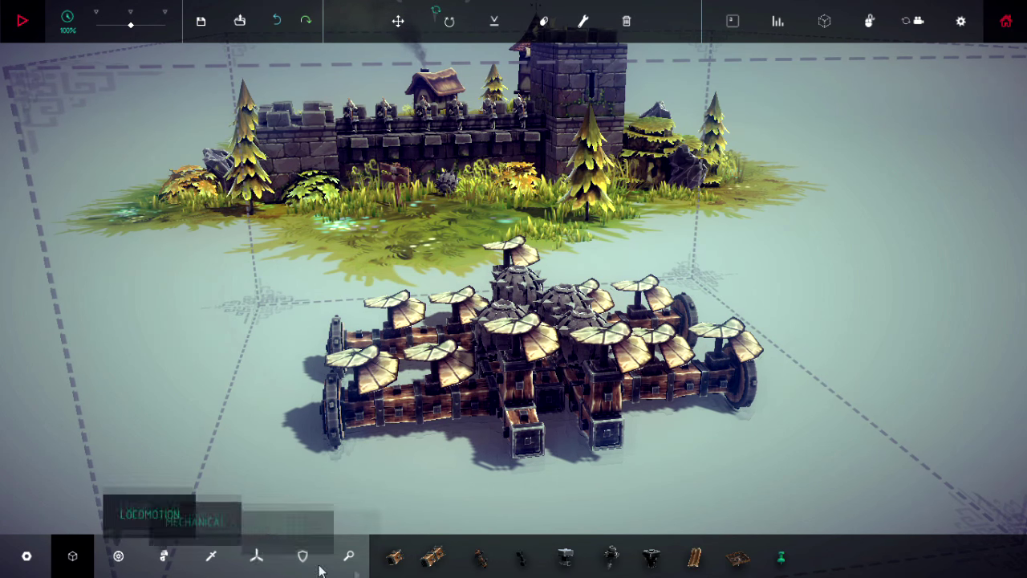
{"action": "left_click", "coordinate": [393, 555]}
{"action": "left_click", "coordinate": [530, 444]}
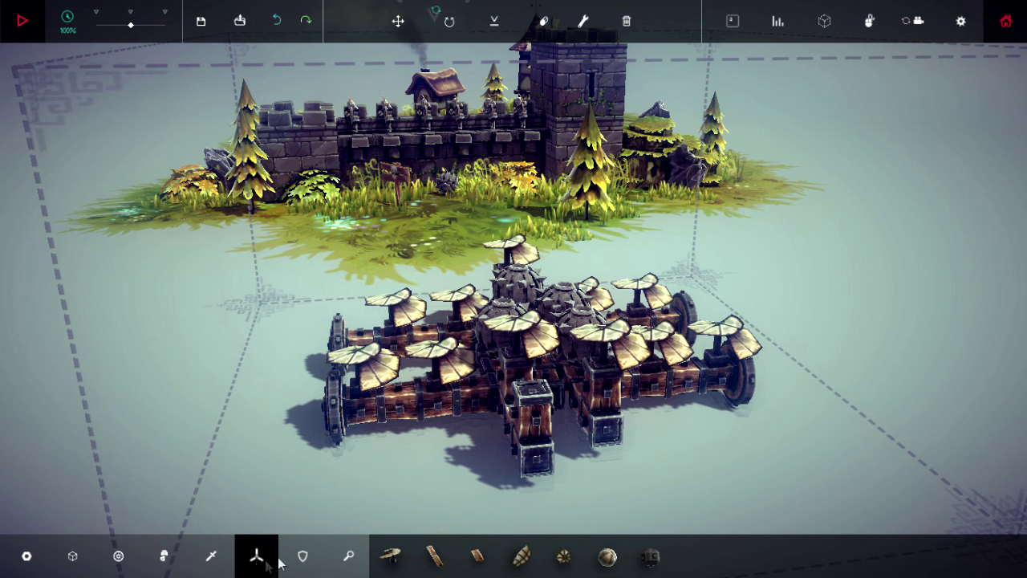
{"action": "left_click", "coordinate": [391, 556]}
Add one more propeller, then start the battle run in the soldier-filled level
{"action": "left_click", "coordinate": [543, 397]}
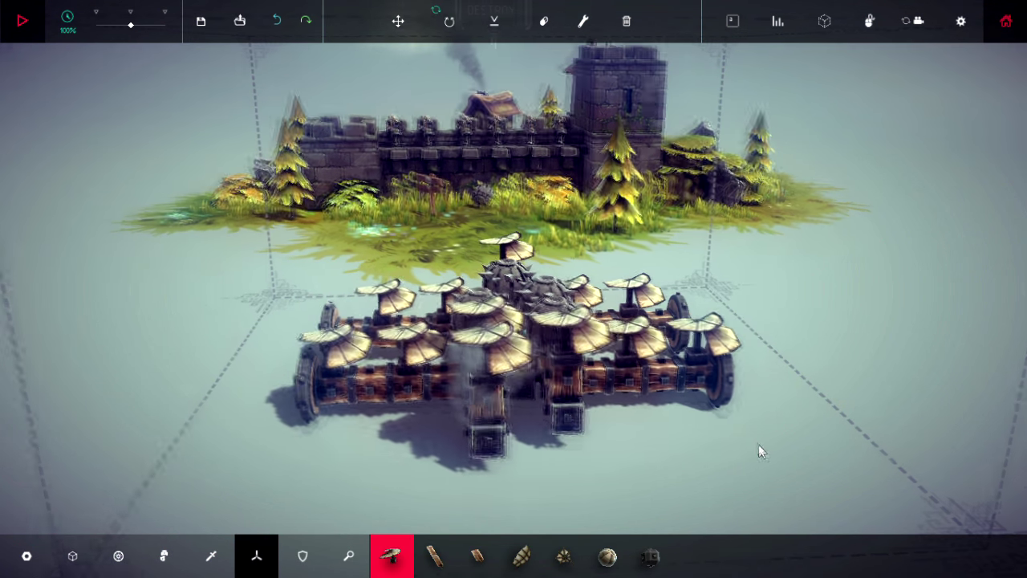
{"action": "scroll", "coordinate": [755, 441], "scroll_direction": "down", "scroll_amount": 3}
{"action": "key", "text": "space"}
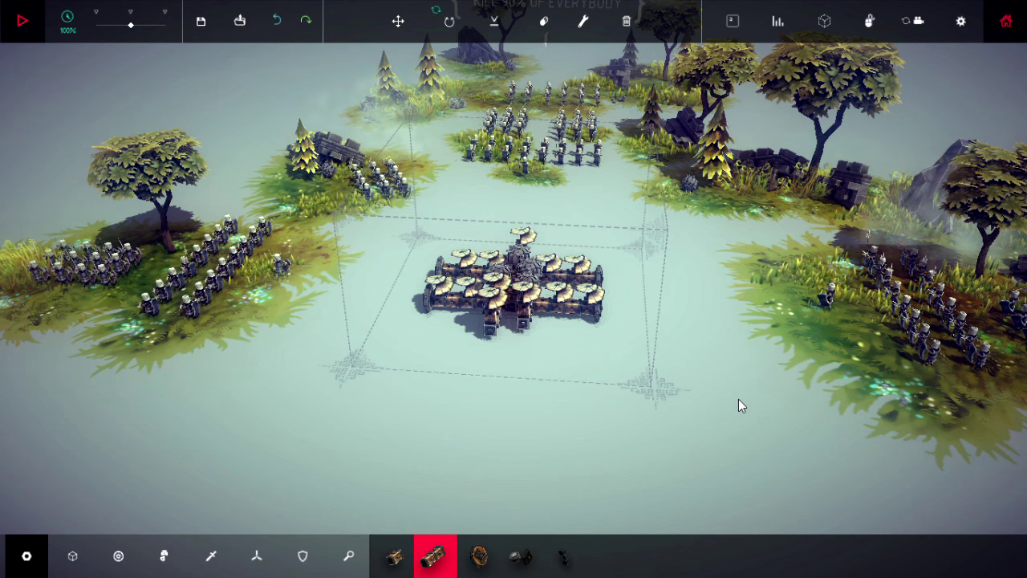
{"action": "key", "text": "space"}
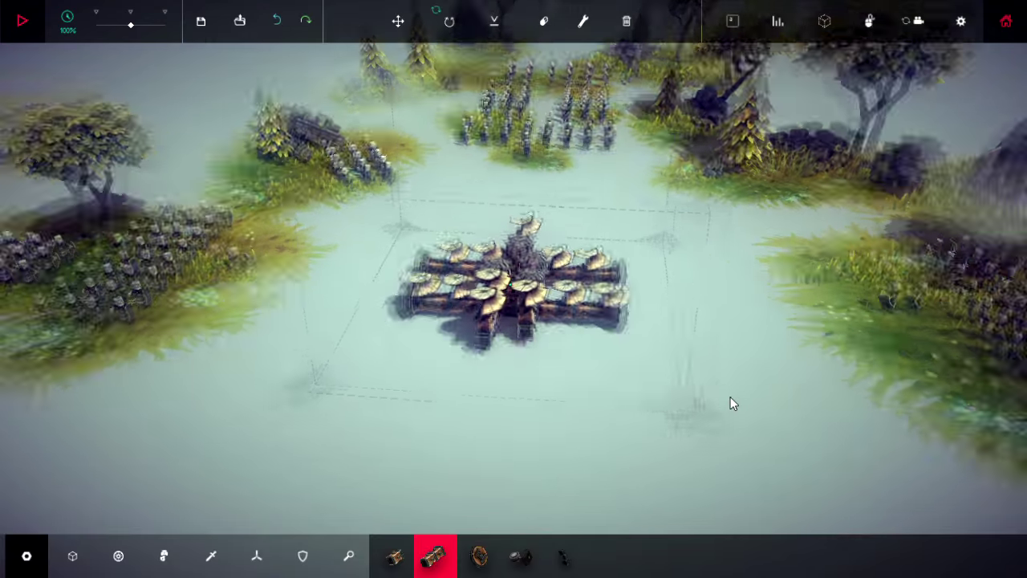
{"action": "scroll", "coordinate": [738, 399], "scroll_direction": "up", "scroll_amount": 4}
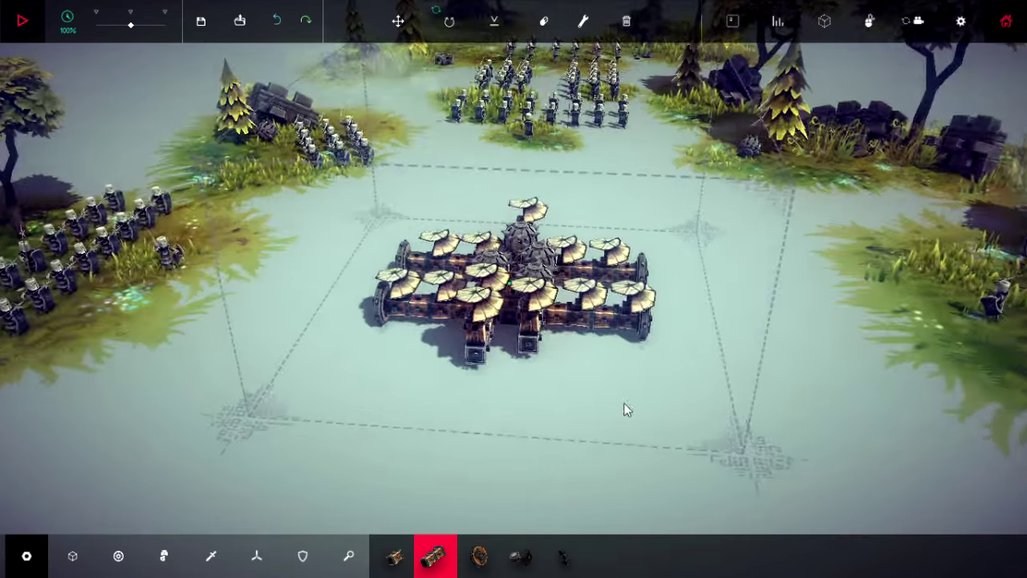
{"action": "scroll", "coordinate": [654, 411], "scroll_direction": "up", "scroll_amount": 3}
{"action": "scroll", "coordinate": [651, 412], "scroll_direction": "up", "scroll_amount": 3}
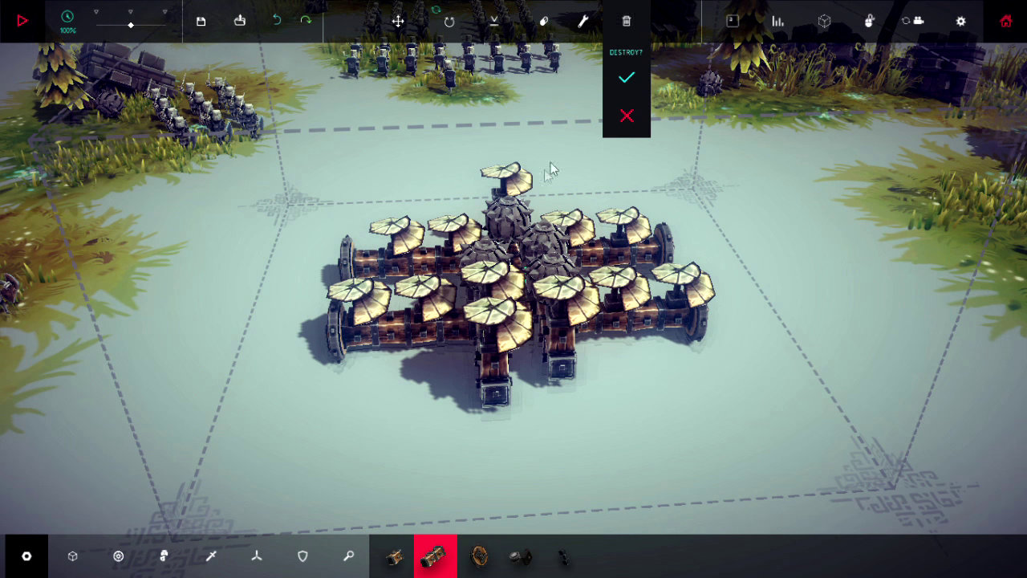
Delete the old cart and build a cross of wooden blocks around the core
{"action": "left_click", "coordinate": [628, 75]}
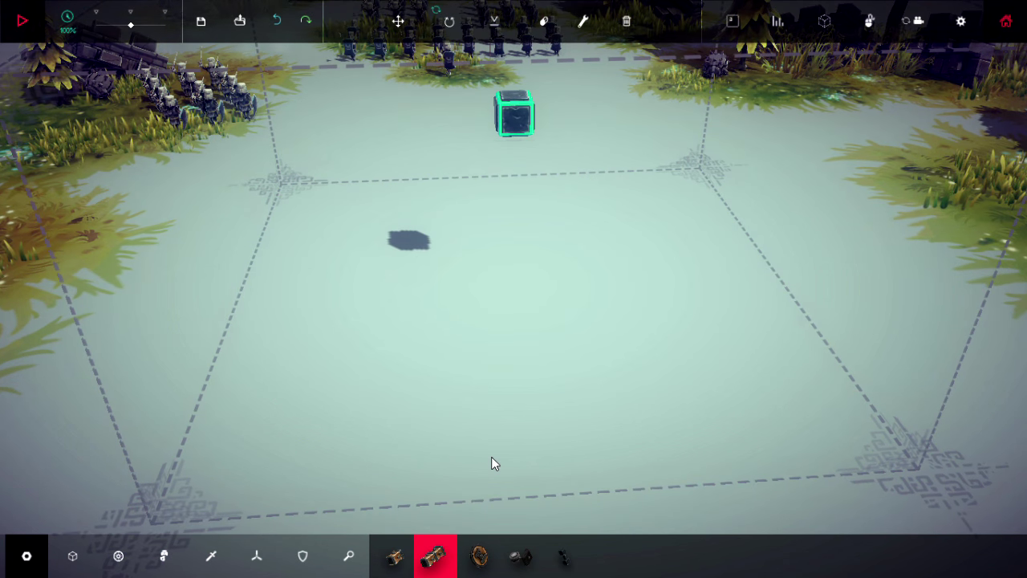
{"action": "left_click_drag", "start_coordinate": [491, 462], "coordinate": [506, 431]}
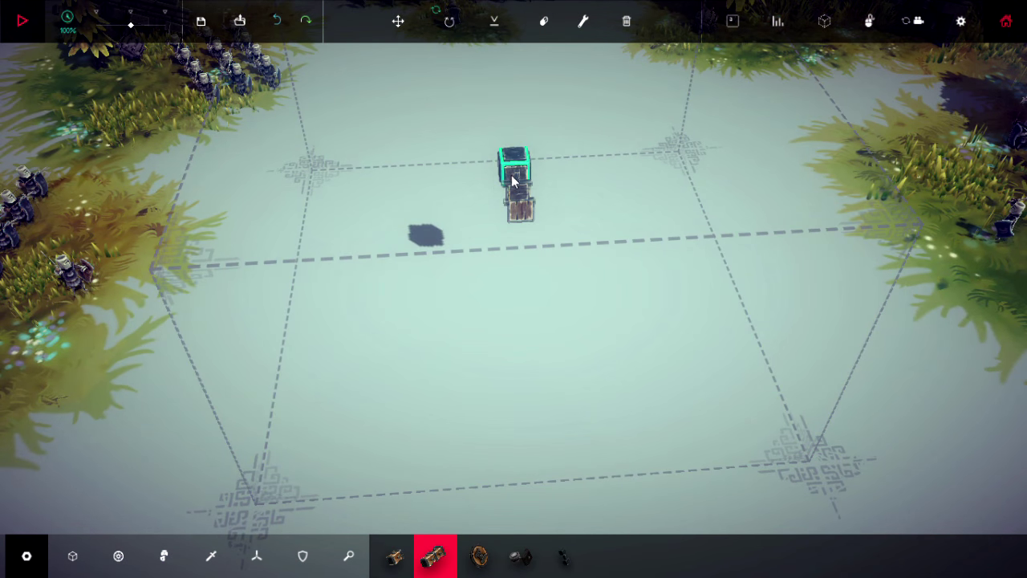
{"action": "left_click", "coordinate": [515, 180]}
{"action": "left_click_drag", "start_coordinate": [515, 208], "coordinate": [572, 314]}
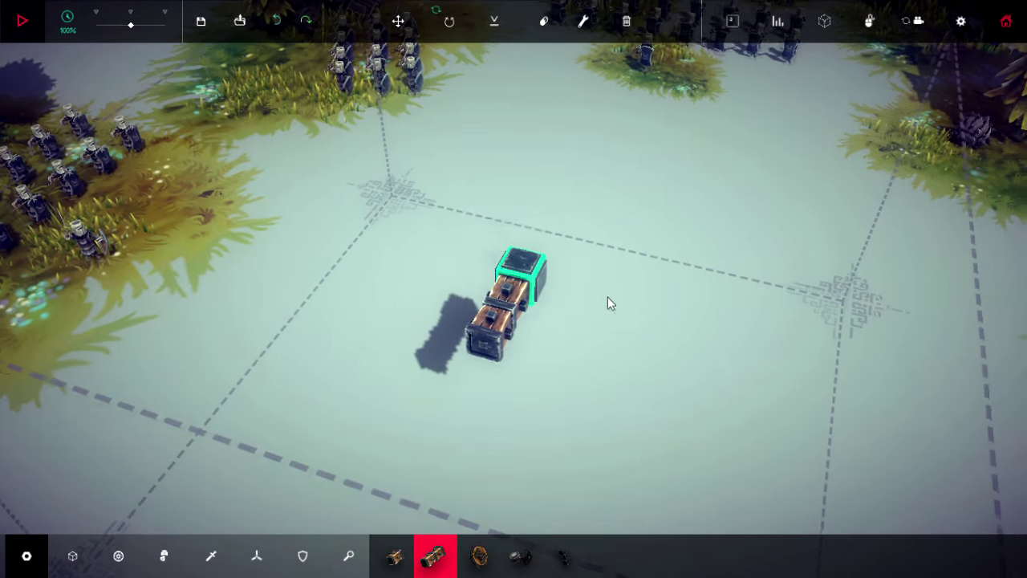
{"action": "left_click", "coordinate": [542, 295]}
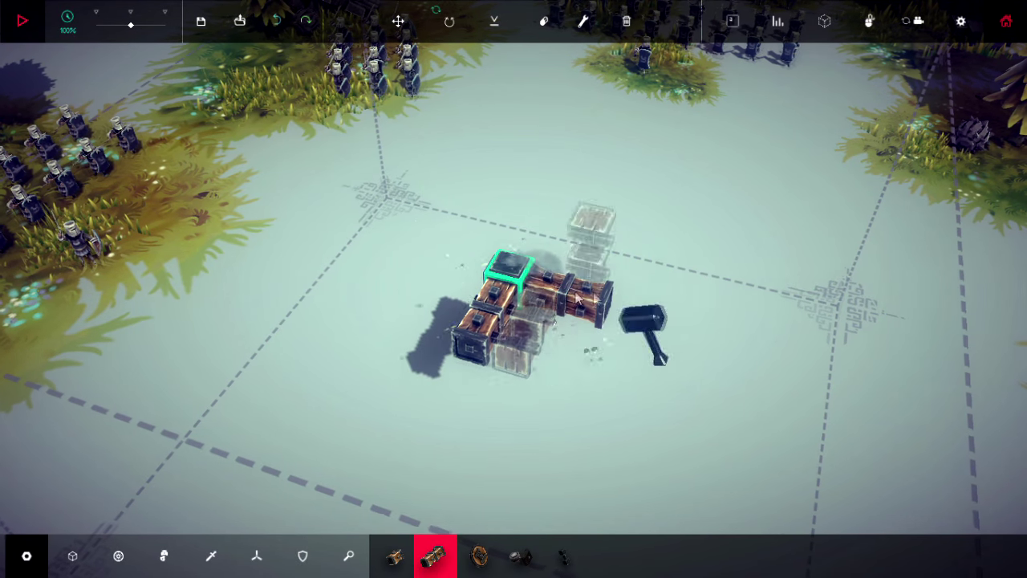
{"action": "left_click_drag", "start_coordinate": [562, 321], "coordinate": [369, 307]}
{"action": "left_click", "coordinate": [529, 313]}
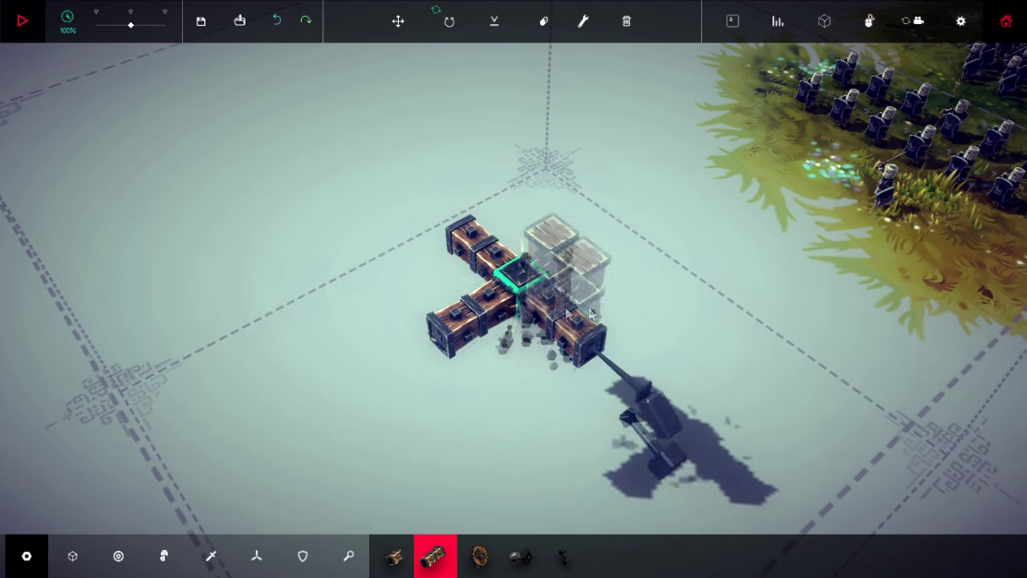
{"action": "left_click_drag", "start_coordinate": [562, 321], "coordinate": [401, 313]}
{"action": "left_click", "coordinate": [497, 313]}
{"action": "left_click", "coordinate": [544, 309]}
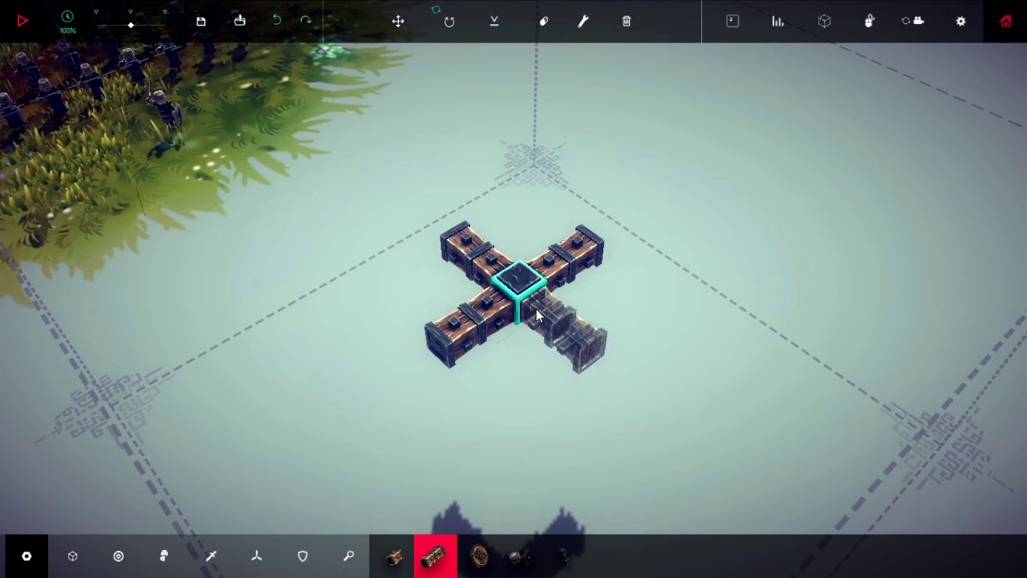
{"action": "left_click", "coordinate": [578, 336]}
Fill the gaps and corners between the arms to complete the square slab
{"action": "left_click", "coordinate": [516, 327]}
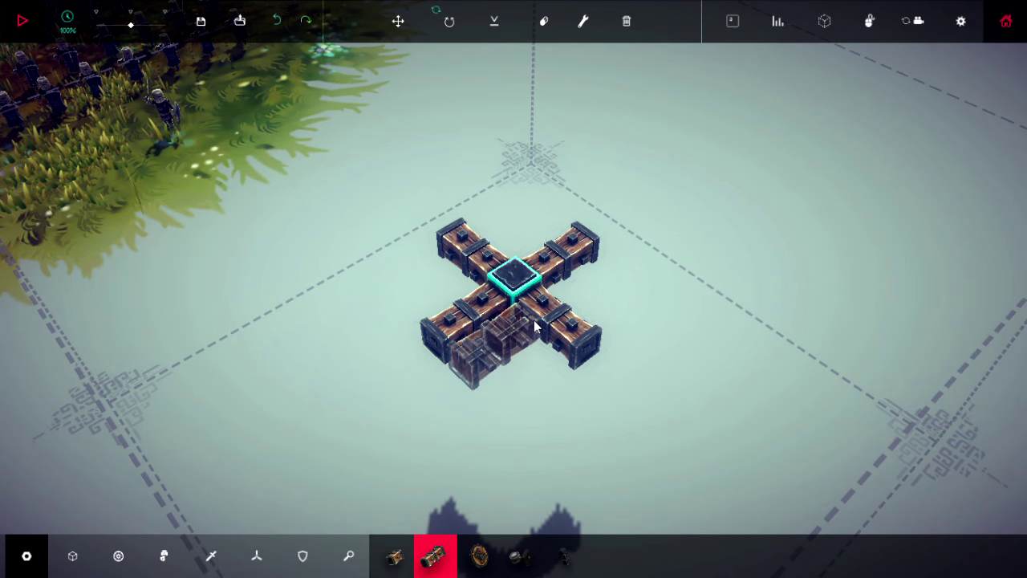
{"action": "left_click", "coordinate": [537, 332]}
{"action": "left_click_drag", "start_coordinate": [657, 306], "coordinate": [325, 307]}
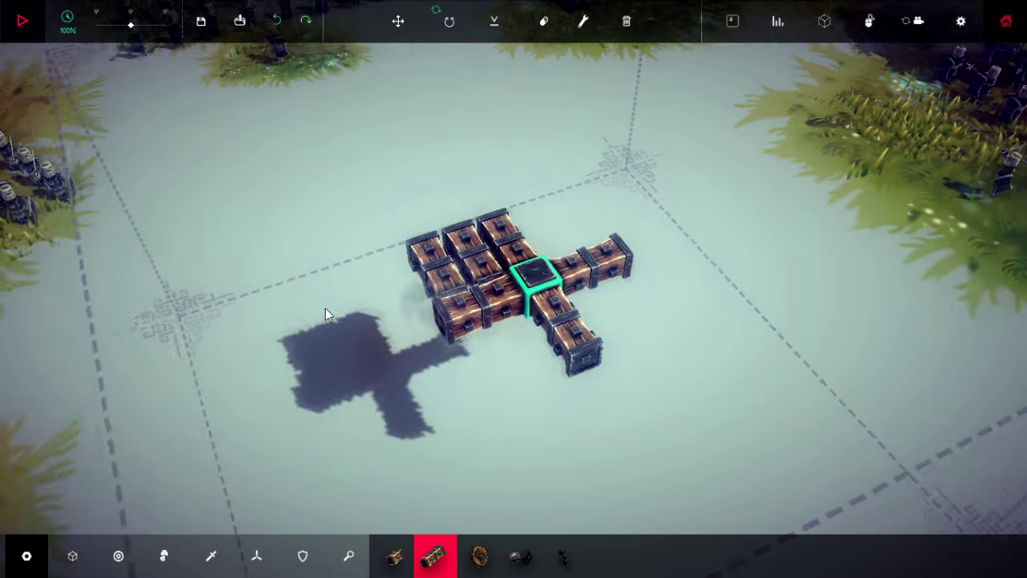
{"action": "left_click", "coordinate": [518, 325]}
{"action": "left_click", "coordinate": [522, 345]}
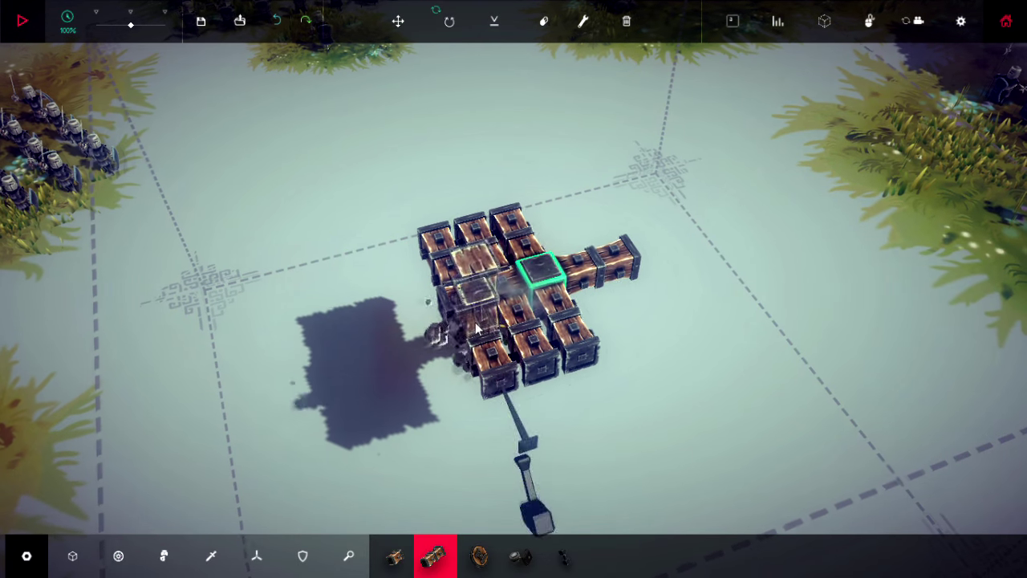
{"action": "left_click", "coordinate": [591, 284]}
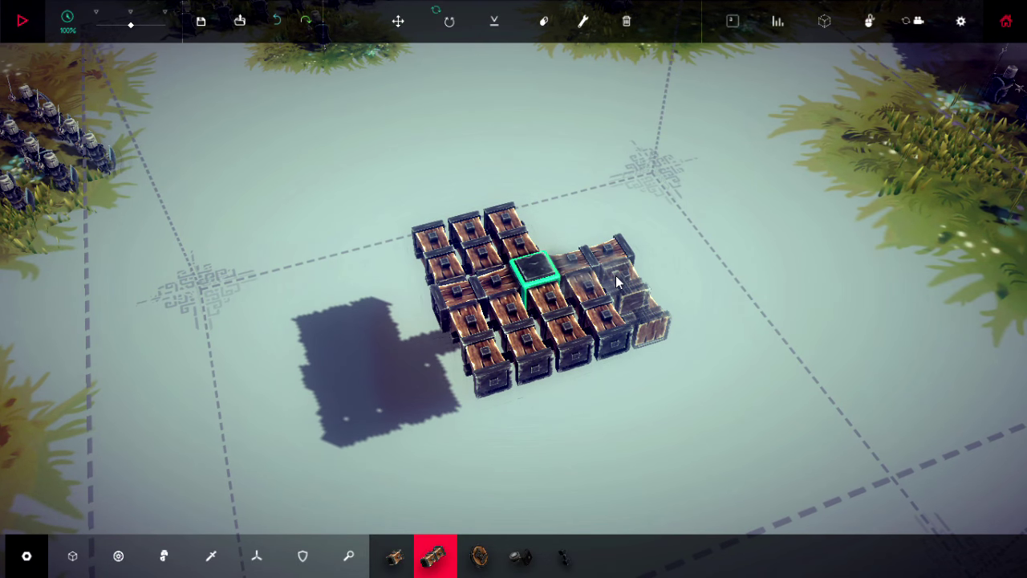
{"action": "left_click", "coordinate": [615, 276]}
{"action": "left_click_drag", "start_coordinate": [625, 281], "coordinate": [980, 210]}
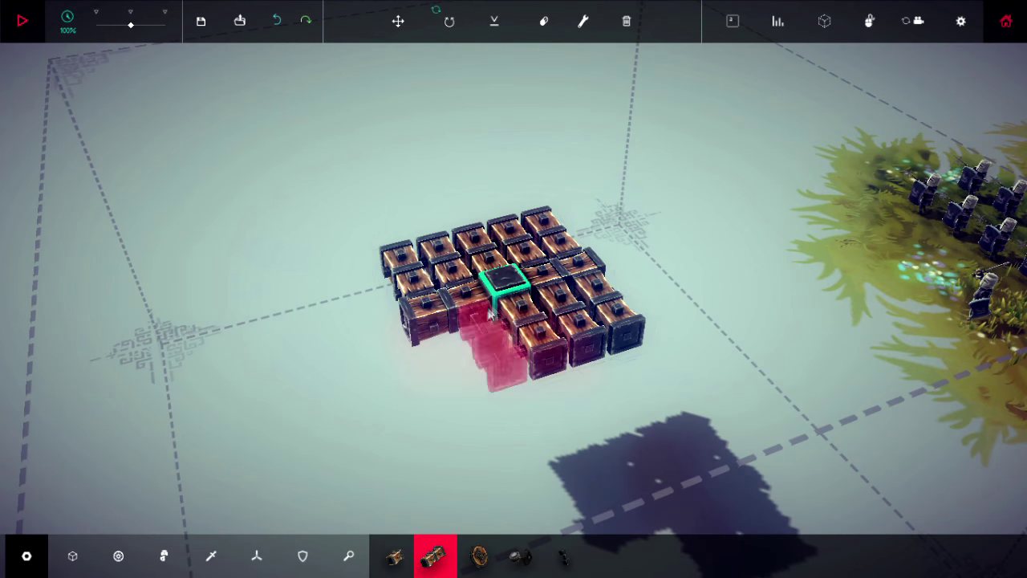
{"action": "left_click", "coordinate": [488, 317]}
{"action": "left_click", "coordinate": [457, 321]}
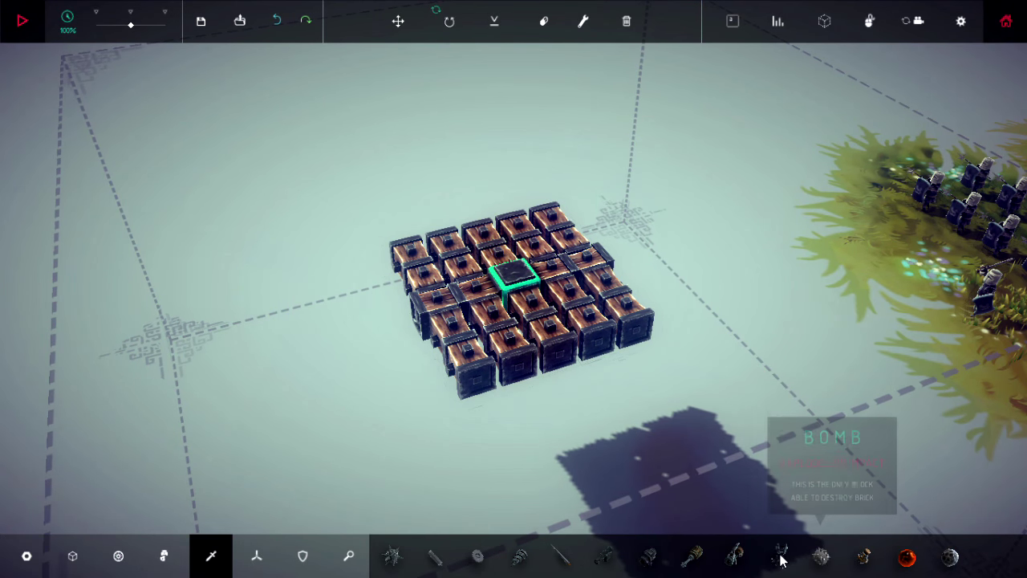
Place four spiked bombs in a tight cluster on the square wooden slab
{"action": "left_click", "coordinate": [498, 317]}
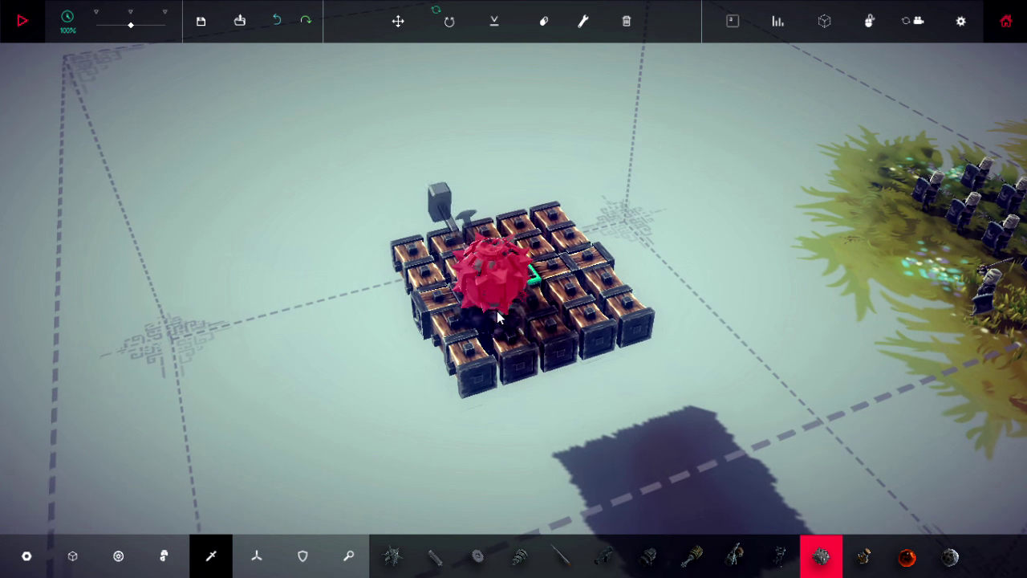
{"action": "left_click", "coordinate": [567, 297]}
{"action": "left_click_drag", "start_coordinate": [562, 305], "coordinate": [820, 353]}
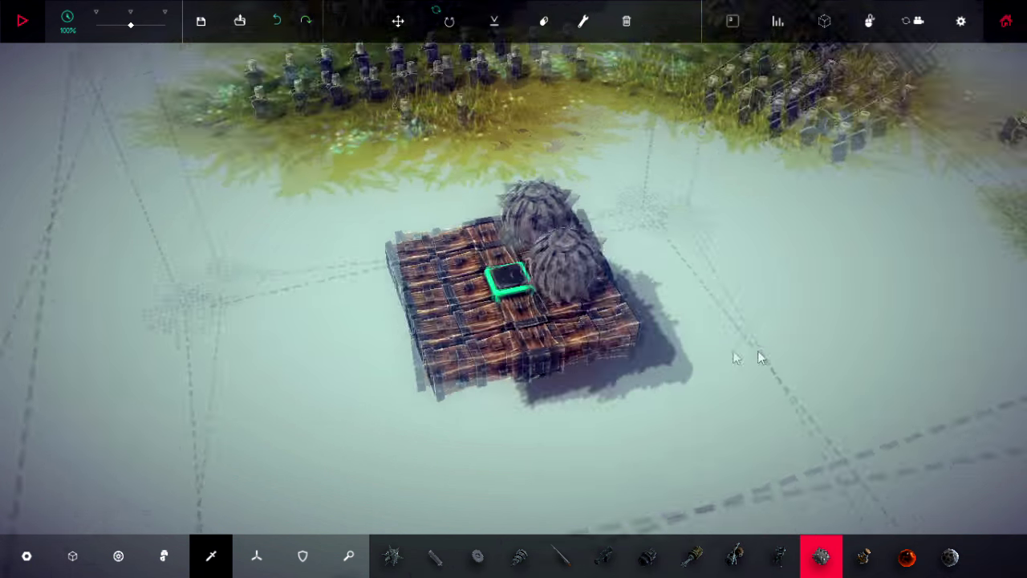
{"action": "left_click", "coordinate": [478, 312]}
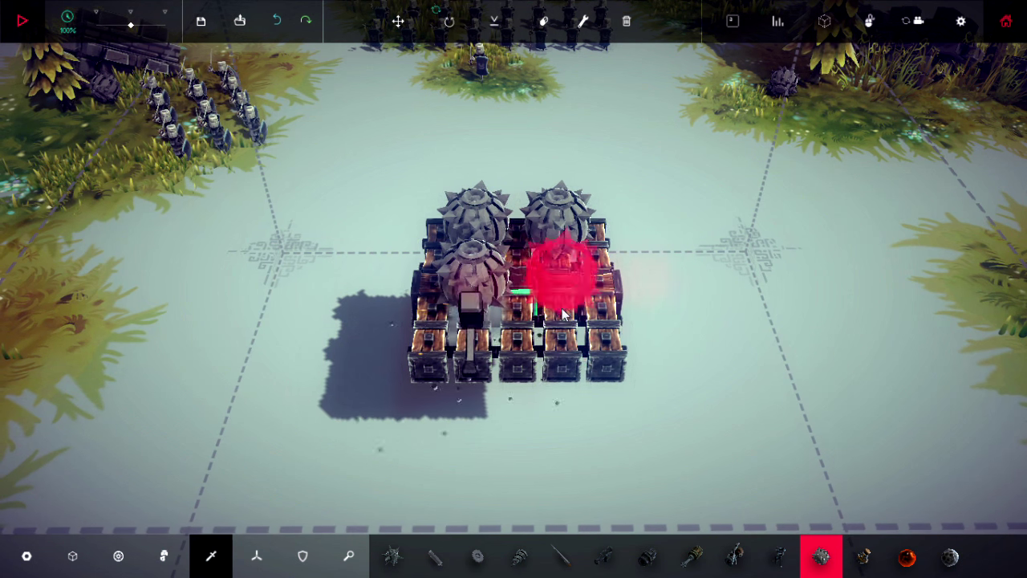
{"action": "left_click", "coordinate": [564, 314]}
{"action": "left_click_drag", "start_coordinate": [744, 353], "coordinate": [653, 392]}
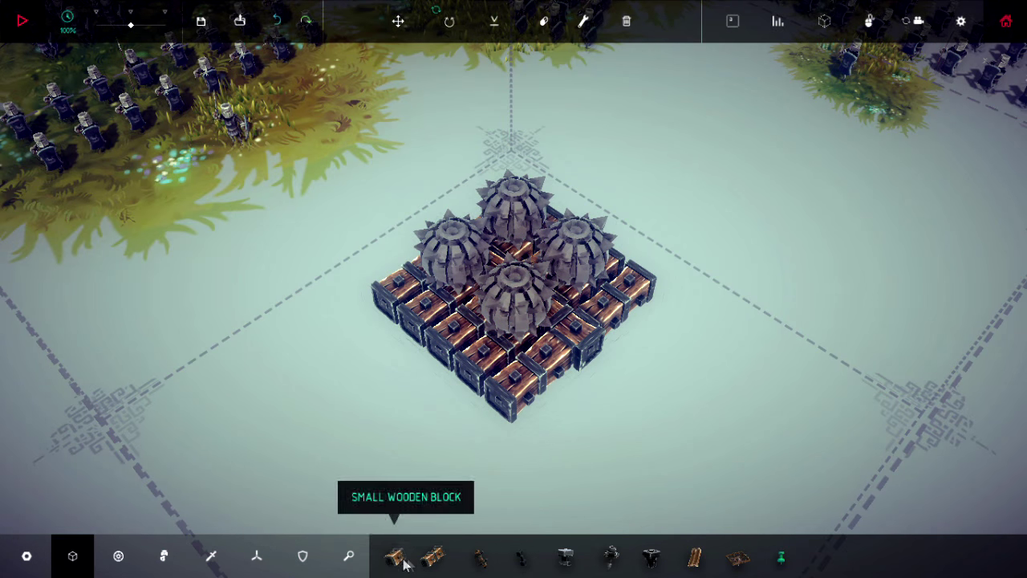
Stack wooden blocks at the front-right corner and front edge, and delete a misplaced front-left block
{"action": "left_click", "coordinate": [592, 353]}
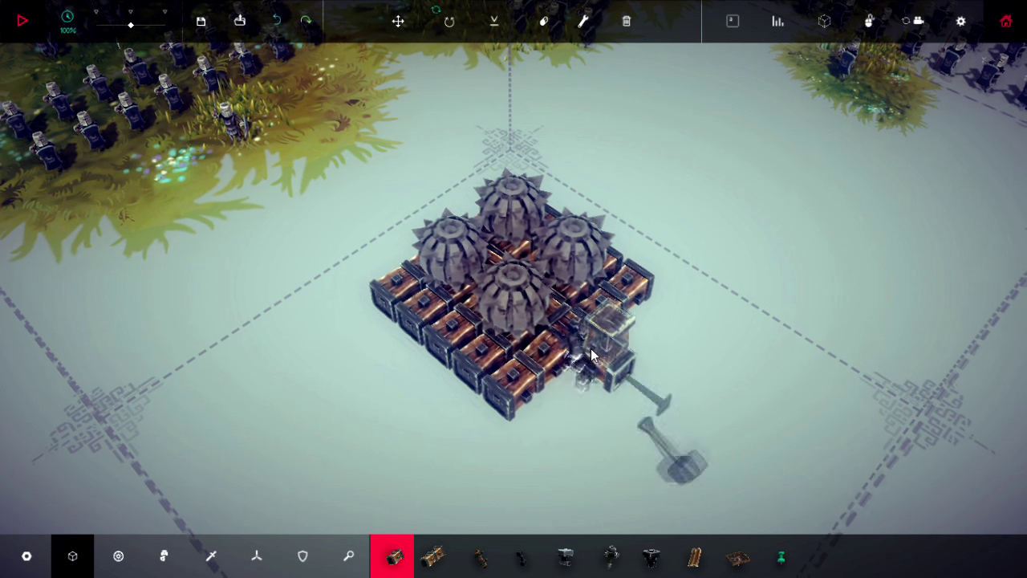
{"action": "left_click", "coordinate": [586, 354]}
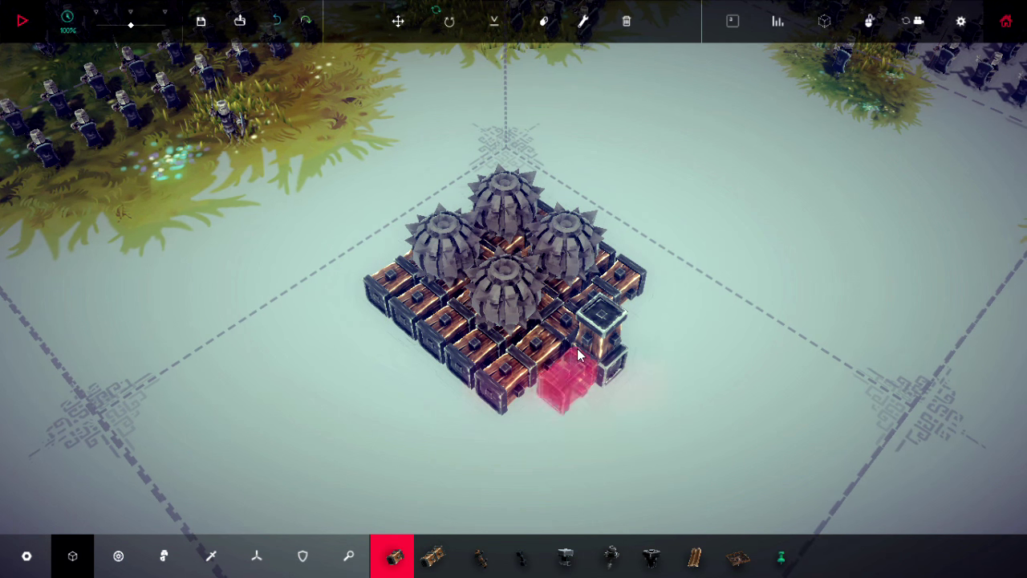
{"action": "scroll", "coordinate": [649, 317], "scroll_direction": "up", "scroll_amount": 2}
{"action": "left_click", "coordinate": [597, 329]}
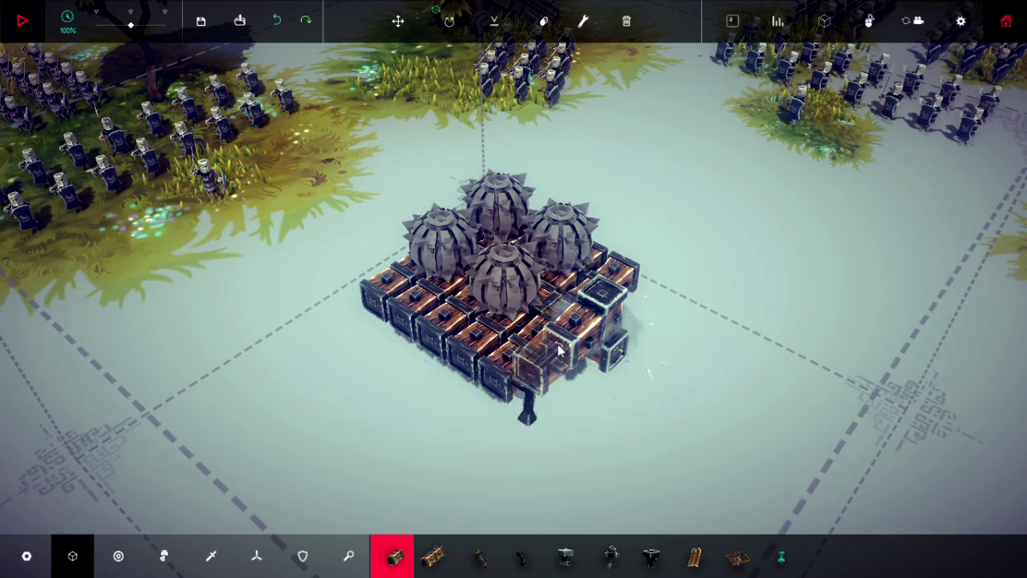
{"action": "left_click", "coordinate": [562, 353]}
{"action": "left_click_drag", "start_coordinate": [556, 351], "coordinate": [405, 314]}
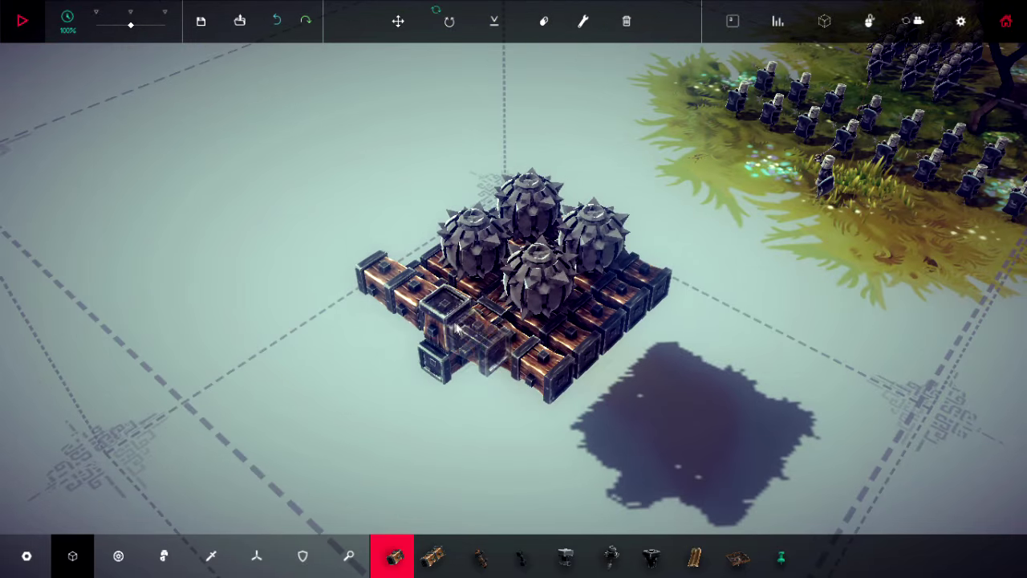
{"action": "left_click", "coordinate": [457, 329]}
{"action": "left_click_drag", "start_coordinate": [510, 355], "coordinate": [503, 368]}
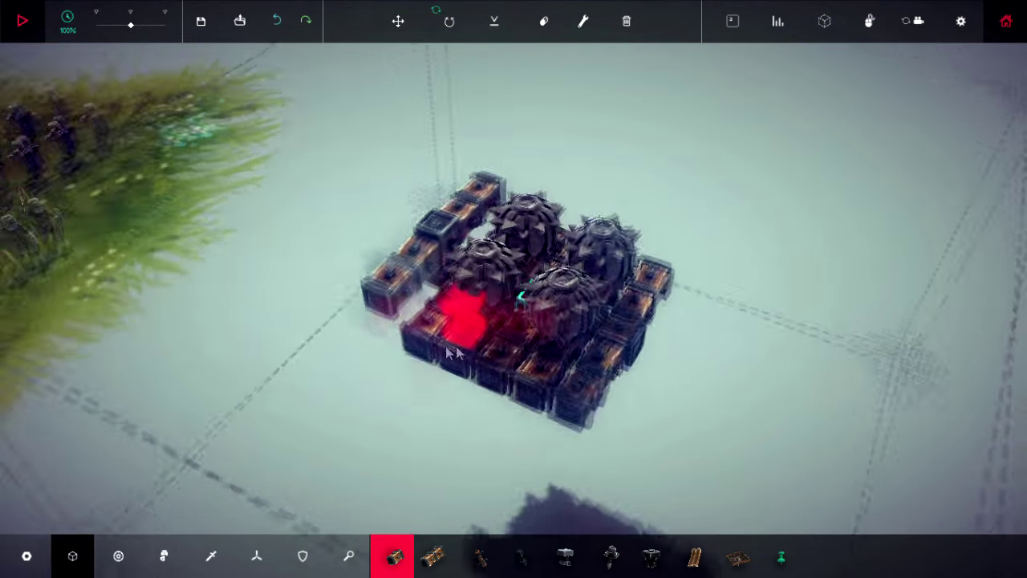
Extend the wooden wall along the front, front corners and side
{"action": "left_click", "coordinate": [576, 394]}
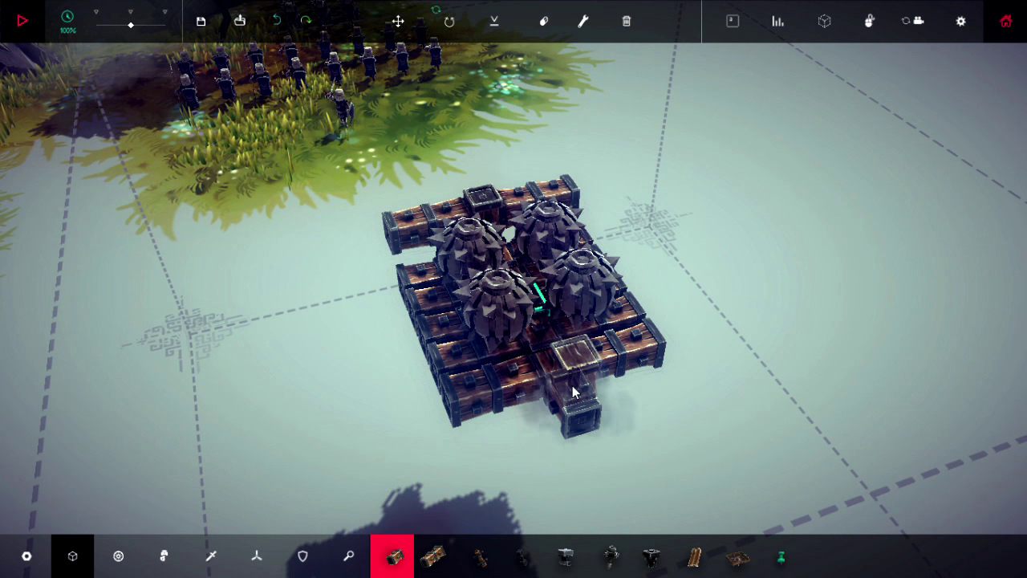
{"action": "left_click", "coordinate": [574, 391]}
{"action": "mouse_move", "coordinate": [574, 391]}
{"action": "left_mouse_down"}
{"action": "mouse_move", "coordinate": [600, 382]}
{"action": "mouse_move", "coordinate": [440, 353]}
{"action": "left_mouse_up"}
{"action": "left_click", "coordinate": [627, 332]}
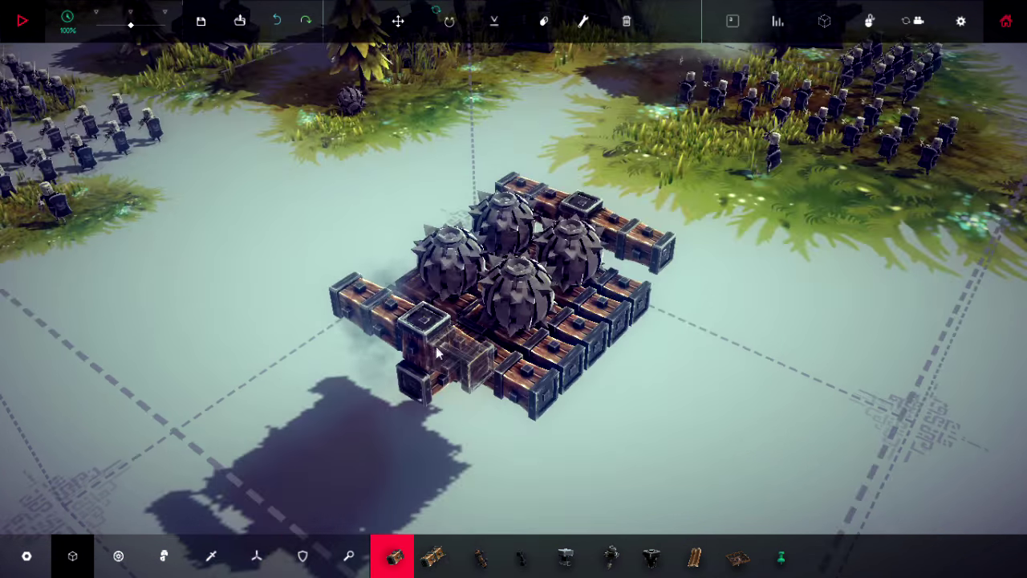
{"action": "left_click", "coordinate": [449, 344]}
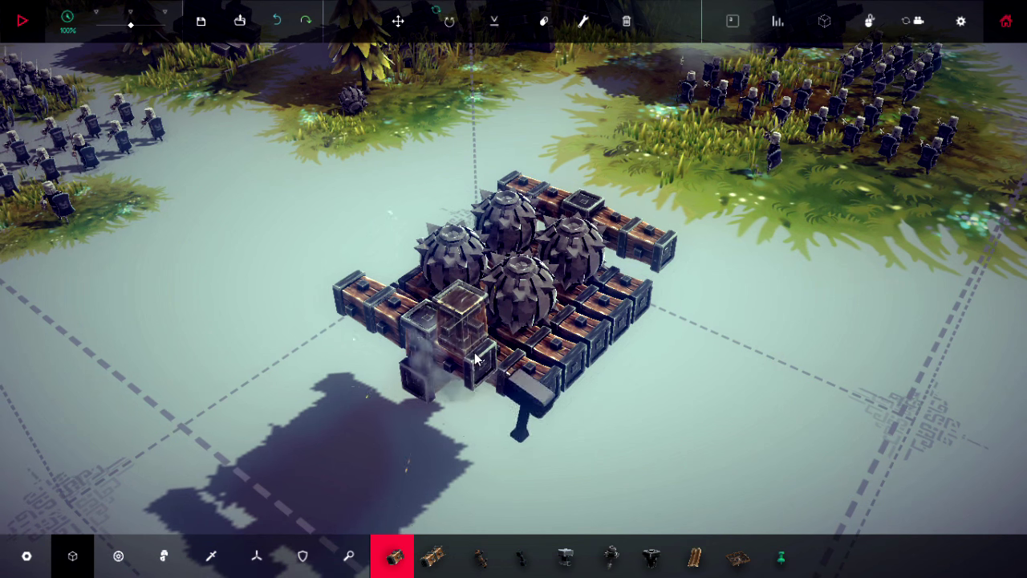
{"action": "left_click", "coordinate": [485, 374]}
{"action": "left_click_drag", "start_coordinate": [561, 353], "coordinate": [449, 345]}
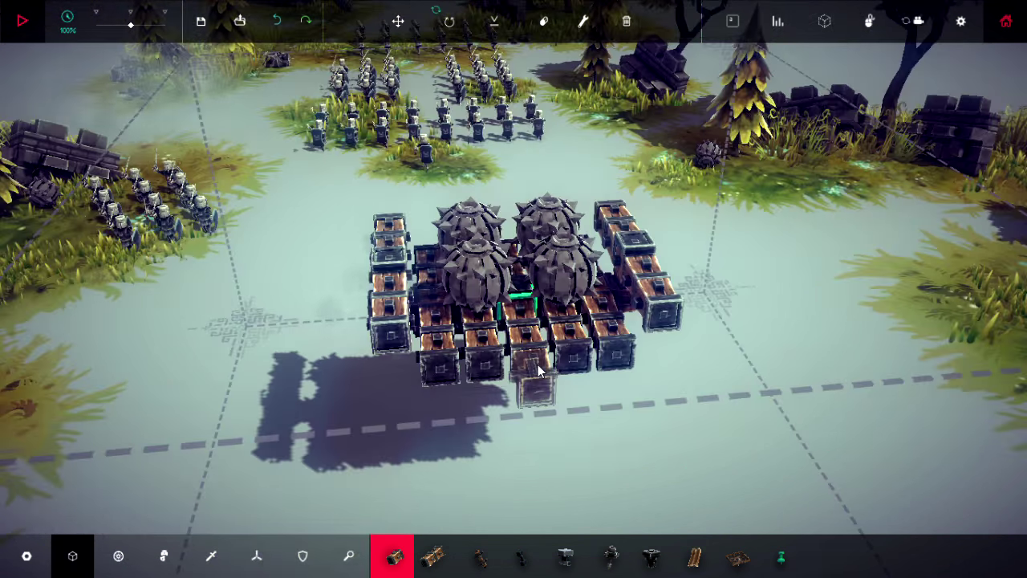
{"action": "left_click", "coordinate": [540, 365]}
{"action": "left_click_drag", "start_coordinate": [513, 337], "coordinate": [629, 346]}
{"action": "left_click", "coordinate": [630, 346]}
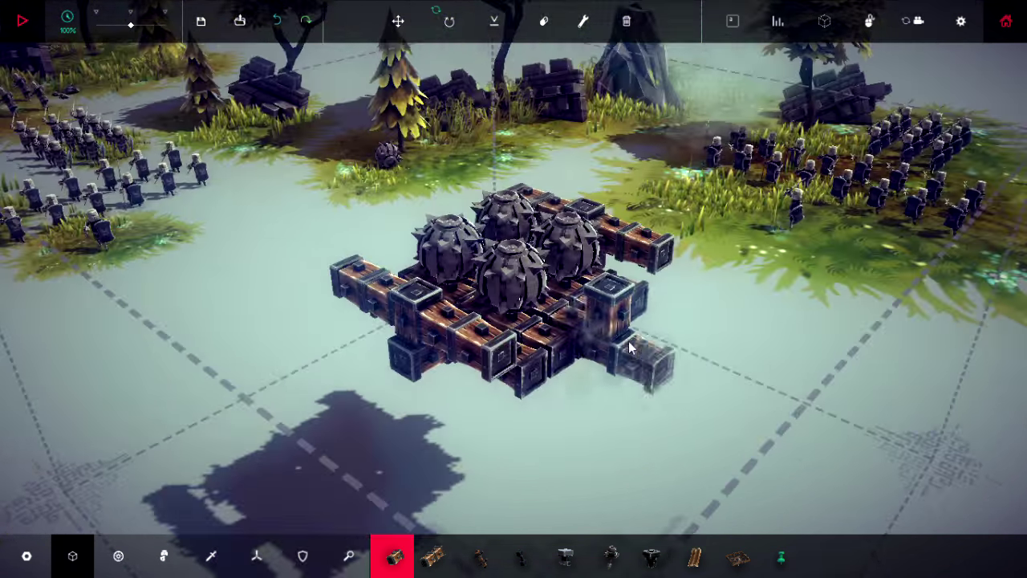
Build up the right-side wall and add more front wall blocks around the bombs
{"action": "left_click", "coordinate": [601, 320]}
{"action": "left_click", "coordinate": [562, 328]}
{"action": "left_click_drag", "start_coordinate": [497, 433], "coordinate": [670, 325]}
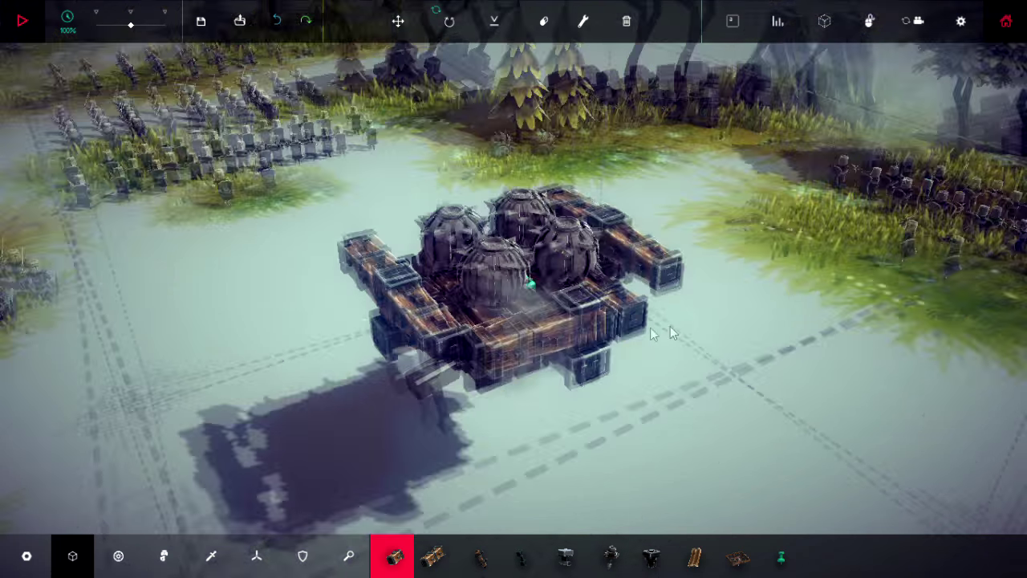
{"action": "left_click", "coordinate": [552, 346]}
{"action": "left_click", "coordinate": [514, 337]}
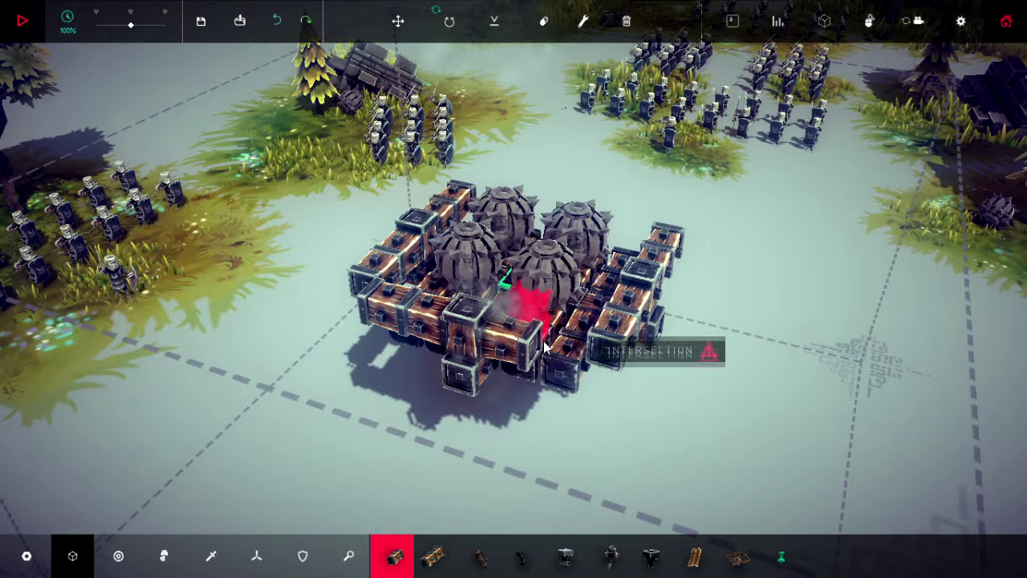
{"action": "left_click", "coordinate": [536, 359]}
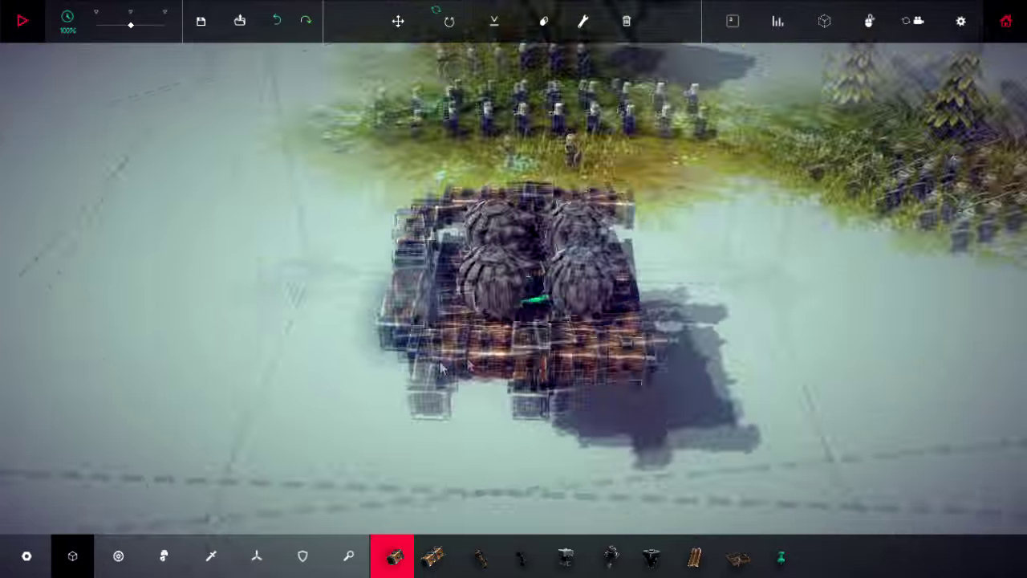
{"action": "left_click_drag", "start_coordinate": [514, 361], "coordinate": [576, 387]}
{"action": "left_click", "coordinate": [576, 388]}
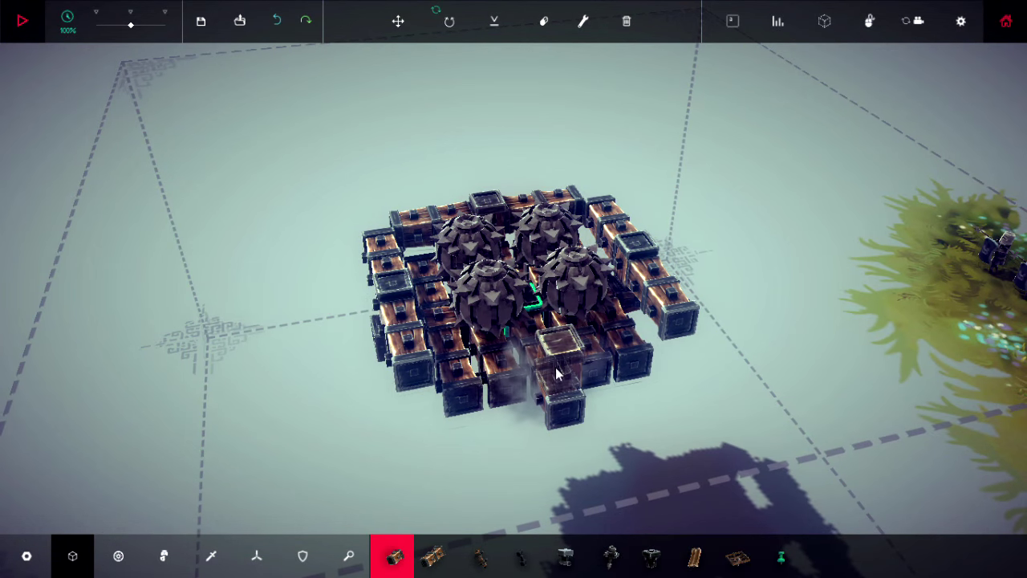
{"action": "left_click", "coordinate": [556, 371]}
{"action": "left_click", "coordinate": [541, 366]}
Close the remaining wall gap and raise the front wall, then level the view on the cart
{"action": "mouse_move", "coordinate": [542, 367]}
{"action": "left_mouse_down"}
{"action": "mouse_move", "coordinate": [607, 370]}
{"action": "mouse_move", "coordinate": [486, 353]}
{"action": "left_mouse_up"}
{"action": "left_click", "coordinate": [574, 377]}
{"action": "left_click", "coordinate": [478, 357]}
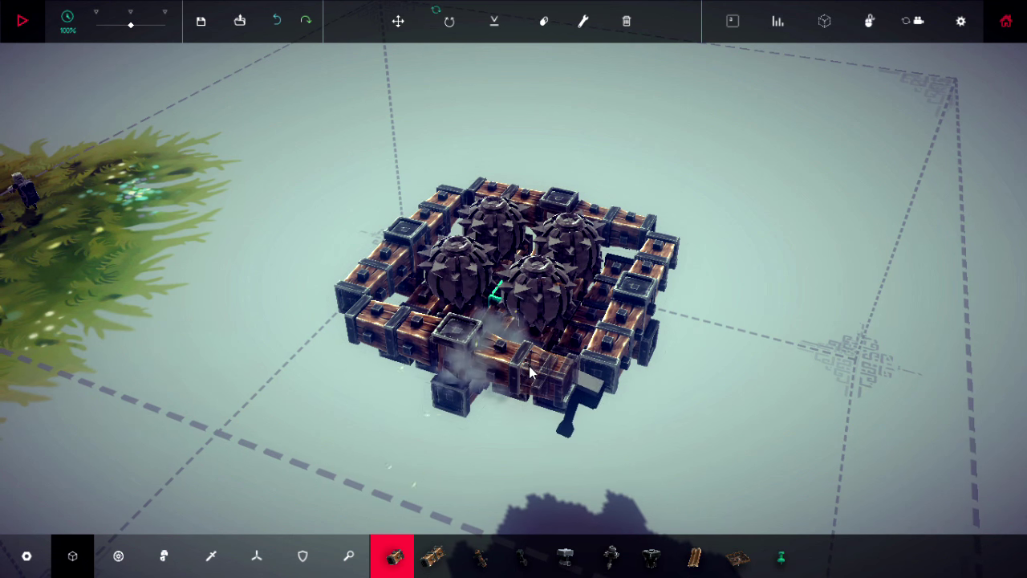
{"action": "mouse_move", "coordinate": [497, 361]}
{"action": "left_mouse_down"}
{"action": "mouse_move", "coordinate": [622, 375]}
{"action": "mouse_move", "coordinate": [611, 377]}
{"action": "left_mouse_up"}
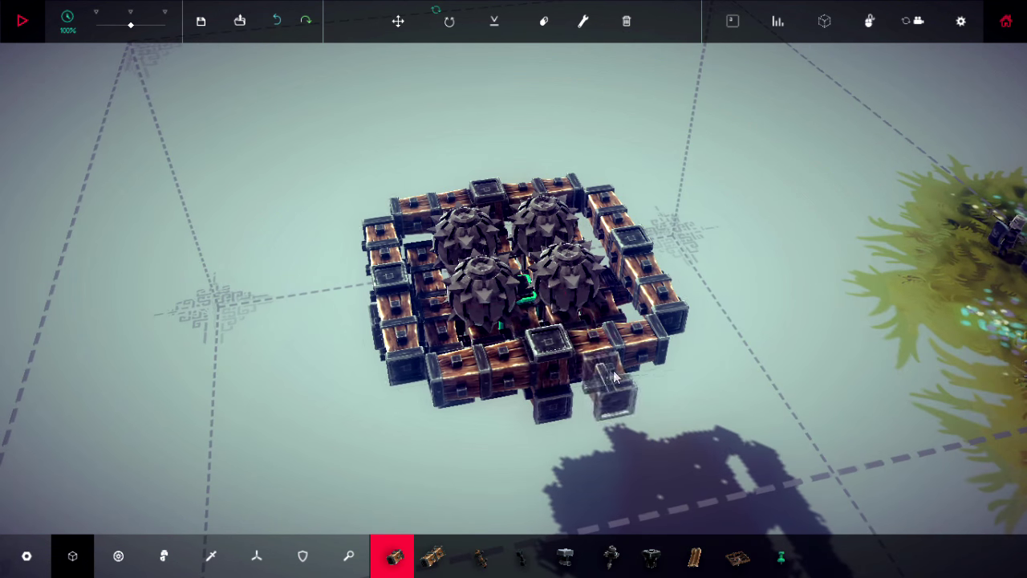
{"action": "left_click", "coordinate": [554, 345]}
{"action": "left_click", "coordinate": [498, 345]}
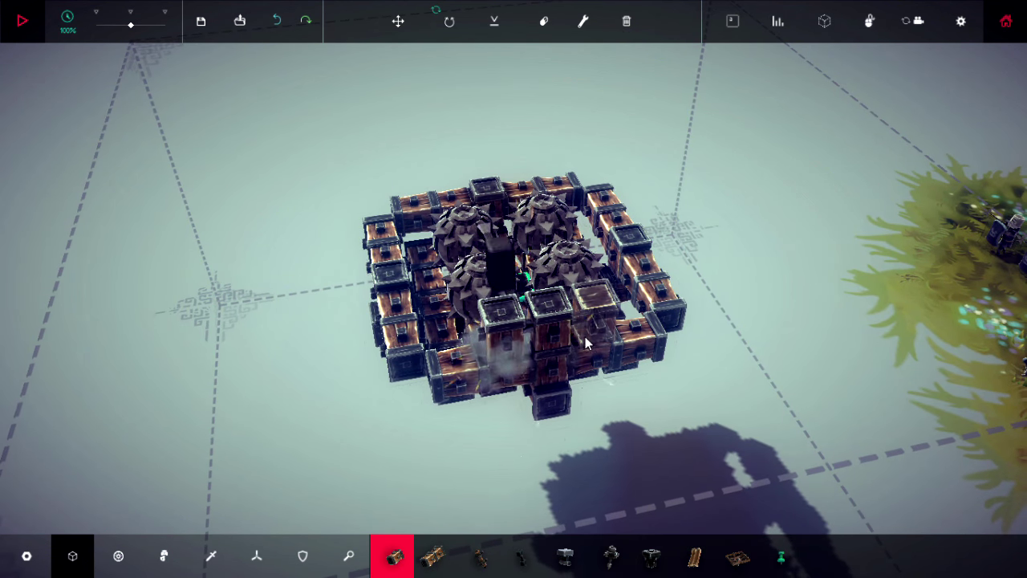
{"action": "left_click", "coordinate": [626, 337]}
{"action": "mouse_move", "coordinate": [674, 341]}
{"action": "left_mouse_down"}
{"action": "mouse_move", "coordinate": [724, 185]}
{"action": "mouse_move", "coordinate": [830, 228]}
{"action": "mouse_move", "coordinate": [986, 255]}
{"action": "left_mouse_up"}
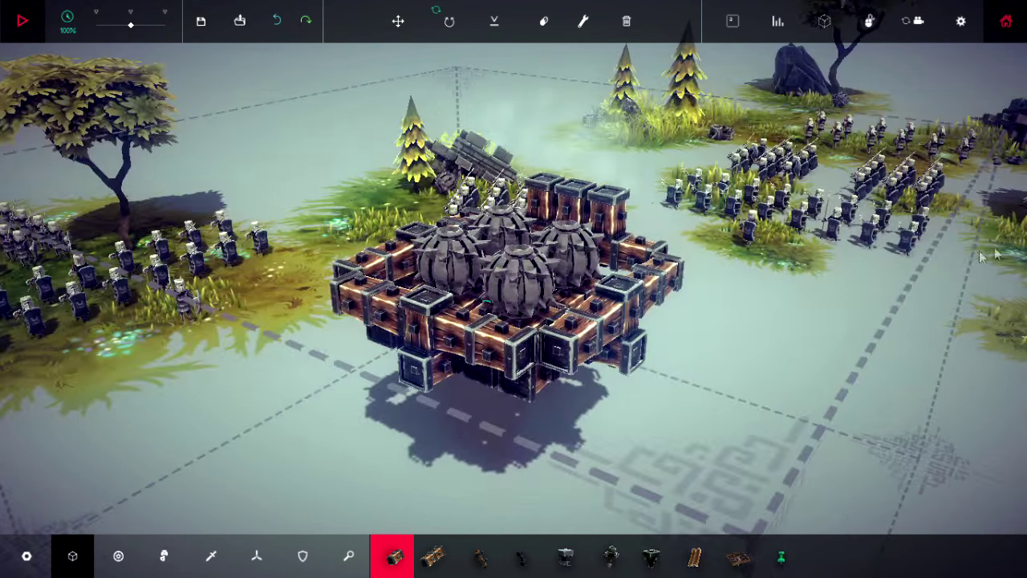
{"action": "left_click_drag", "start_coordinate": [714, 388], "coordinate": [662, 337]}
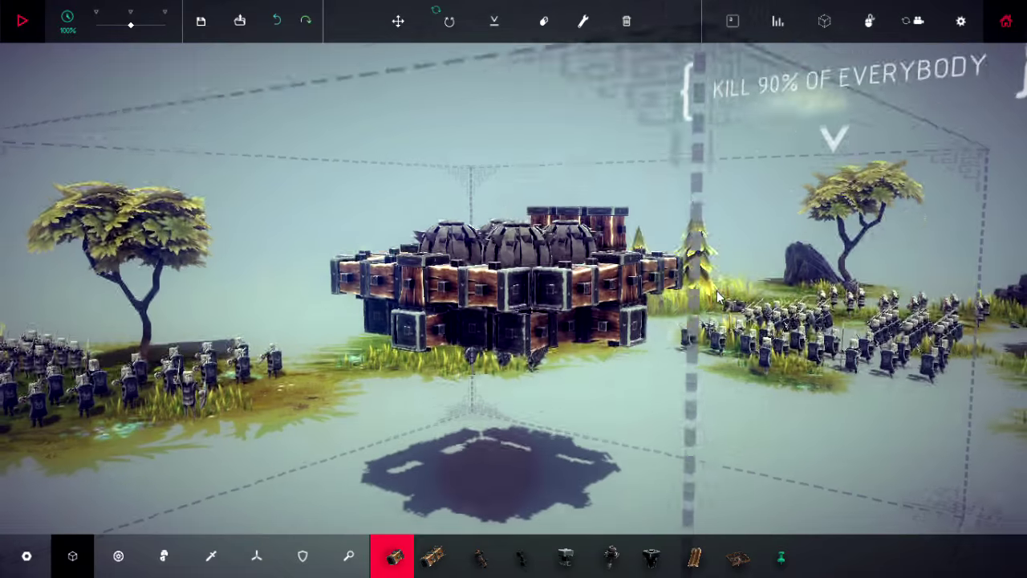
Attach wooden blocks to the cart's side and along its underside
{"action": "left_click", "coordinate": [643, 333]}
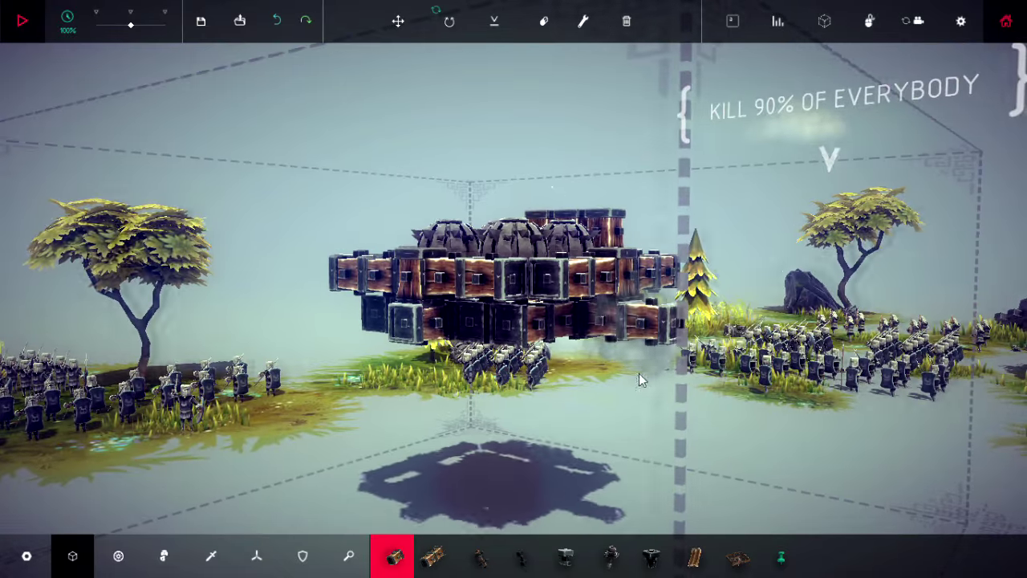
{"action": "left_click_drag", "start_coordinate": [639, 373], "coordinate": [490, 400]}
{"action": "left_click", "coordinate": [490, 391]}
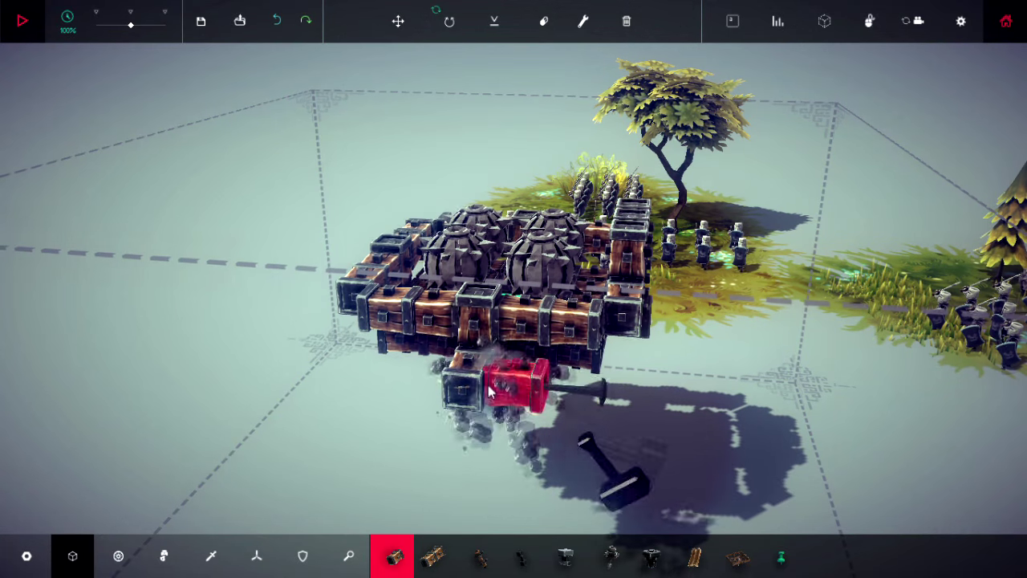
{"action": "left_click_drag", "start_coordinate": [498, 393], "coordinate": [561, 386]}
{"action": "left_click", "coordinate": [576, 395]}
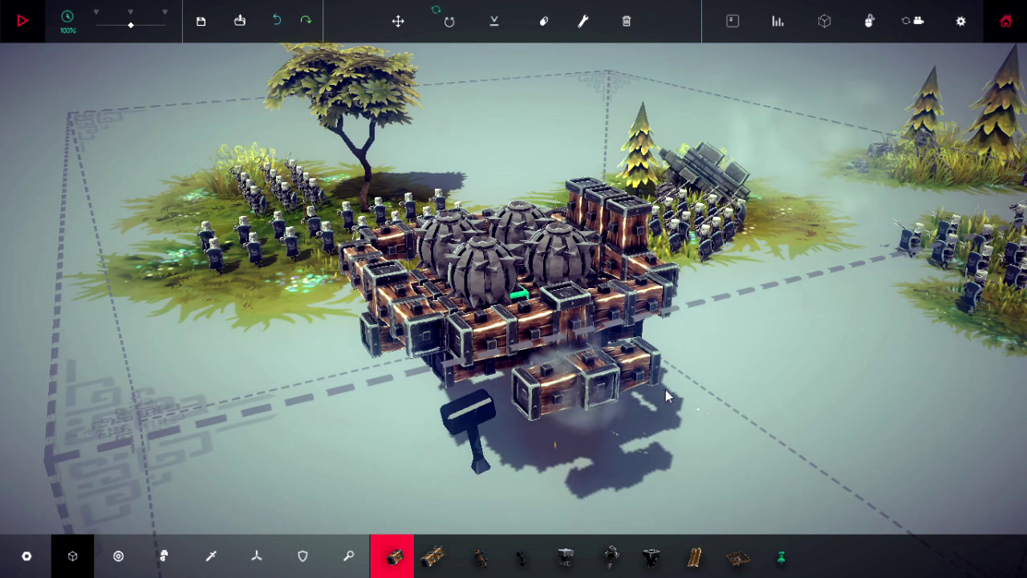
{"action": "mouse_move", "coordinate": [657, 385]}
{"action": "left_mouse_down"}
{"action": "mouse_move", "coordinate": [481, 402]}
{"action": "mouse_move", "coordinate": [561, 411]}
{"action": "left_mouse_up"}
{"action": "left_click", "coordinate": [477, 403]}
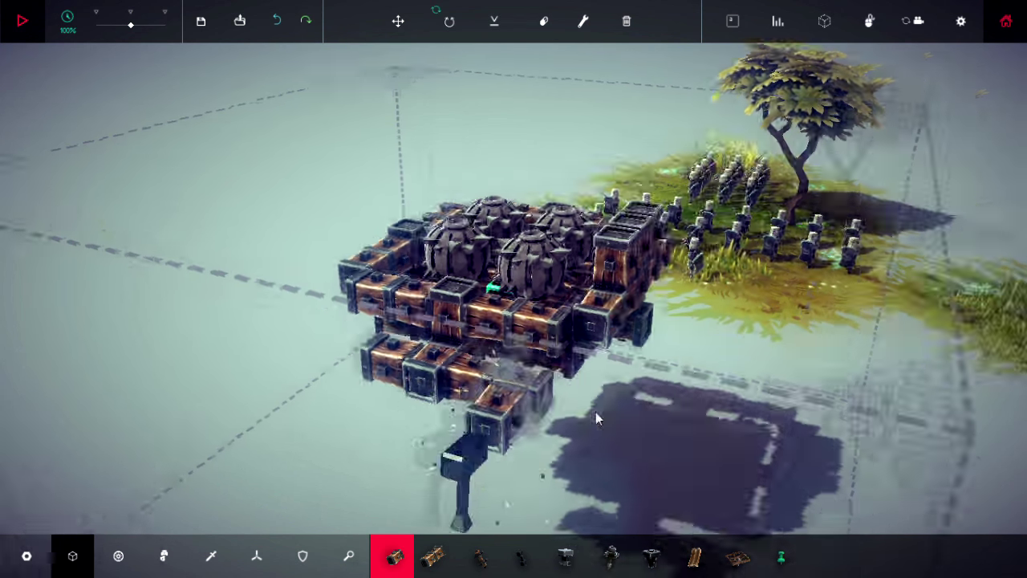
{"action": "left_click", "coordinate": [561, 397]}
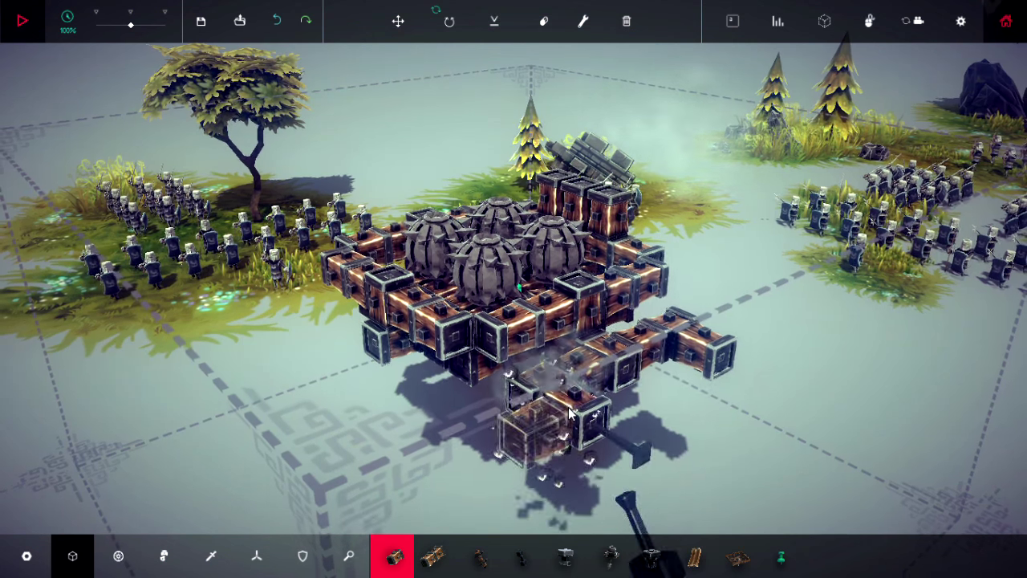
{"action": "mouse_move", "coordinate": [562, 397]}
{"action": "left_mouse_down"}
{"action": "mouse_move", "coordinate": [616, 351]}
{"action": "mouse_move", "coordinate": [579, 347]}
{"action": "left_mouse_up"}
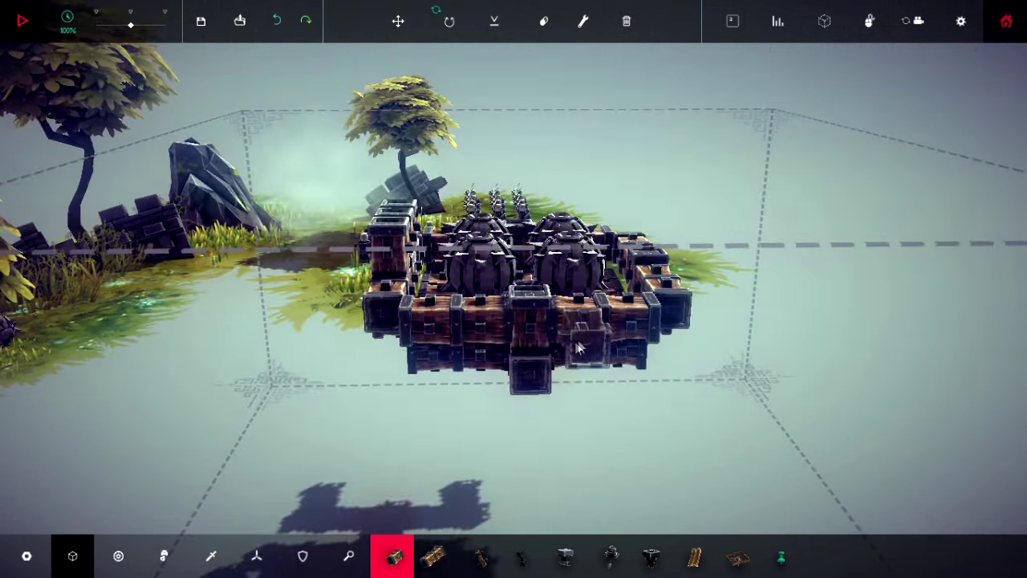
{"action": "left_click", "coordinate": [526, 380]}
Build the front-bottom wooden arms toward the front right and front left
{"action": "left_click_drag", "start_coordinate": [526, 380], "coordinate": [800, 434]}
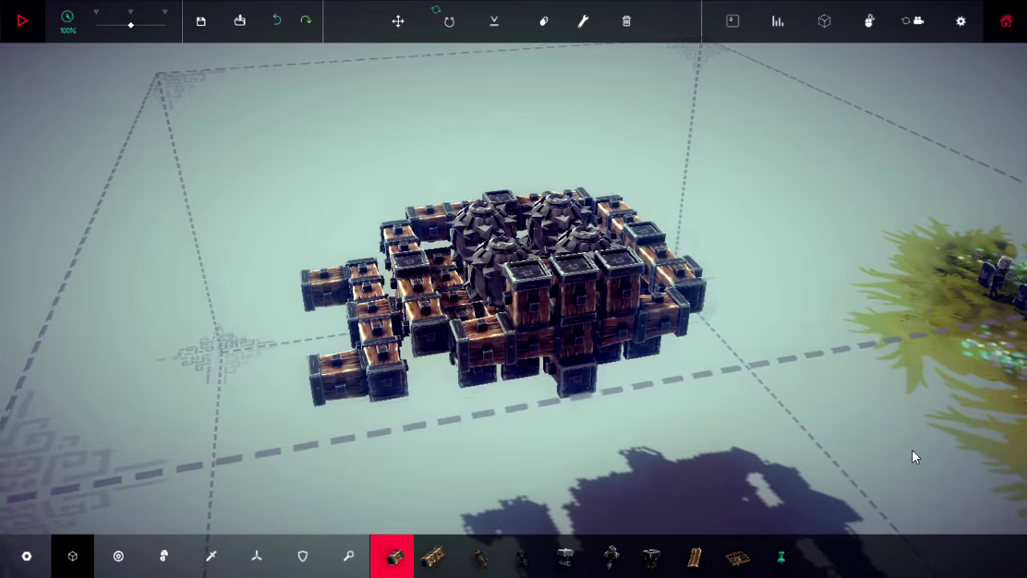
{"action": "left_click", "coordinate": [662, 383]}
{"action": "left_click", "coordinate": [641, 401]}
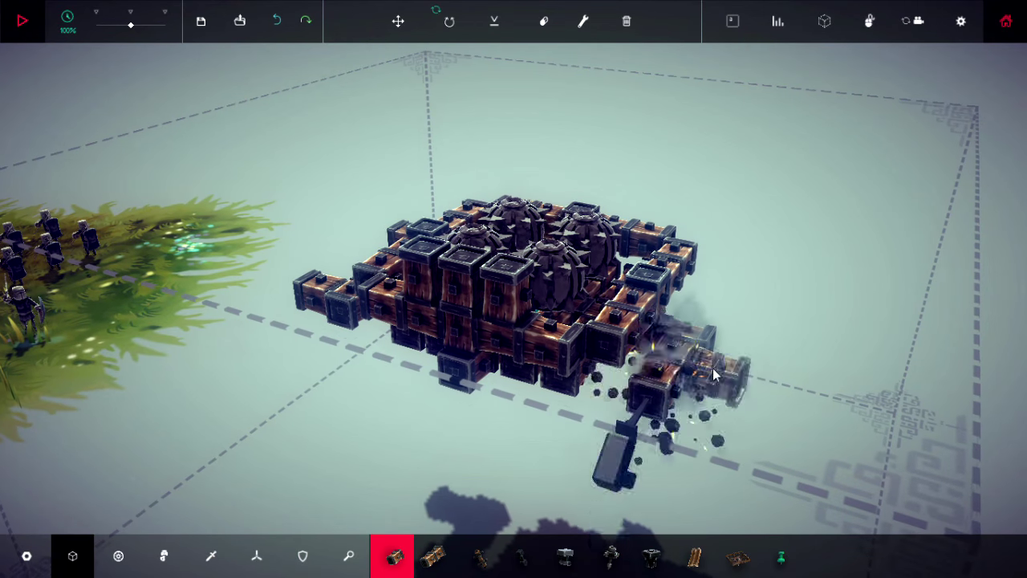
{"action": "left_click_drag", "start_coordinate": [642, 401], "coordinate": [528, 346]}
{"action": "left_click", "coordinate": [528, 353]}
{"action": "left_click", "coordinate": [513, 401]}
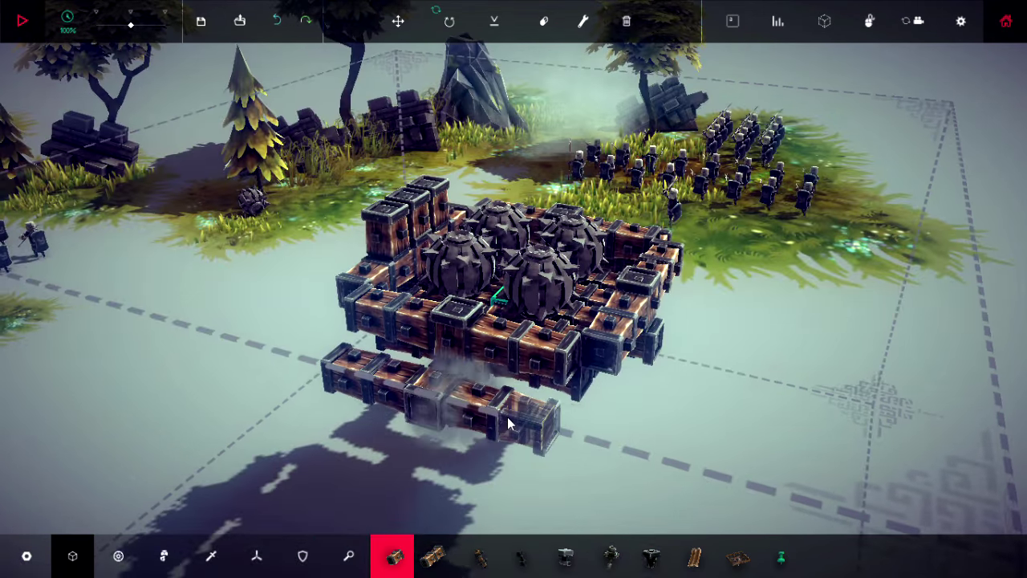
{"action": "left_click", "coordinate": [529, 437]}
{"action": "left_click_drag", "start_coordinate": [529, 439], "coordinate": [571, 411]}
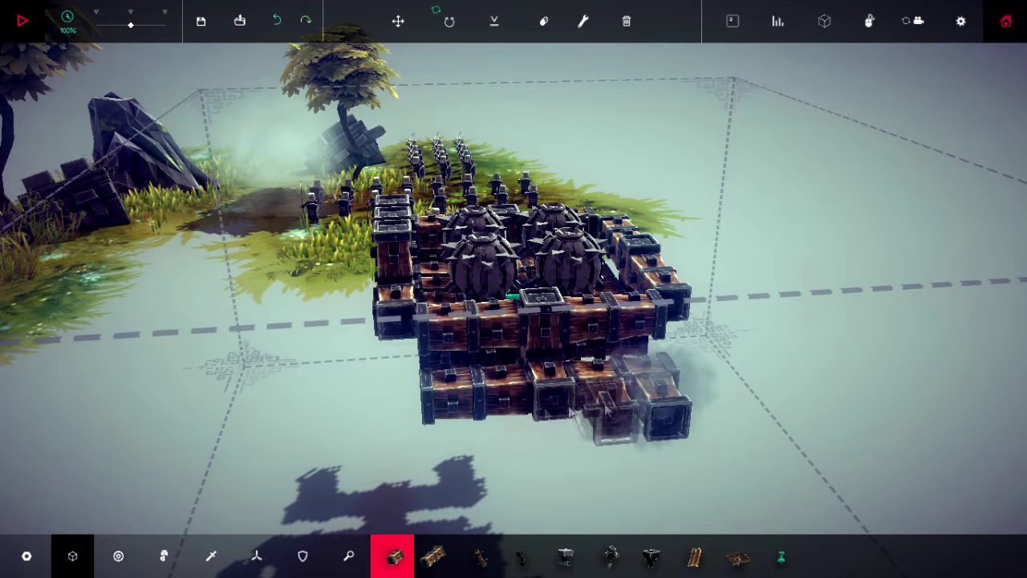
{"action": "left_click", "coordinate": [455, 407]}
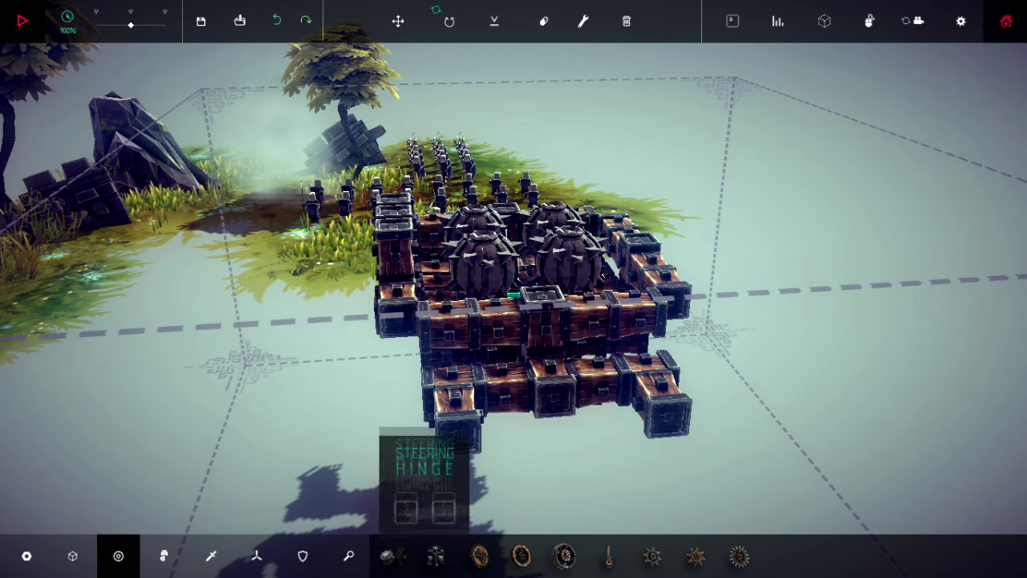
Mount motor wheels on the ends of all four wooden arms
{"action": "left_click", "coordinate": [446, 451]}
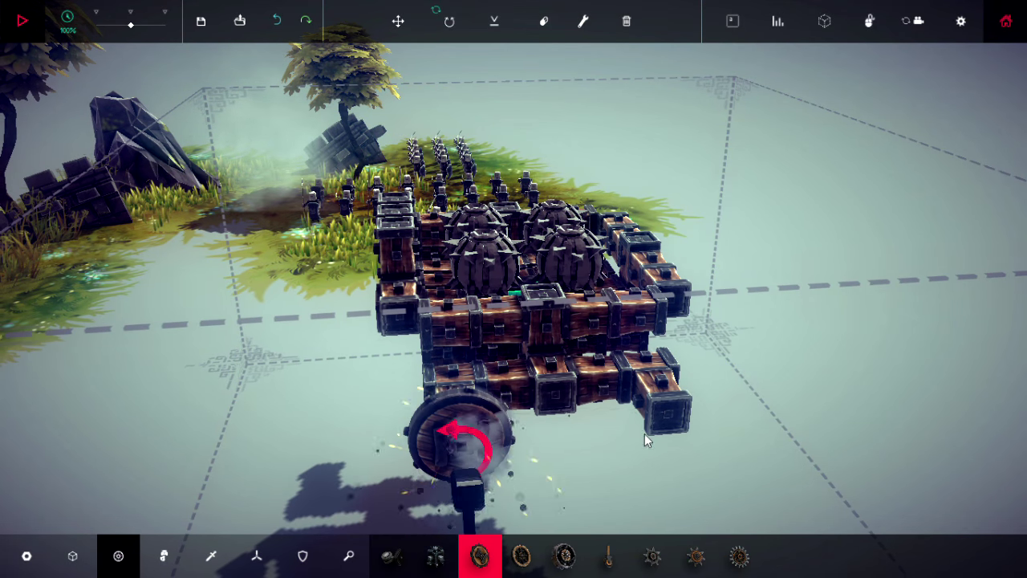
{"action": "left_click", "coordinate": [650, 433]}
{"action": "mouse_move", "coordinate": [672, 423]}
{"action": "left_mouse_down"}
{"action": "mouse_move", "coordinate": [651, 389]}
{"action": "mouse_move", "coordinate": [762, 363]}
{"action": "left_mouse_up"}
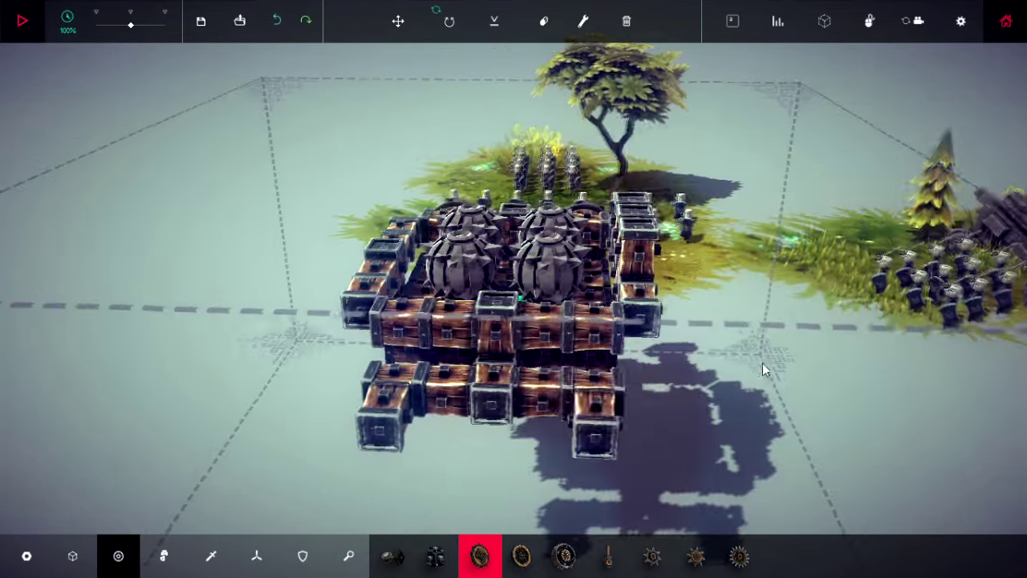
{"action": "left_click", "coordinate": [594, 441]}
{"action": "left_click", "coordinate": [377, 433]}
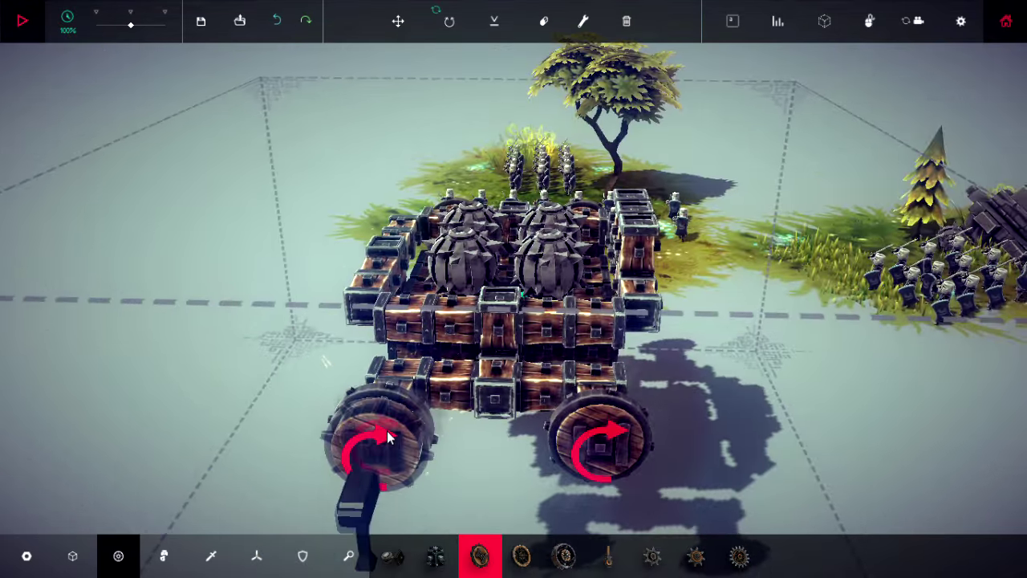
Start a test run of the four-wheeled bomb cart
{"action": "mouse_move", "coordinate": [482, 361]}
{"action": "left_mouse_down"}
{"action": "mouse_move", "coordinate": [723, 425]}
{"action": "mouse_move", "coordinate": [768, 414]}
{"action": "left_mouse_up"}
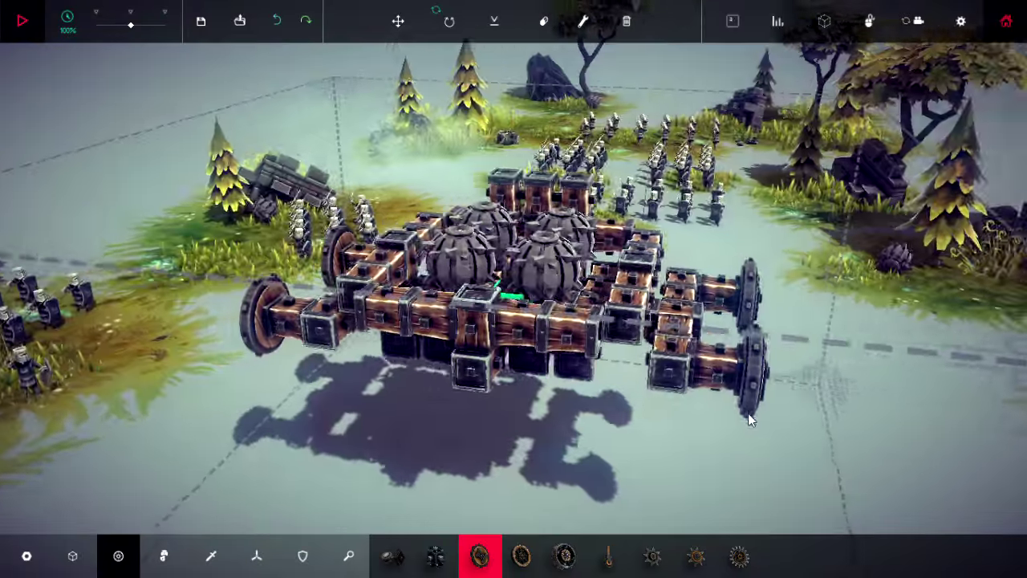
{"action": "left_click", "coordinate": [494, 21]}
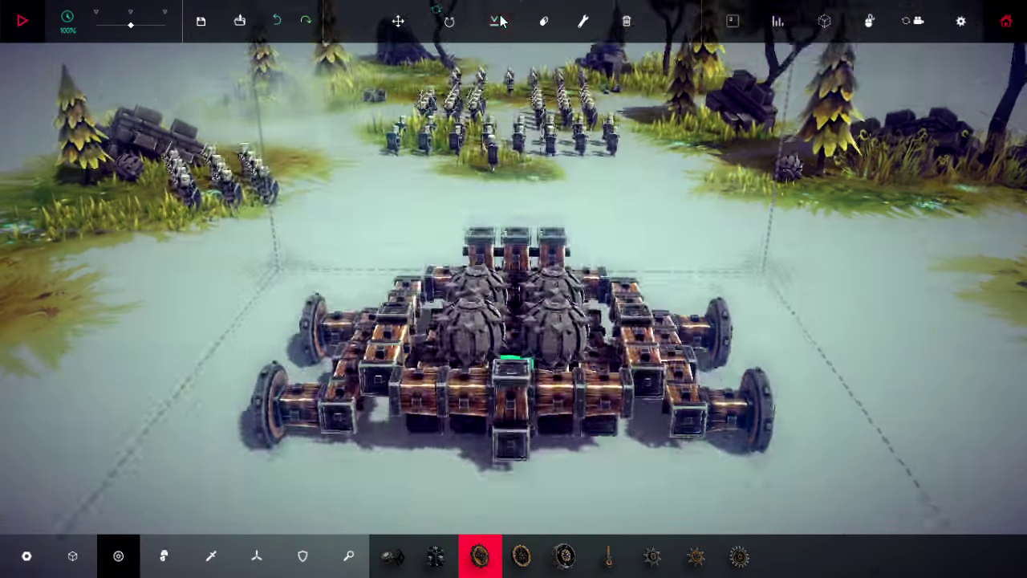
{"action": "key", "text": "space"}
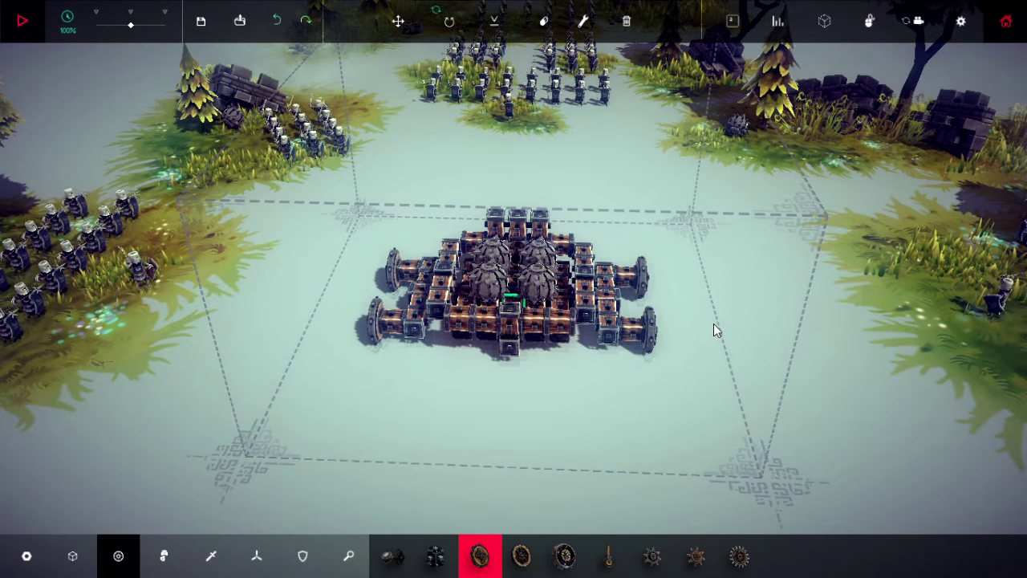
Run another test against the soldiers, stop it, and inspect the unchanged cart from several angles
{"action": "key", "text": "space"}
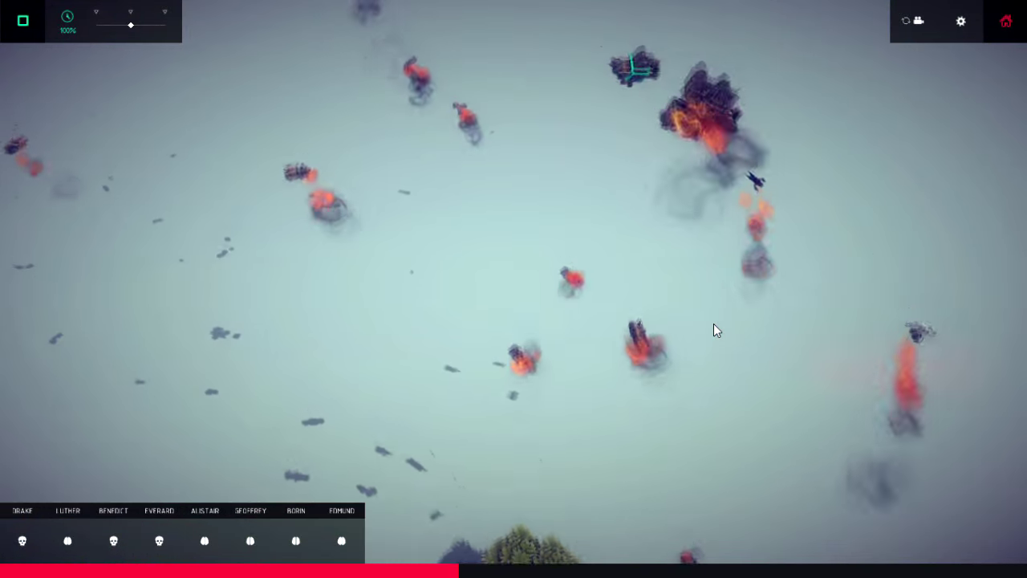
{"action": "key", "text": "space"}
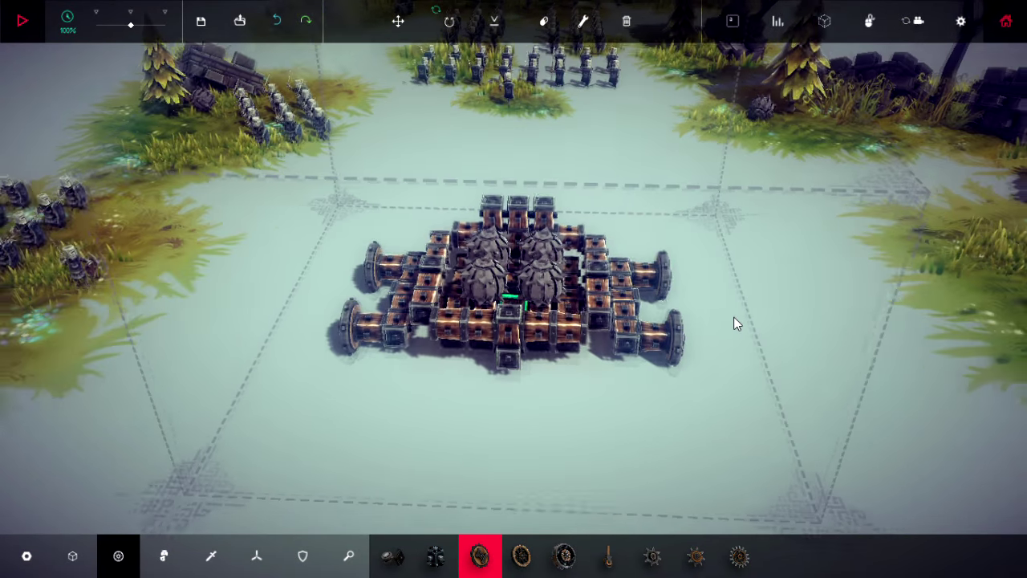
{"action": "scroll", "coordinate": [733, 316], "scroll_direction": "up", "scroll_amount": 2}
{"action": "left_click_drag", "start_coordinate": [773, 358], "coordinate": [561, 304]}
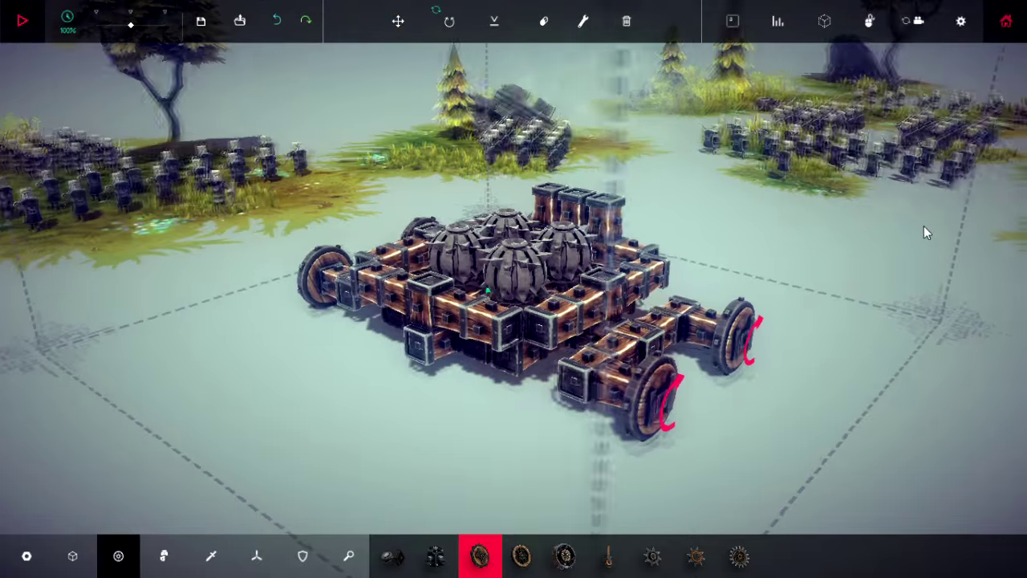
{"action": "left_click_drag", "start_coordinate": [923, 225], "coordinate": [961, 324]}
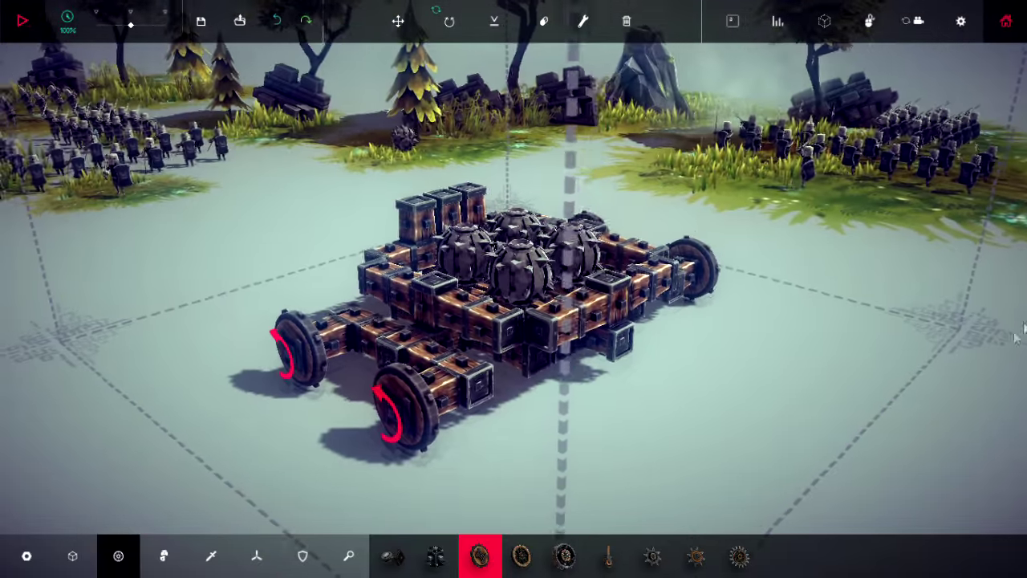
{"action": "left_click_drag", "start_coordinate": [802, 305], "coordinate": [694, 321]}
{"action": "scroll", "coordinate": [694, 321], "scroll_direction": "up", "scroll_amount": 2}
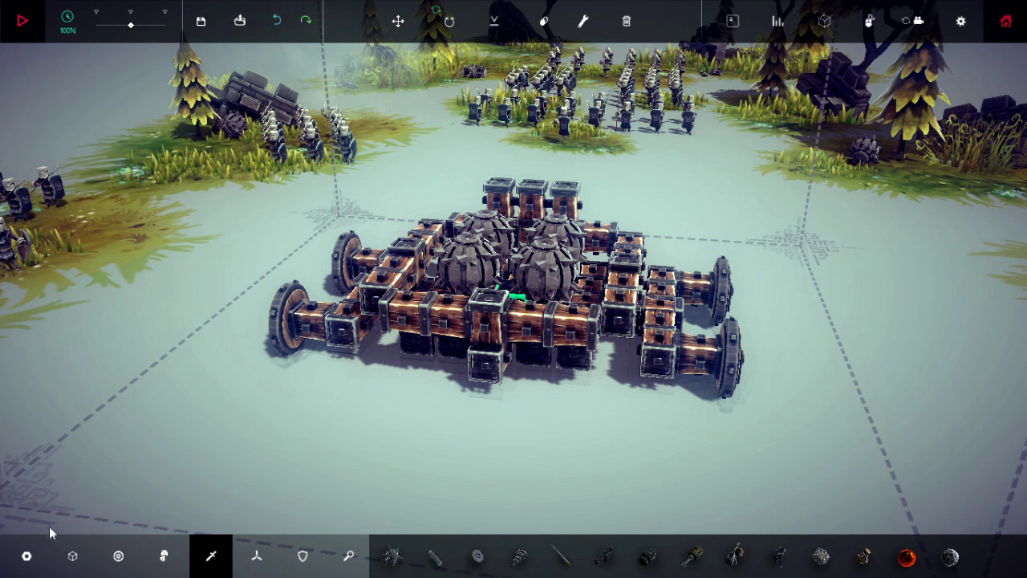
{"action": "left_click_drag", "start_coordinate": [559, 471], "coordinate": [580, 427]}
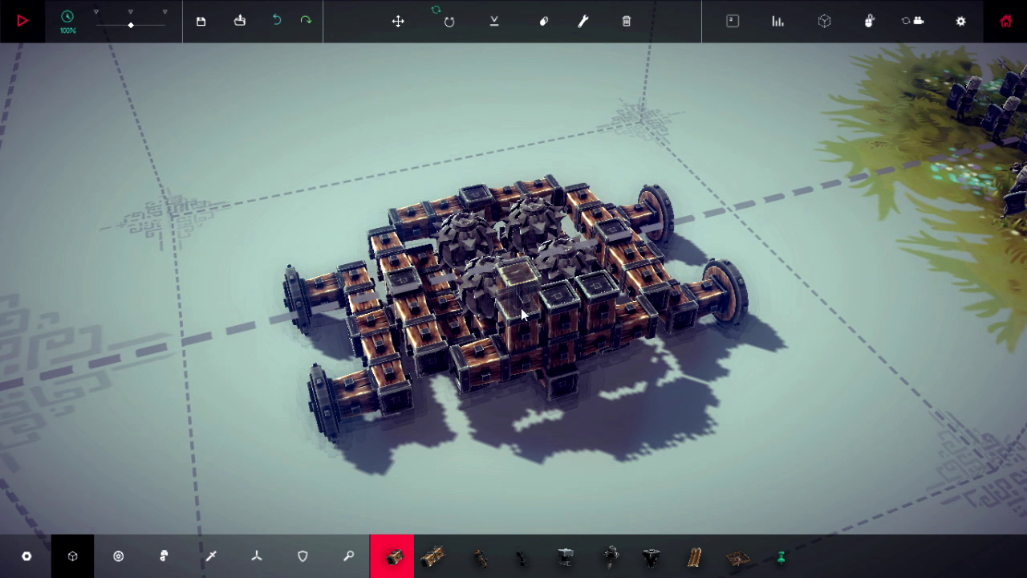
Undo a top block and add new roof blocks across the cart's top columns
{"action": "key", "text": "ctrl+z"}
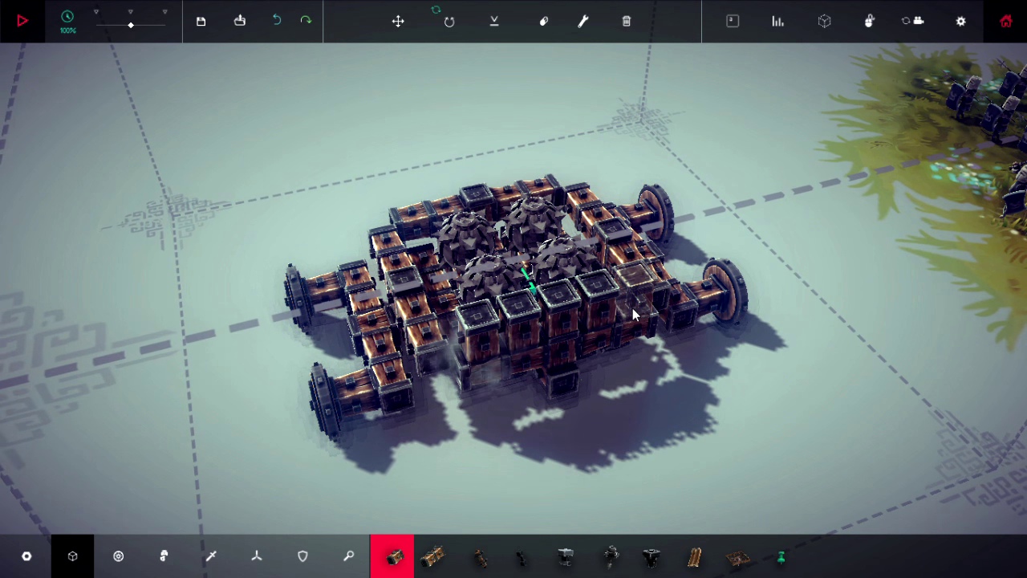
{"action": "left_click", "coordinate": [633, 317]}
{"action": "left_click", "coordinate": [609, 305]}
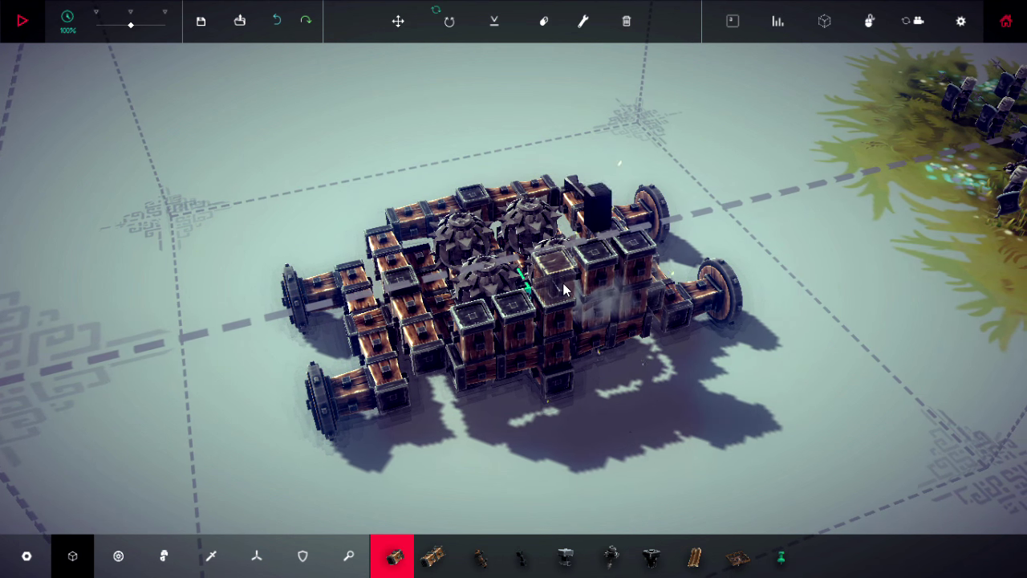
{"action": "left_click", "coordinate": [564, 291]}
{"action": "left_click", "coordinate": [518, 300]}
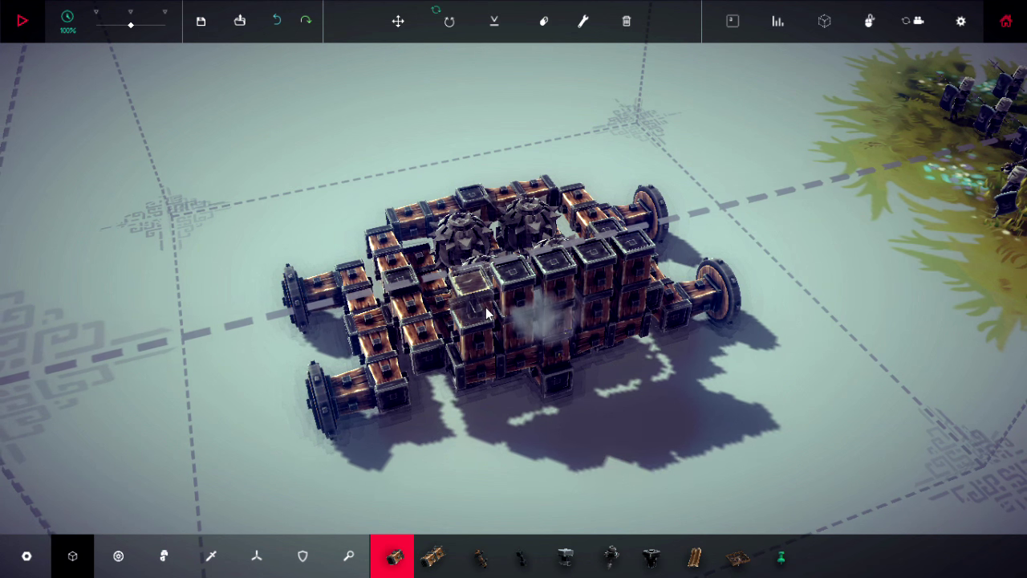
{"action": "left_click", "coordinate": [487, 315]}
{"action": "left_click_drag", "start_coordinate": [498, 313], "coordinate": [377, 335]}
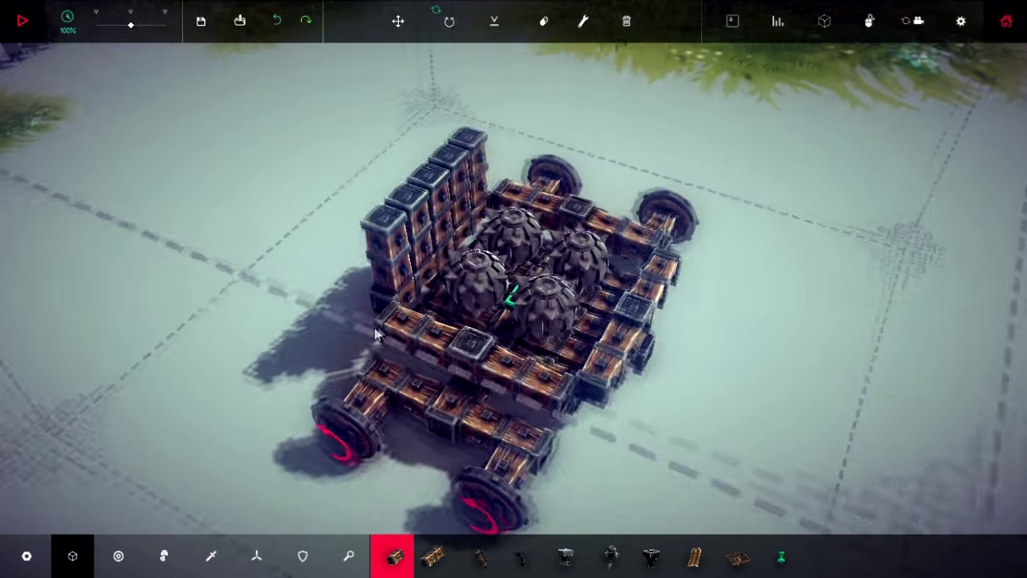
{"action": "left_click", "coordinate": [394, 289]}
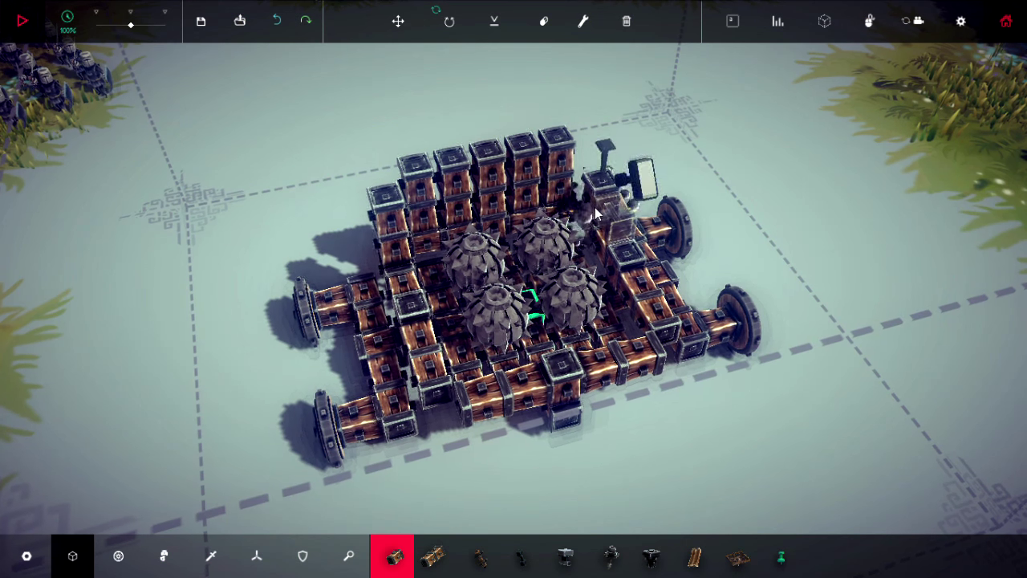
{"action": "left_click", "coordinate": [597, 208]}
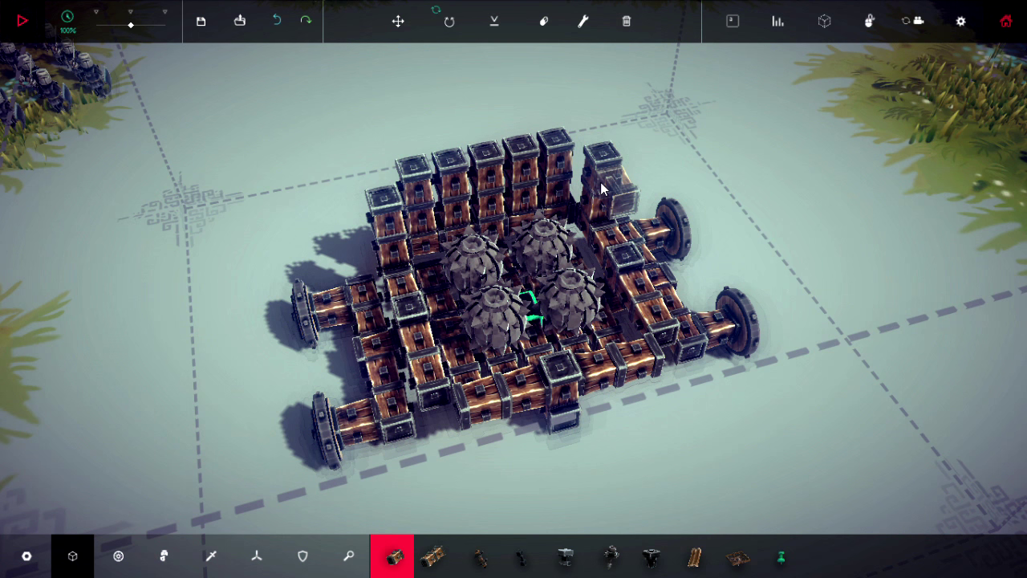
From behind, fill the roof's right and left columns with six blocks and start a test run
{"action": "left_click_drag", "start_coordinate": [610, 210], "coordinate": [319, 228]}
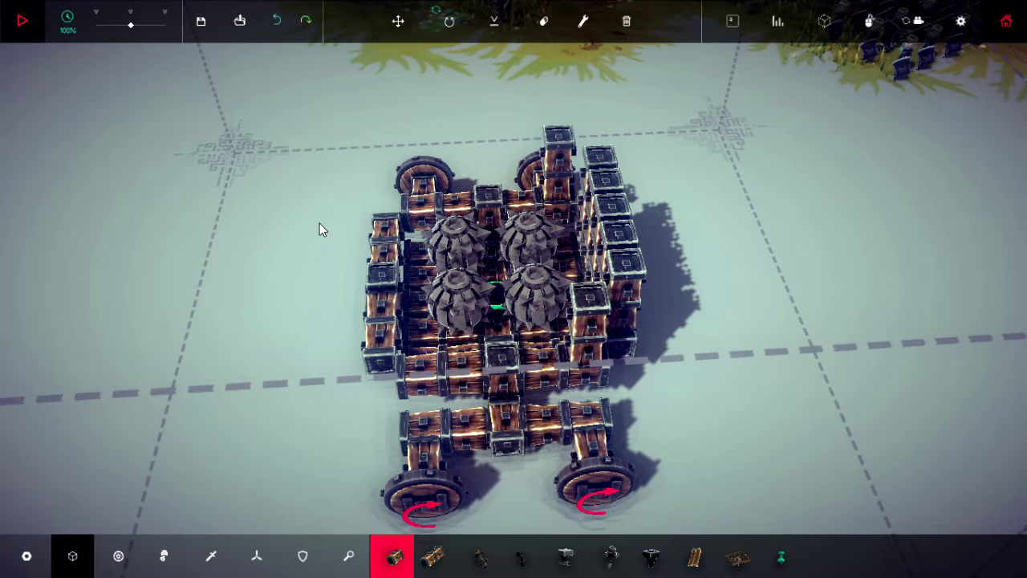
{"action": "mouse_move", "coordinate": [319, 229]}
{"action": "left_mouse_down"}
{"action": "mouse_move", "coordinate": [243, 225]}
{"action": "mouse_move", "coordinate": [564, 183]}
{"action": "left_mouse_up"}
{"action": "scroll", "coordinate": [564, 183], "scroll_direction": "up", "scroll_amount": 1}
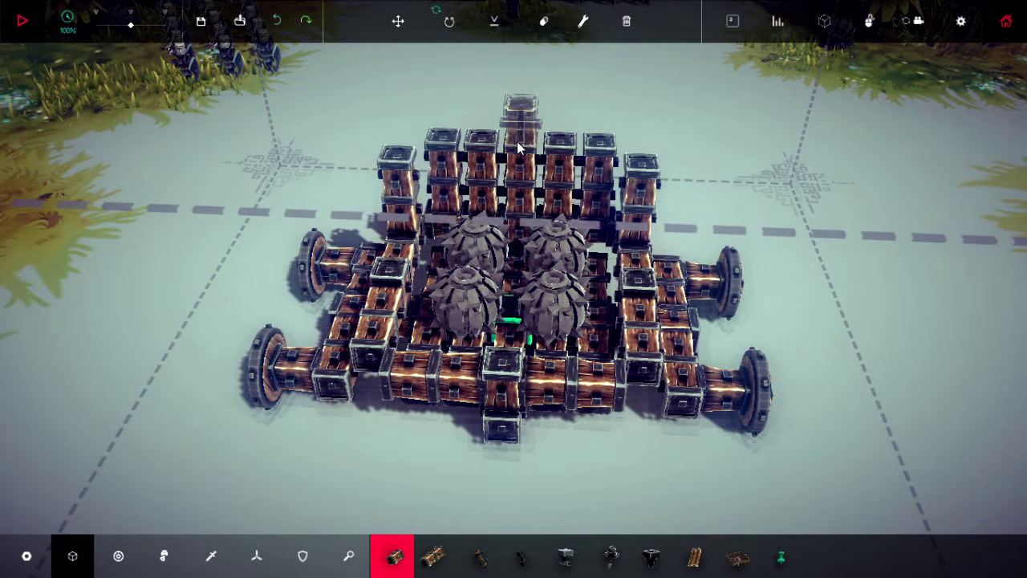
{"action": "left_click", "coordinate": [515, 138]}
{"action": "left_click", "coordinate": [564, 159]}
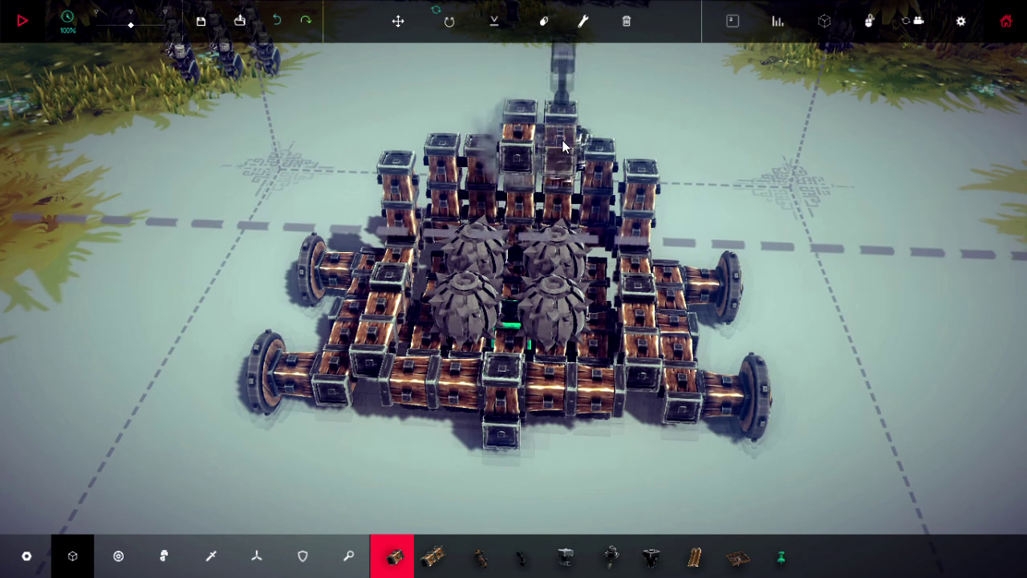
{"action": "left_click", "coordinate": [589, 150]}
{"action": "left_click", "coordinate": [593, 153]}
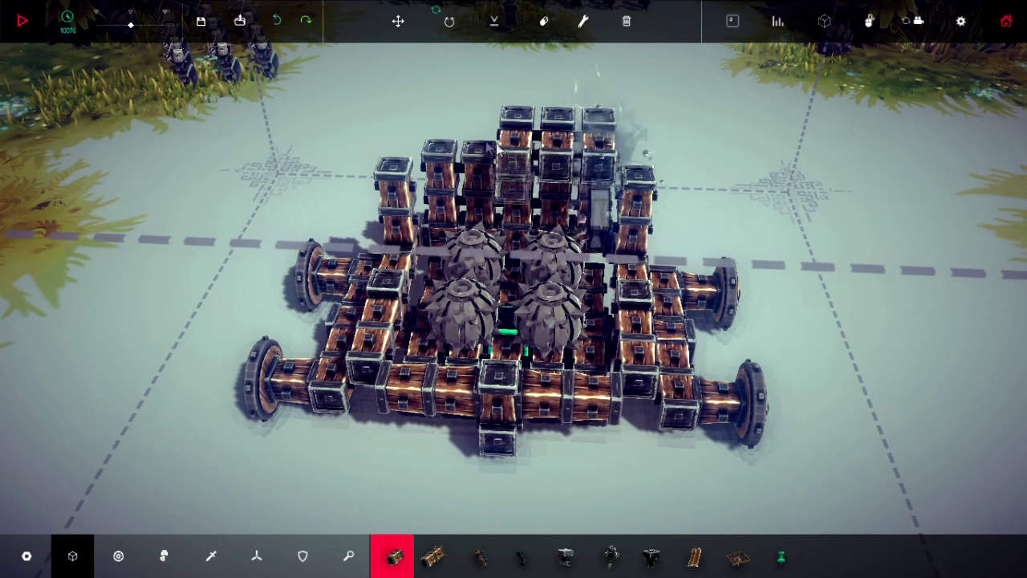
{"action": "left_click", "coordinate": [478, 128]}
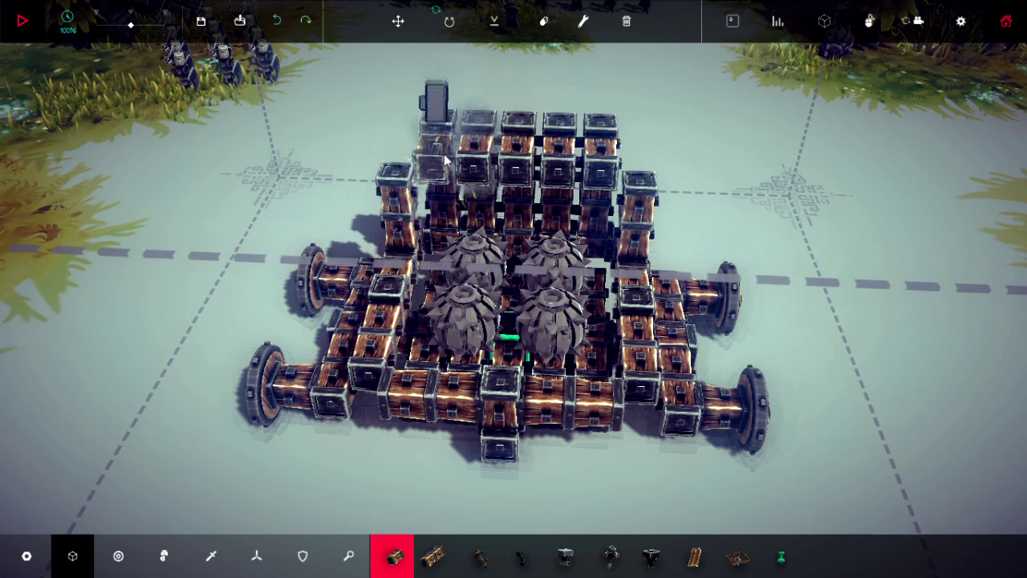
{"action": "left_click", "coordinate": [449, 165]}
{"action": "key", "text": "space"}
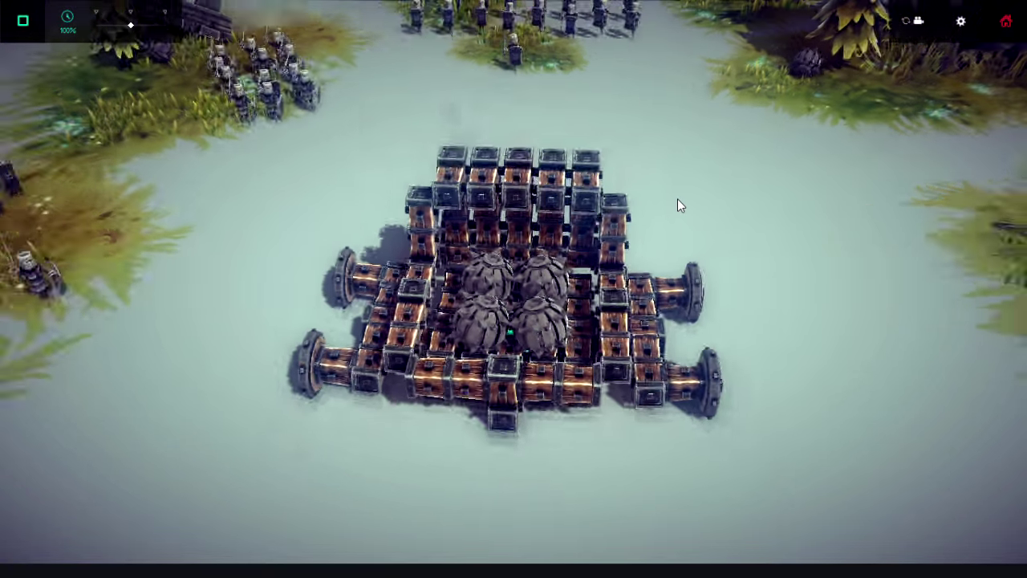
{"action": "scroll", "coordinate": [677, 199], "scroll_direction": "down", "scroll_amount": 4}
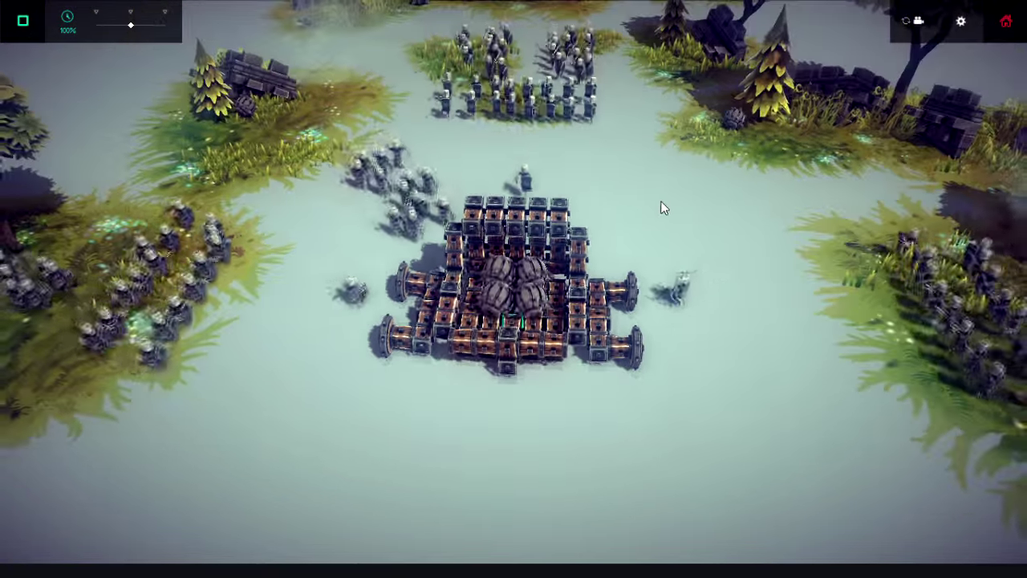
{"action": "scroll", "coordinate": [660, 200], "scroll_direction": "down", "scroll_amount": 3}
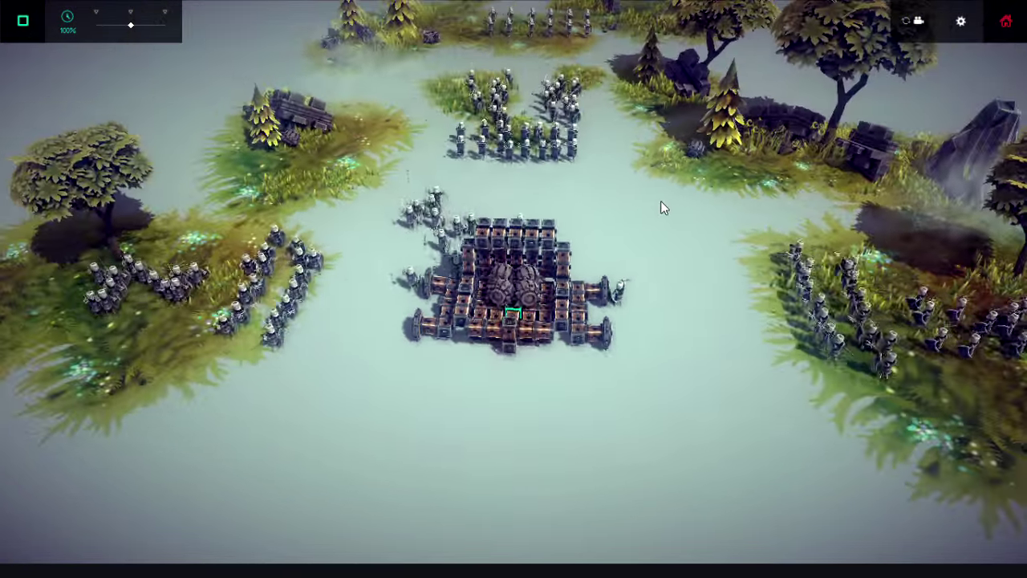
{"action": "scroll", "coordinate": [660, 200], "scroll_direction": "up", "scroll_amount": 2}
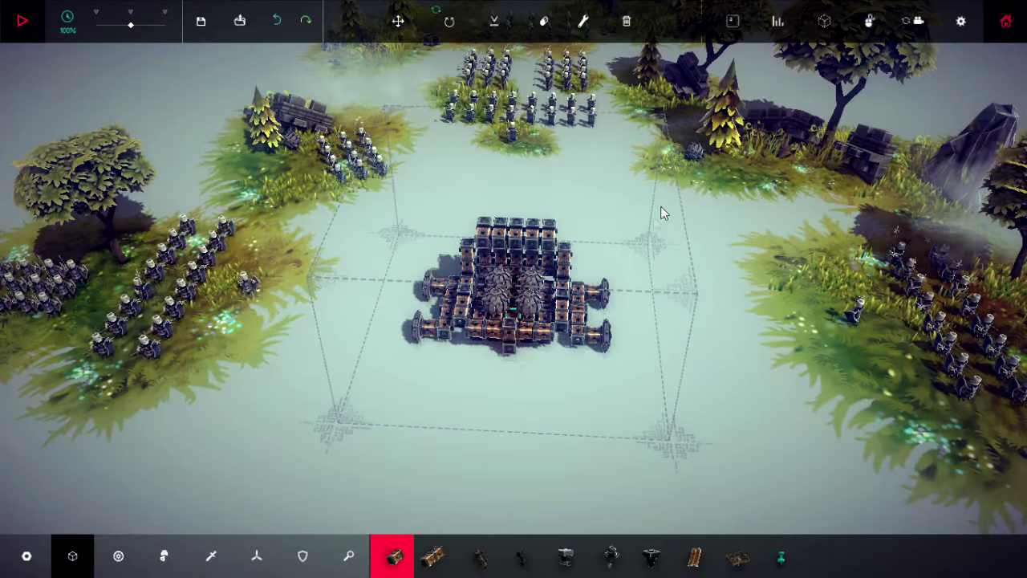
Orbit to a lower frontal view of the reset bomb cart
{"action": "mouse_move", "coordinate": [660, 201]}
{"action": "left_mouse_down"}
{"action": "mouse_move", "coordinate": [651, 132]}
{"action": "mouse_move", "coordinate": [583, 217]}
{"action": "mouse_move", "coordinate": [617, 190]}
{"action": "mouse_move", "coordinate": [564, 277]}
{"action": "mouse_move", "coordinate": [559, 496]}
{"action": "left_mouse_up"}
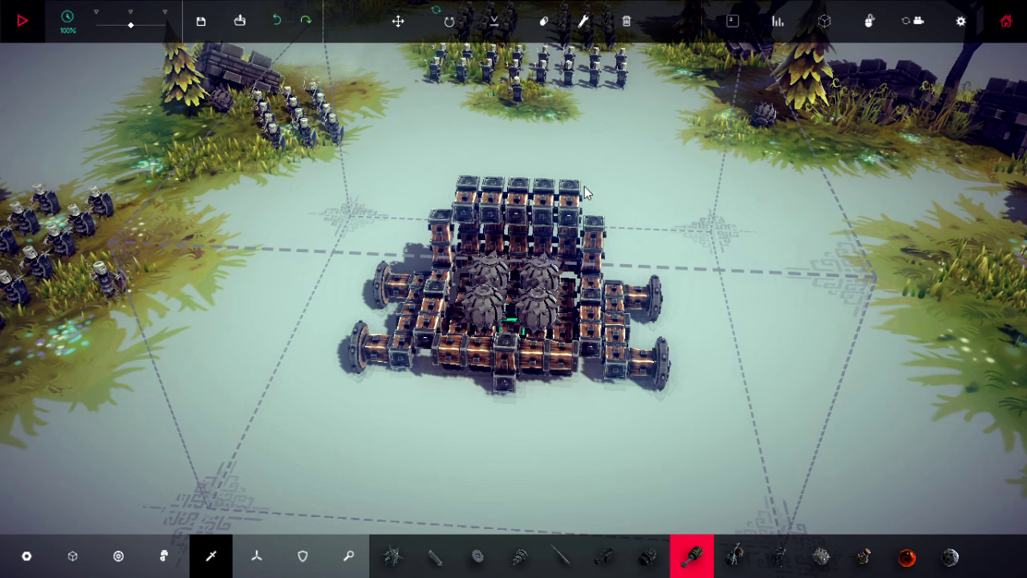
Add a second flamethrower on a top corner, then briefly test and reset the cart
{"action": "left_click", "coordinate": [468, 185]}
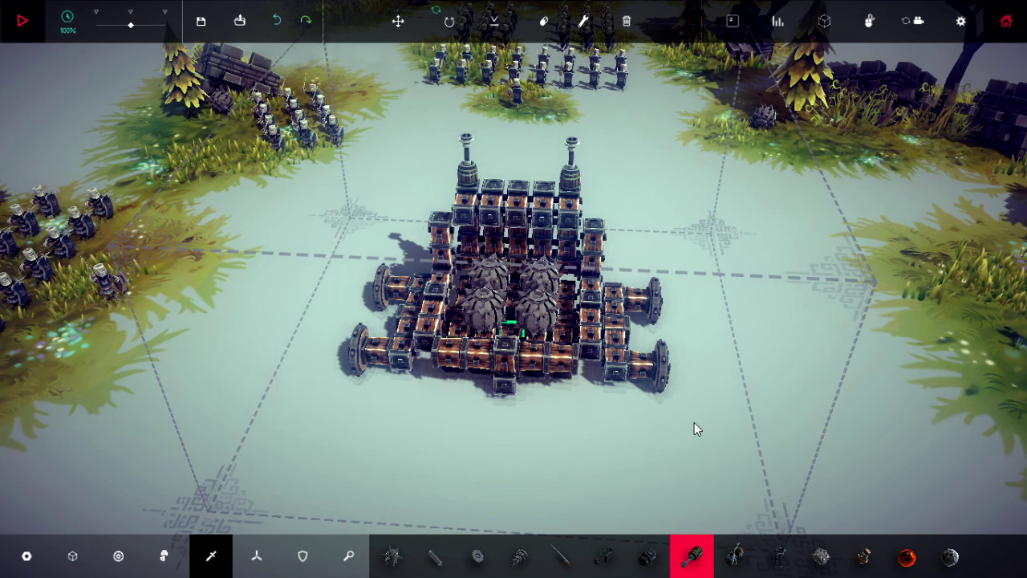
{"action": "key", "text": "space"}
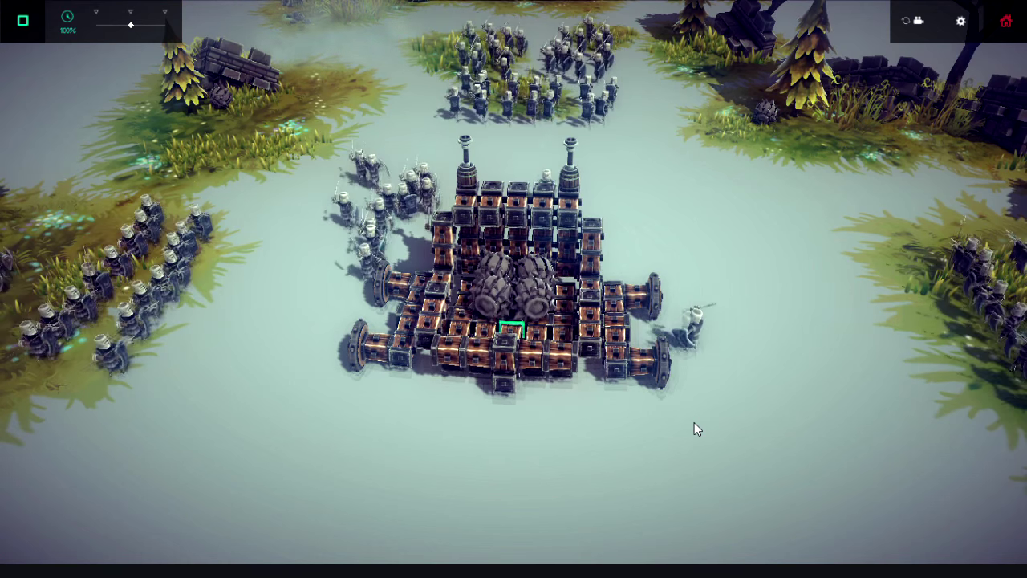
{"action": "key", "text": "space"}
{"action": "left_click_drag", "start_coordinate": [694, 422], "coordinate": [589, 147]}
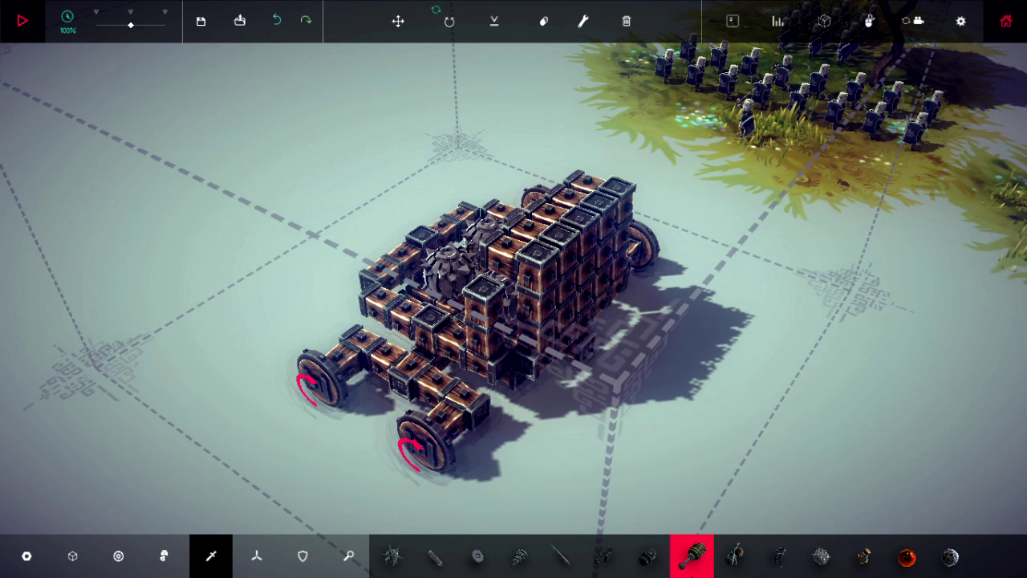
Mount a flamethrower on the cart's side and start a test against the soldiers
{"action": "left_click", "coordinate": [561, 283]}
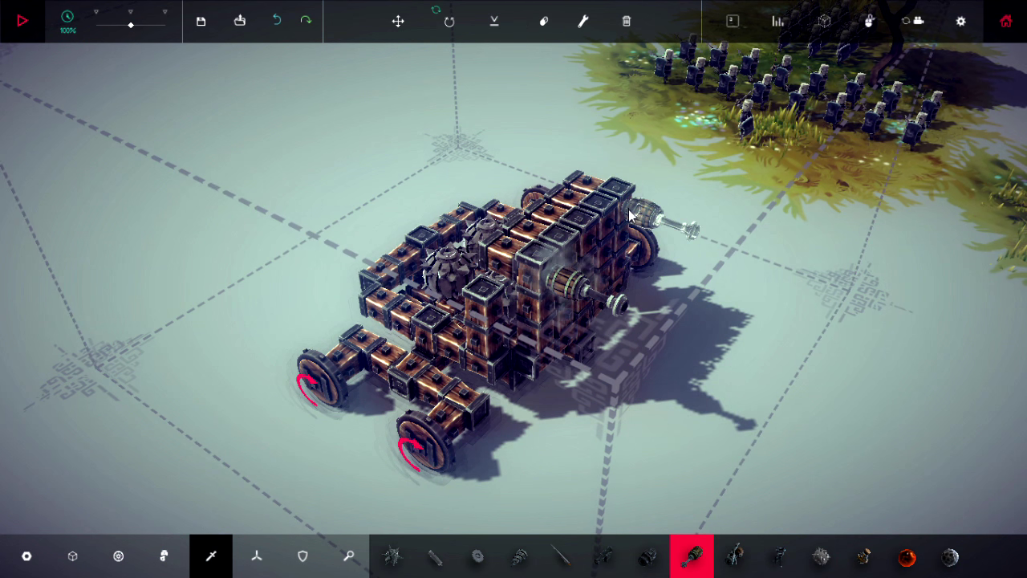
{"action": "mouse_move", "coordinate": [631, 214]}
{"action": "left_mouse_down"}
{"action": "mouse_move", "coordinate": [566, 268]}
{"action": "mouse_move", "coordinate": [640, 285]}
{"action": "left_mouse_up"}
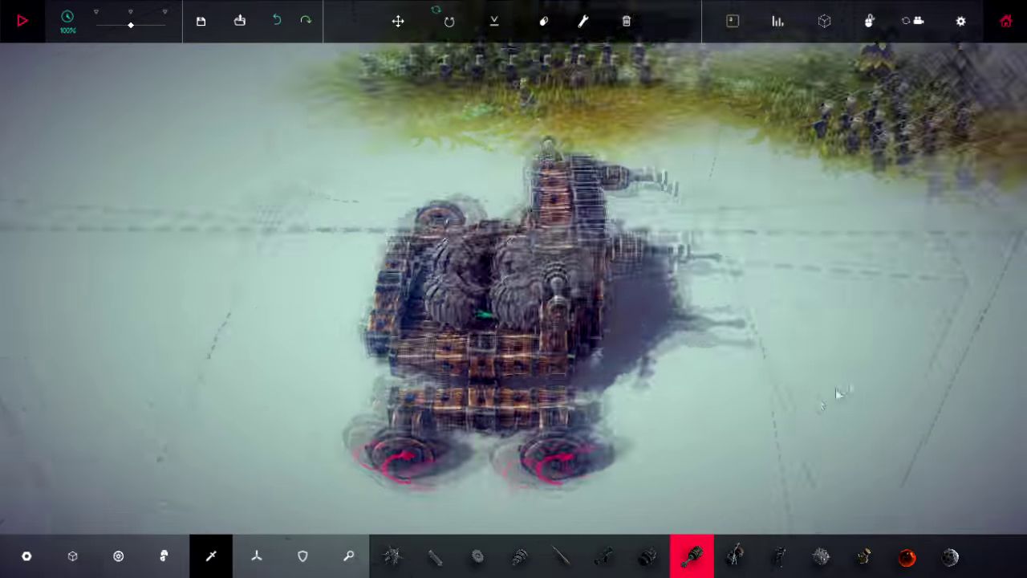
{"action": "mouse_move", "coordinate": [552, 282]}
{"action": "left_mouse_down"}
{"action": "mouse_move", "coordinate": [935, 318]}
{"action": "mouse_move", "coordinate": [510, 363]}
{"action": "left_mouse_up"}
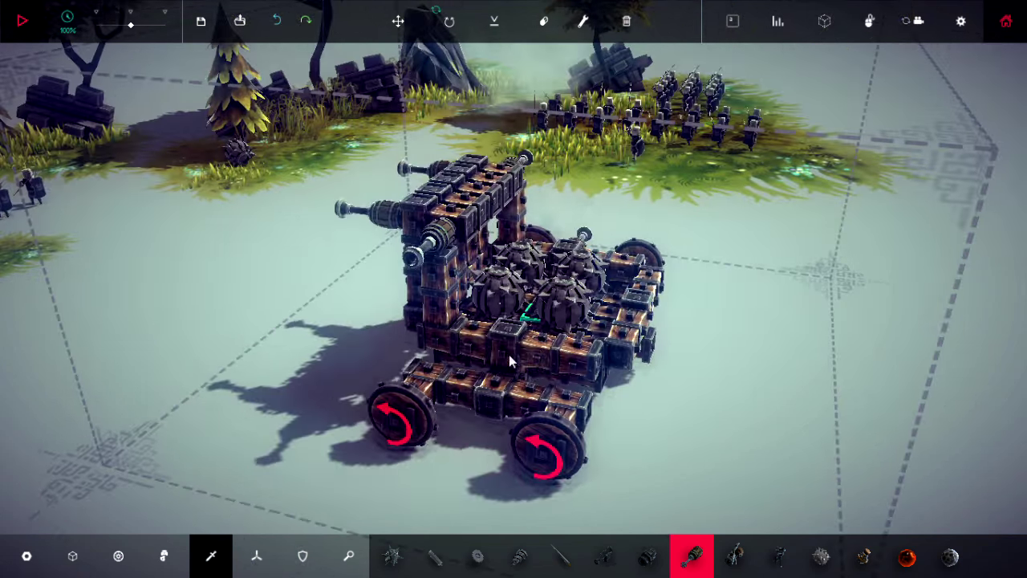
{"action": "left_click_drag", "start_coordinate": [887, 353], "coordinate": [565, 387]}
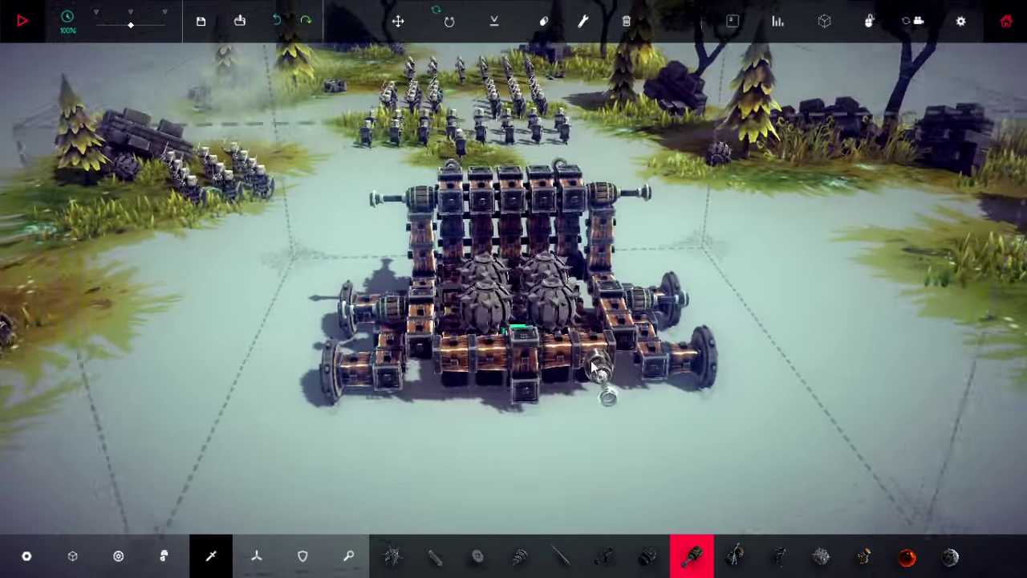
{"action": "key", "text": "space"}
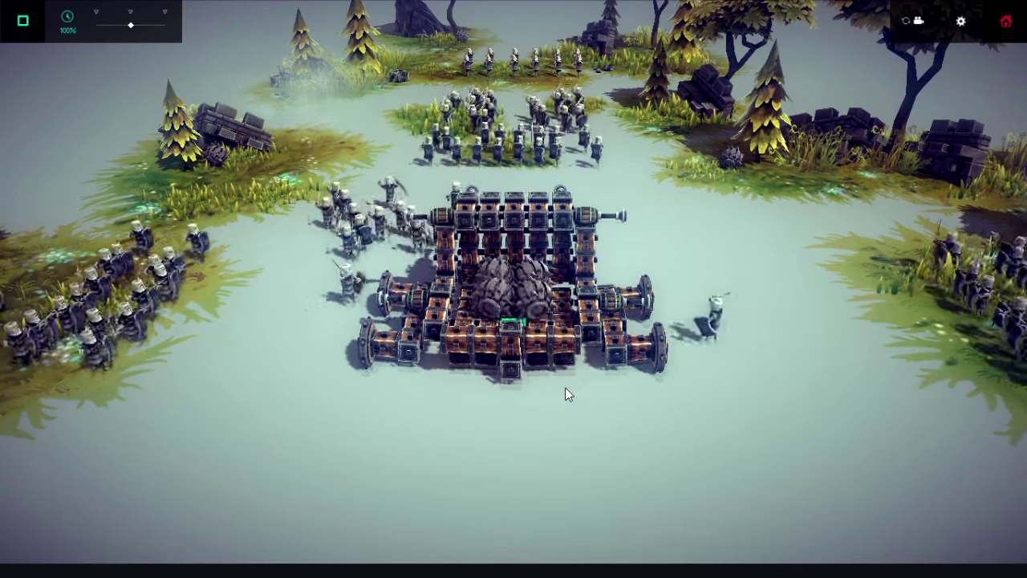
Fire the flamethrowers with Y at the approaching soldiers
{"action": "key", "text": "y"}
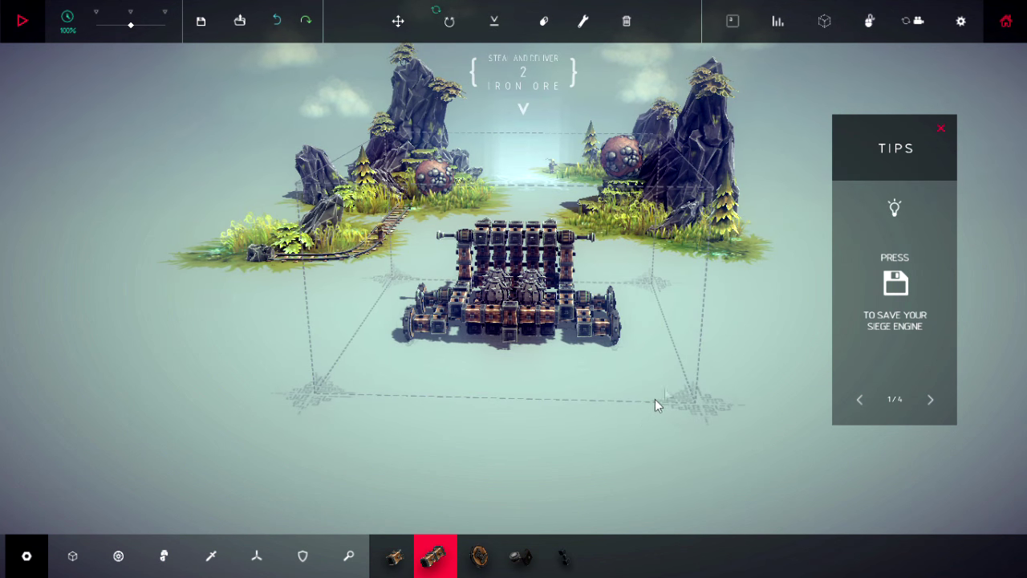
Dismiss the TIPS panel and look over the bomb cart on Old Mining Site from several angles
{"action": "left_click", "coordinate": [944, 130]}
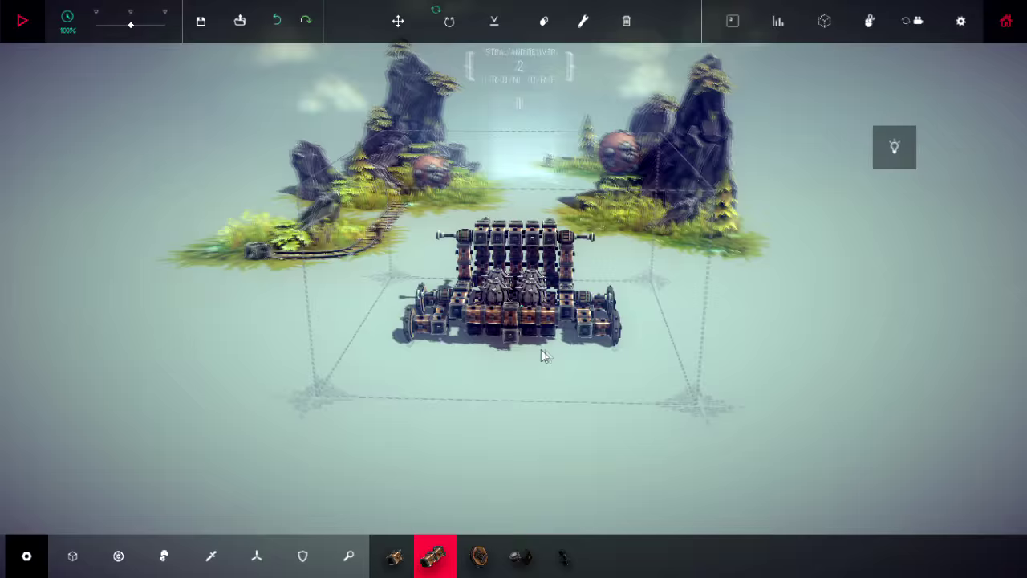
{"action": "mouse_move", "coordinate": [541, 349]}
{"action": "left_mouse_down"}
{"action": "mouse_move", "coordinate": [691, 342]}
{"action": "mouse_move", "coordinate": [575, 341]}
{"action": "mouse_move", "coordinate": [545, 354]}
{"action": "left_mouse_up"}
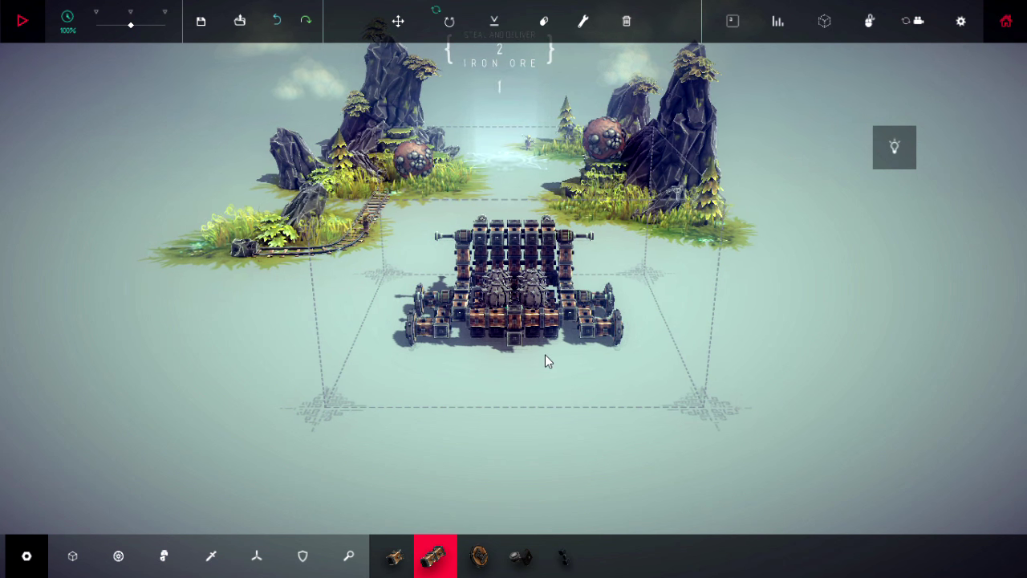
{"action": "scroll", "coordinate": [545, 354], "scroll_direction": "up", "scroll_amount": 1}
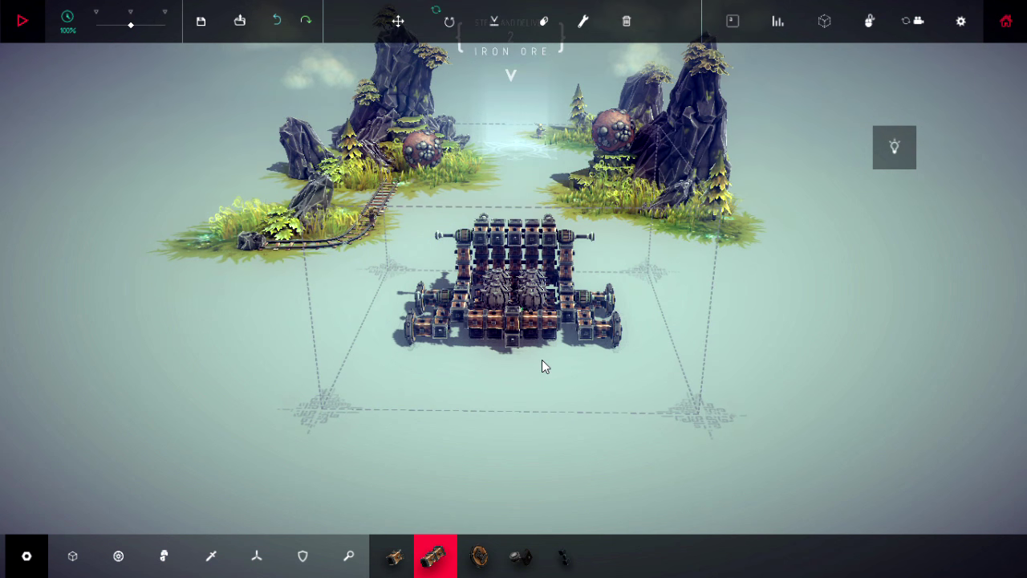
{"action": "mouse_move", "coordinate": [542, 360]}
{"action": "left_mouse_down"}
{"action": "mouse_move", "coordinate": [534, 389]}
{"action": "mouse_move", "coordinate": [528, 348]}
{"action": "left_mouse_up"}
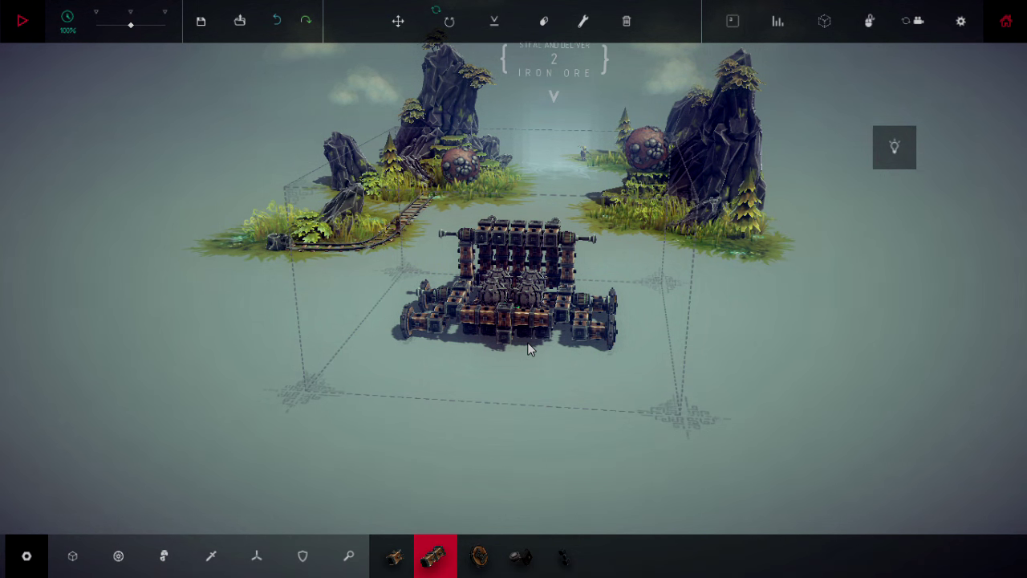
{"action": "left_click_drag", "start_coordinate": [527, 341], "coordinate": [542, 348]}
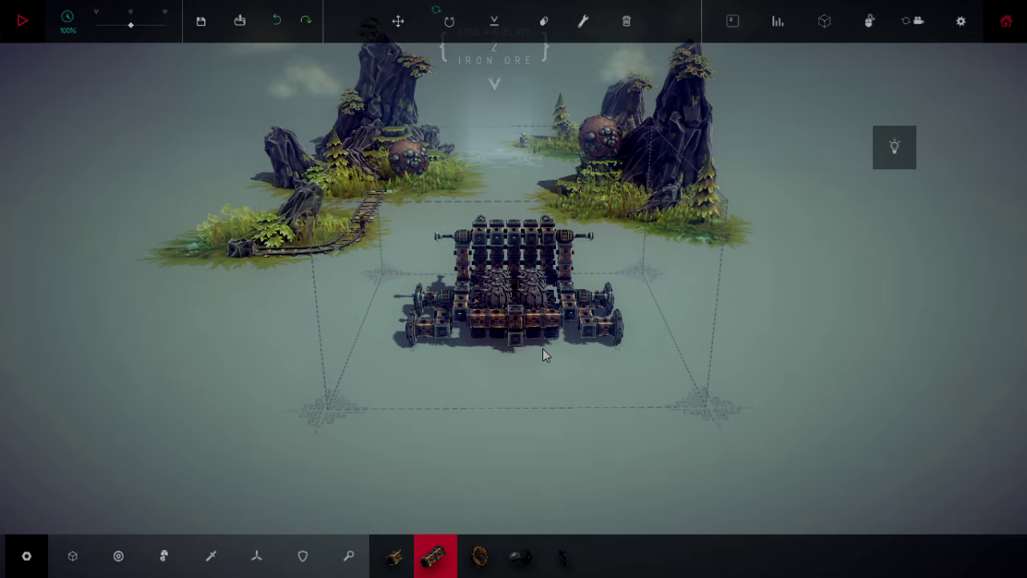
{"action": "scroll", "coordinate": [542, 348], "scroll_direction": "up", "scroll_amount": 3}
{"action": "scroll", "coordinate": [537, 377], "scroll_direction": "up", "scroll_amount": 3}
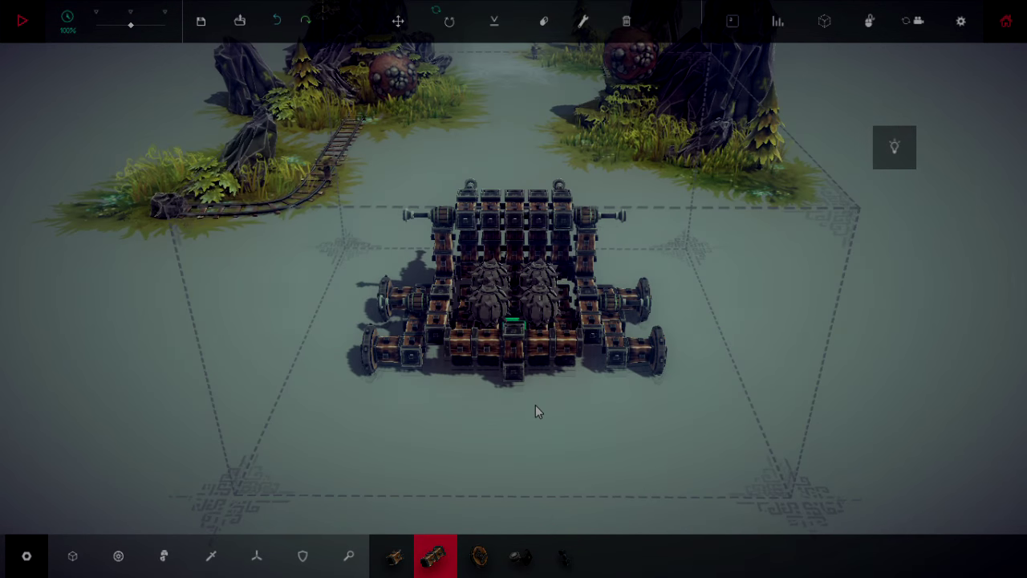
{"action": "left_click_drag", "start_coordinate": [535, 405], "coordinate": [530, 255]}
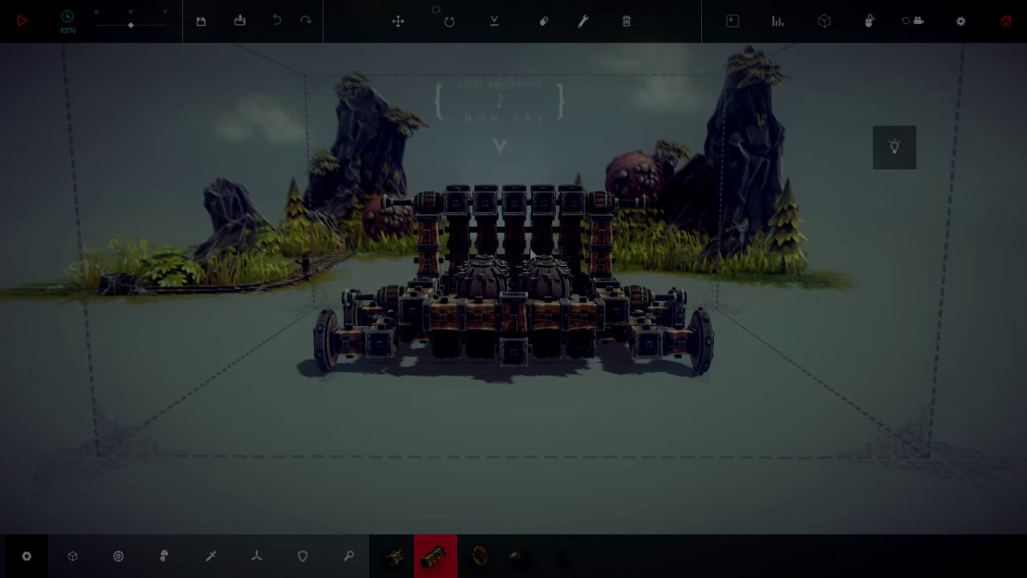